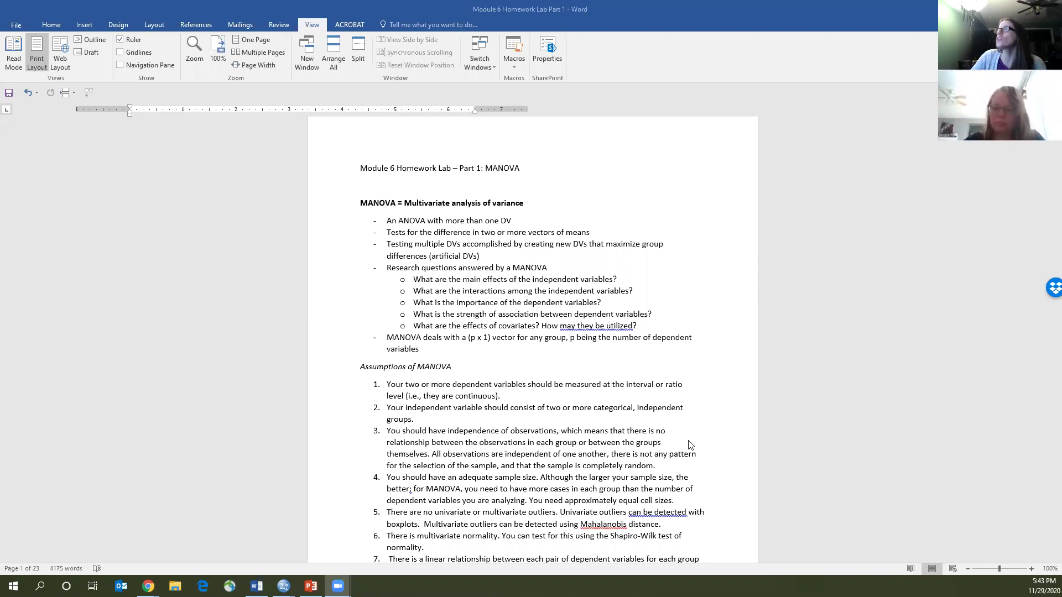
Highlight the research questions answered by a MANOVA, then boxplots, Mahalanobis distance and Shapiro-Wilk in the assumptions list
drag(420, 280, 644, 325)
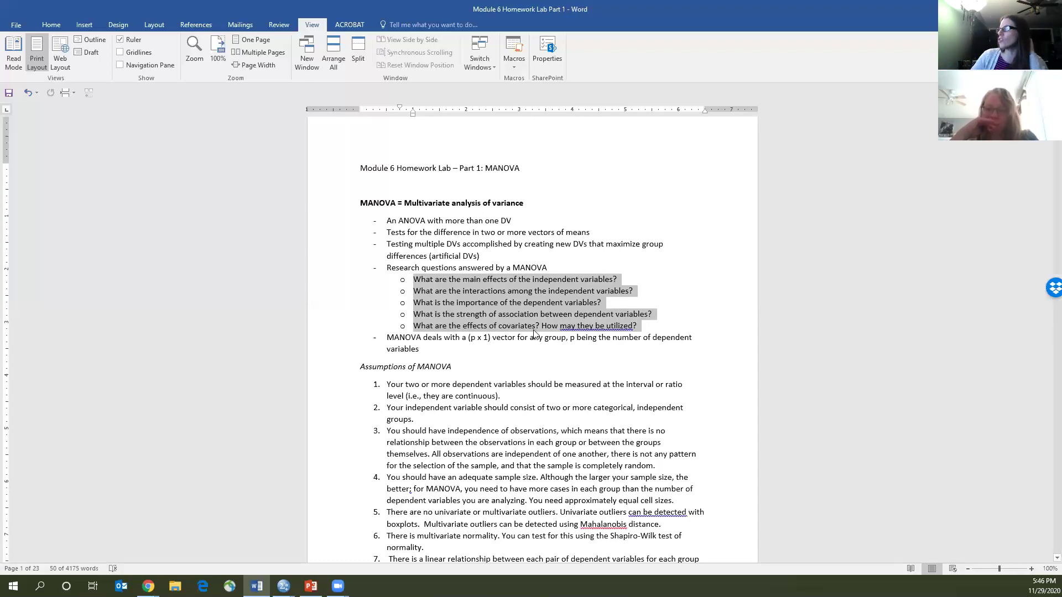
scroll(575, 361, down, 4)
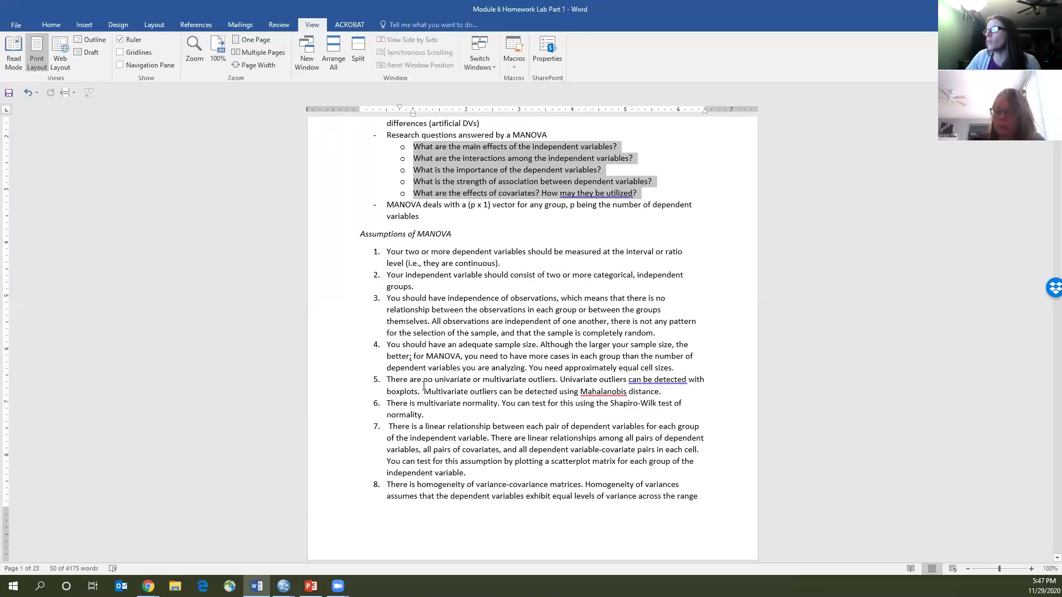
double_click(399, 392)
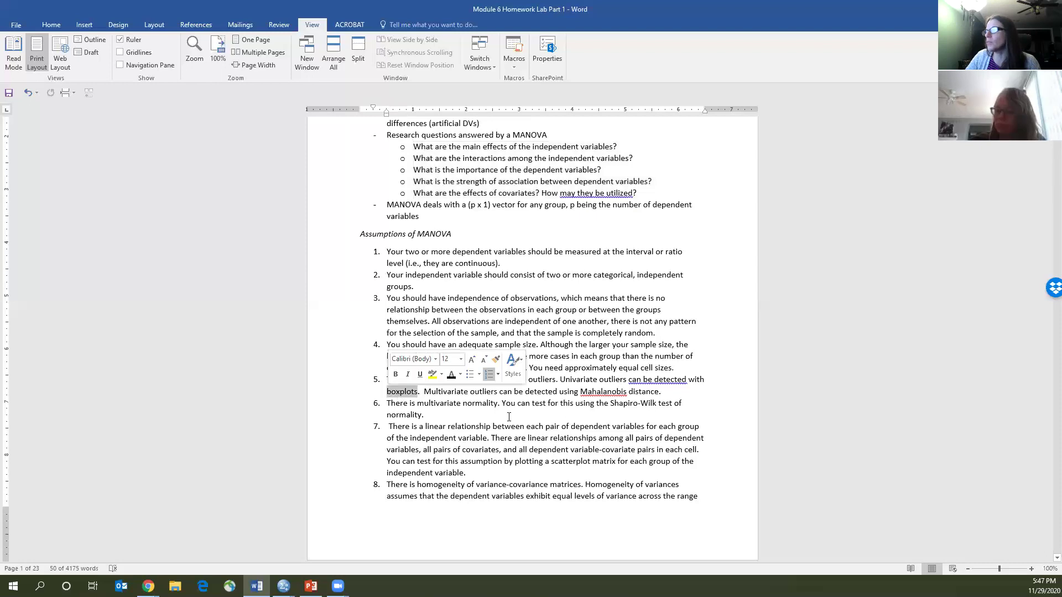
drag(628, 396, 674, 395)
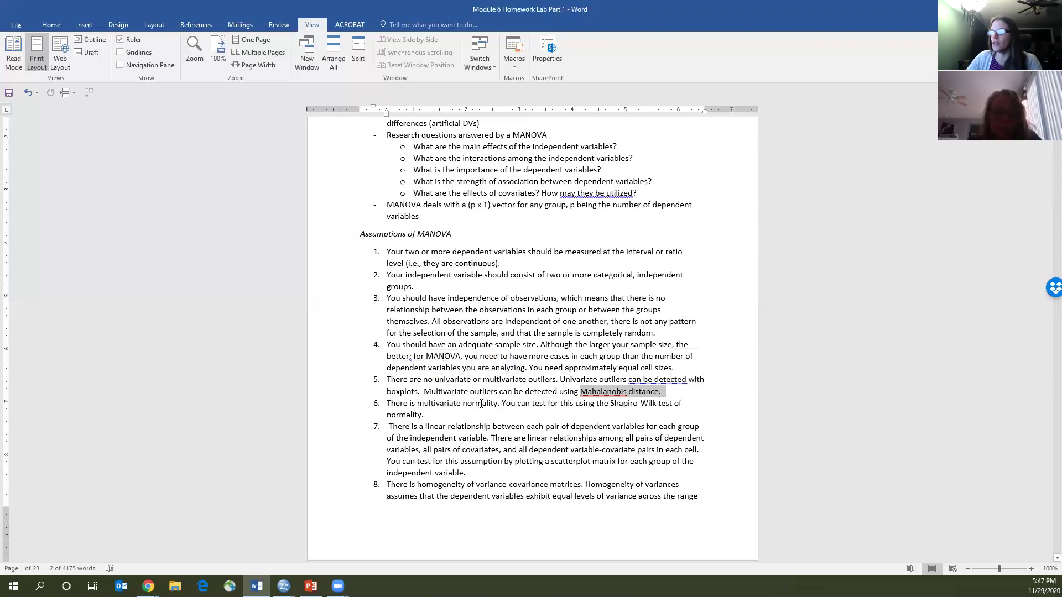
double_click(610, 404)
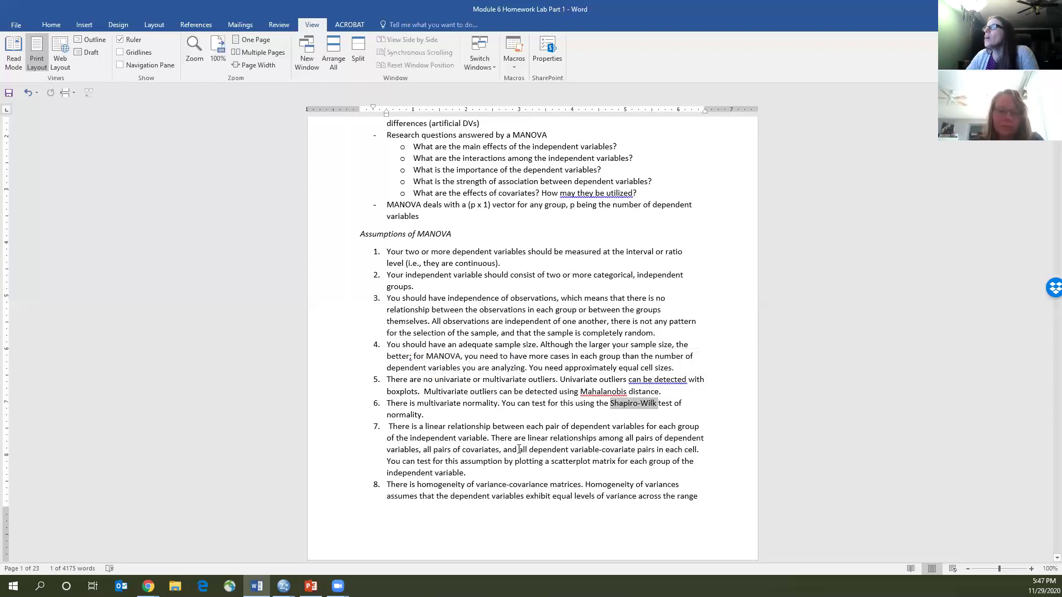
Read the remaining MANOVA assumptions on linearity, homogeneity of variance-covariance matrices and multicollinearity
scroll(518, 445, down, 2)
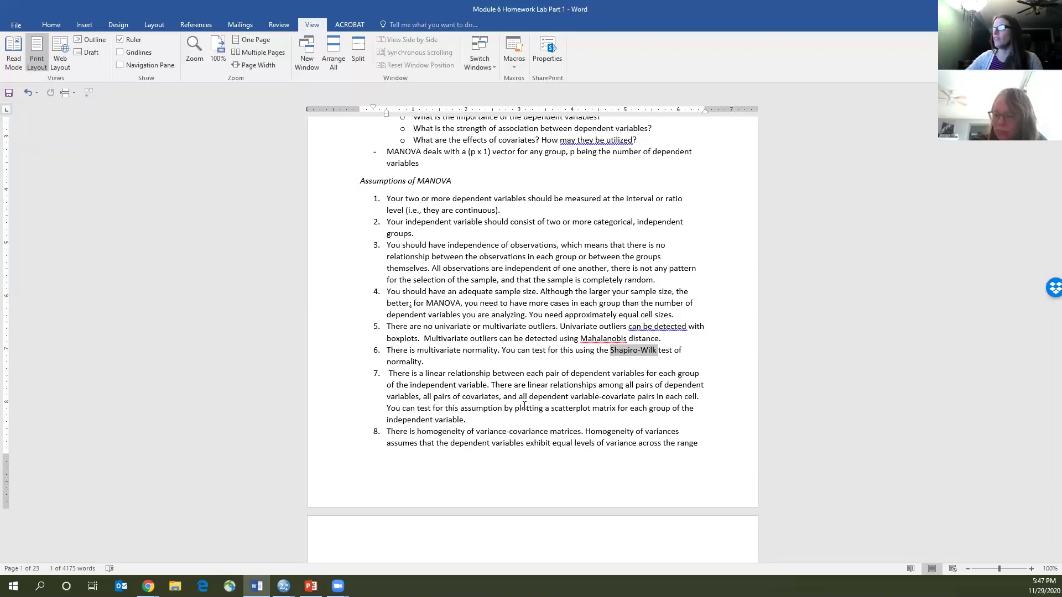
scroll(481, 404, down, 2)
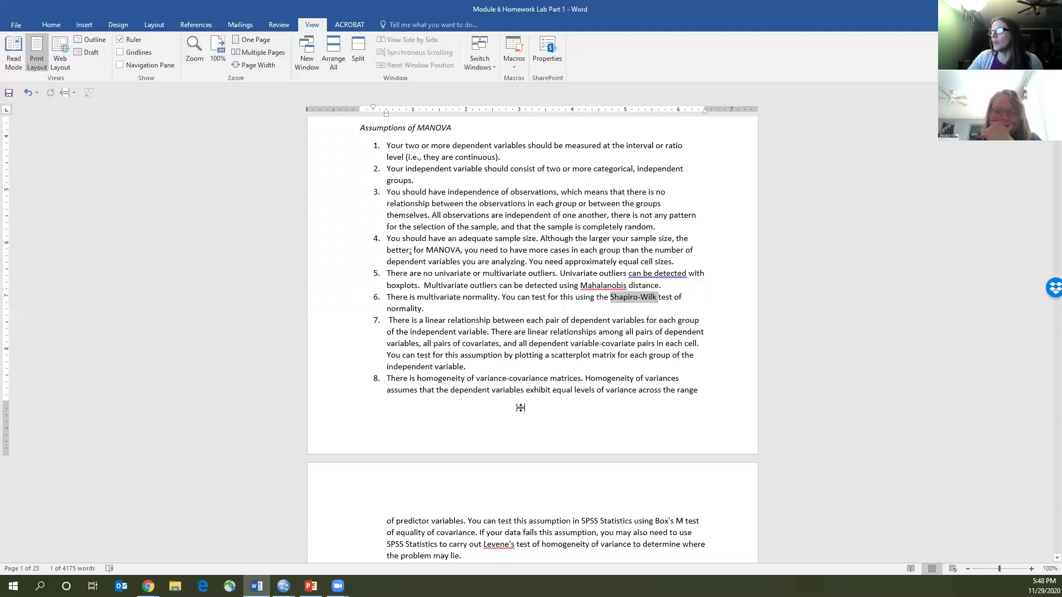
scroll(520, 410, down, 3)
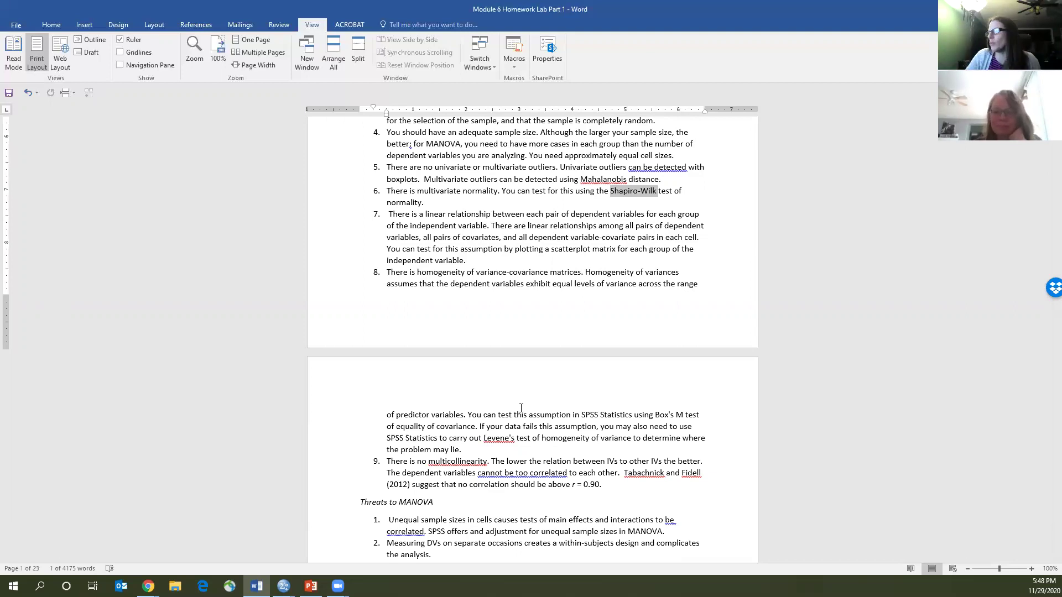
scroll(520, 408, down, 2)
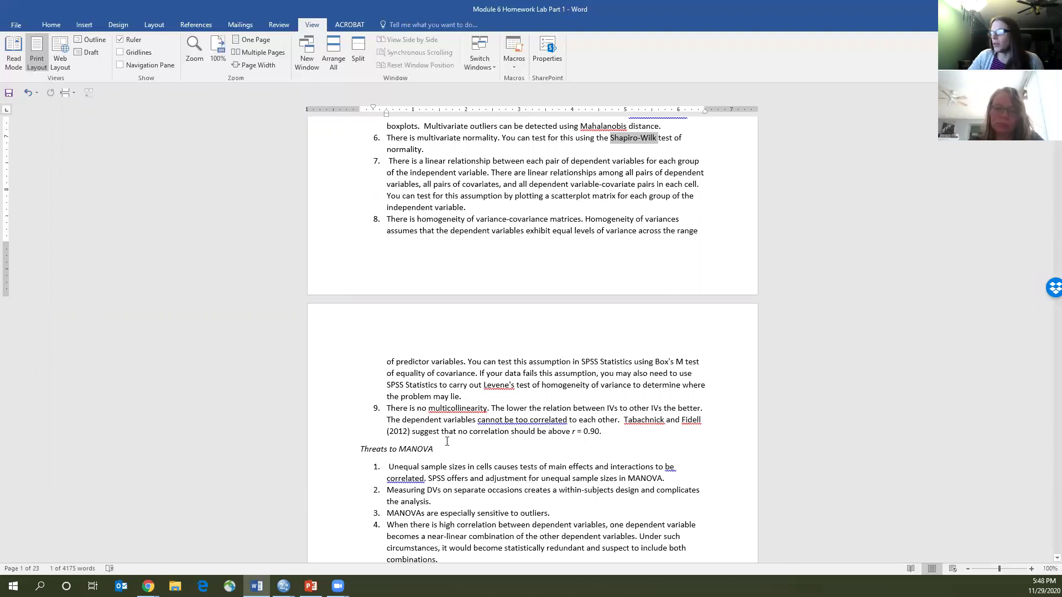
scroll(481, 438, down, 3)
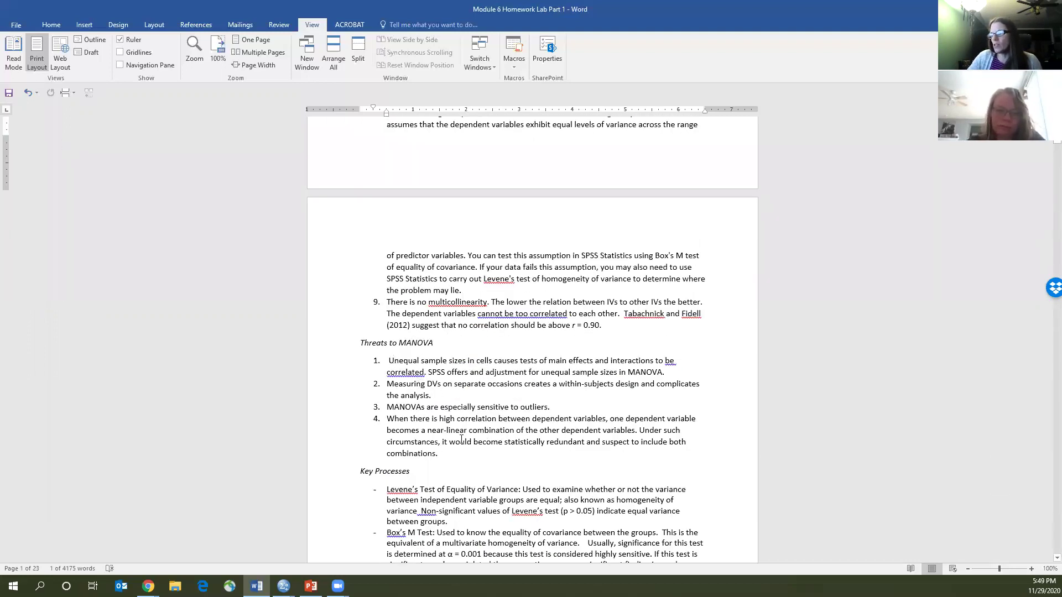
Review the Threats to MANOVA and Key Processes sections and the "What to run when??" table
scroll(423, 380, down, 3)
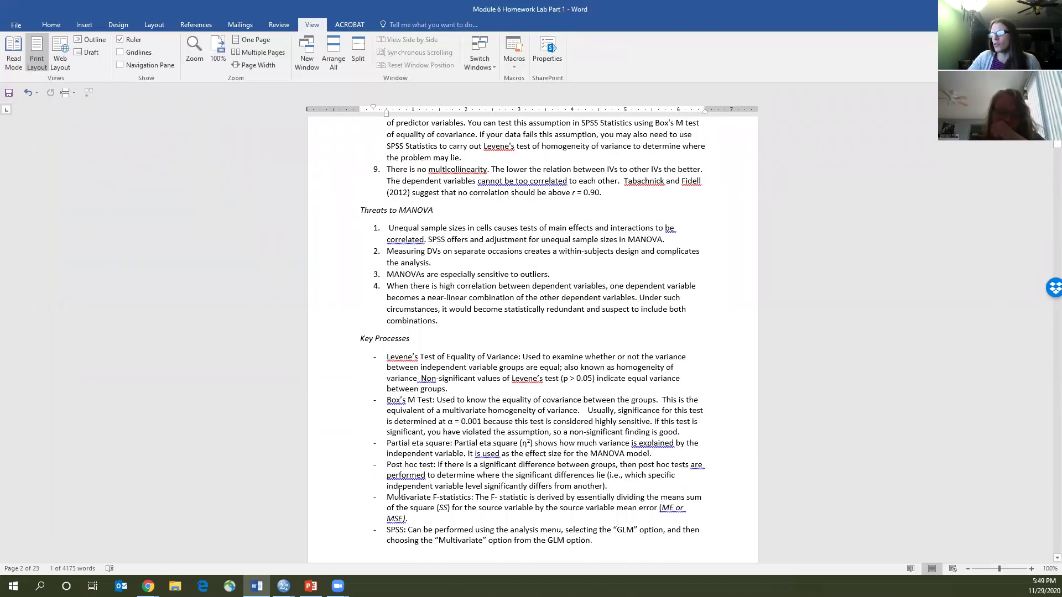
scroll(453, 506, down, 10)
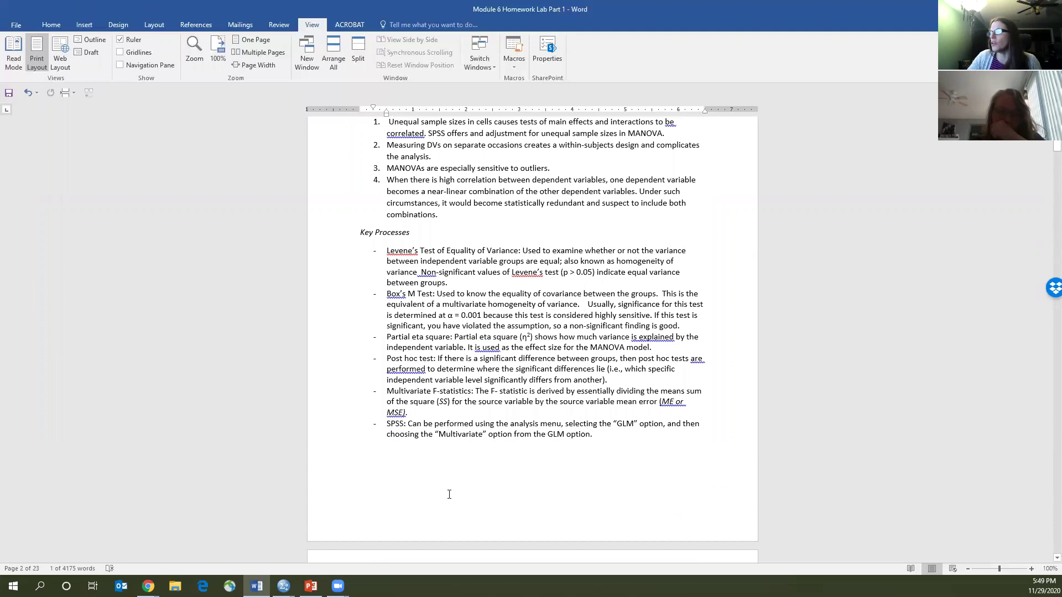
scroll(456, 480, down, 4)
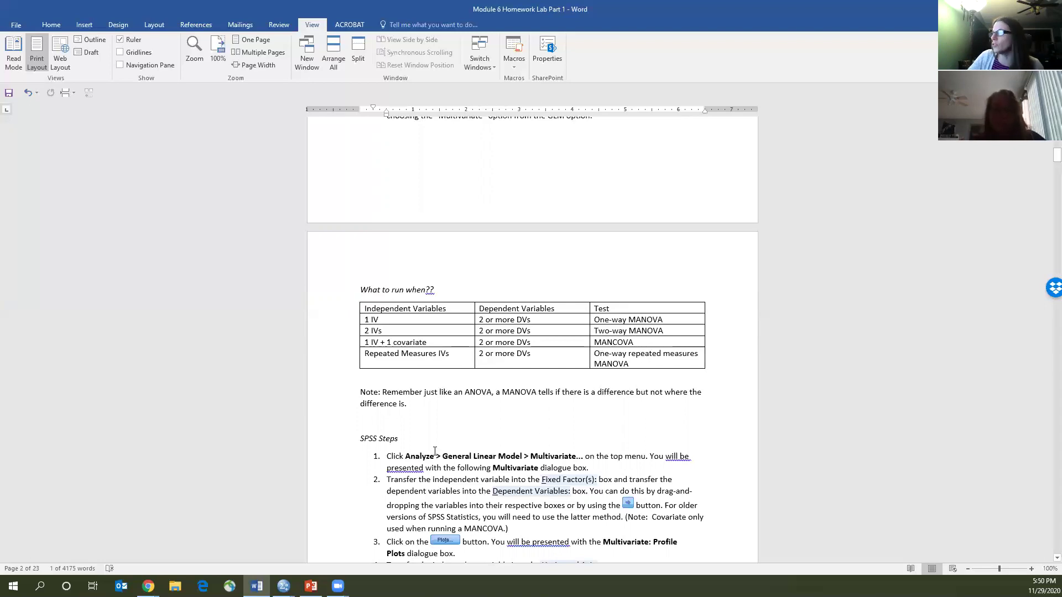
scroll(435, 337, down, 3)
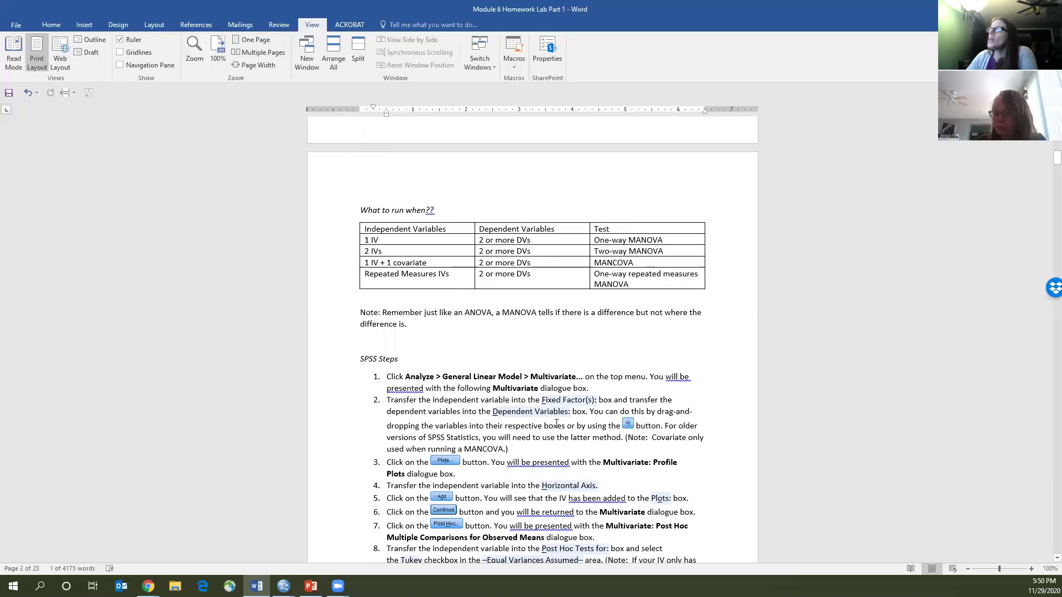
Select the complete numbered list of 16 instructions under SPSS Steps
scroll(533, 397, down, 3)
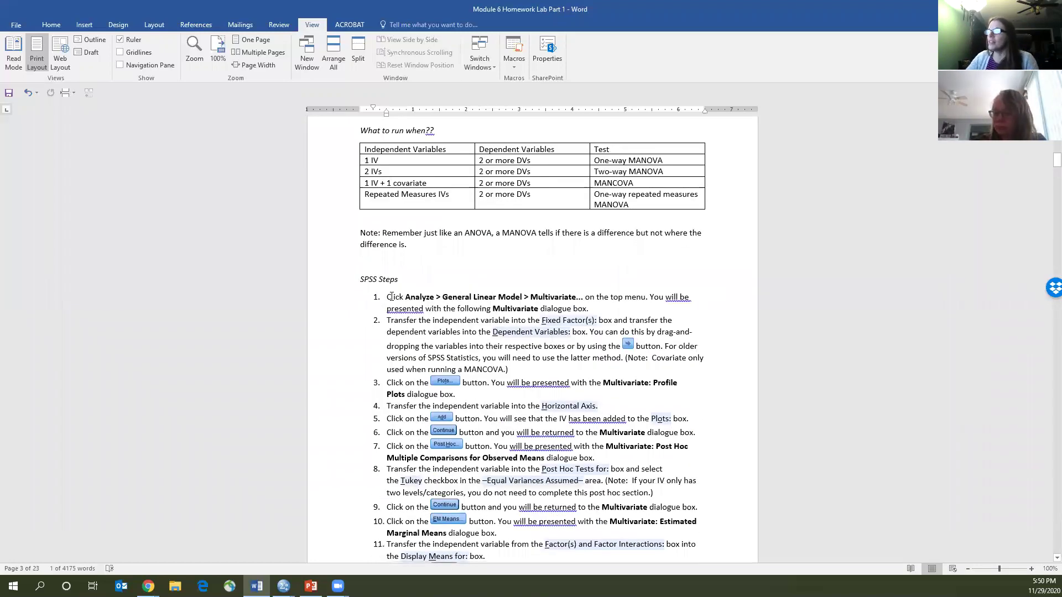
drag(387, 297, 485, 556)
drag(661, 440, 666, 535)
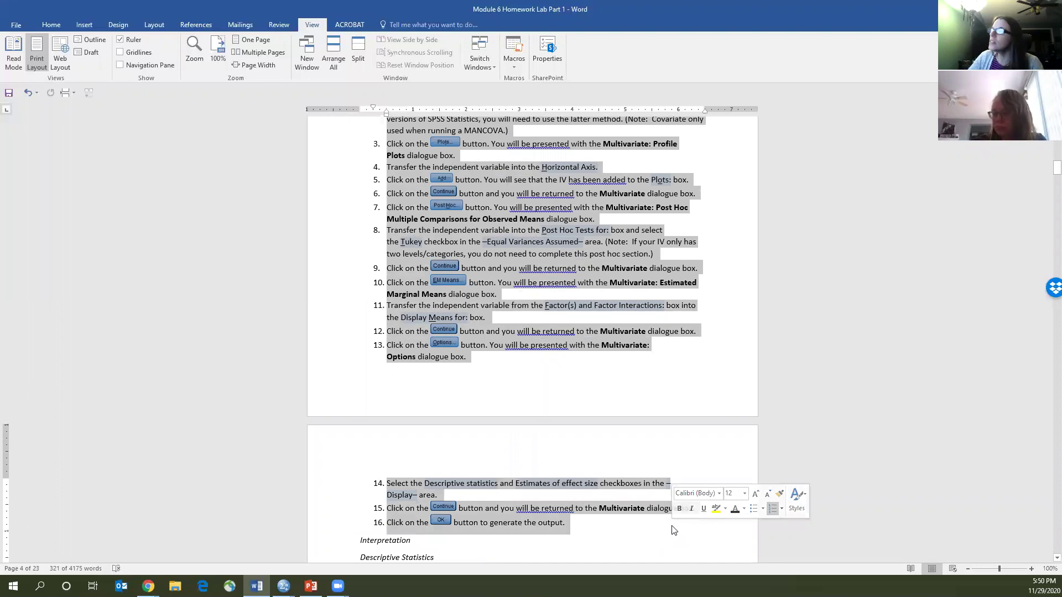
Examine the Descriptive Statistics and Multivariate Tests tables in the Interpretation section, continuing to the four tests of significance
scroll(578, 356, down, 3)
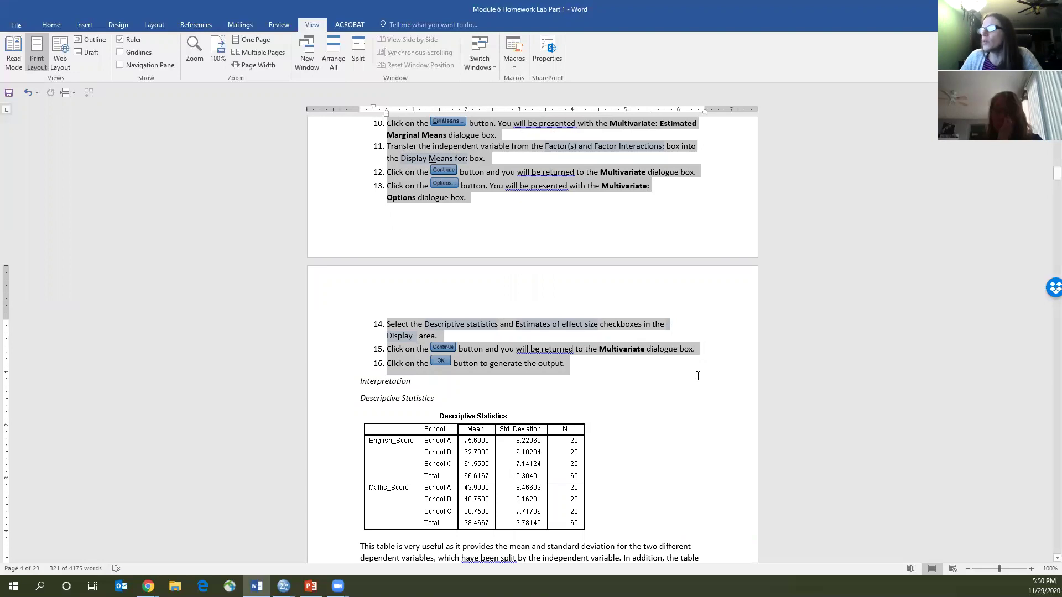
scroll(698, 368, down, 2)
scroll(698, 369, down, 2)
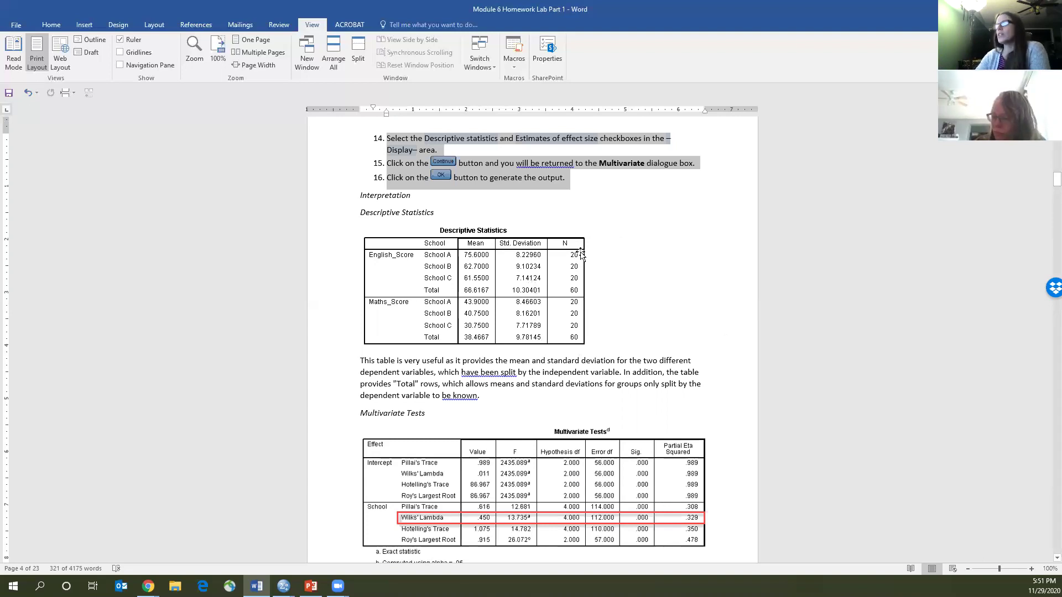
scroll(679, 335, down, 4)
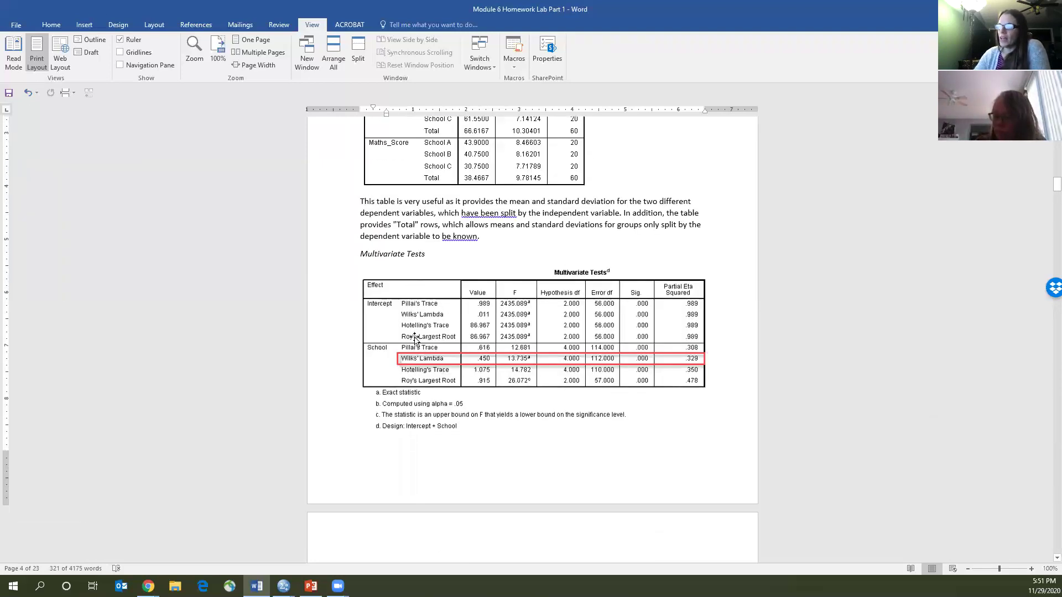
scroll(406, 387, down, 6)
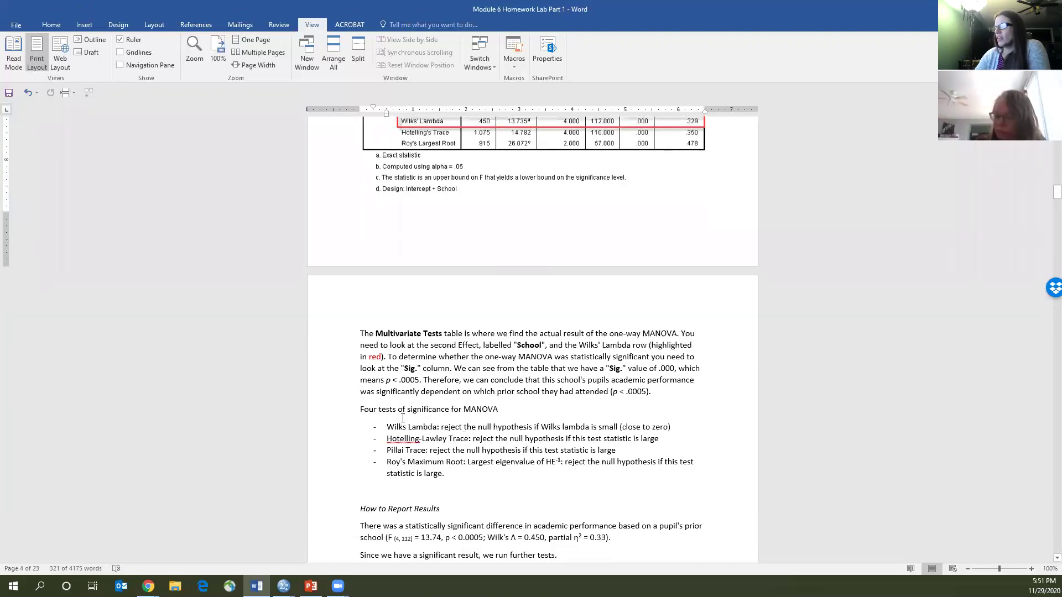
Highlight the four tests of significance for MANOVA, then the Wilks Lambda and Pillai Trace rules individually
drag(452, 477, 387, 425)
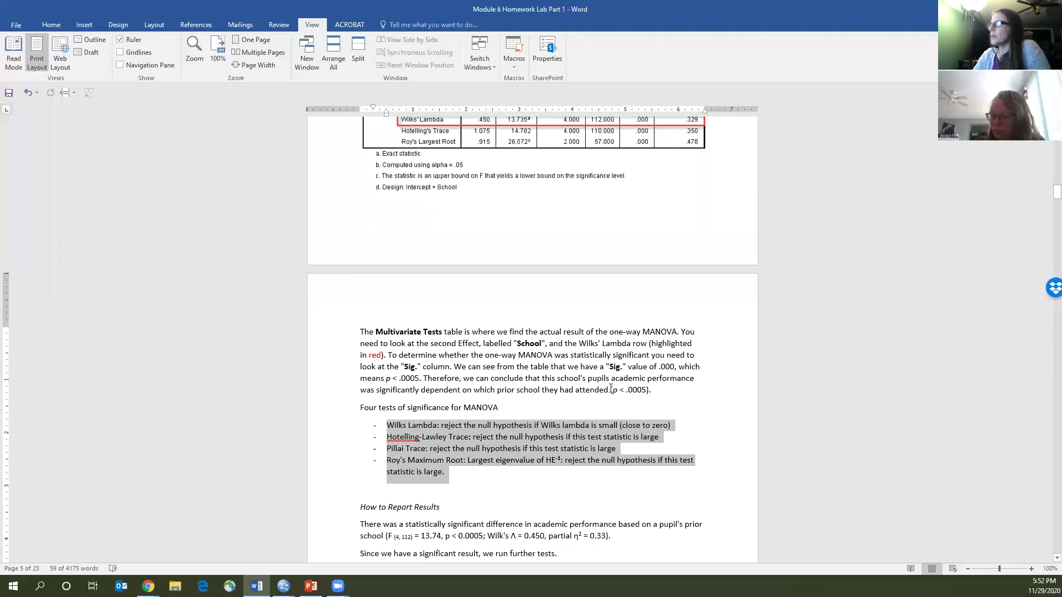
click(392, 450)
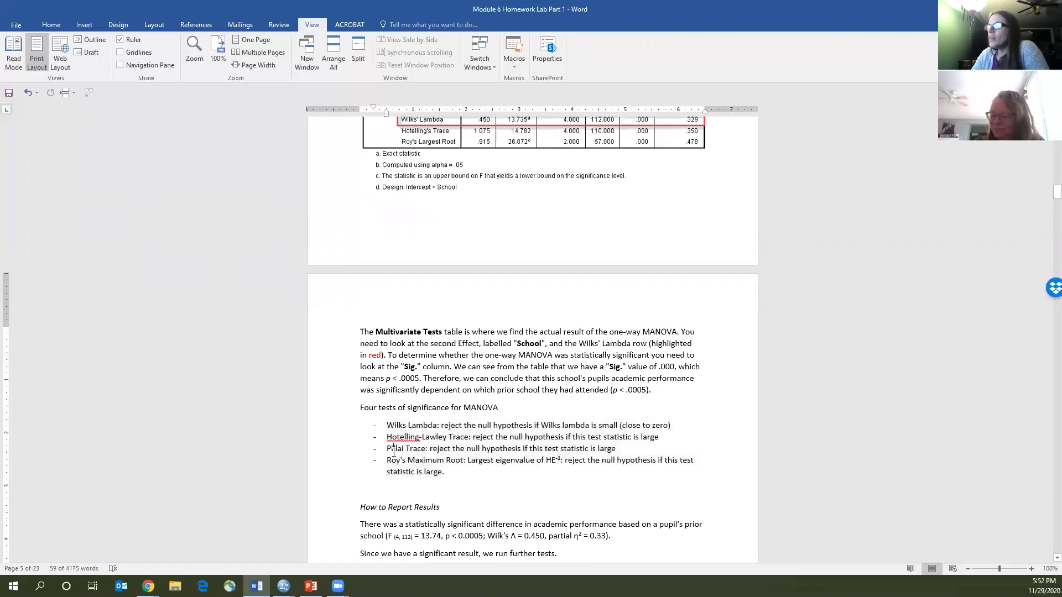
drag(387, 425, 675, 431)
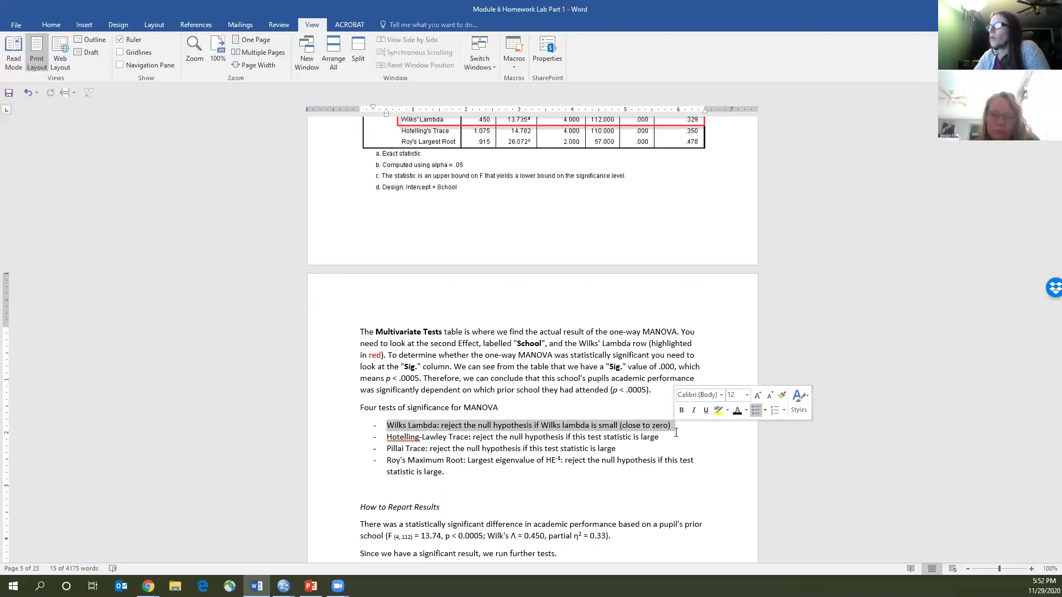
mouse_move(392, 449)
mouse_down()
mouse_move(616, 460)
mouse_move(632, 449)
mouse_up()
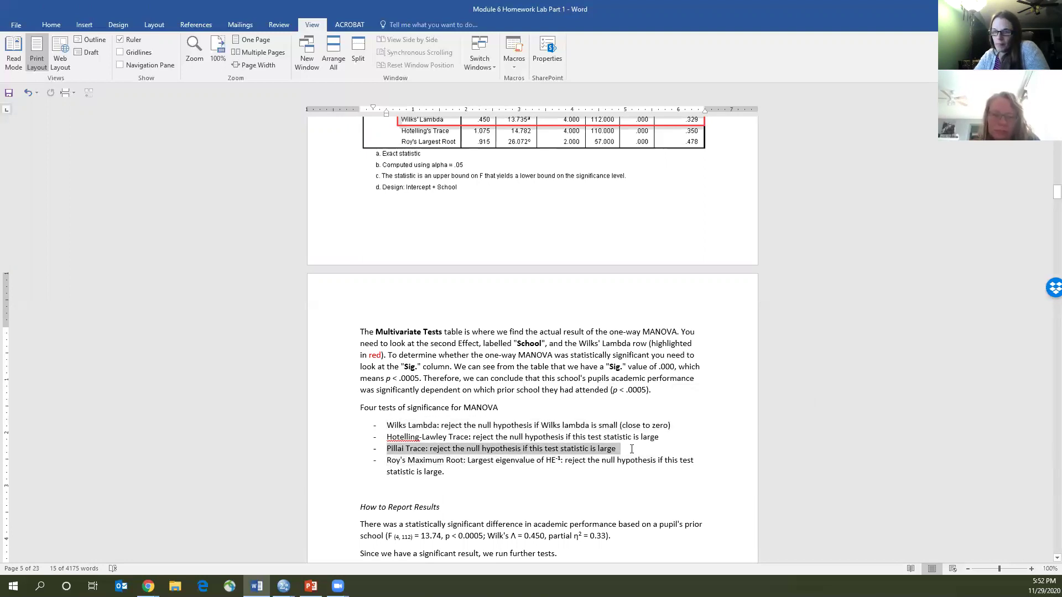
drag(387, 425, 674, 427)
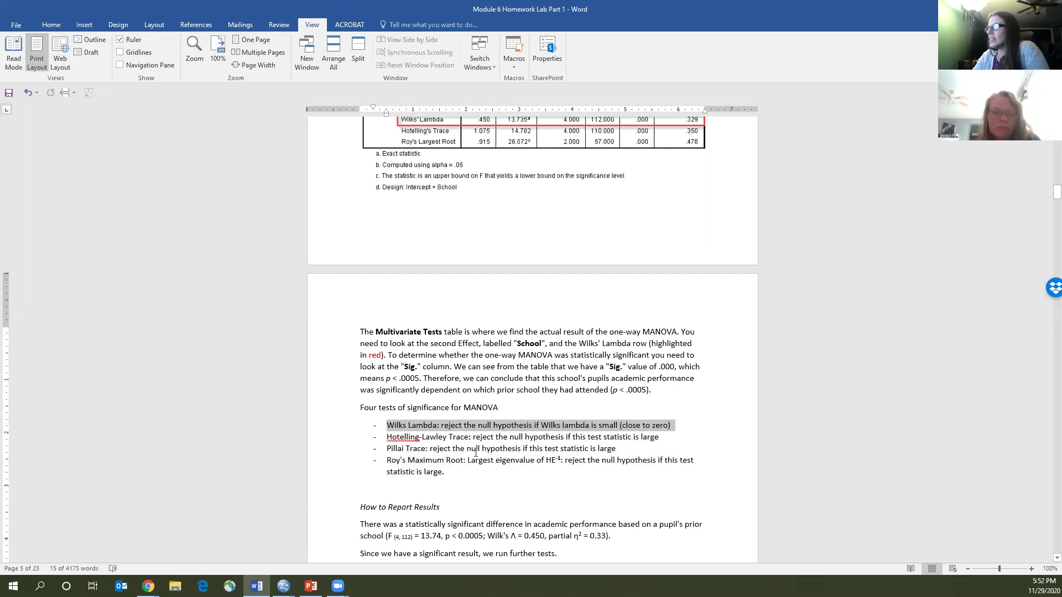
Compare the Wilks' Lambda row for School in the Multivariate Tests table with its written explanation and the reported results
scroll(500, 442, up, 3)
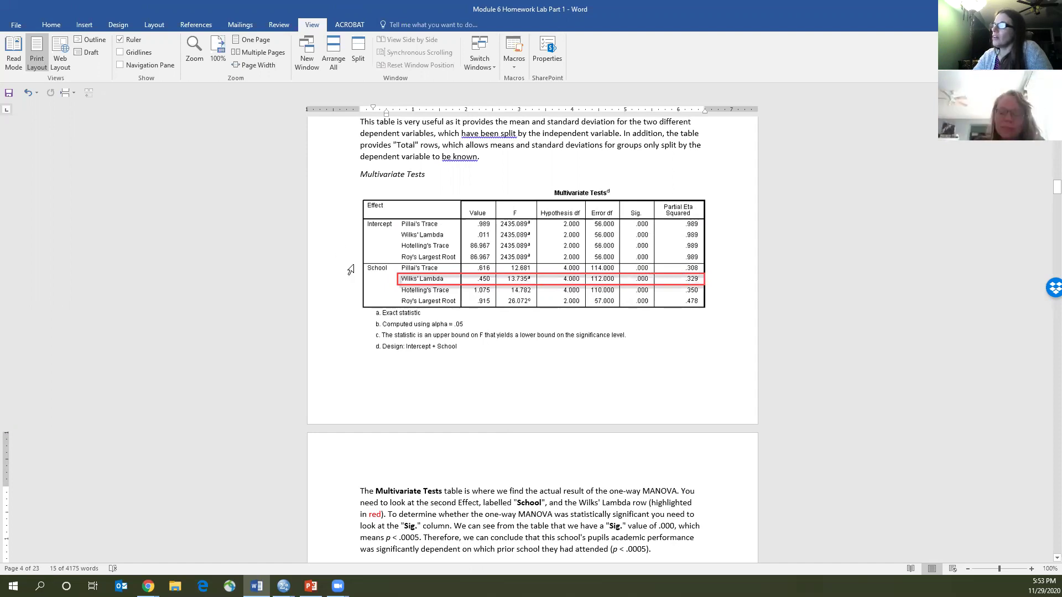
scroll(509, 352, up, 4)
scroll(420, 212, up, 1)
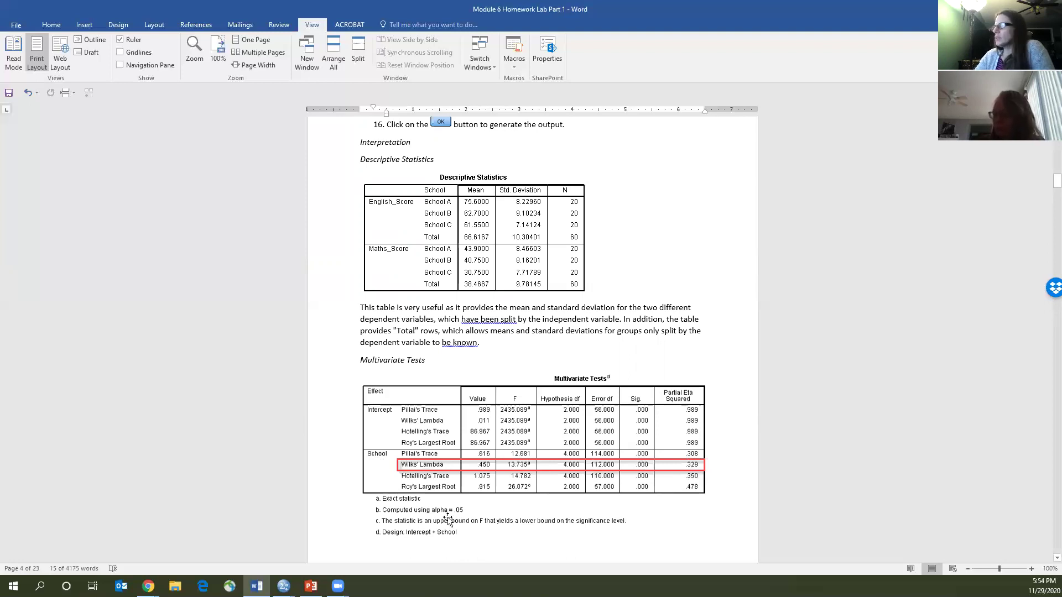
scroll(447, 520, down, 7)
scroll(415, 485, down, 5)
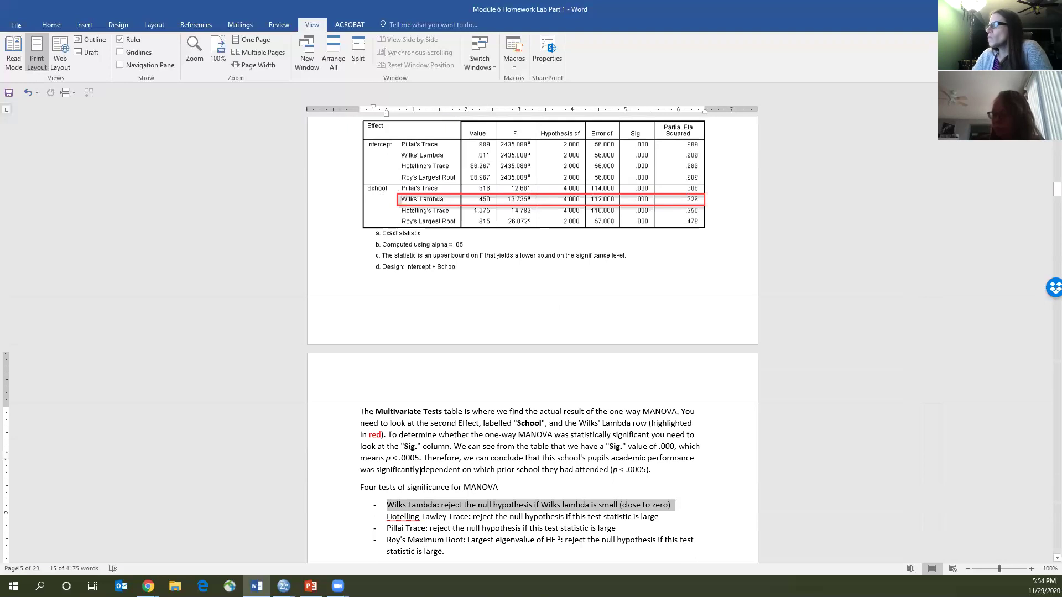
scroll(483, 444, down, 3)
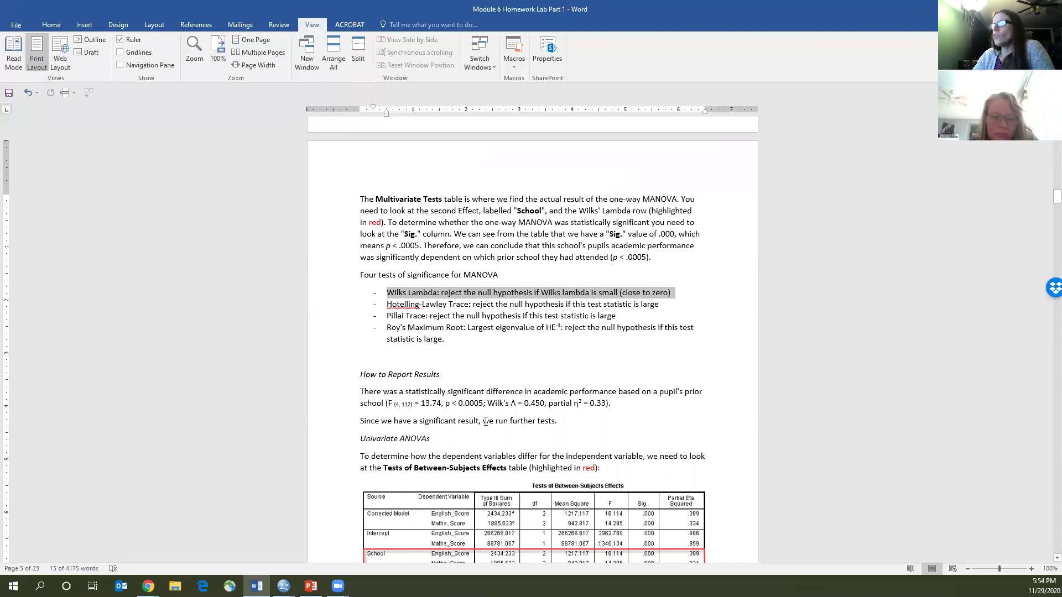
scroll(414, 414, up, 5)
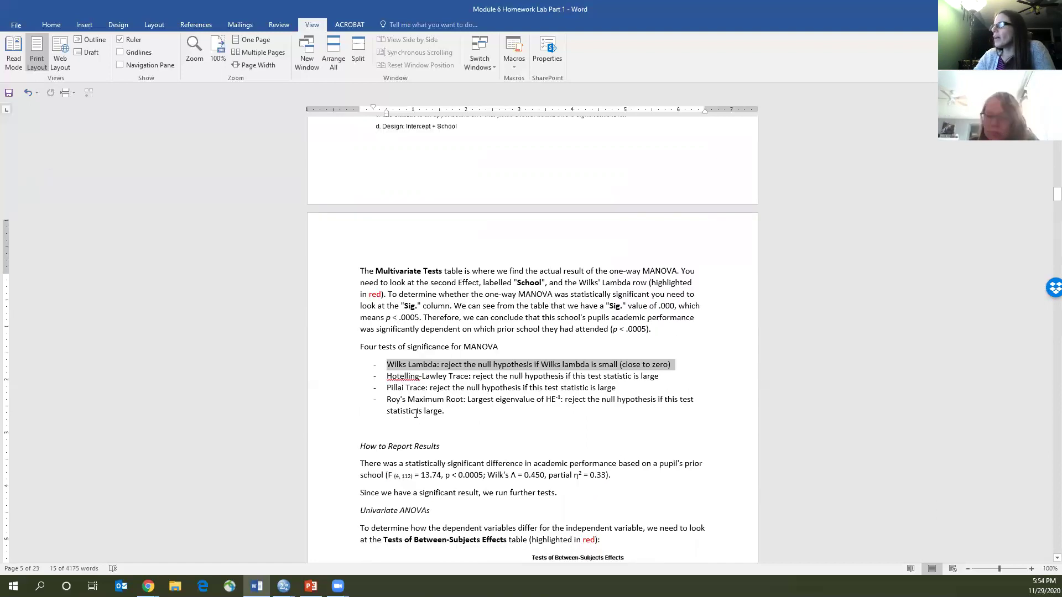
scroll(420, 368, up, 1)
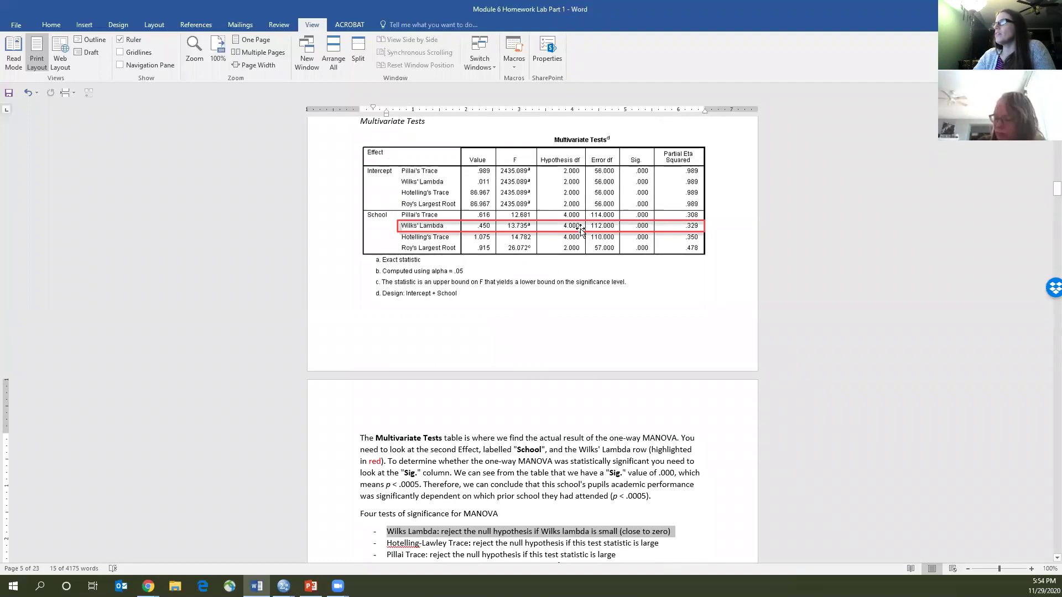
scroll(579, 282, up, 4)
scroll(579, 280, down, 2)
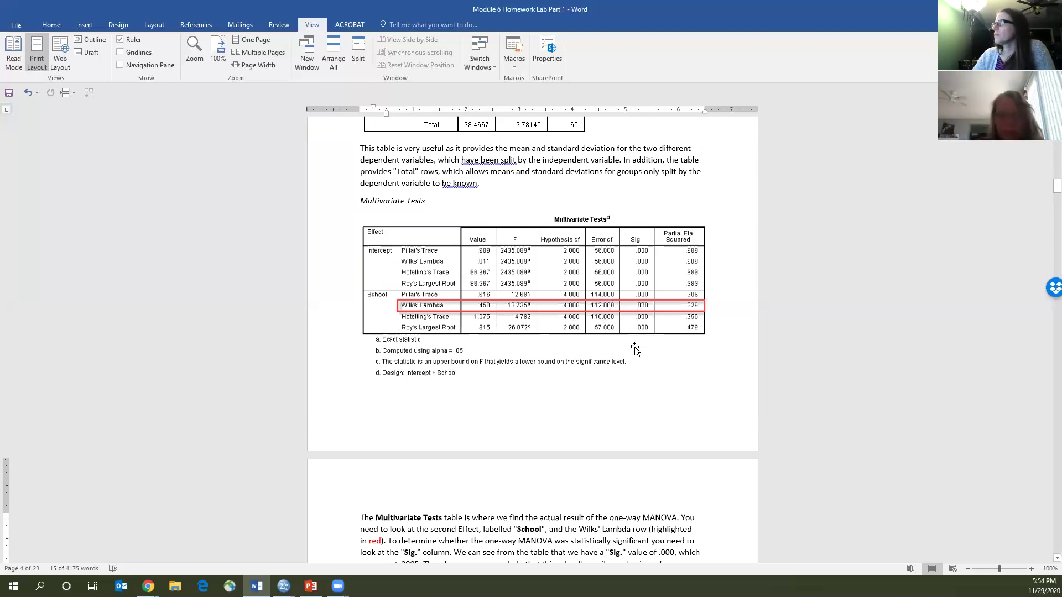
Select the Λ in the reported Wilk's result and locate the capital and small Greek lambda in Word's Greek and Coptic symbols
scroll(632, 344, down, 3)
scroll(632, 344, down, 1)
scroll(586, 491, down, 3)
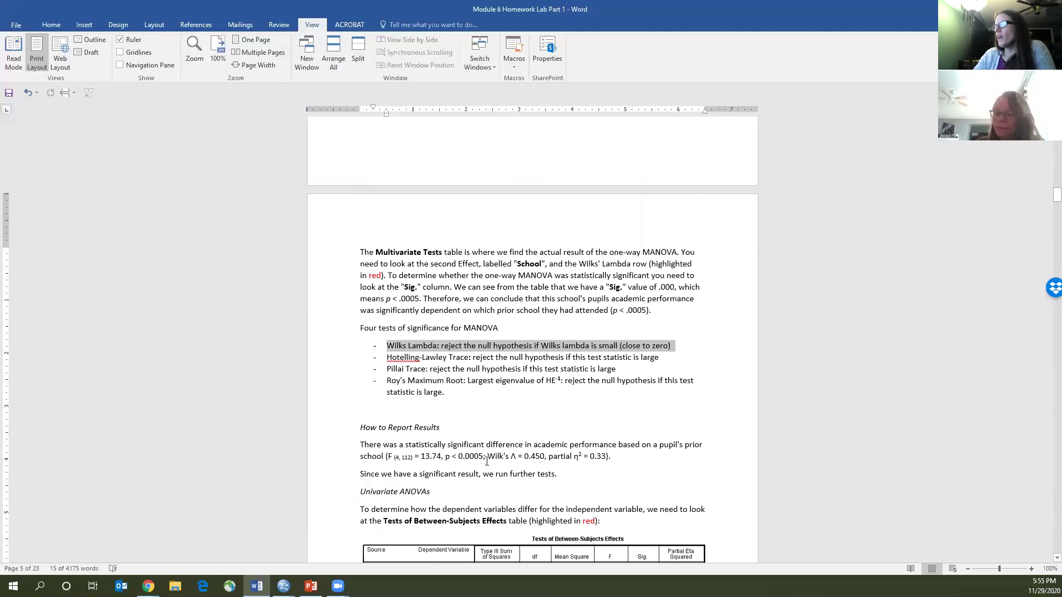
double_click(513, 457)
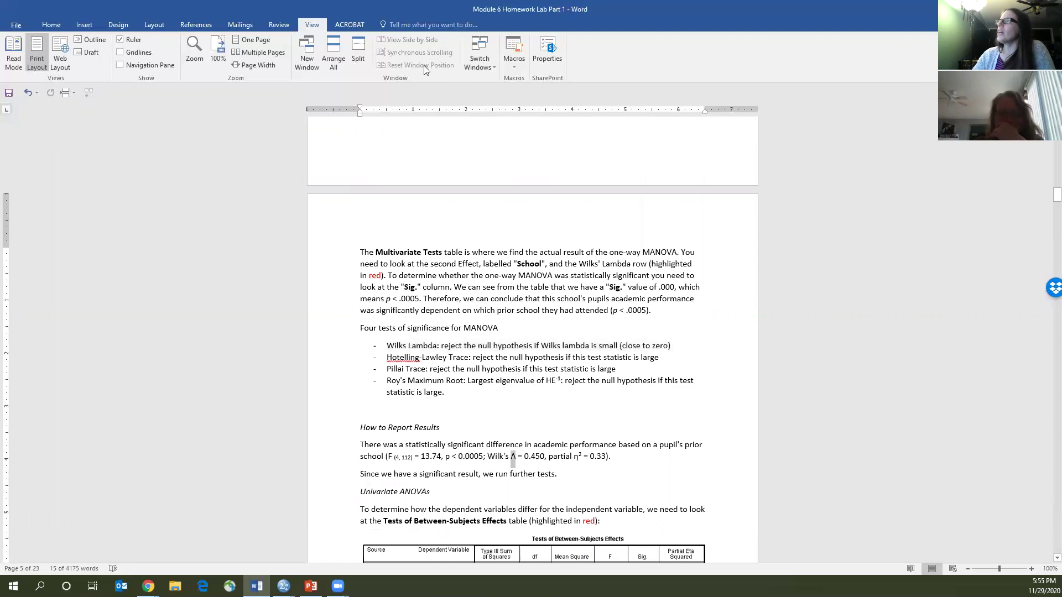
click(51, 24)
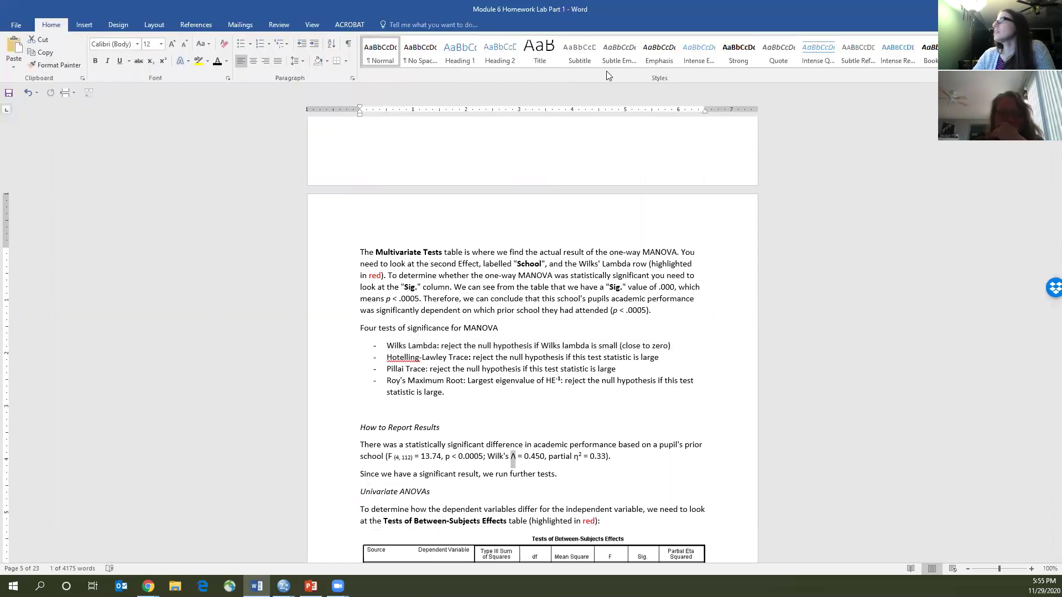
click(85, 25)
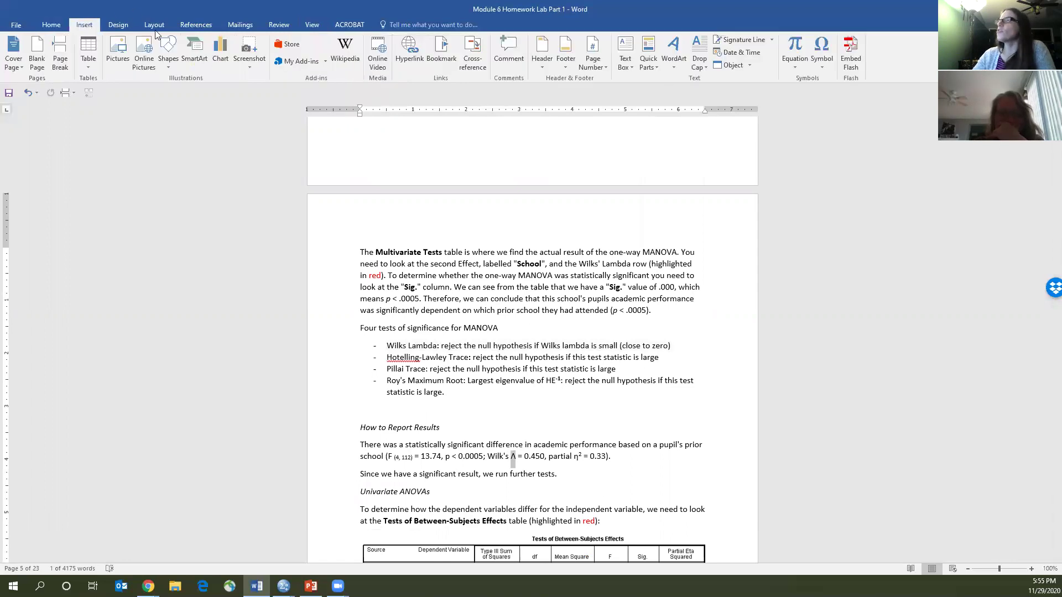
click(821, 58)
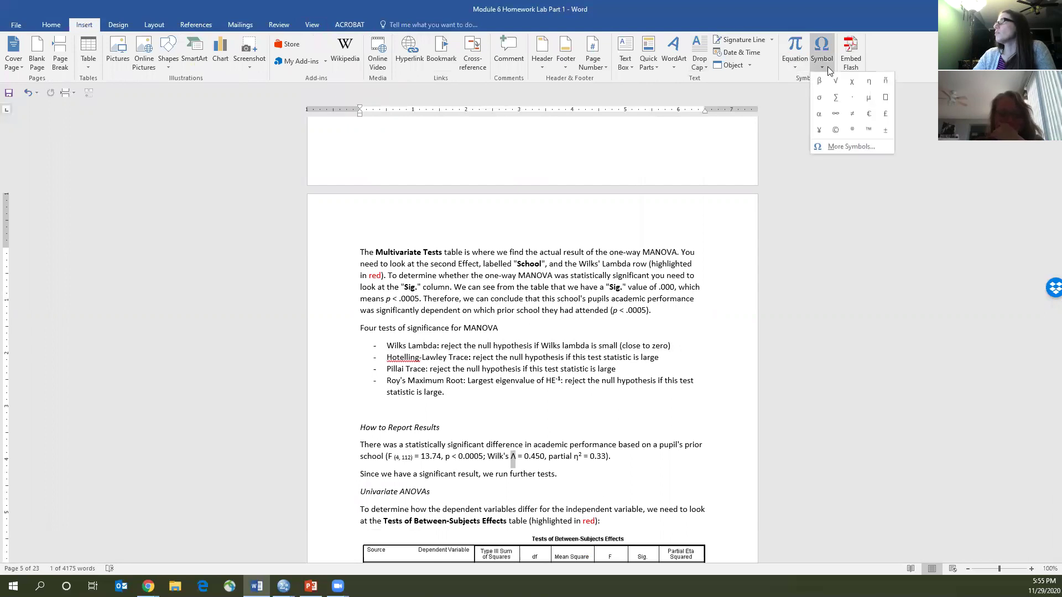
click(841, 147)
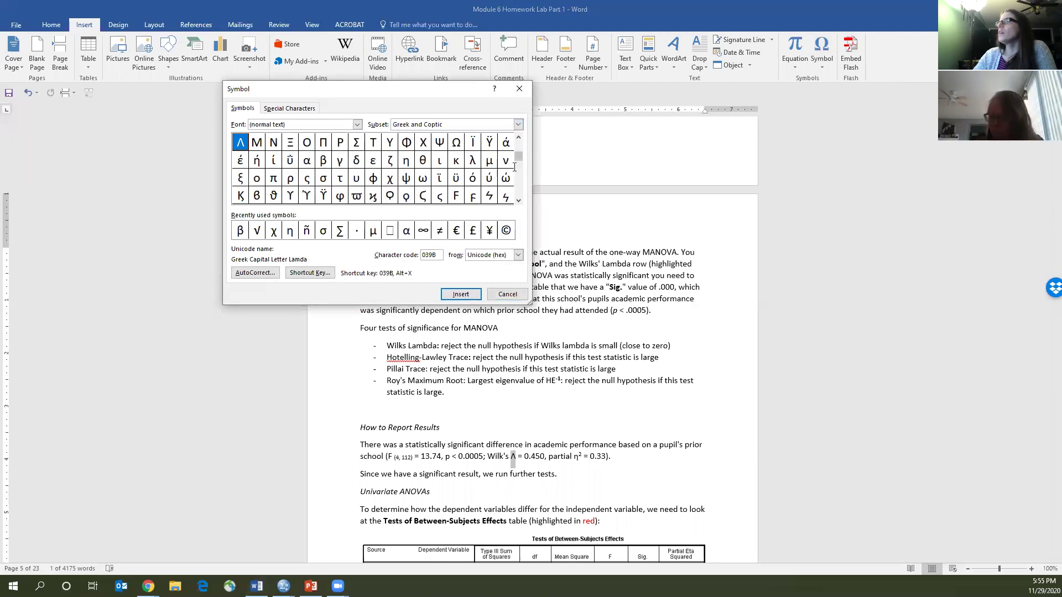
click(471, 161)
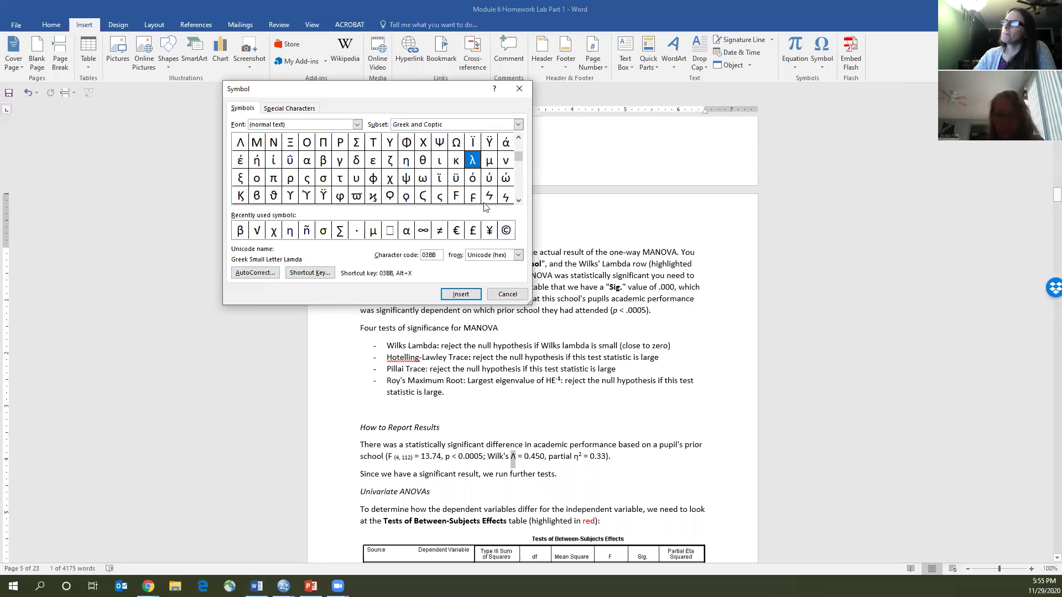
click(519, 88)
Highlight the reference to the Between-Subjects Effects table under Univariate ANOVAs
scroll(541, 335, down, 3)
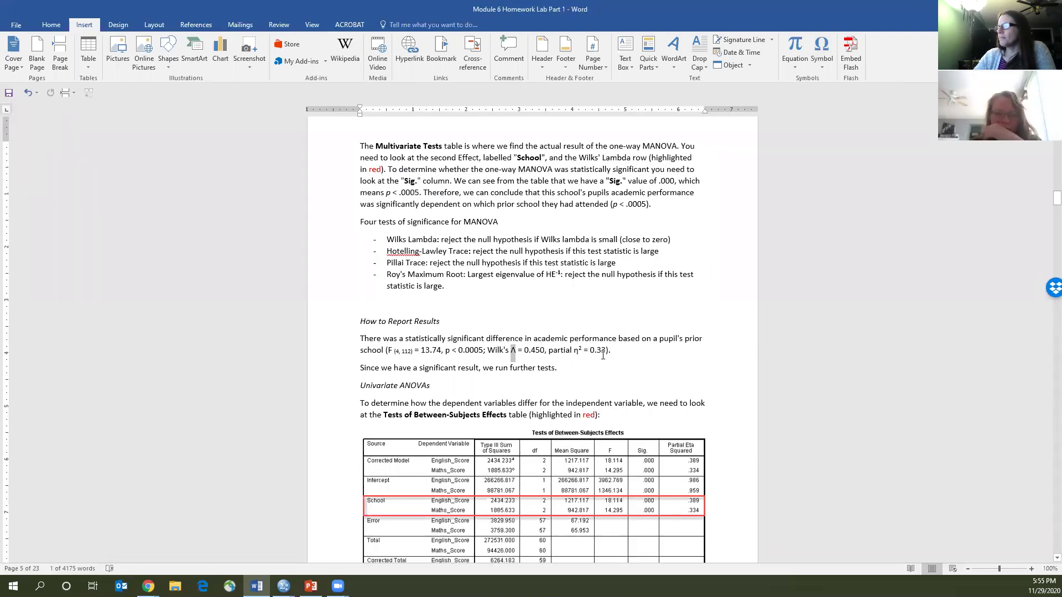
scroll(594, 356, down, 3)
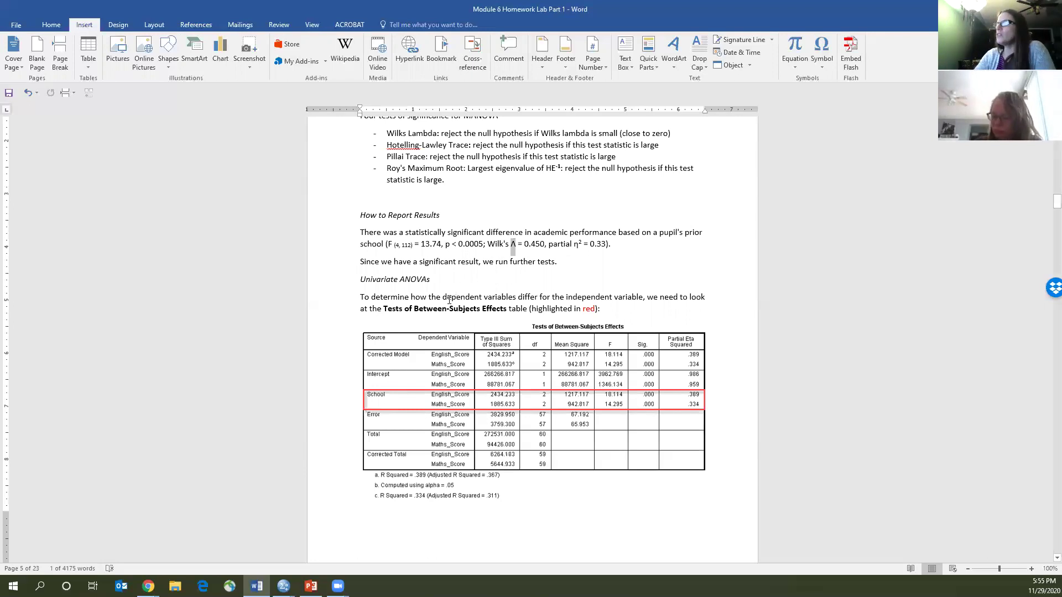
drag(411, 304, 523, 308)
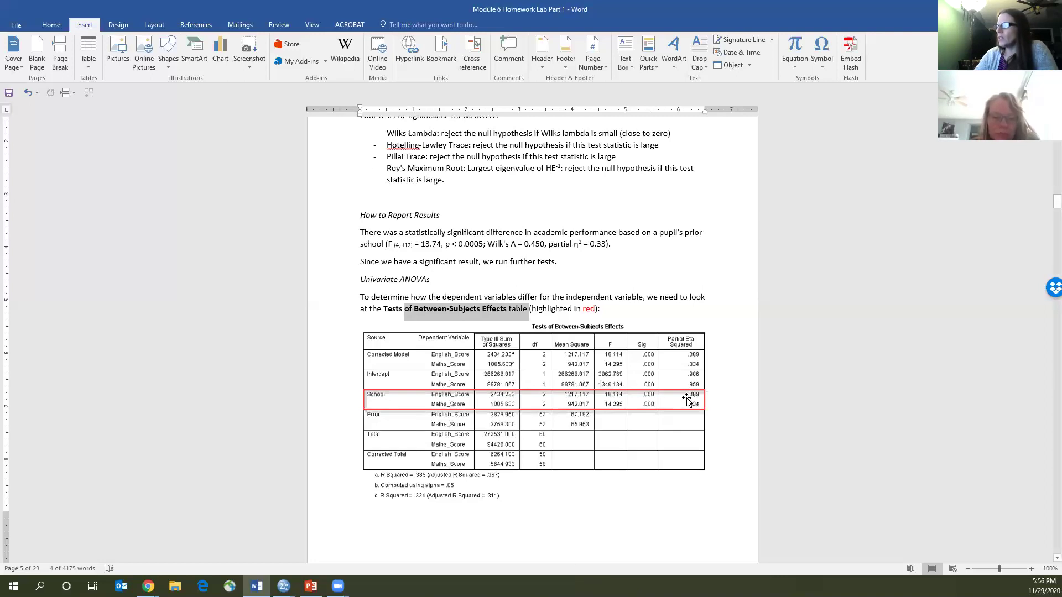
Highlight the paragraph explaining prior schooling's effect on English and Maths scores and the Bonferroni correction, then clear the selection
scroll(676, 484, down, 5)
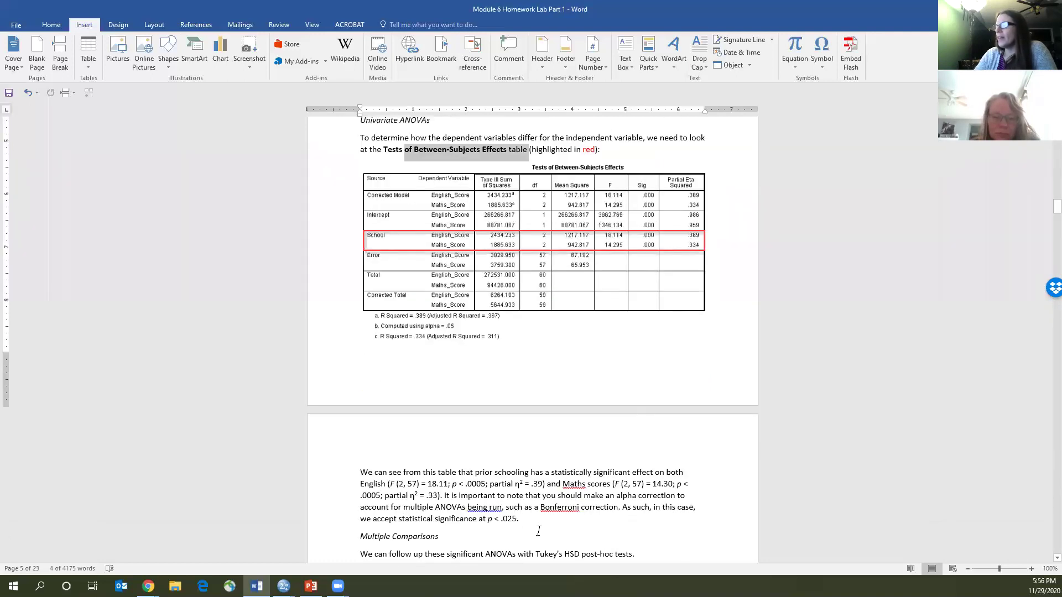
scroll(538, 531, down, 3)
drag(540, 414, 351, 346)
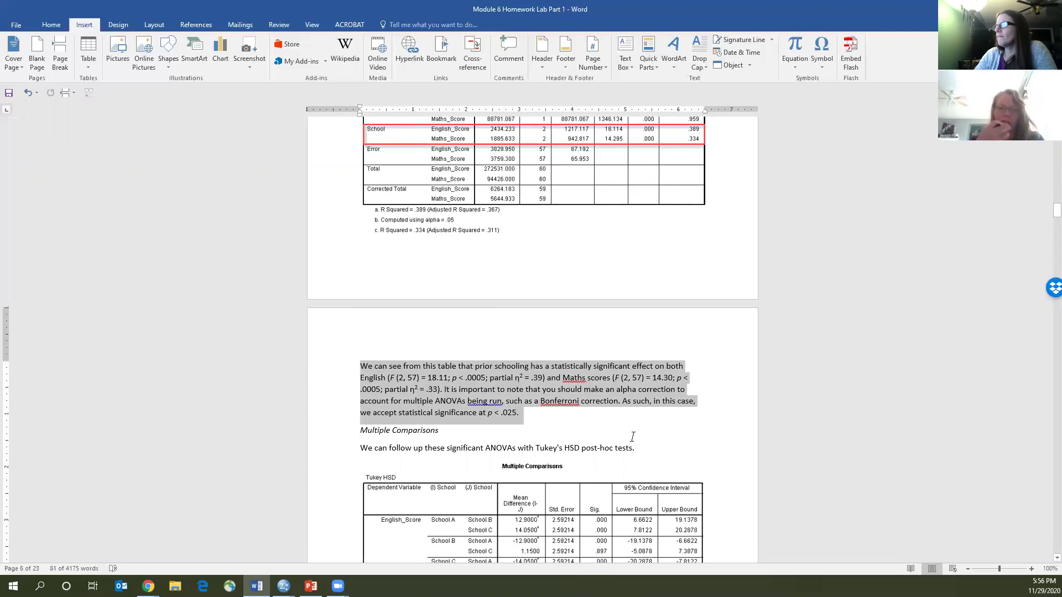
click(696, 437)
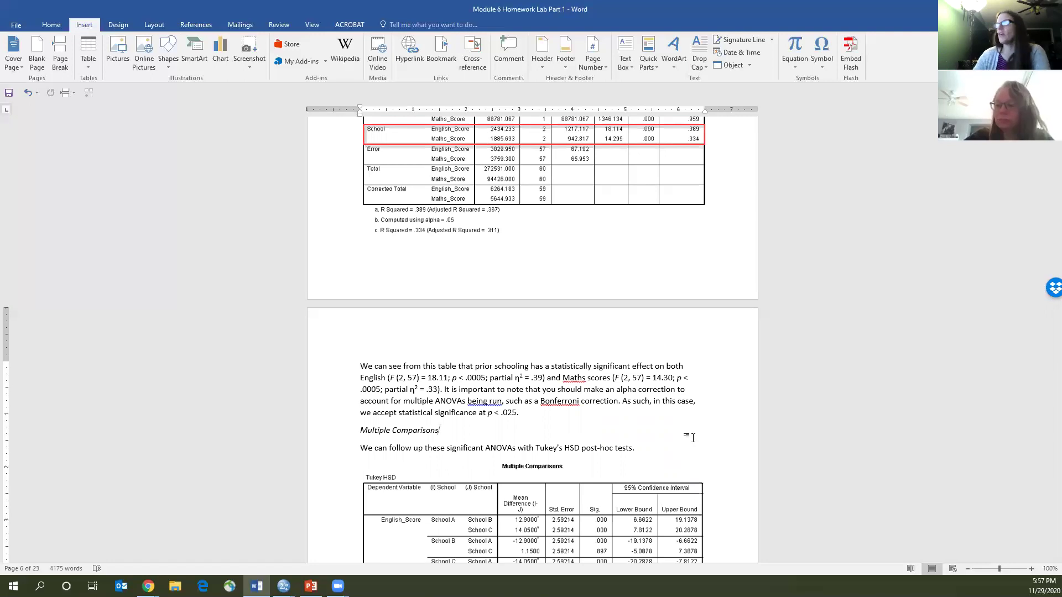
Examine the Tukey HSD Multiple Comparisons table, its explanation, and the estimated marginal means plots for English_Score and Maths_Score
scroll(640, 407, down, 4)
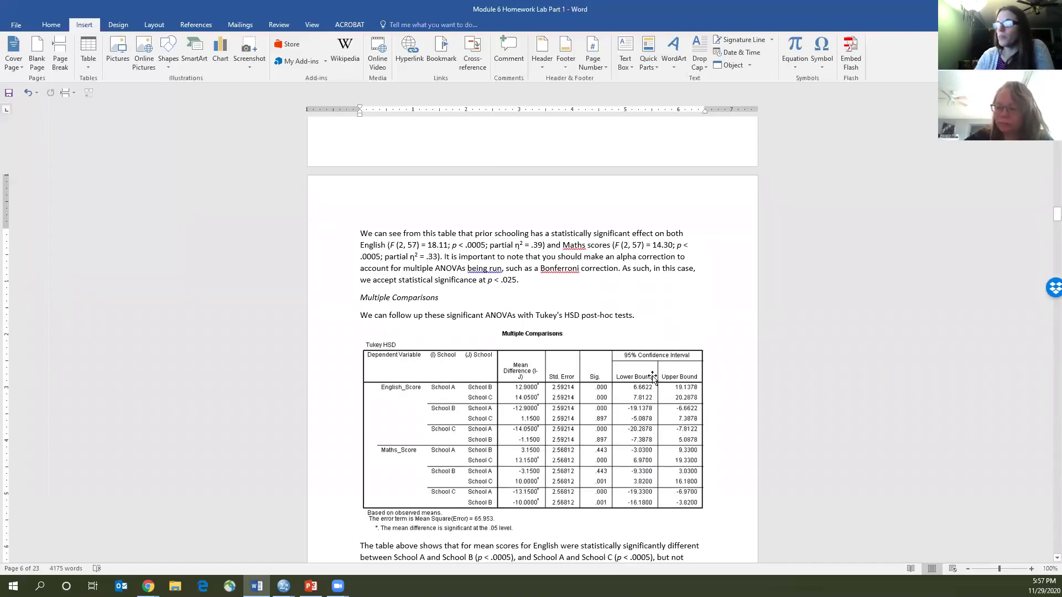
scroll(454, 303, down, 1)
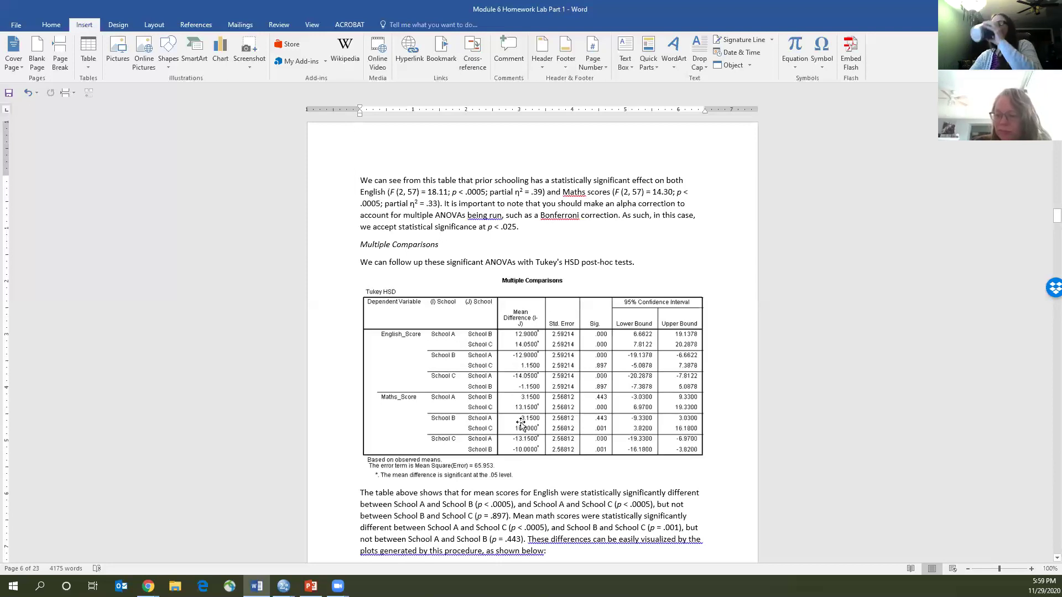
scroll(553, 431, down, 2)
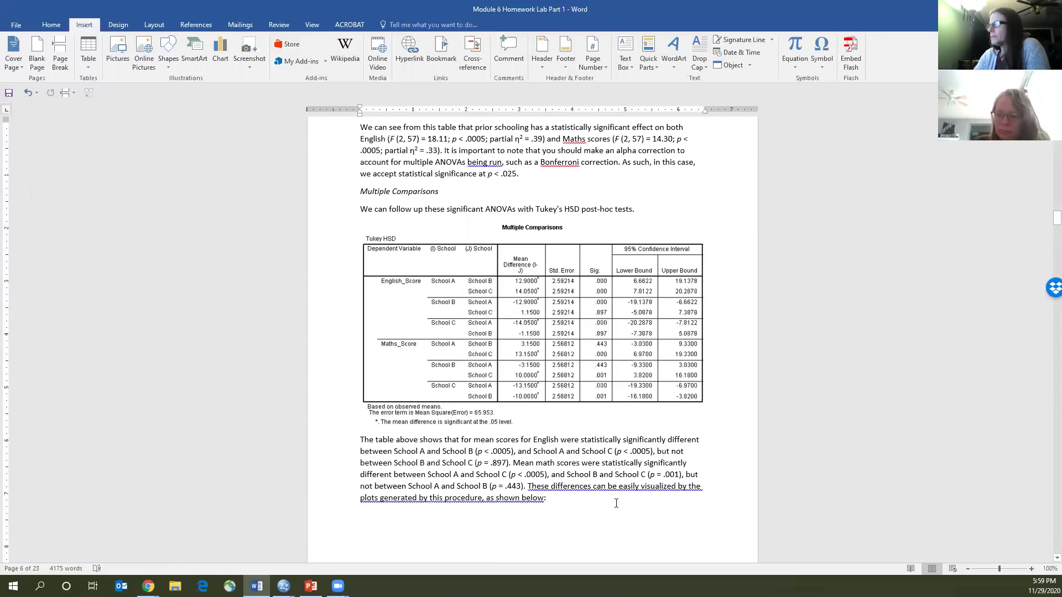
scroll(624, 501, down, 1)
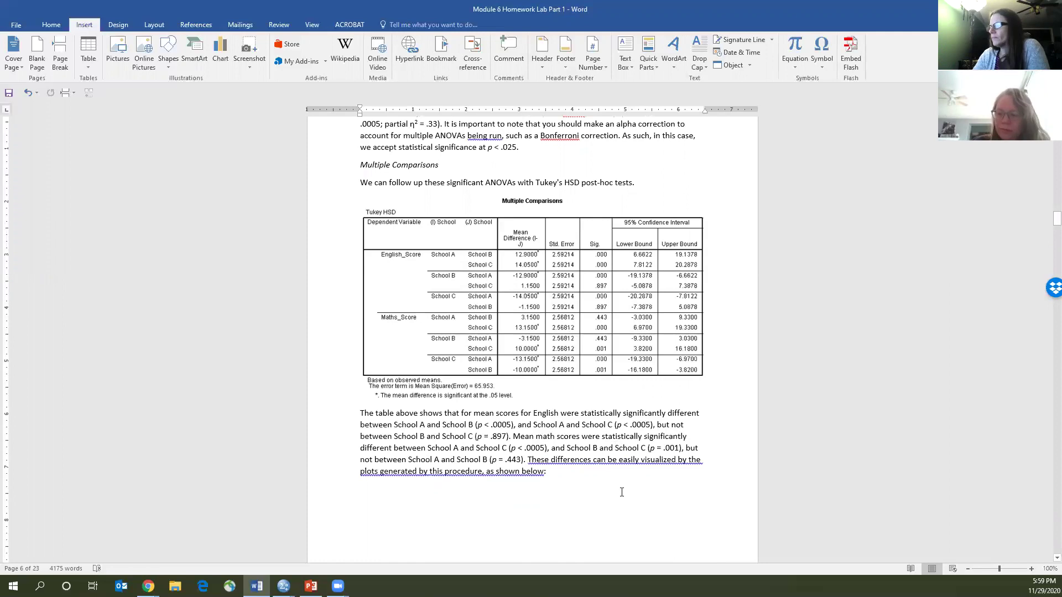
scroll(621, 492, down, 6)
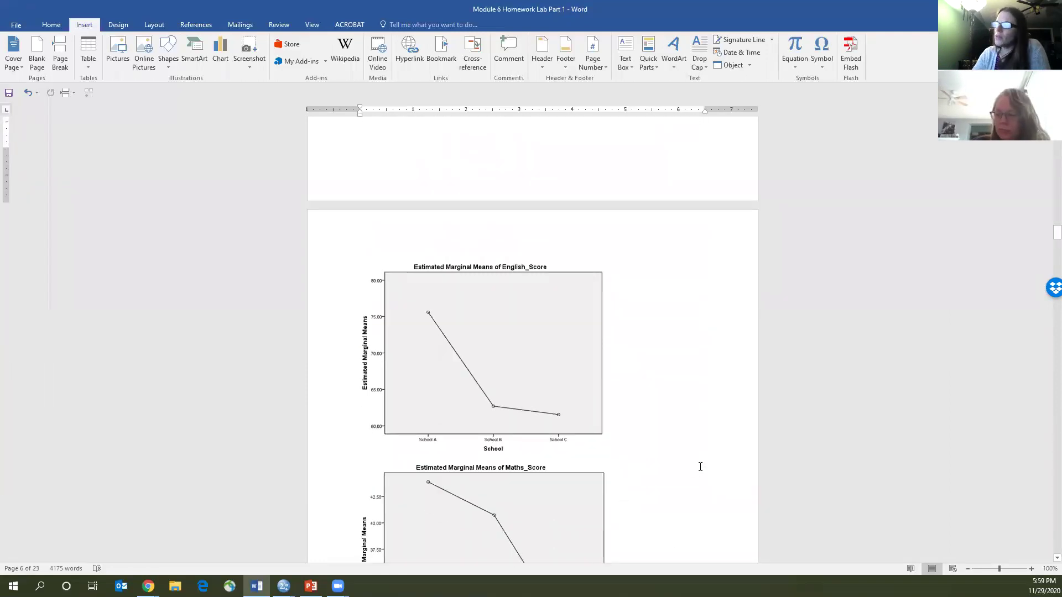
scroll(700, 466, down, 4)
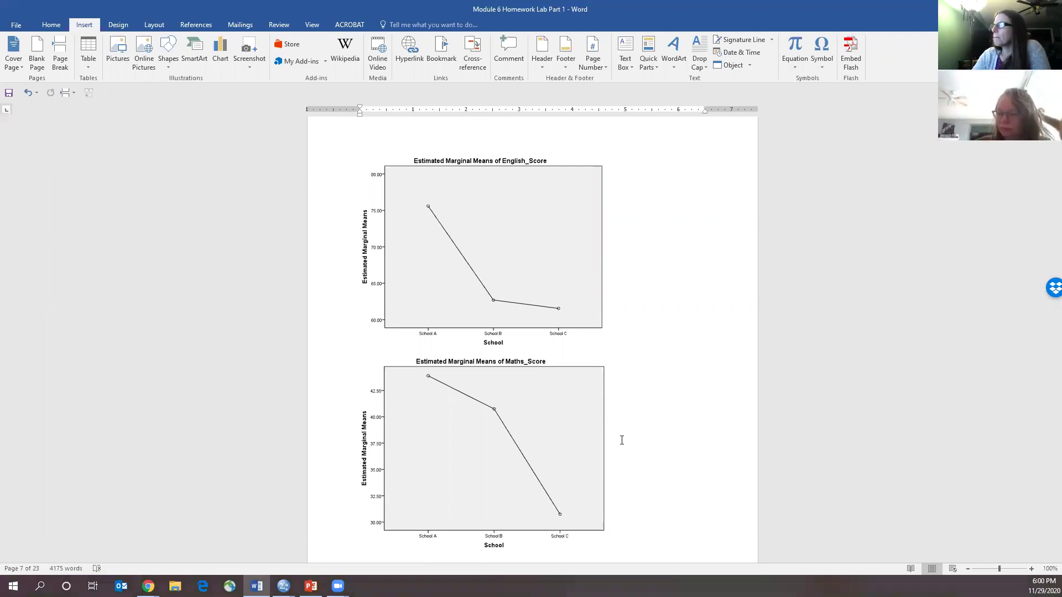
Highlight the Data Set link and the Source and Steps link under Practice, then clear the selection
scroll(658, 398, down, 3)
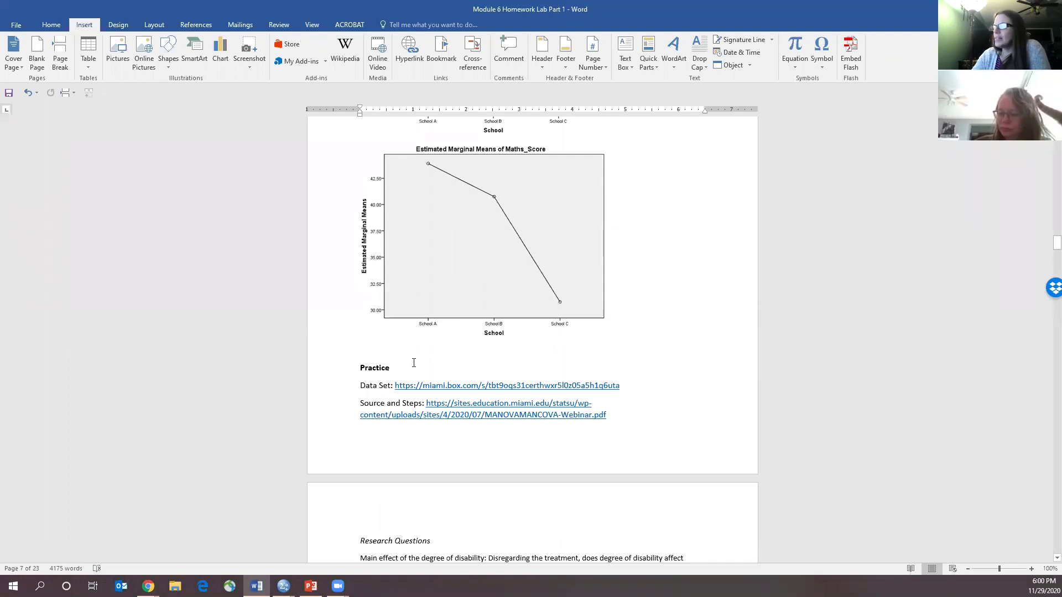
drag(396, 385, 622, 386)
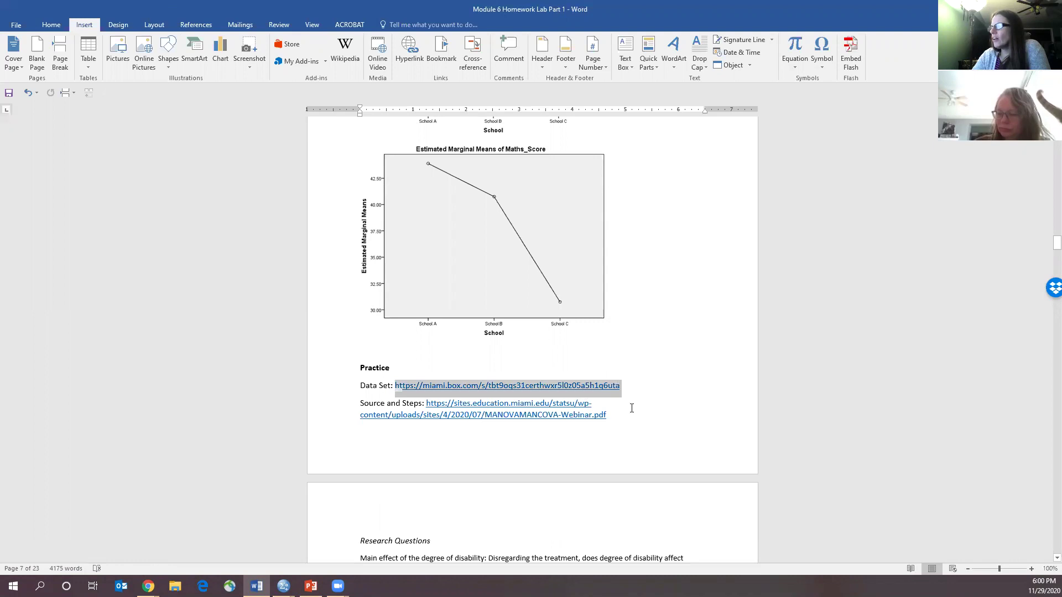
double_click(467, 415)
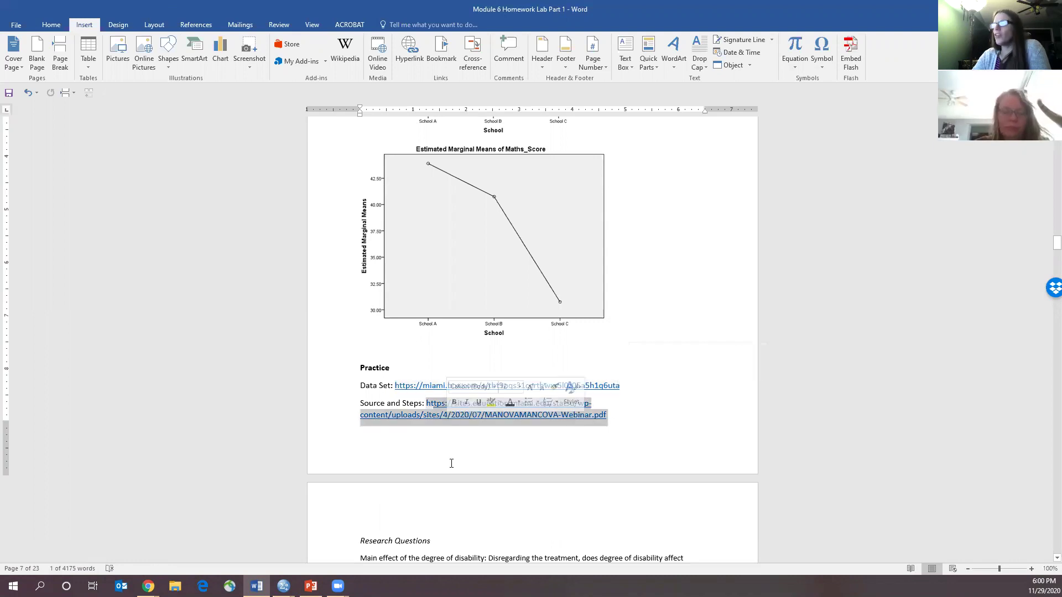
click(642, 427)
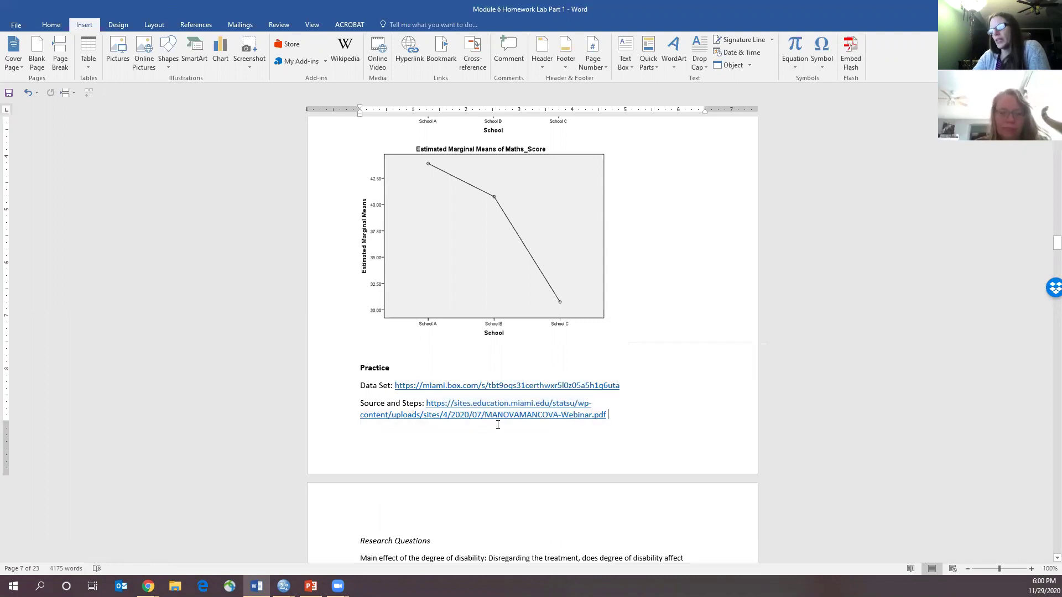
Read the practice Research Questions and the start of Results and Interpretation
scroll(696, 381, down, 5)
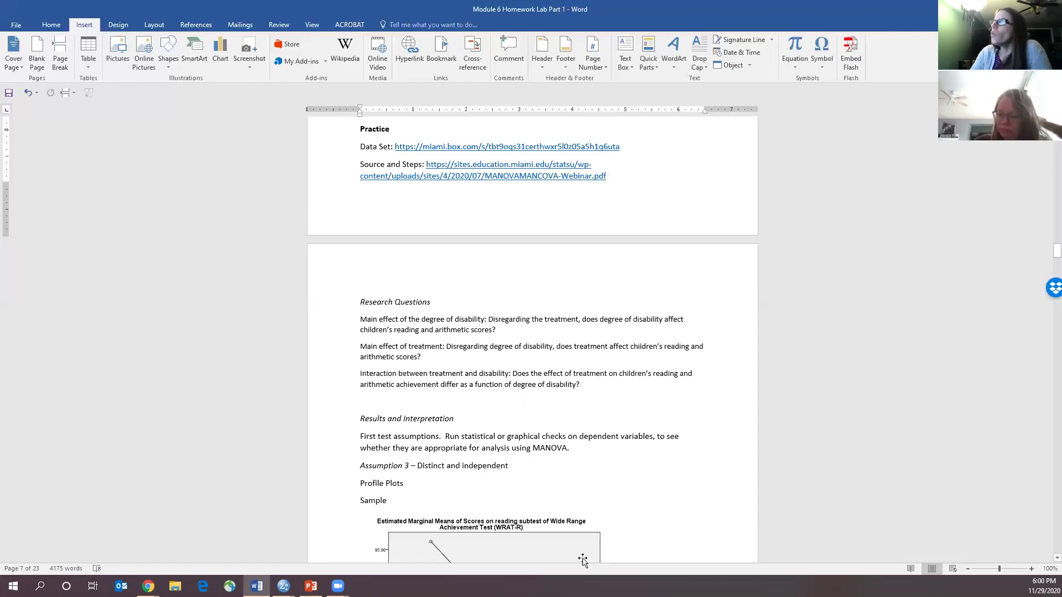
scroll(483, 454, down, 2)
scroll(483, 455, down, 2)
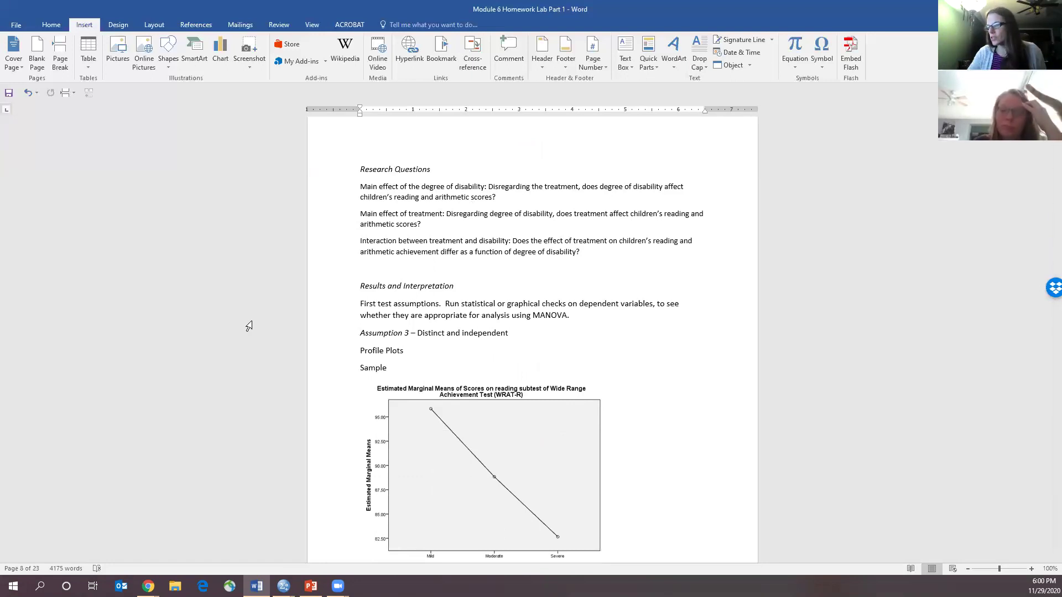
Switch to the Unit 12 - Homework #10 page in Chrome and highlight instruction 2 about statistical or graphical checks on dependent variables
mouse_move(152, 587)
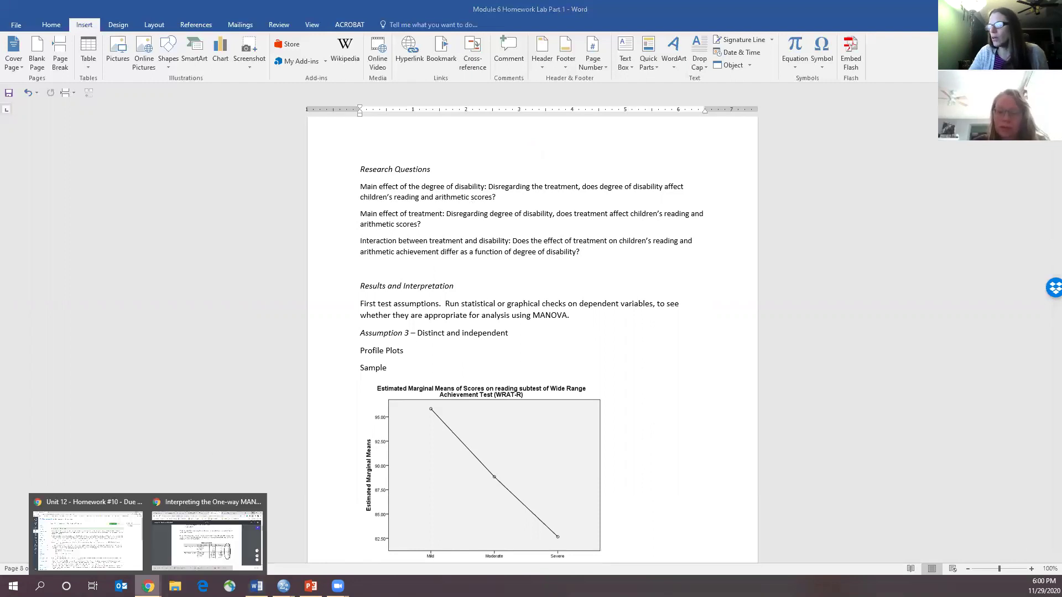
click(135, 563)
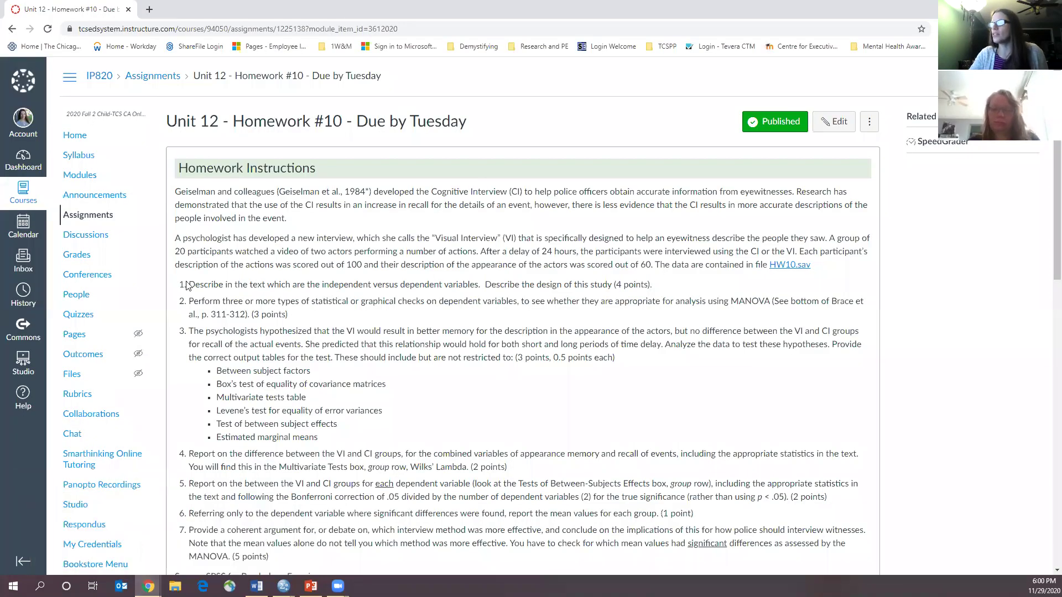
drag(189, 301, 303, 320)
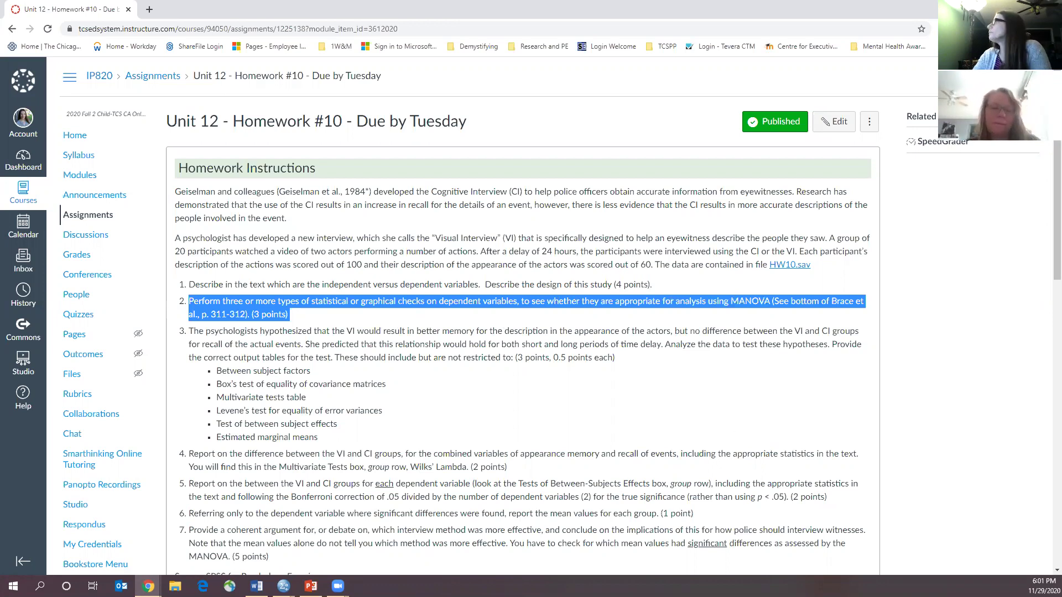
Return to the Word lab document and highlight "Distinct and independent" in the Assumption 3 heading
key(alt+Tab)
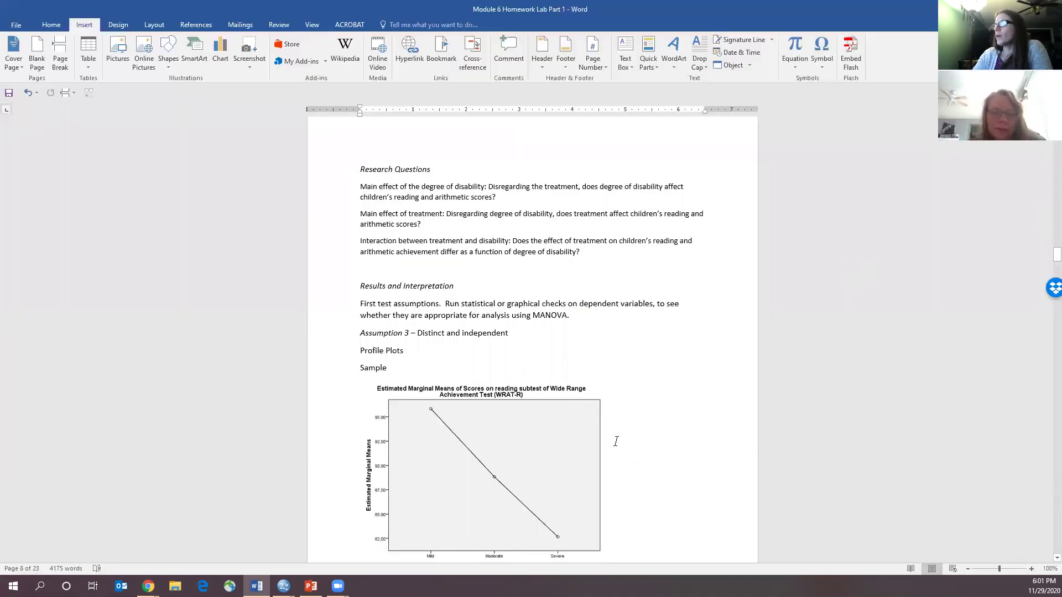
scroll(615, 440, down, 3)
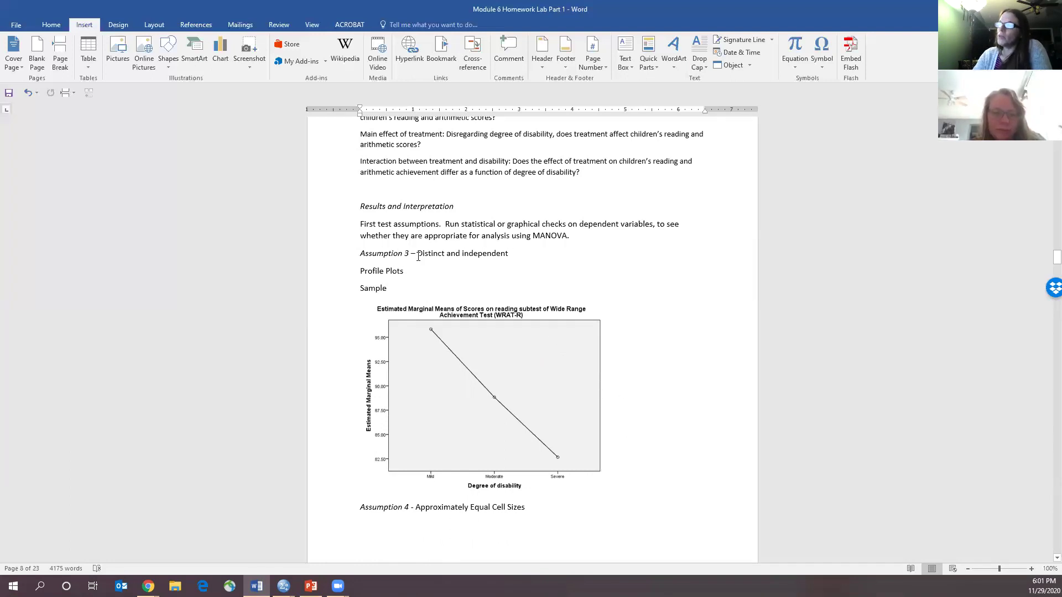
drag(417, 255, 512, 258)
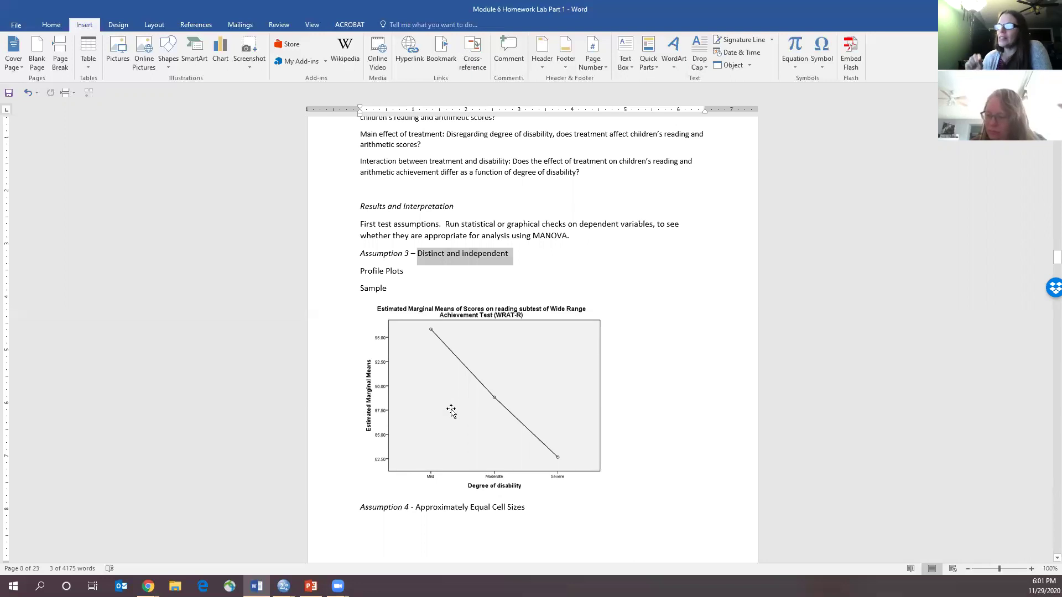
Insert blank lines before the Assumption 4 heading to move it to the next page, and view its Descriptive Statistics table
click(360, 507)
key(Return)
key(Return)
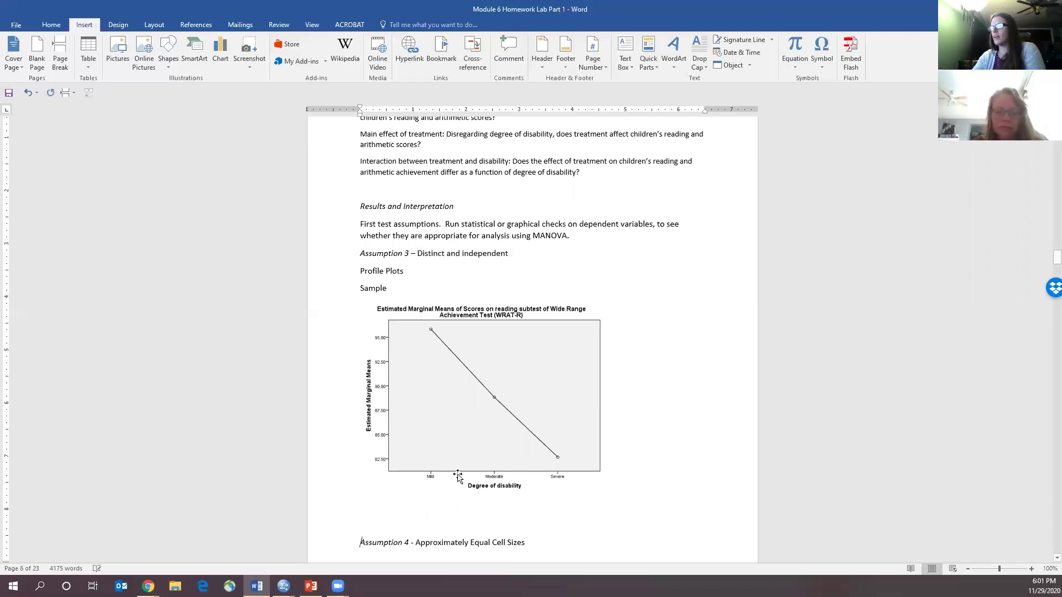
key(Return)
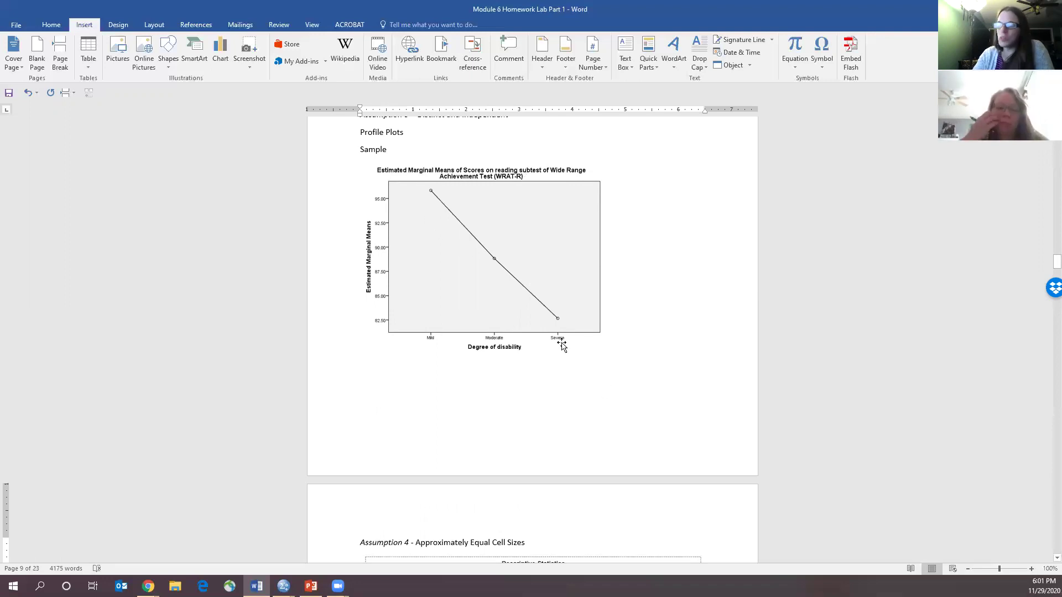
scroll(649, 360, down, 3)
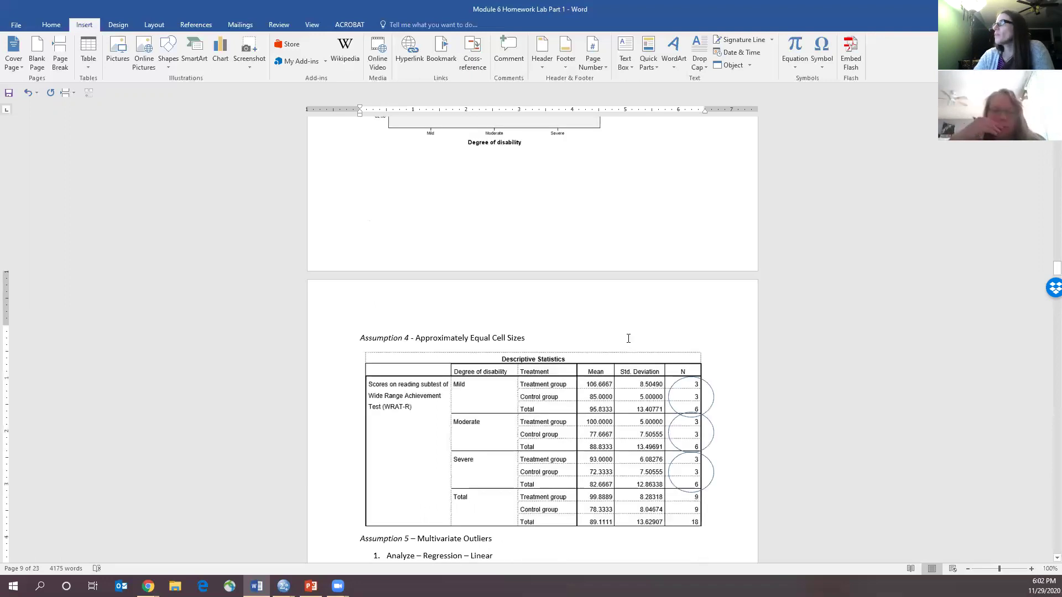
scroll(559, 327, down, 1)
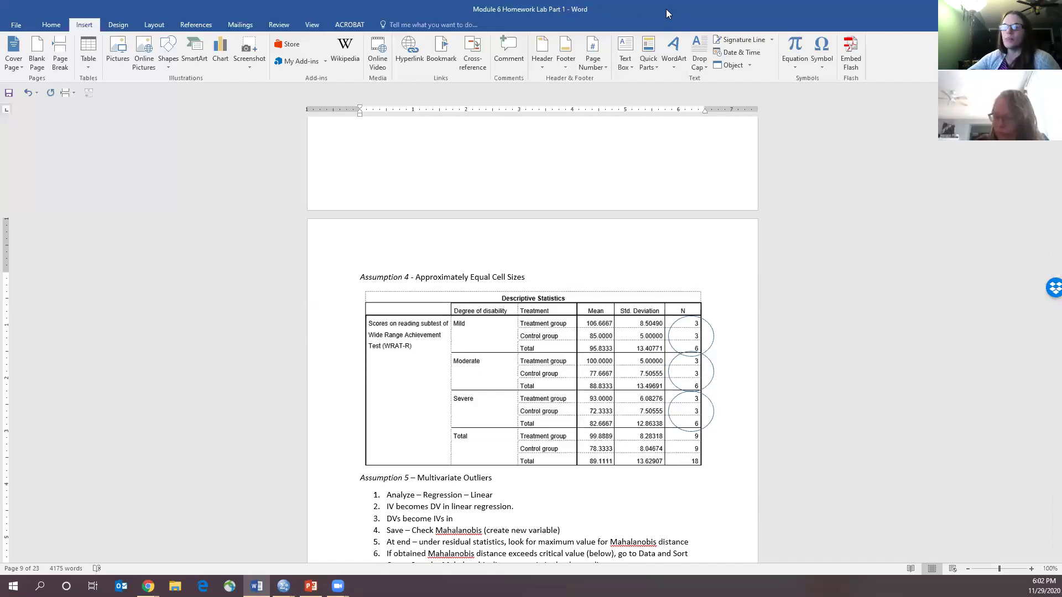
Switch to the MANOVA (1).sav dataset in SPSS Statistics and start a linear regression
click(985, 8)
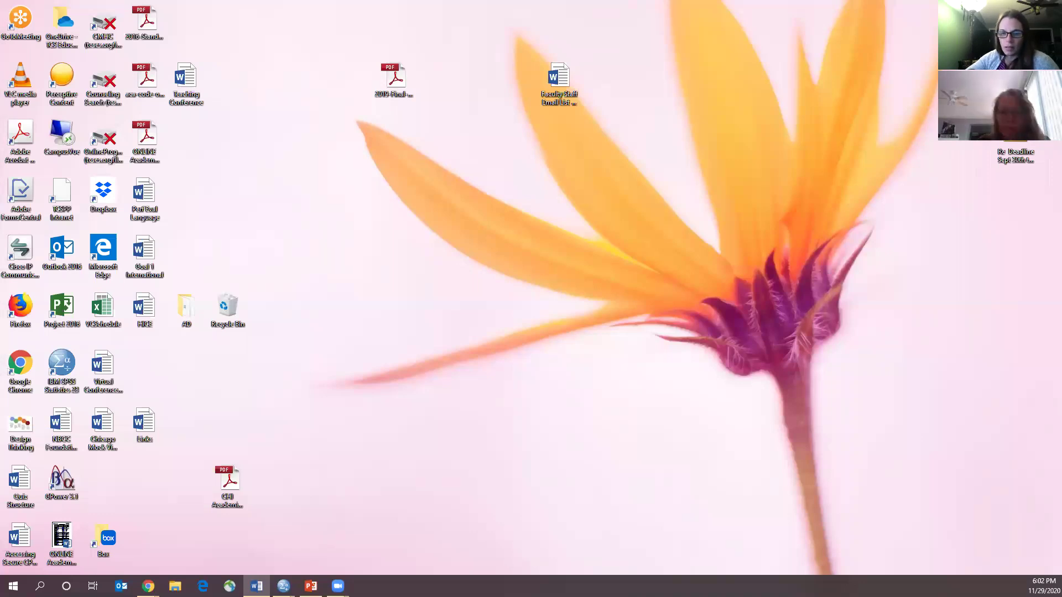
key(alt+Tab)
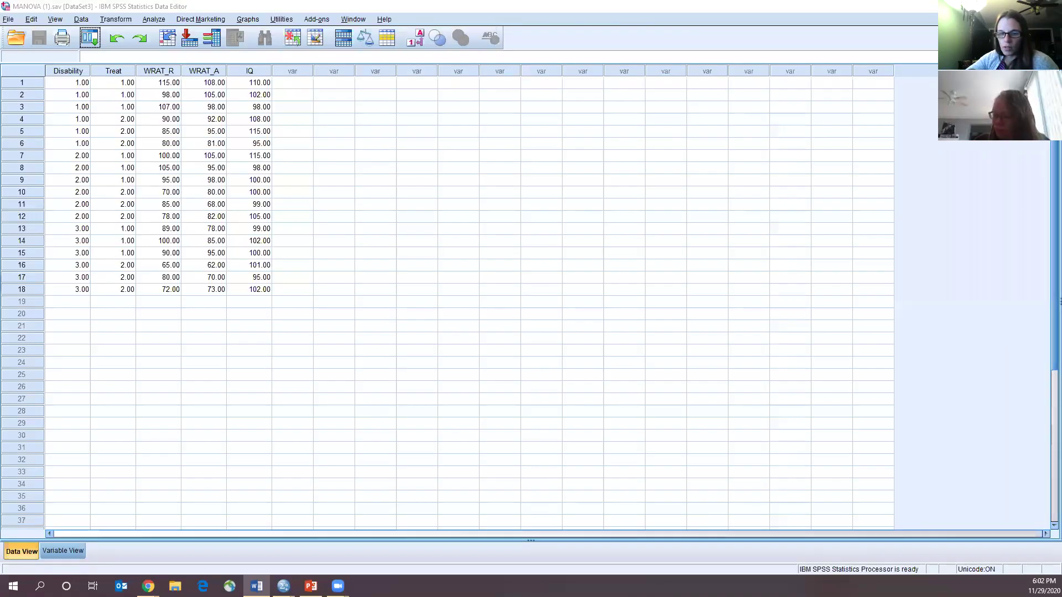
key(super+d)
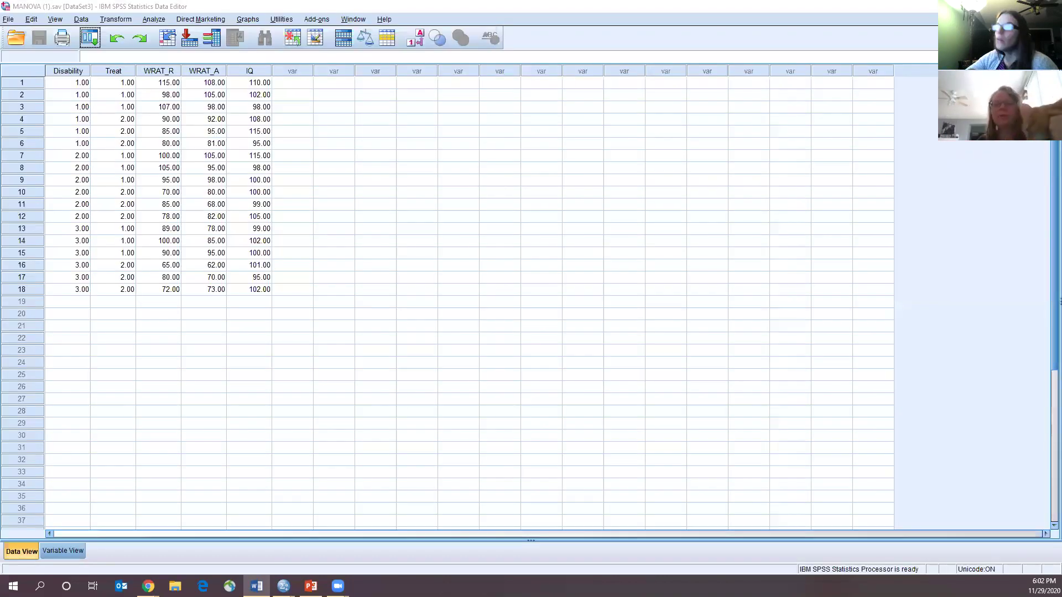
key(alt+Tab)
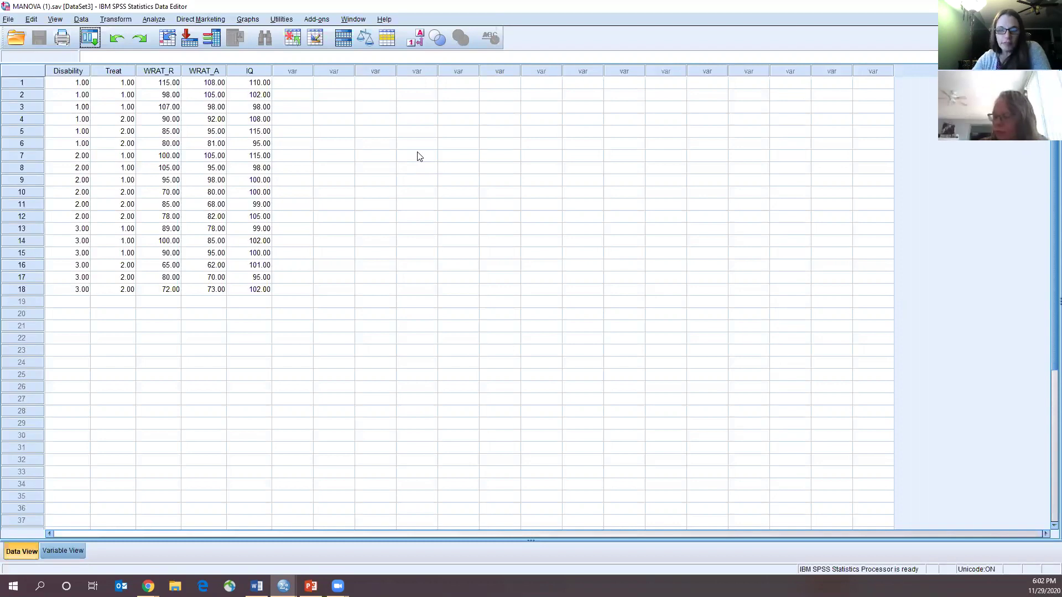
click(154, 19)
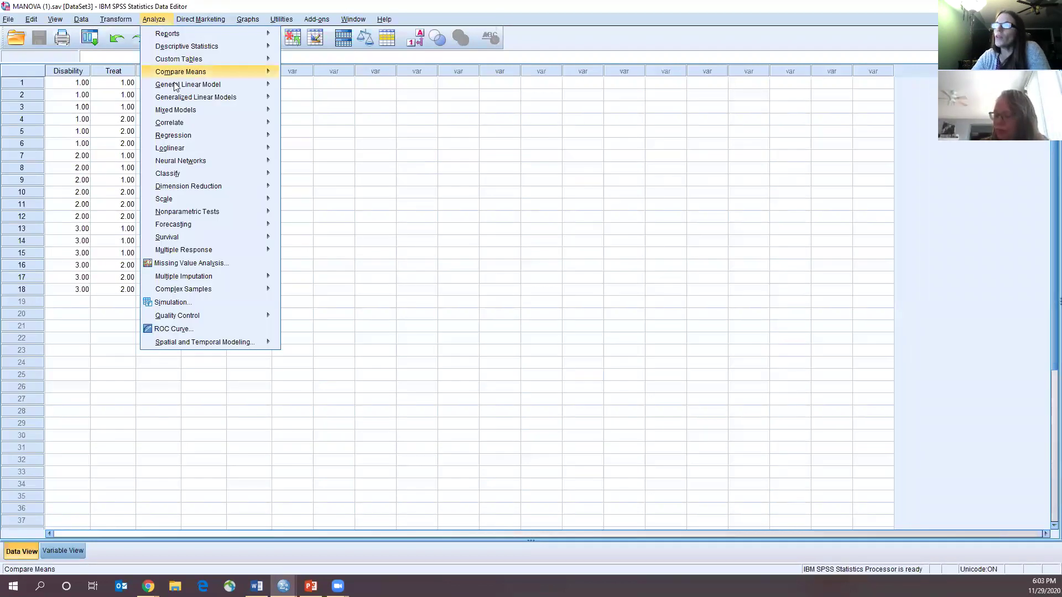
mouse_move(166, 140)
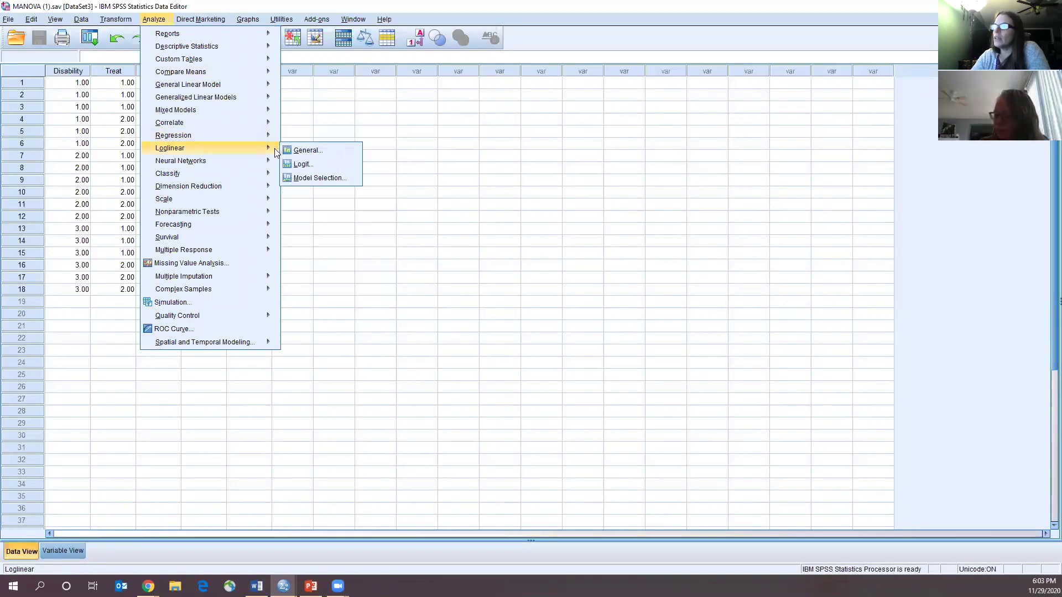
click(305, 152)
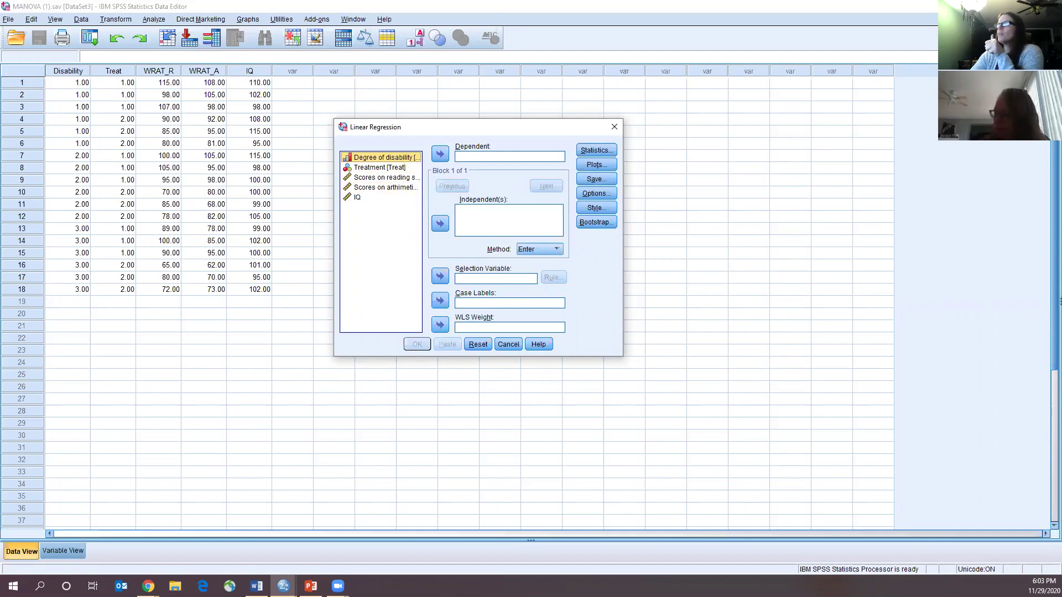
Set Degree of disability as the regression's dependent variable and the WRAT reading and arithmetic subtest scores as the independents
click(435, 155)
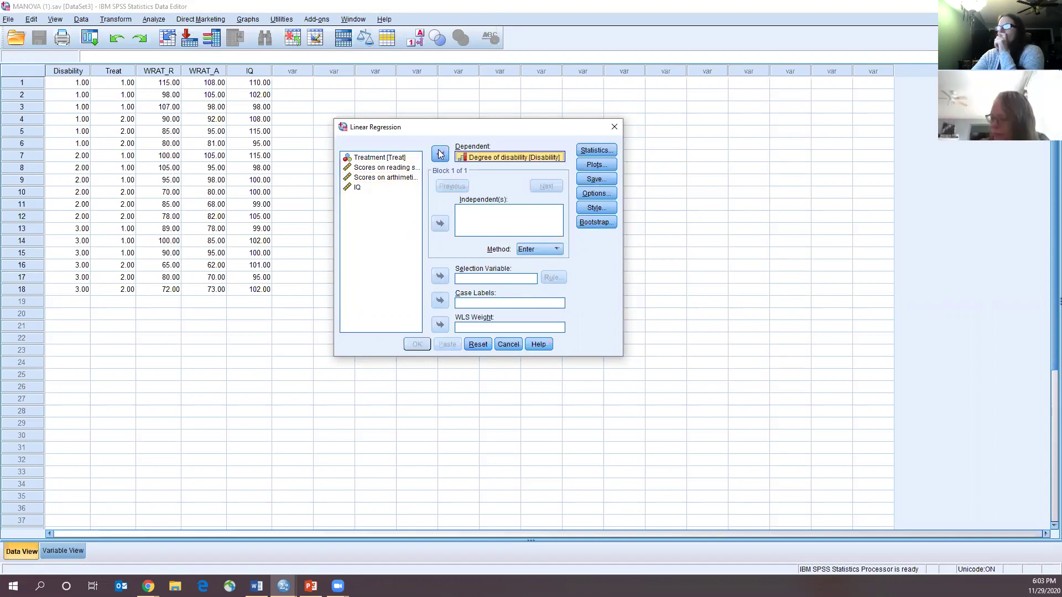
click(359, 169)
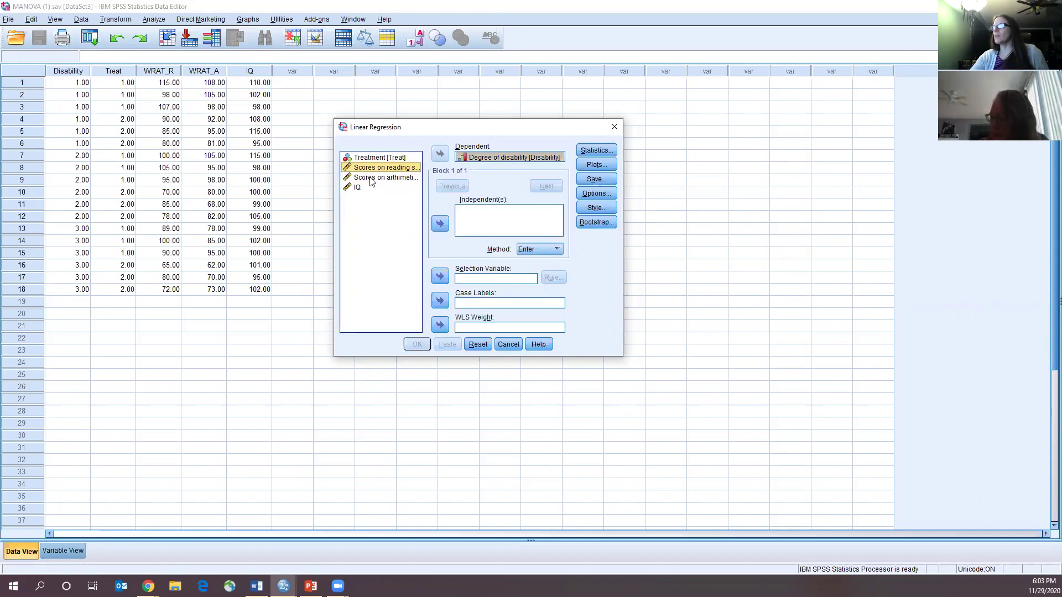
shift+click(368, 178)
click(439, 223)
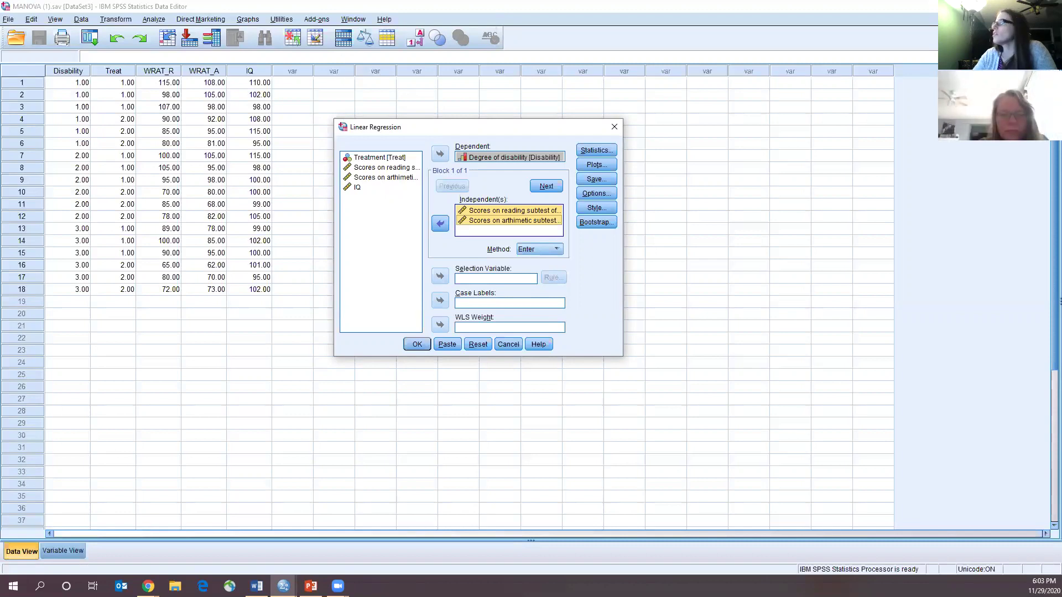
Choose to save Mahalanobis distances as a new variable and run the regression
click(595, 179)
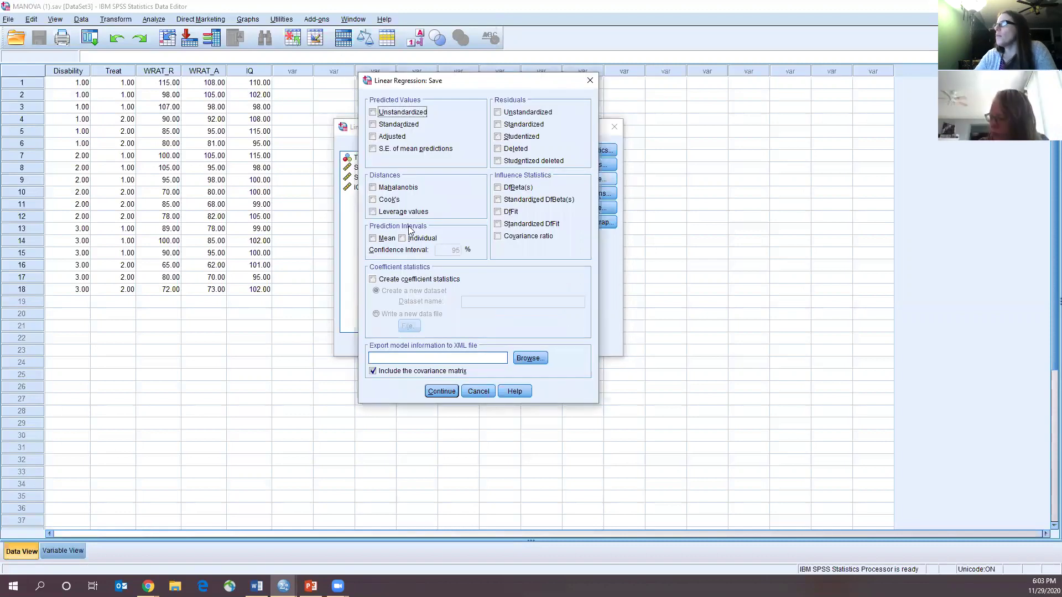
click(385, 190)
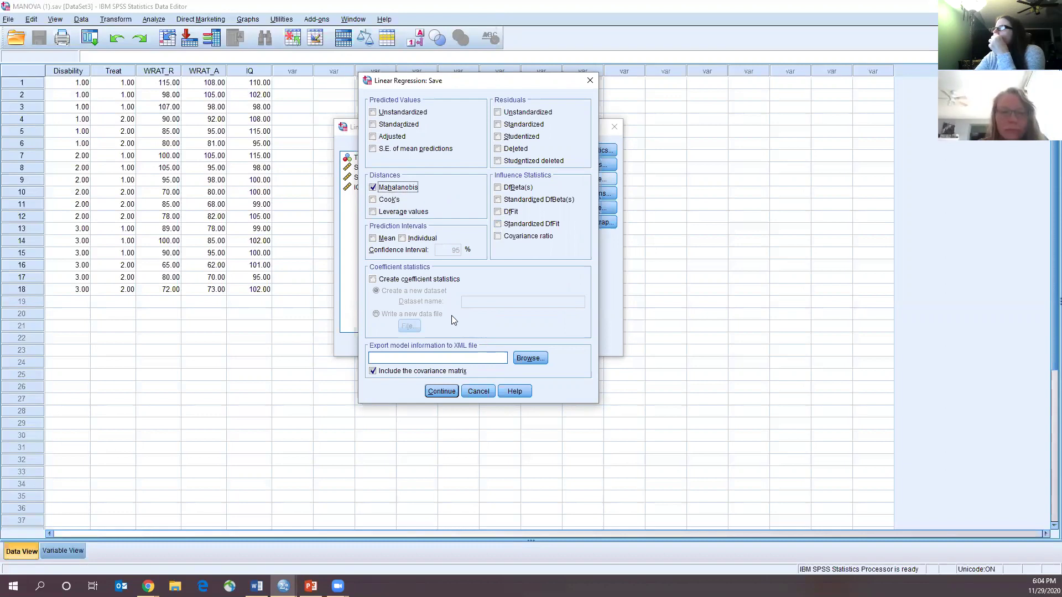
click(441, 393)
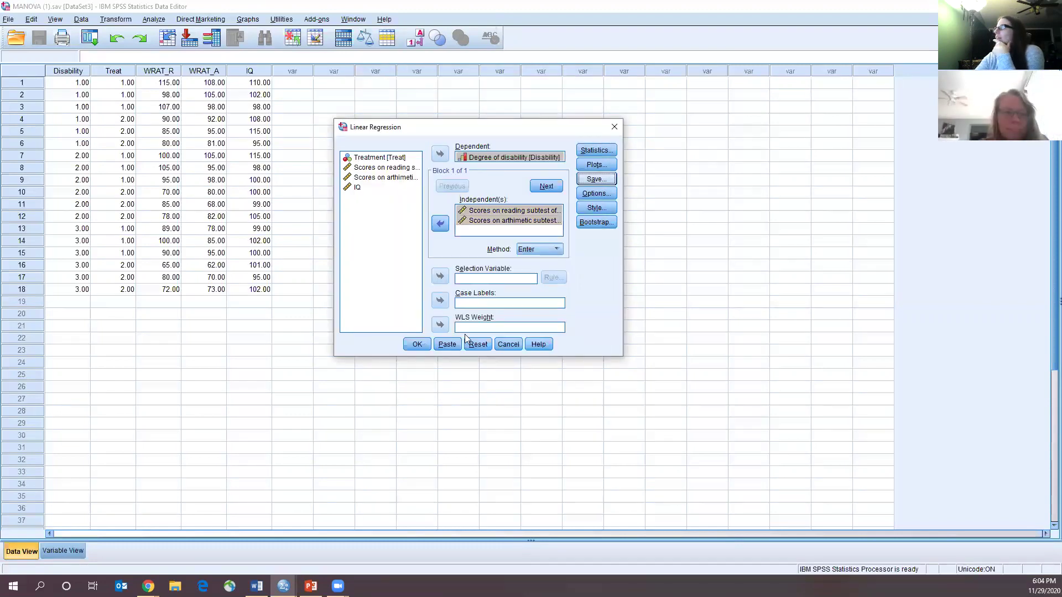
click(414, 345)
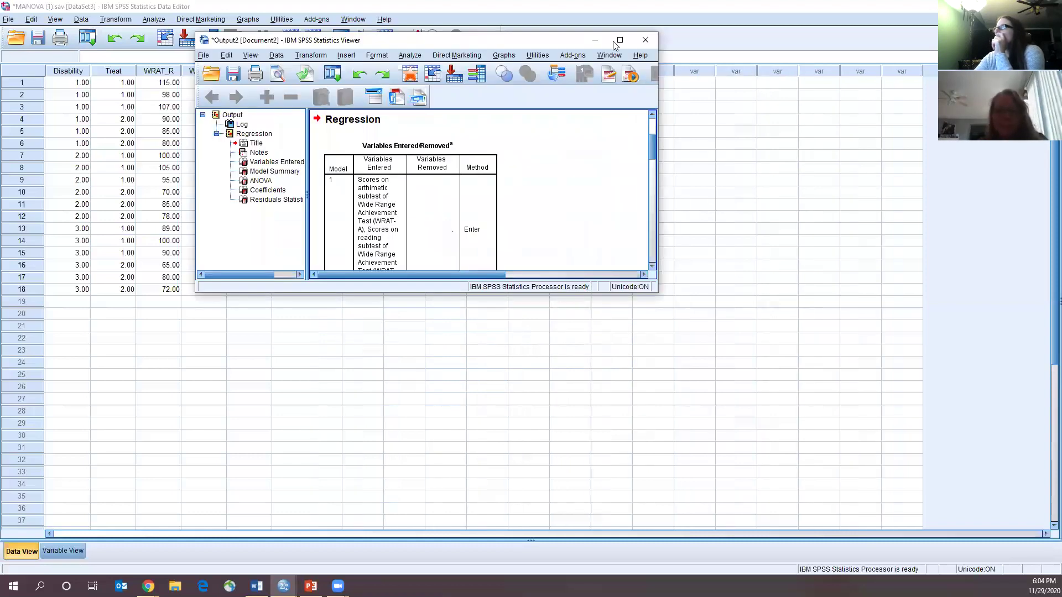
Enlarge the output and examine the Mahal. Distance row in the Residuals Statistics table
click(620, 40)
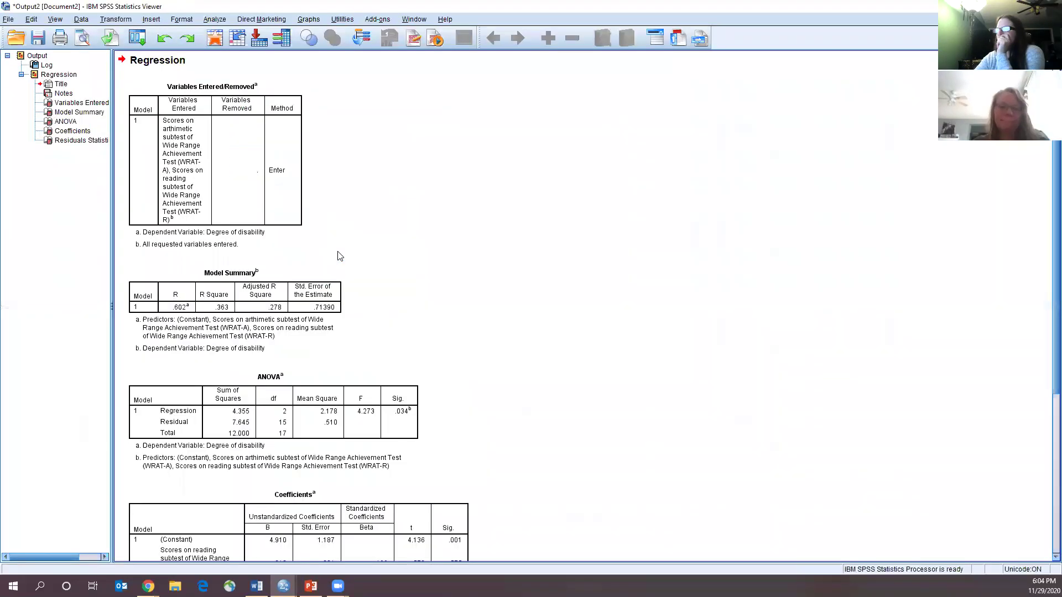
scroll(421, 354, down, 6)
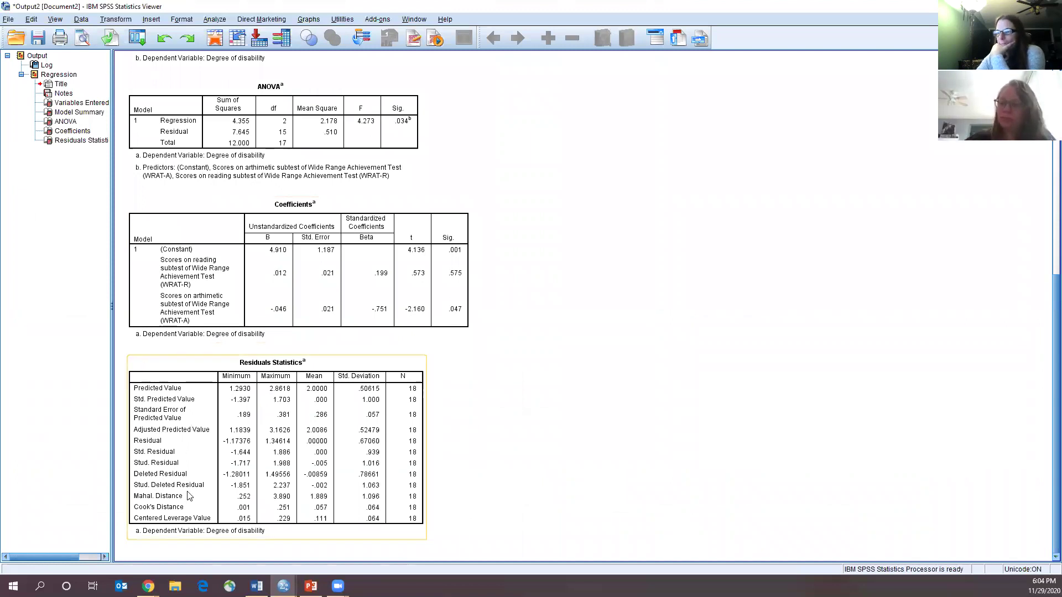
click(152, 501)
drag(126, 494, 177, 493)
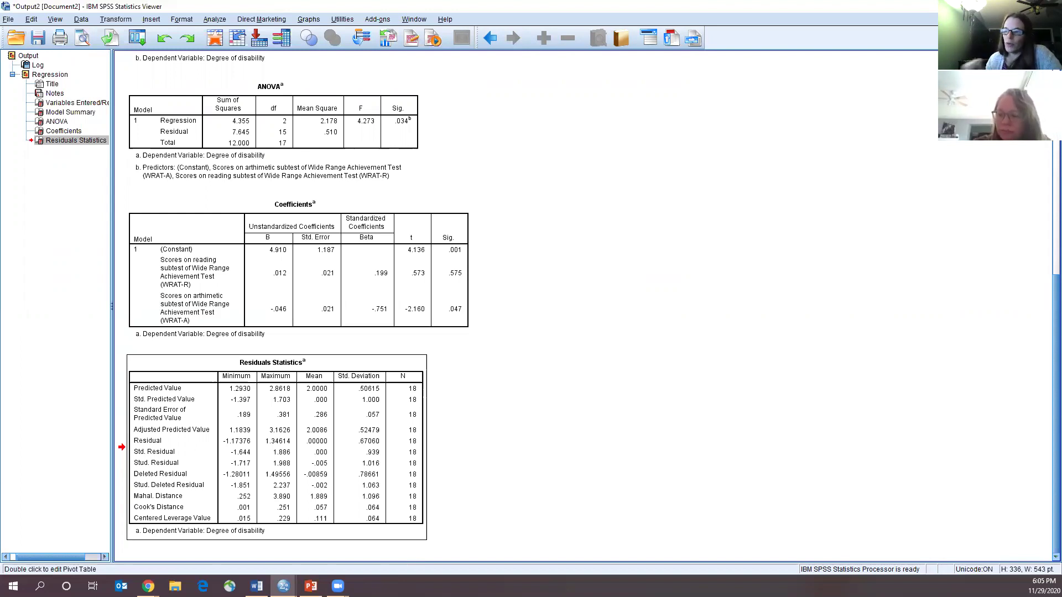
click(187, 484)
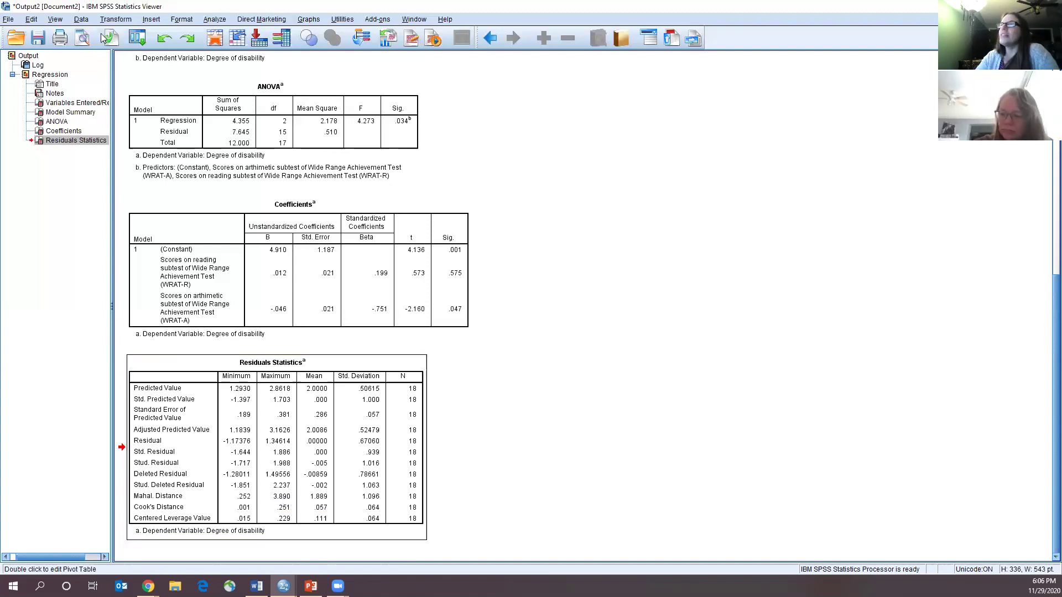
Return to the dataset and replace Degree of disability with Treatment as the linear regression's dependent variable
click(137, 38)
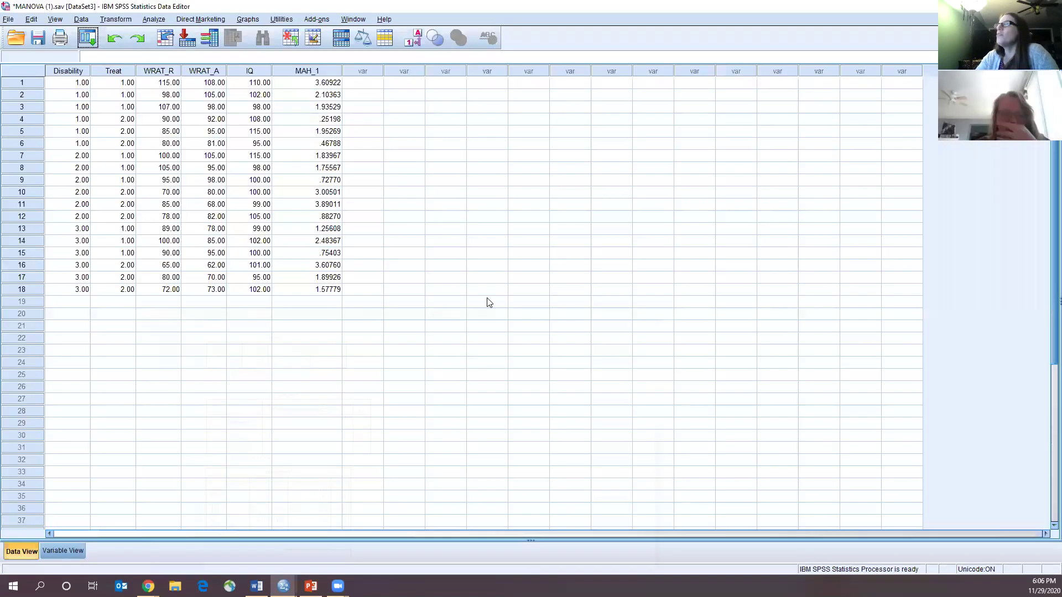
click(159, 20)
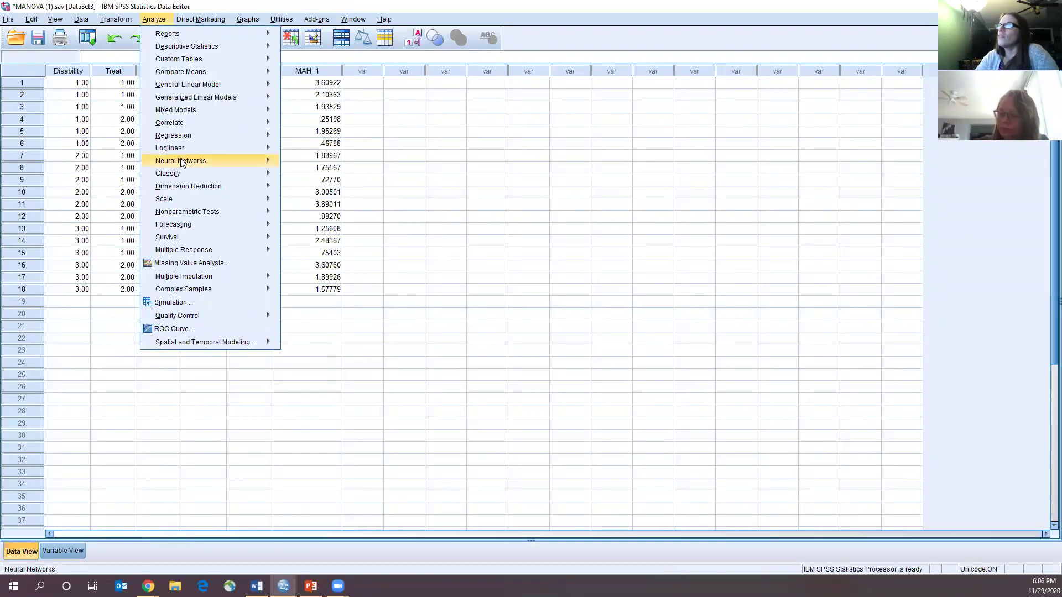
mouse_move(189, 137)
click(307, 155)
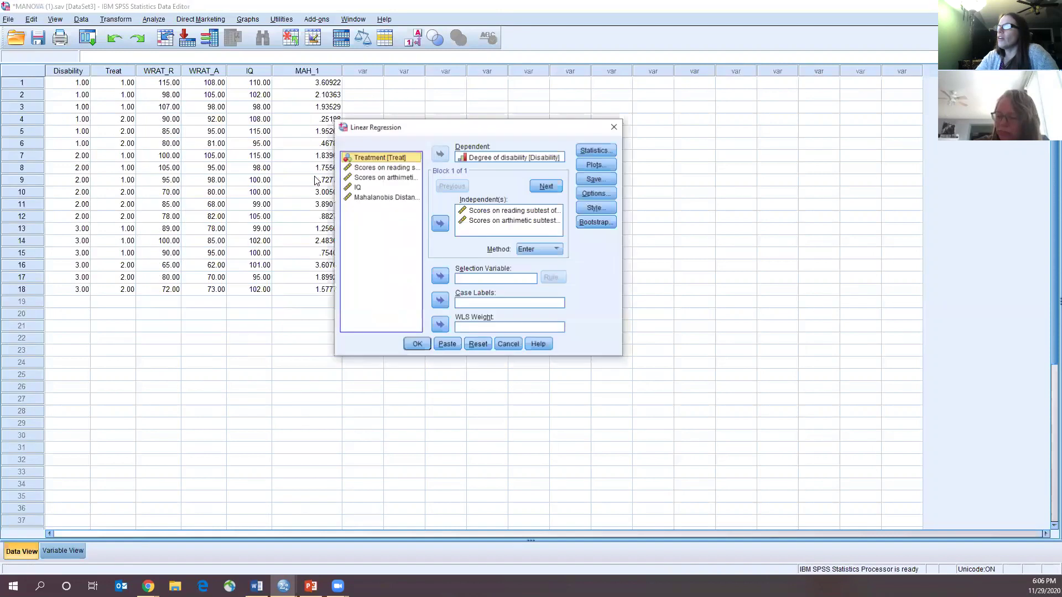
click(478, 158)
click(440, 154)
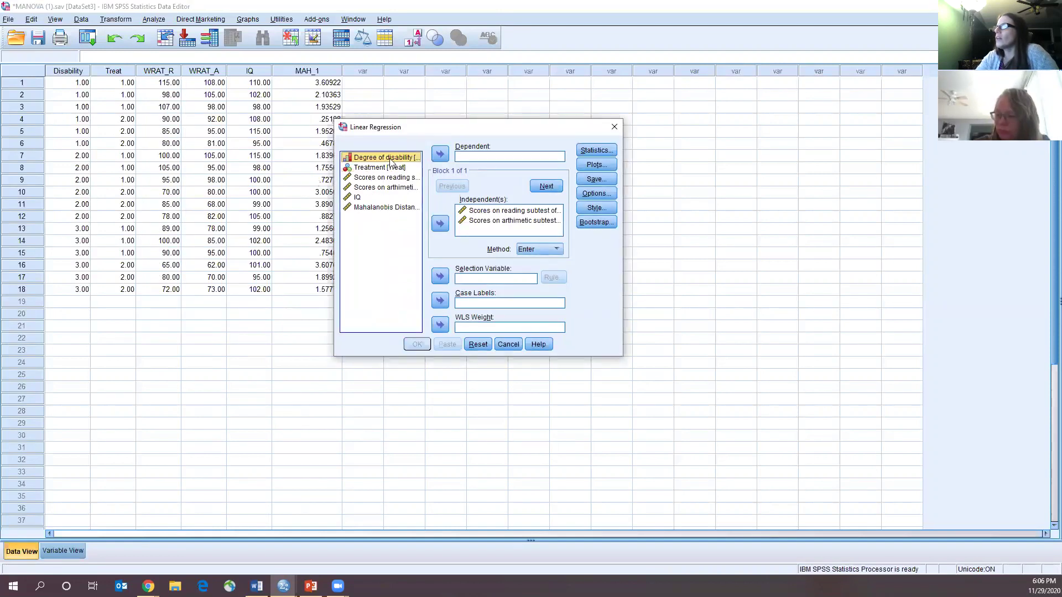
click(380, 168)
click(440, 154)
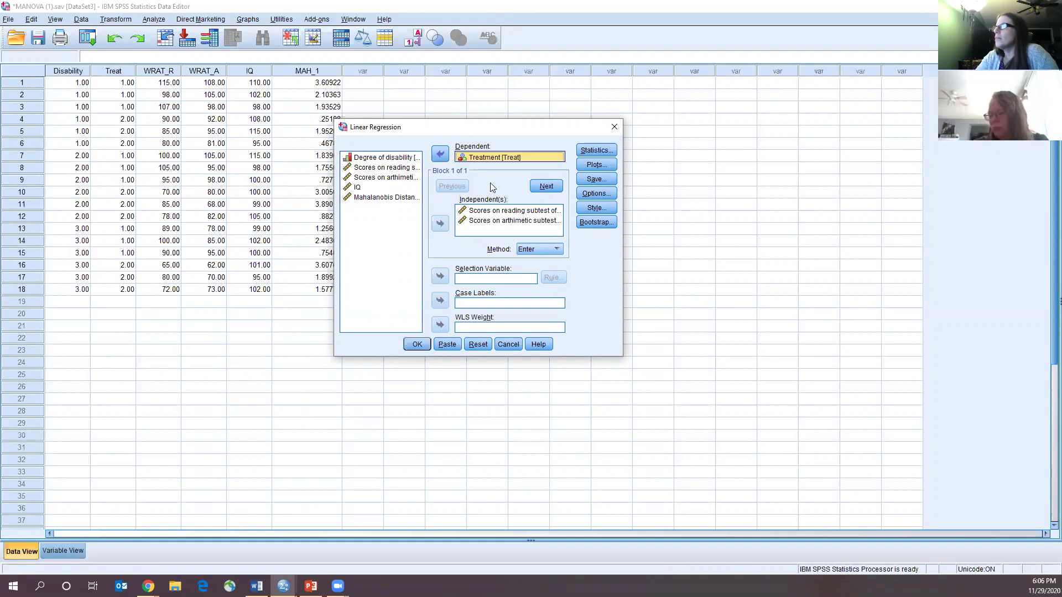
Run the Treatment regression with Mahalanobis distances saved
click(597, 178)
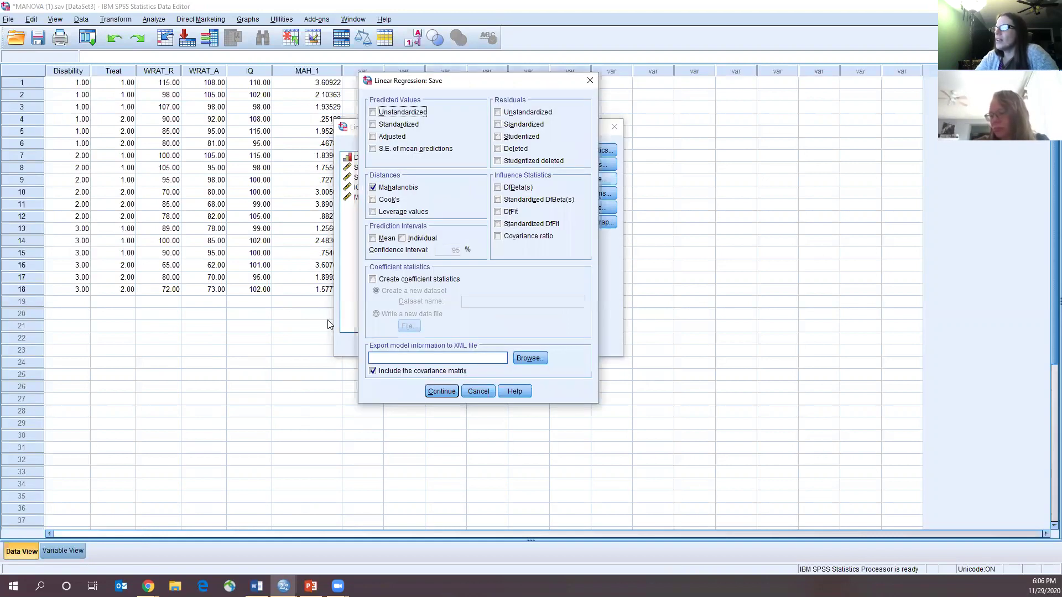
click(441, 391)
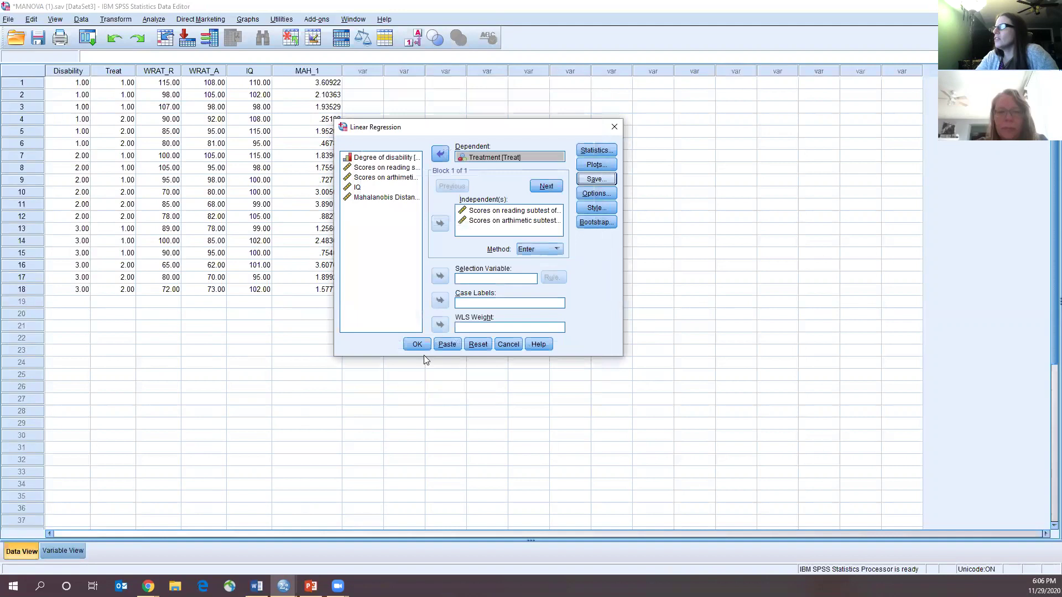
click(418, 343)
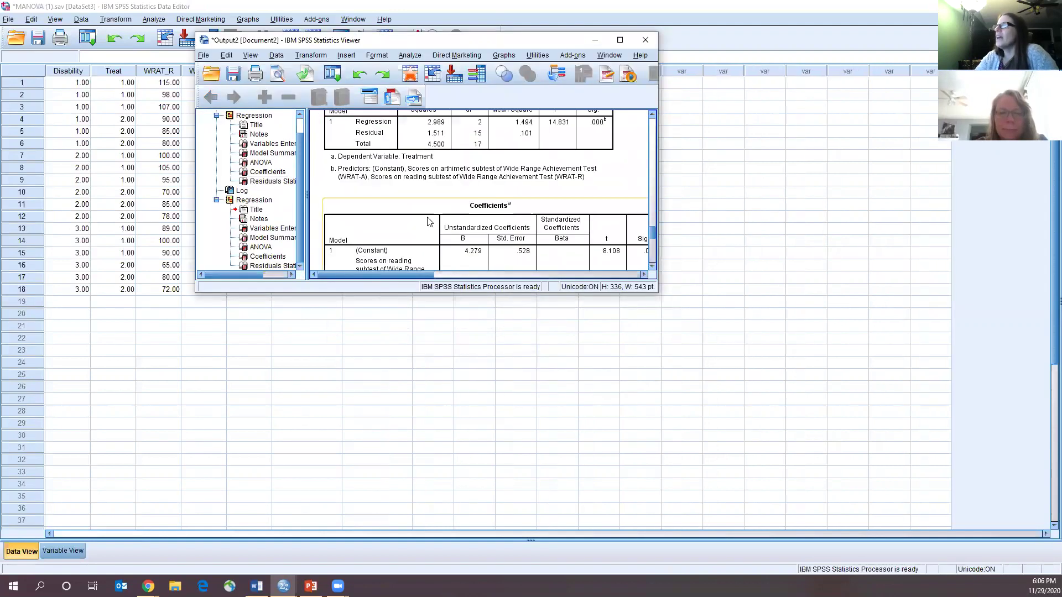
Enlarge the output and compare the Mahalanobis distances in the Degree of disability and Treatment regressions
click(619, 40)
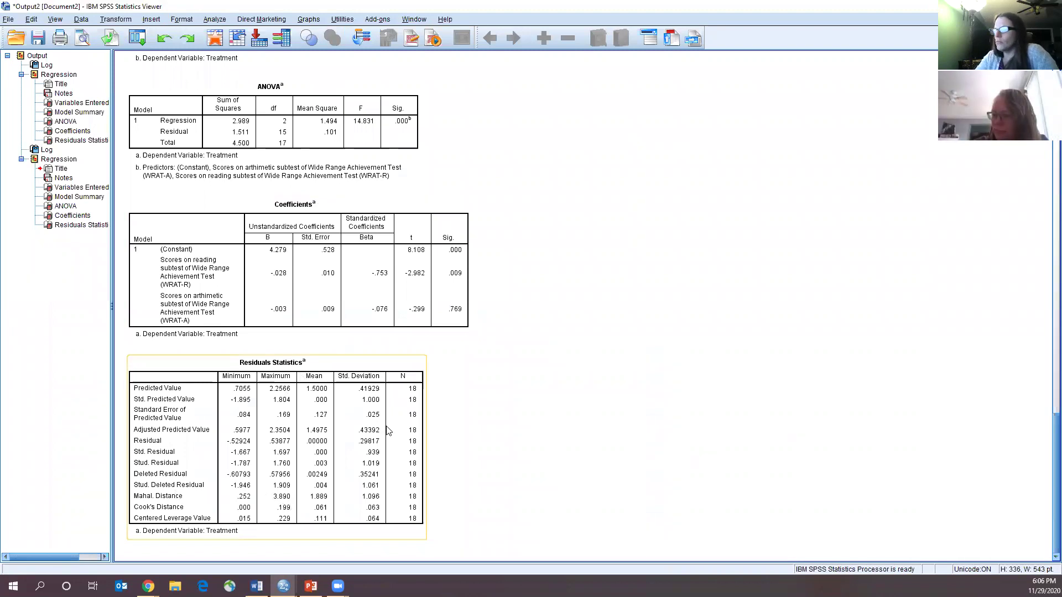
scroll(325, 426, down, 10)
scroll(325, 427, down, 3)
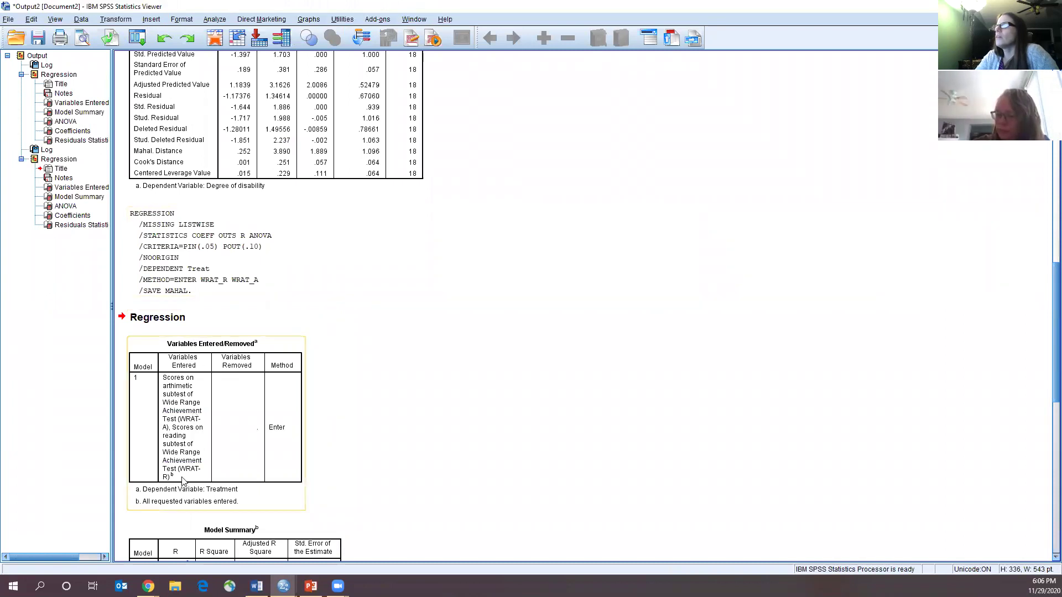
scroll(334, 417, down, 12)
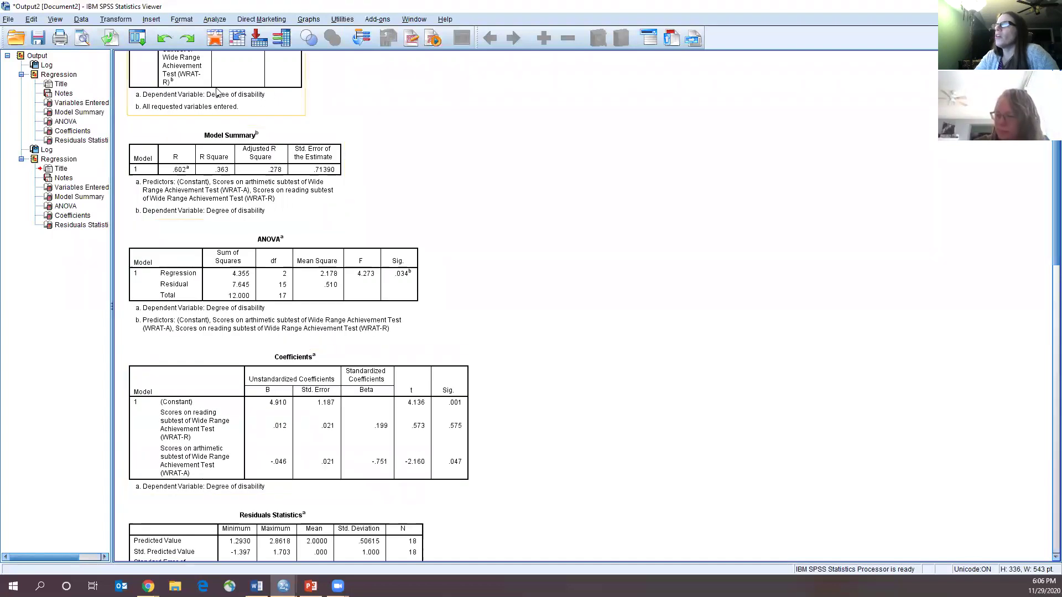
scroll(316, 311, down, 15)
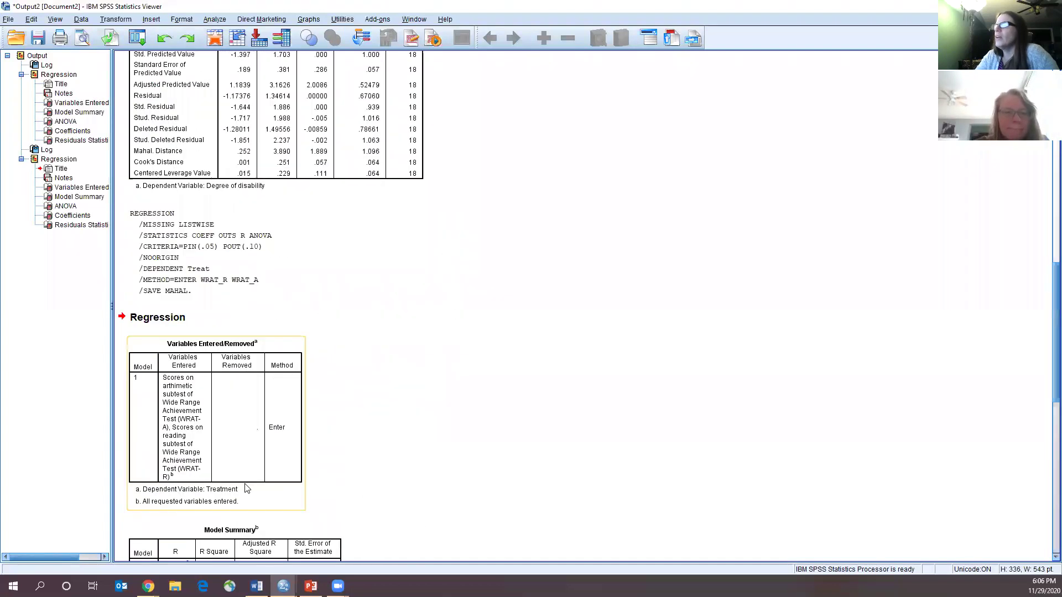
scroll(247, 489, down, 16)
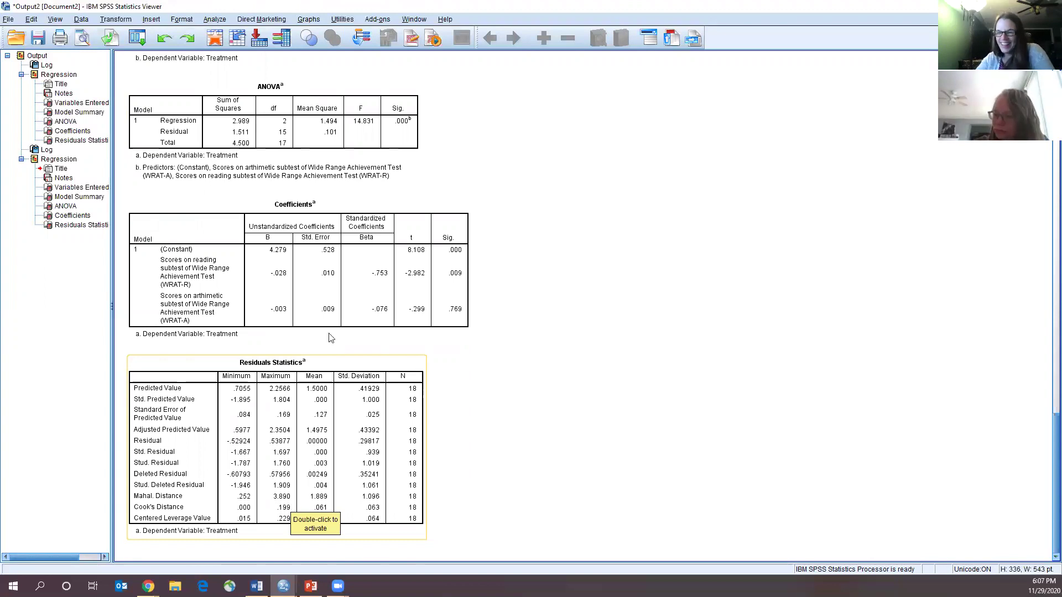
scroll(466, 391, up, 10)
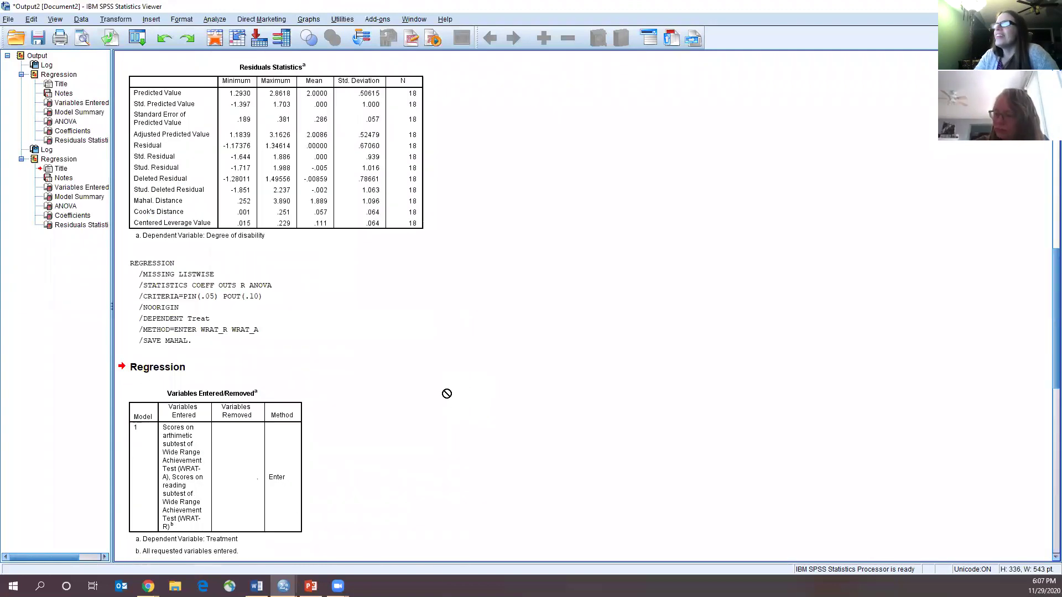
scroll(442, 395, down, 10)
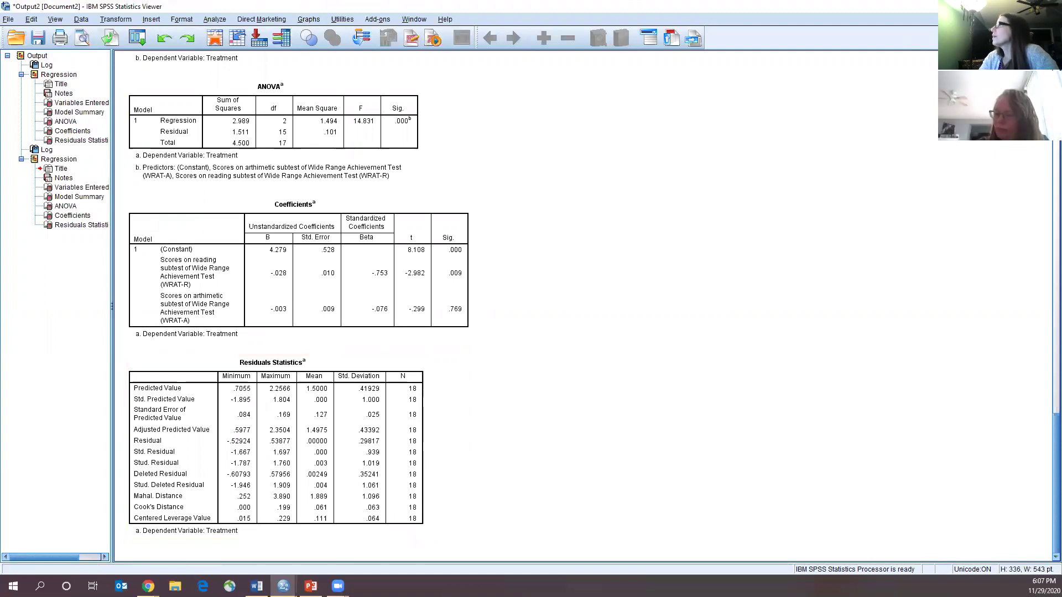
Return to the dataset and set up an Explore analysis with the WRAT-R reading and WRAT-A arithmetic scores as dependent variables
key(alt+Tab)
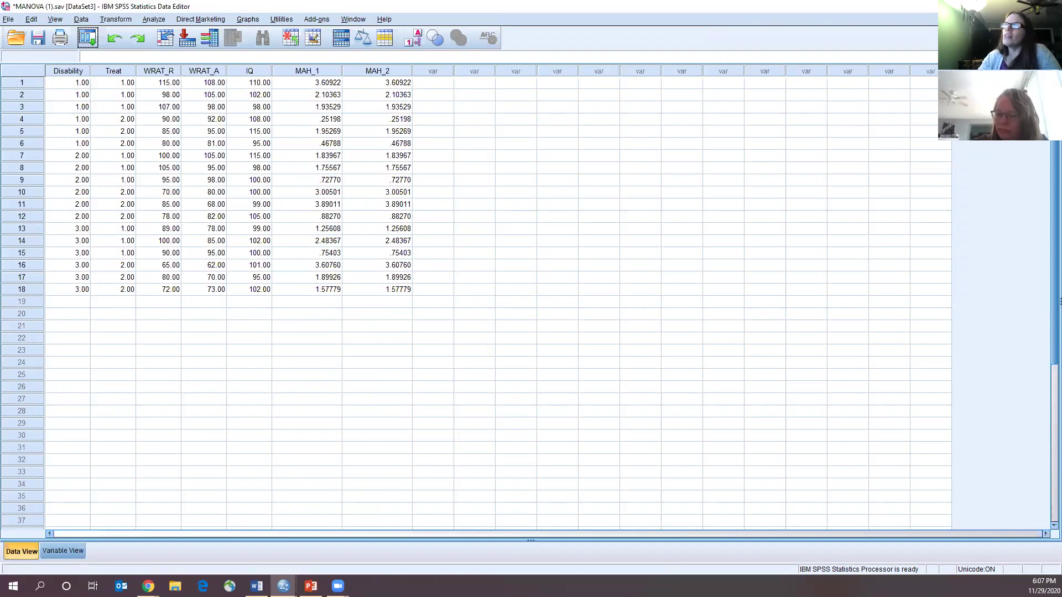
click(154, 18)
mouse_move(169, 48)
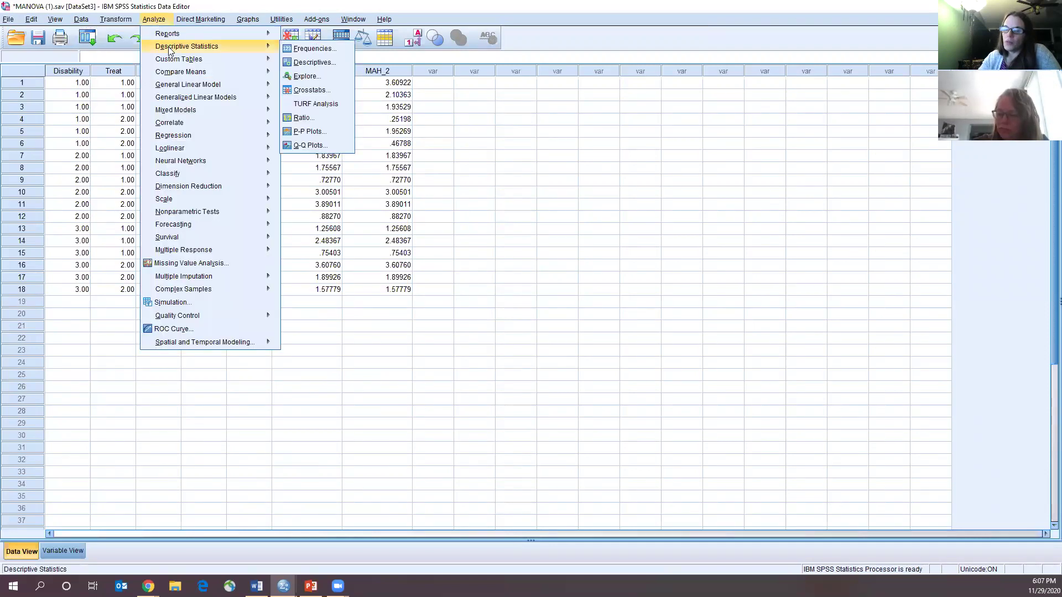
click(304, 78)
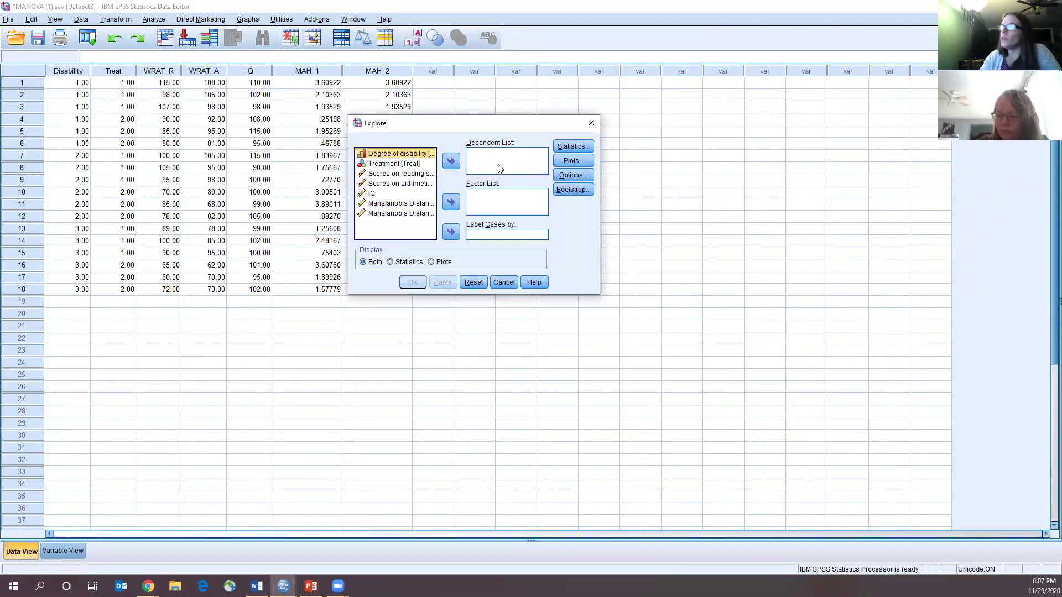
click(406, 173)
click(451, 161)
click(407, 175)
click(452, 161)
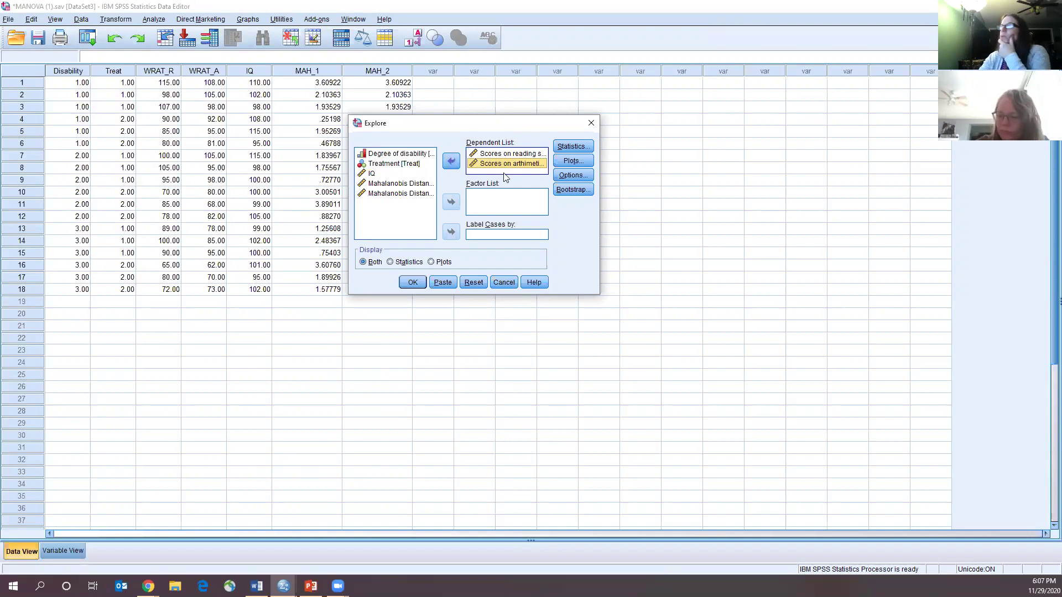
Set the Explore plots to include histograms and normality plots with tests, and exclude stem-and-leaf plots
click(580, 162)
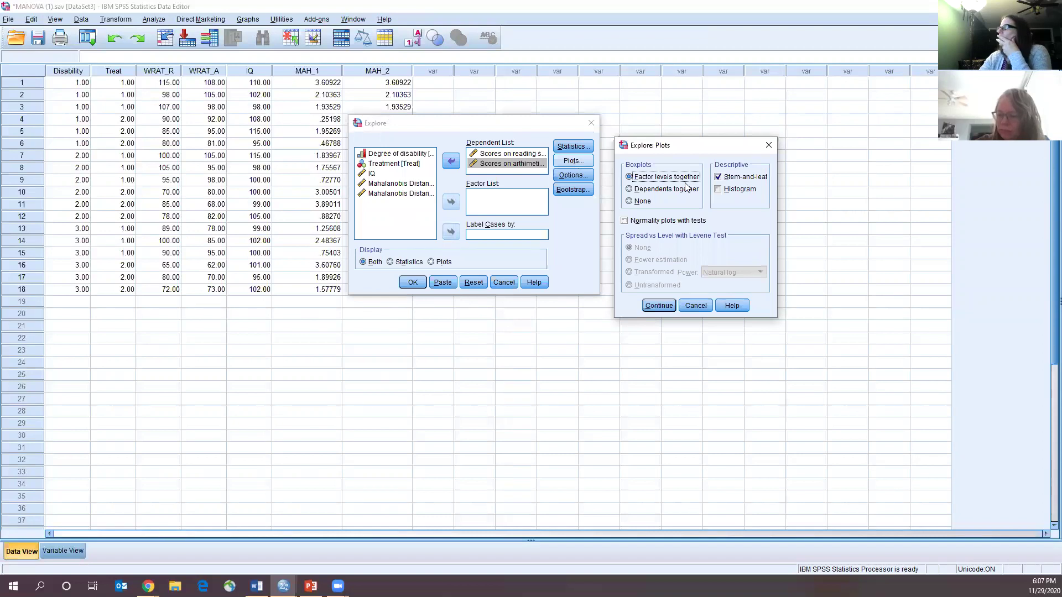
click(721, 190)
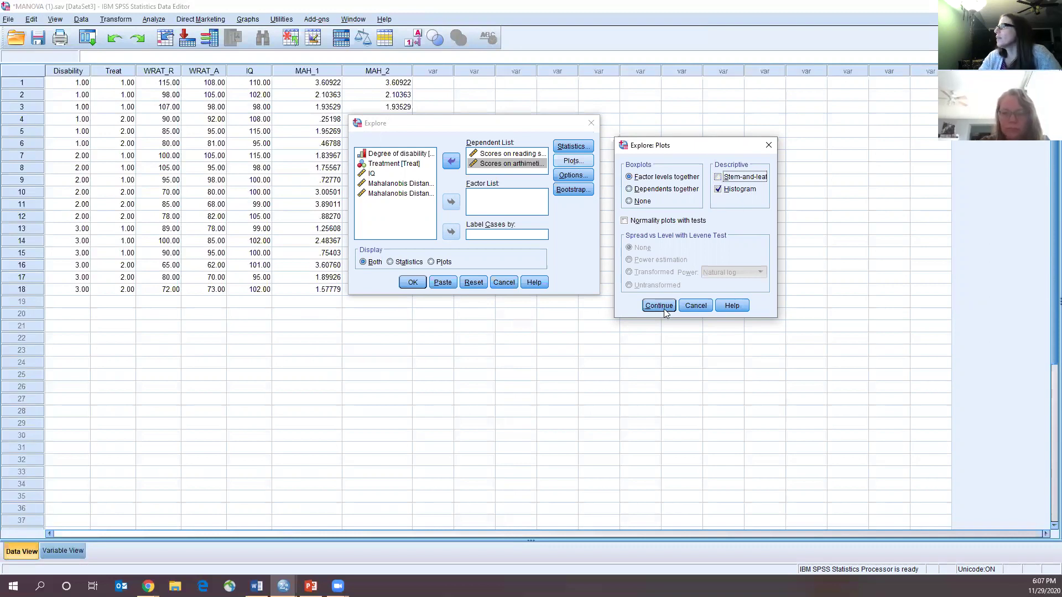
click(625, 221)
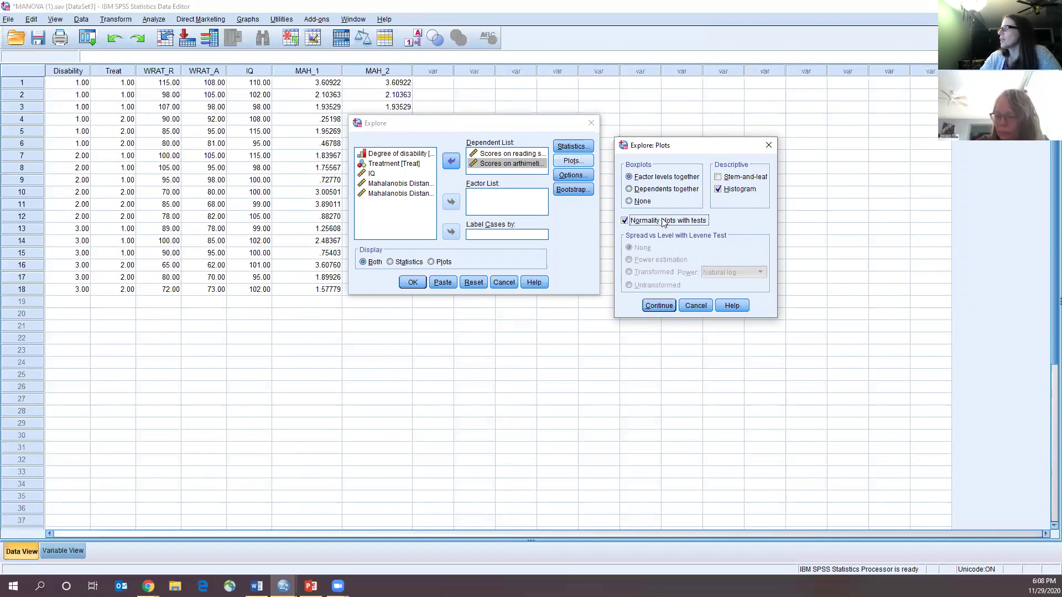
click(652, 307)
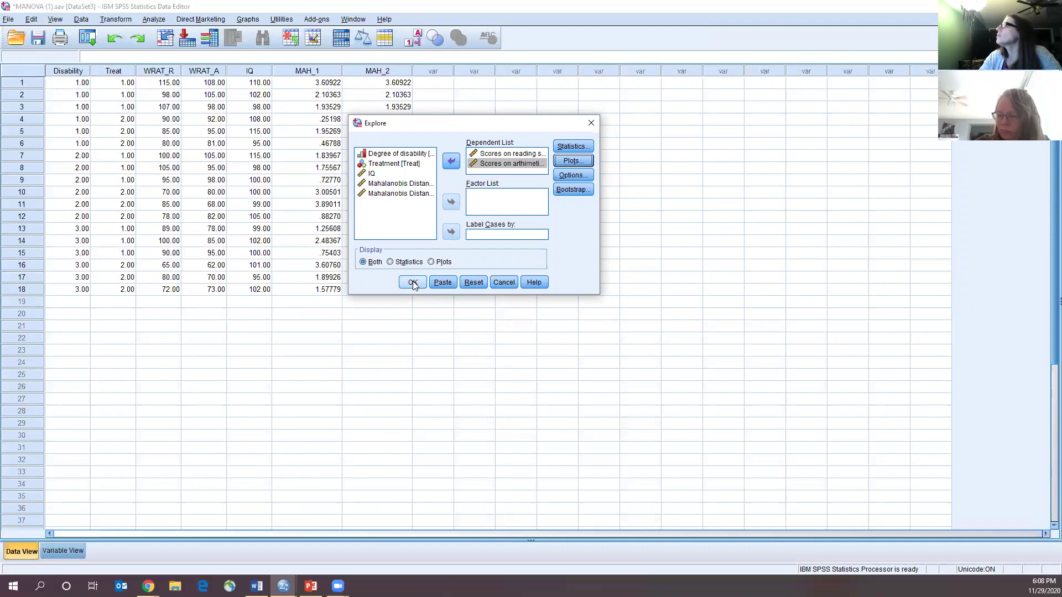
Add Degree of disability and Treatment as factors and run the Explore analysis
click(400, 156)
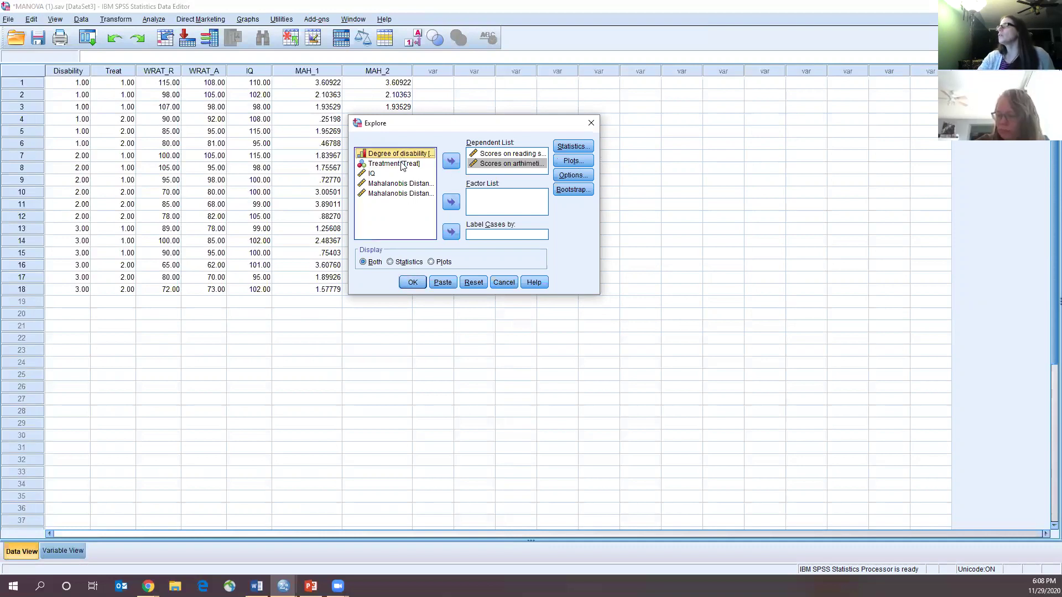
ctrl+click(401, 167)
click(451, 202)
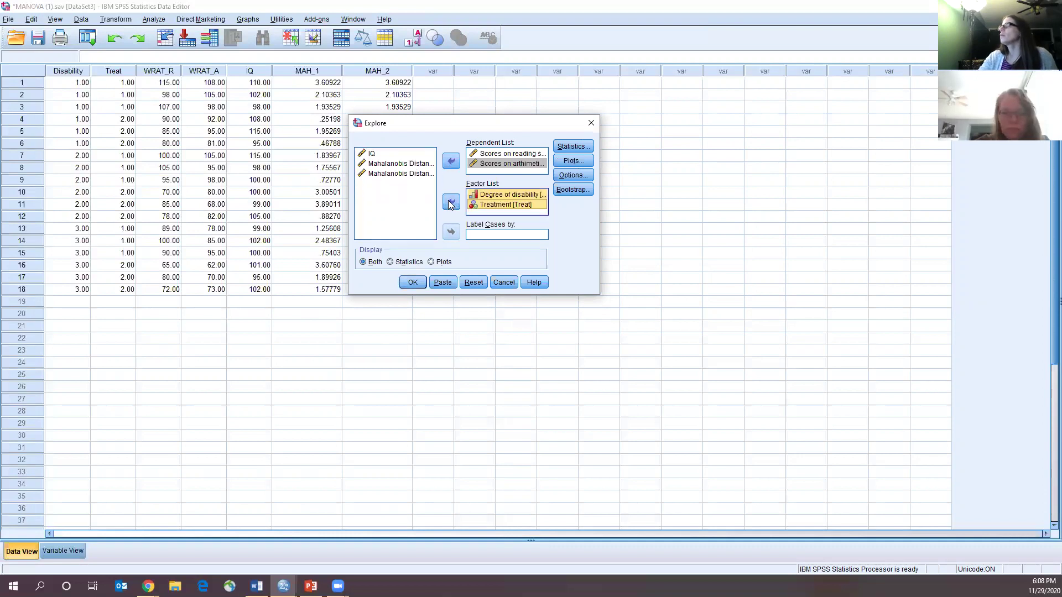
click(412, 282)
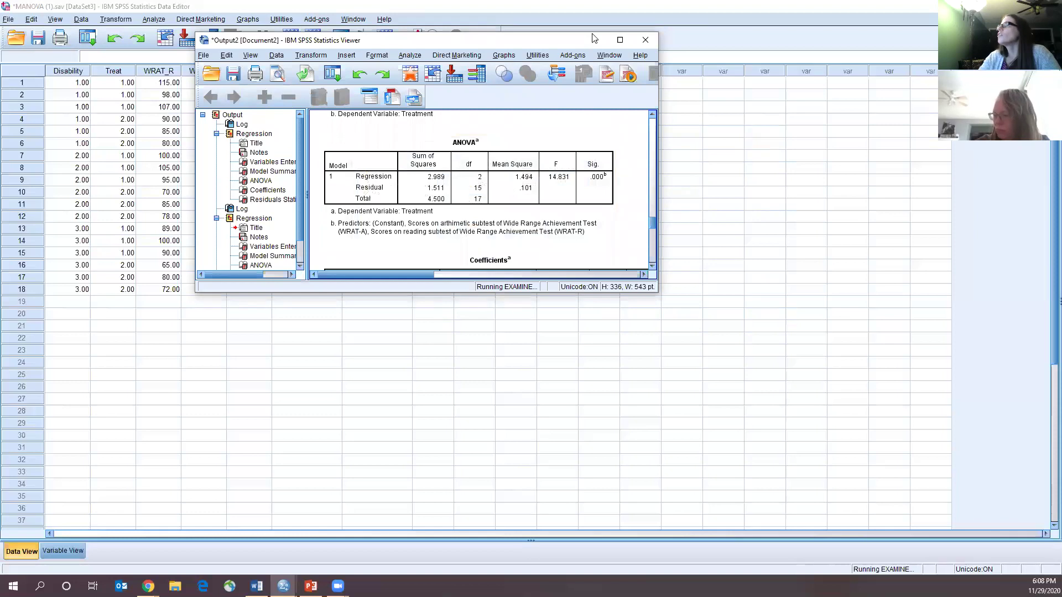
Enlarge the output and examine the Descriptives and Tests of Normality tables for Degree of disability, including the Shapiro-Wilk significance values
click(619, 41)
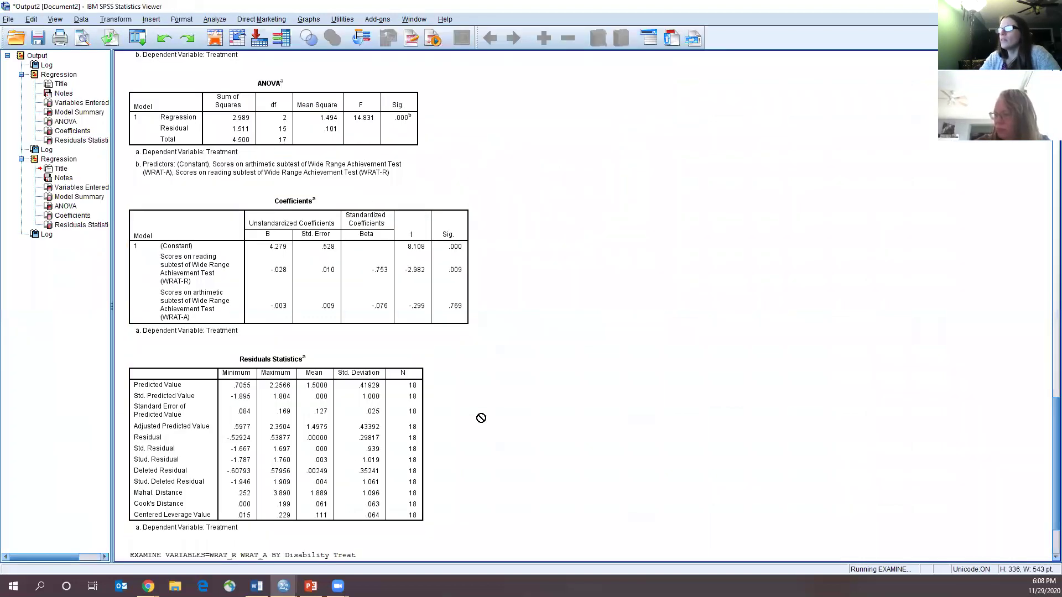
scroll(459, 406, down, 2)
scroll(410, 396, up, 5)
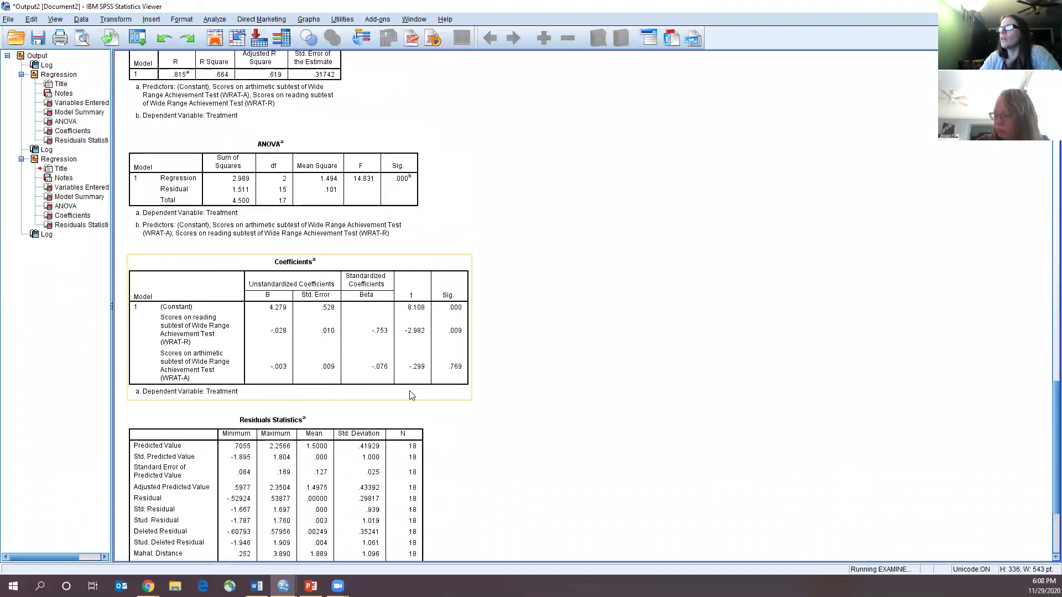
scroll(383, 385, up, 3)
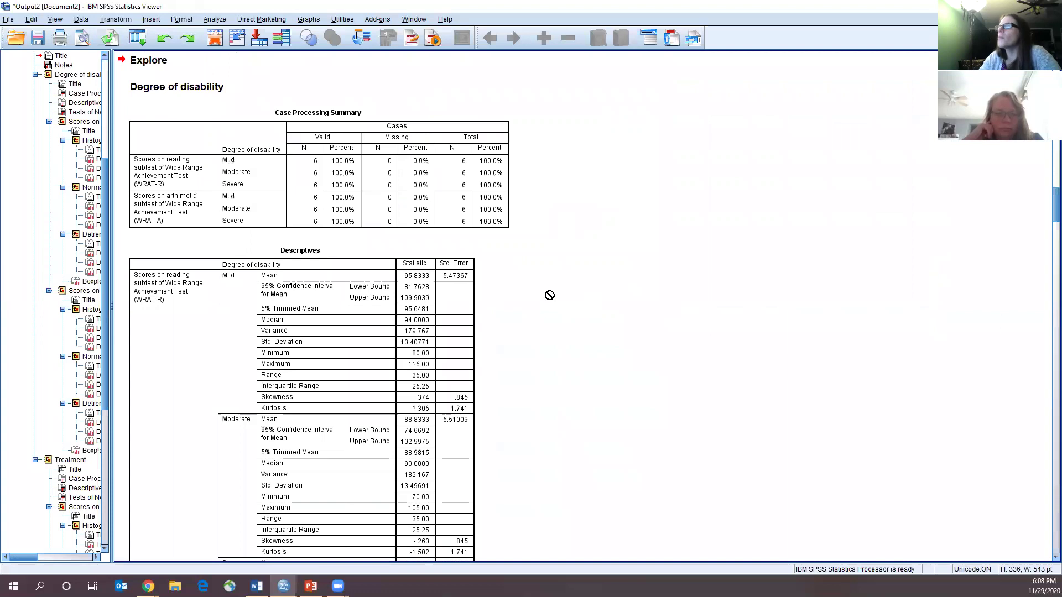
scroll(329, 216, down, 4)
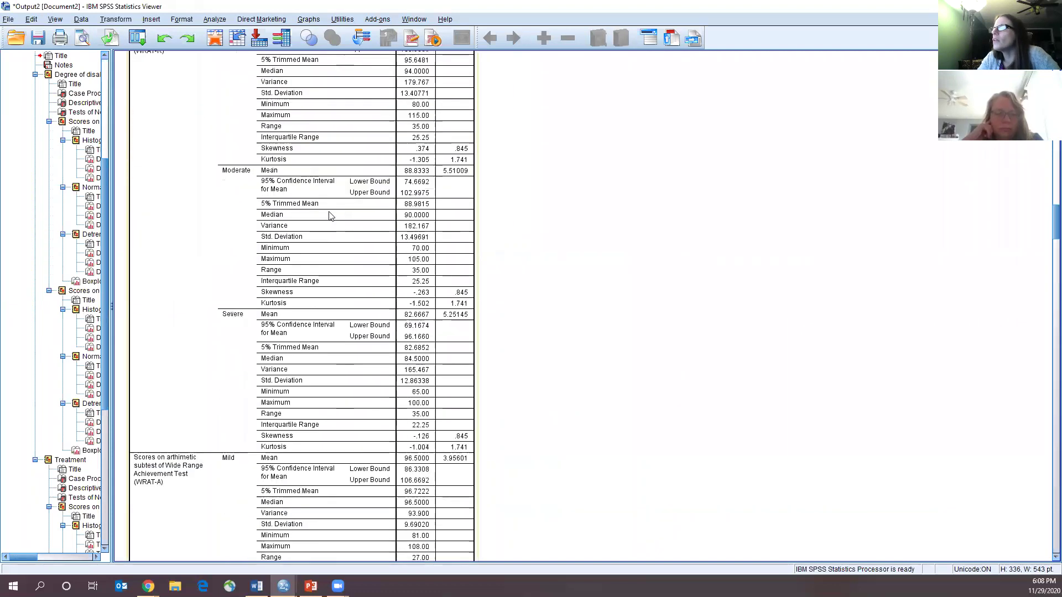
scroll(328, 215, down, 4)
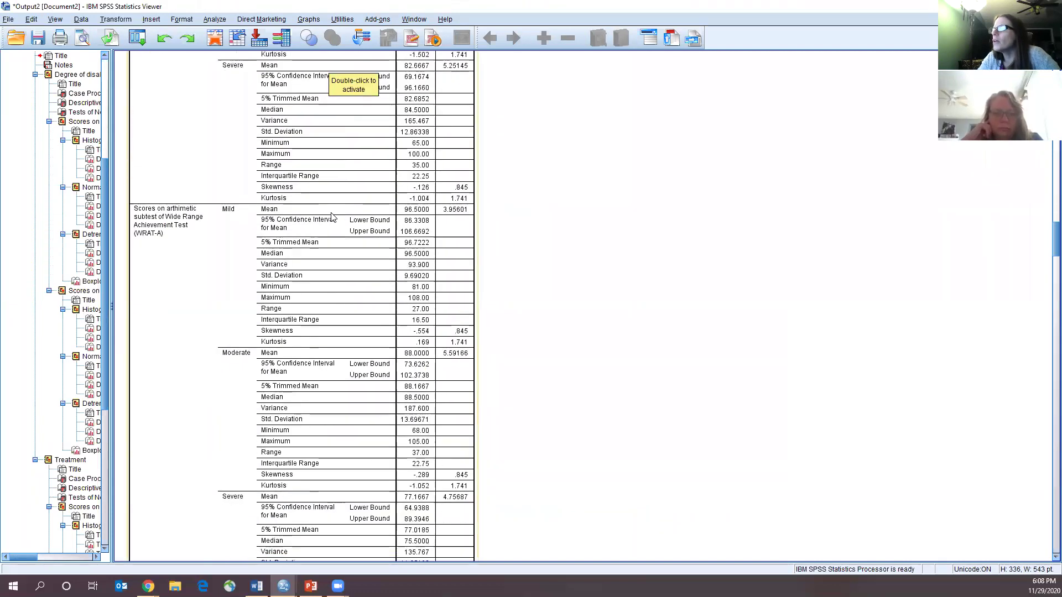
scroll(330, 216, down, 6)
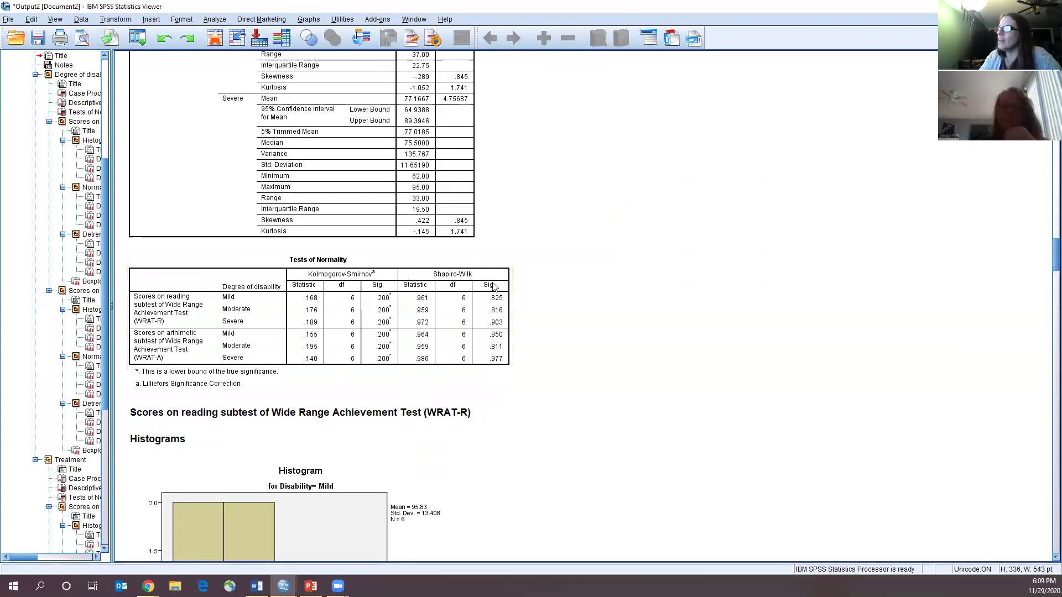
click(488, 307)
Examine the WRAT-R reading score histograms for the mild, moderate and severe disability groups
scroll(556, 452, down, 5)
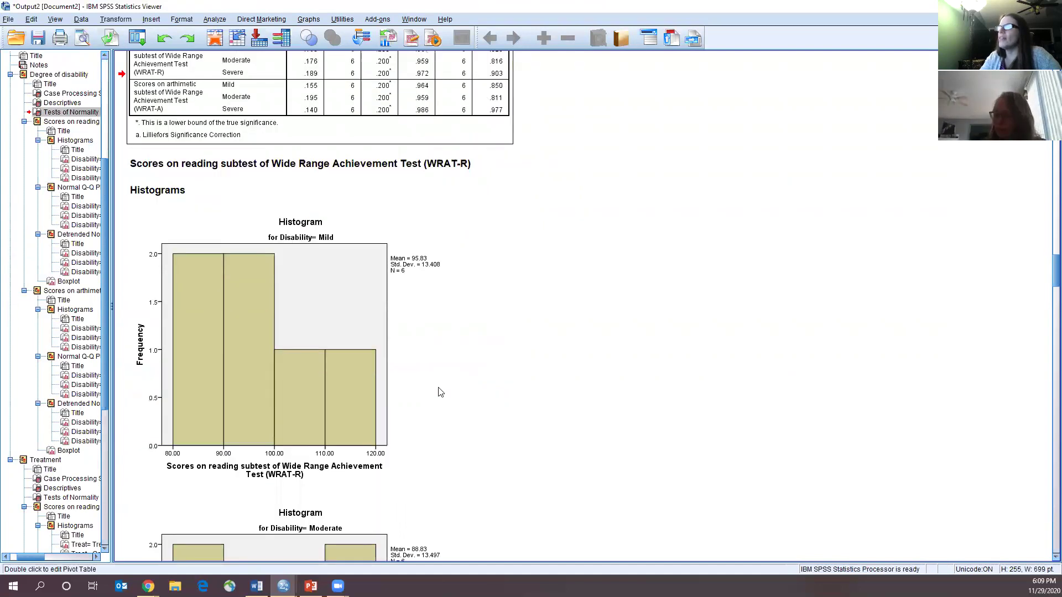
scroll(315, 381, down, 5)
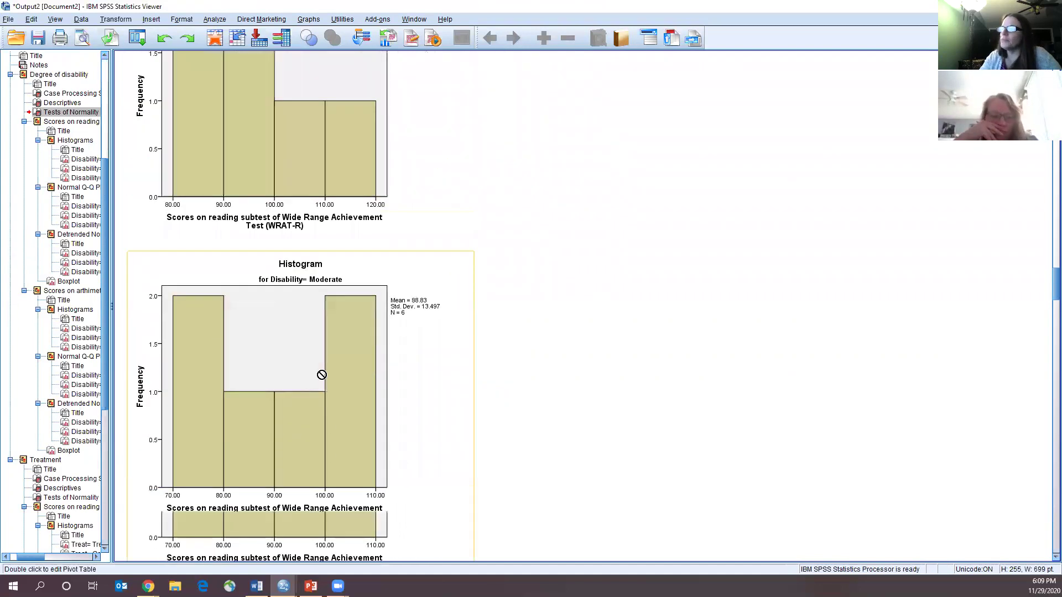
scroll(257, 314, up, 3)
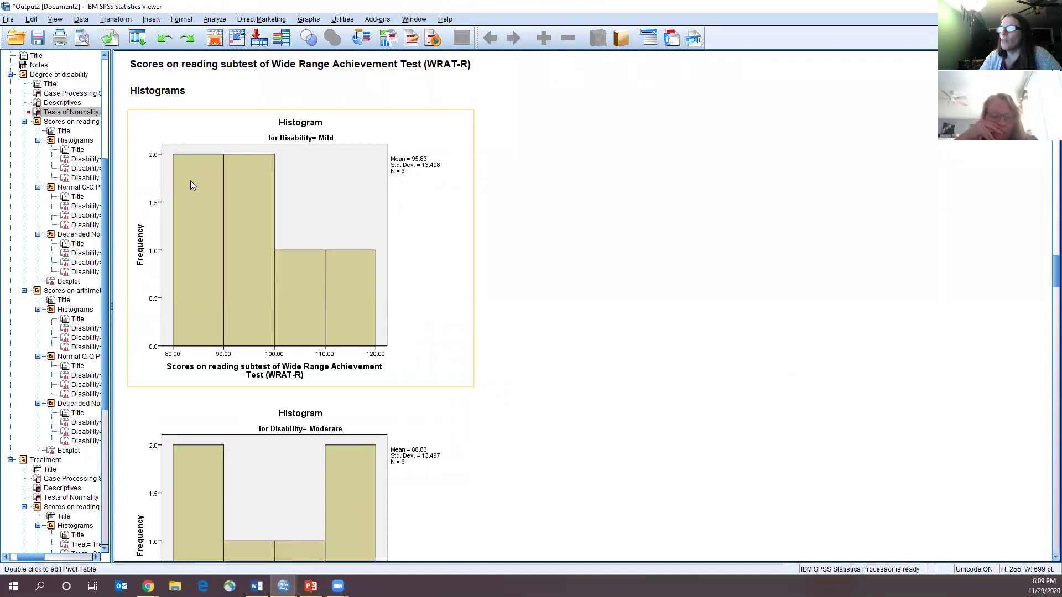
click(457, 496)
scroll(331, 420, down, 2)
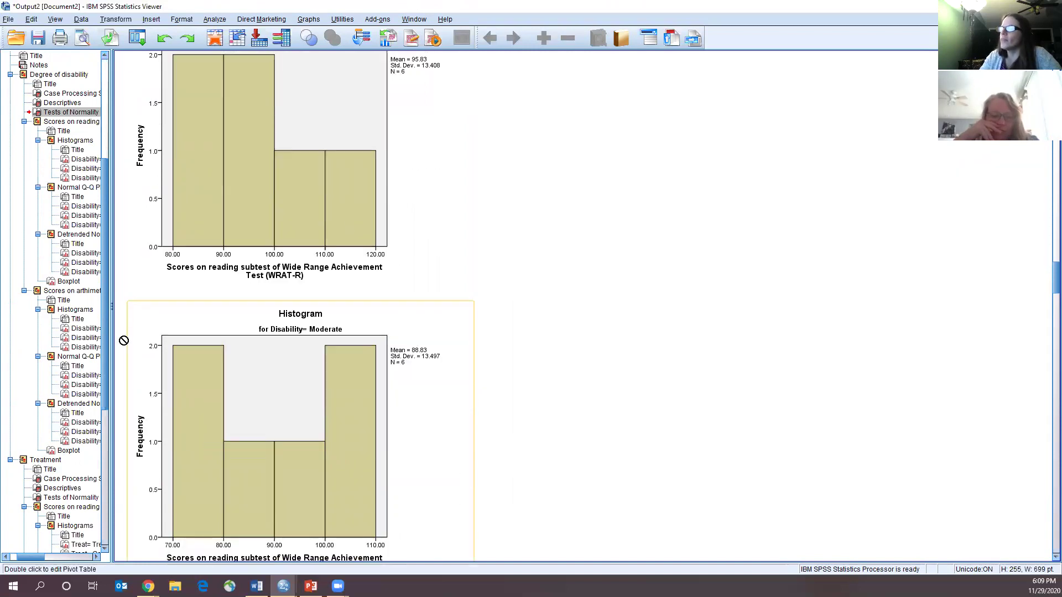
scroll(442, 434, down, 7)
click(202, 429)
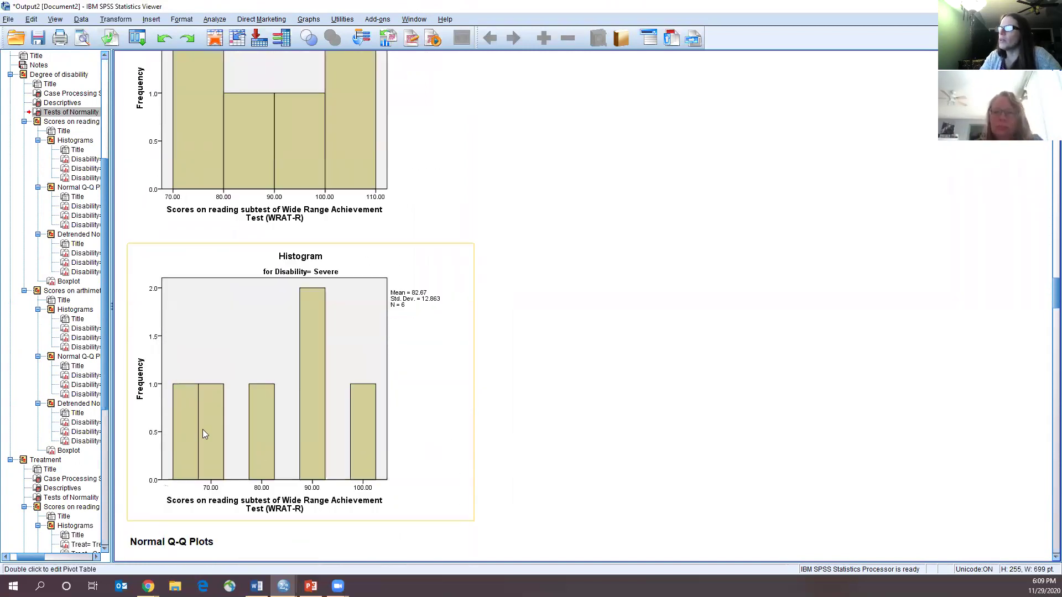
Examine the WRAT-R normal Q-Q plots for each disability group, checking how closely the points follow the line
scroll(570, 456, down, 7)
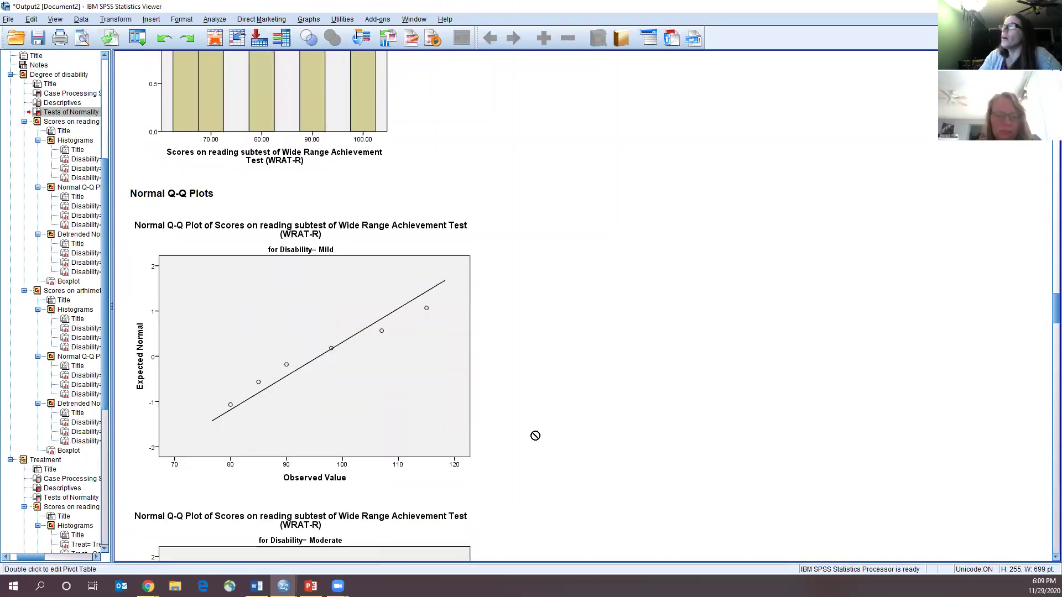
scroll(656, 340, down, 1)
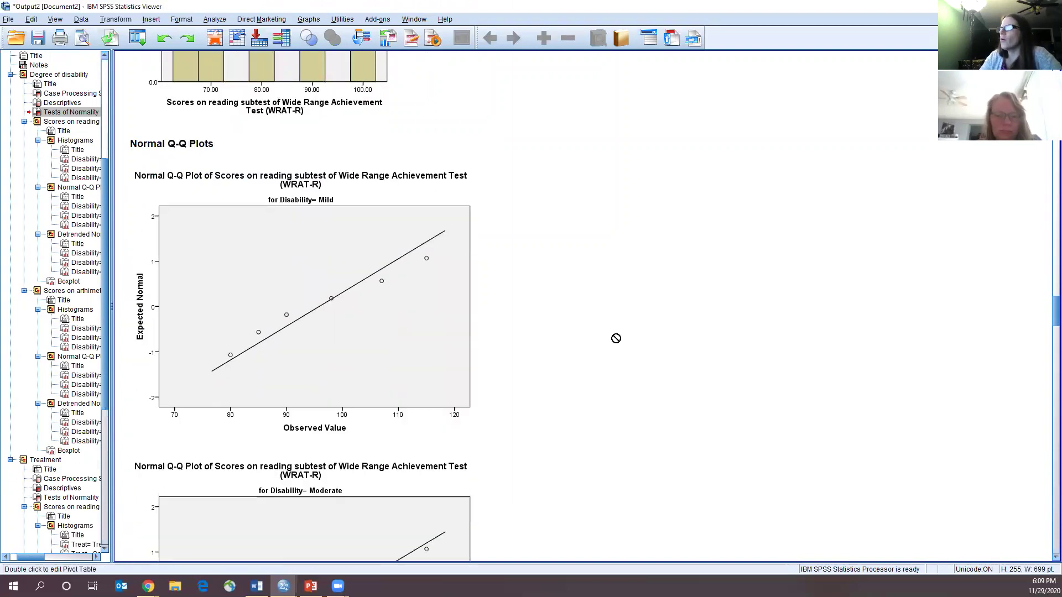
scroll(614, 339, down, 1)
click(255, 354)
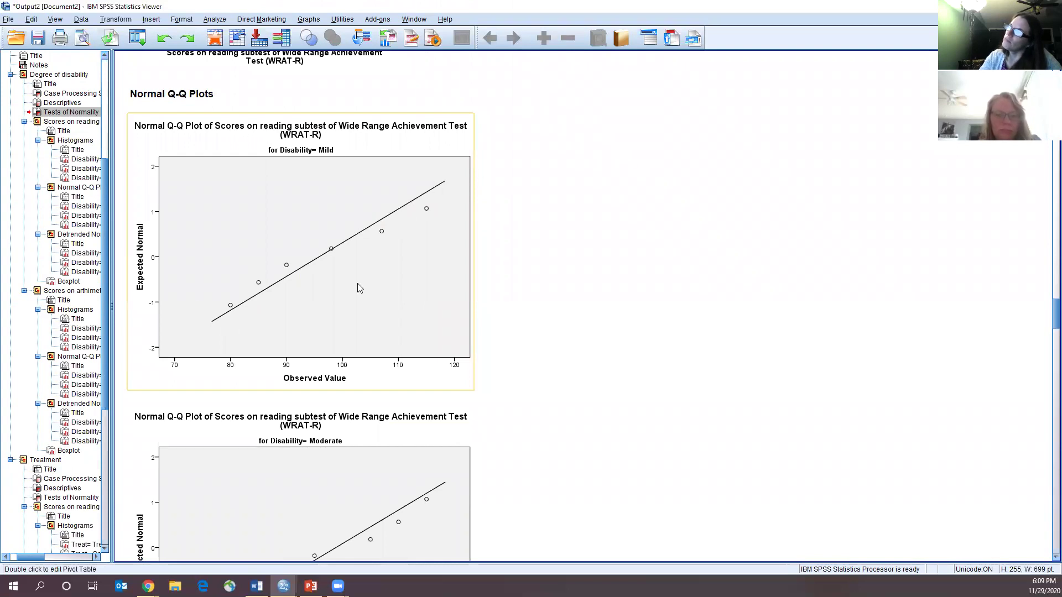
scroll(358, 288, down, 5)
click(301, 389)
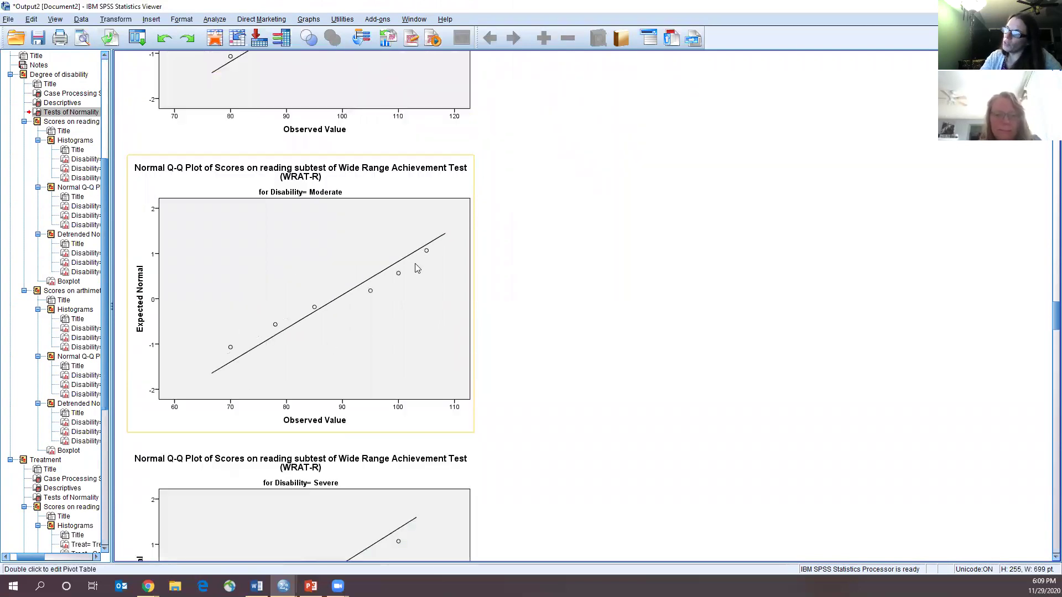
click(706, 389)
scroll(301, 379, down, 6)
click(425, 277)
Review the WRAT-R detrended Q-Q plots and the boxplot by degree of disability
scroll(367, 396, down, 6)
click(390, 318)
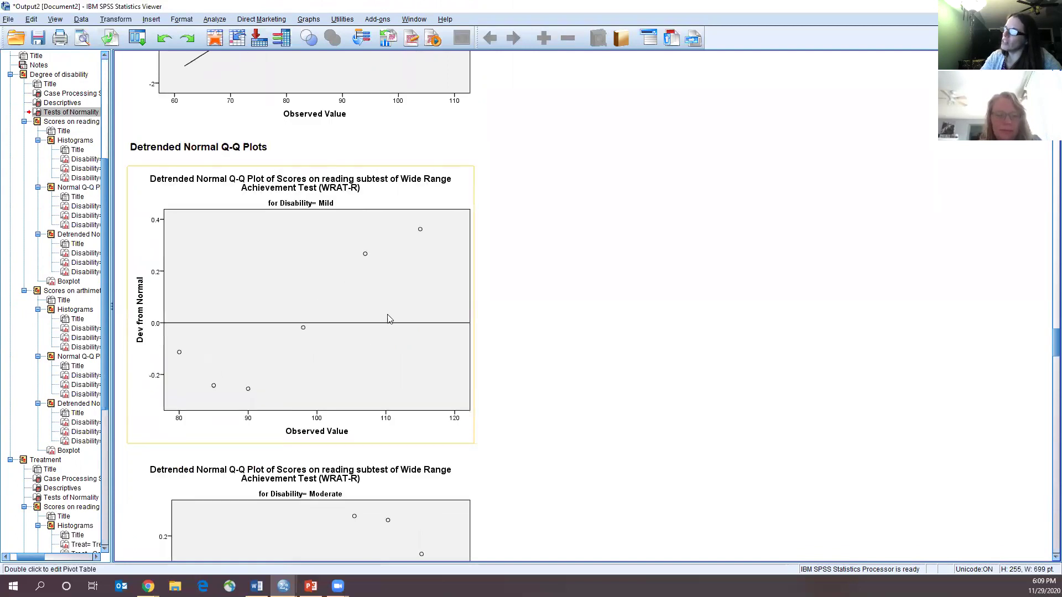
scroll(459, 379, down, 6)
click(459, 378)
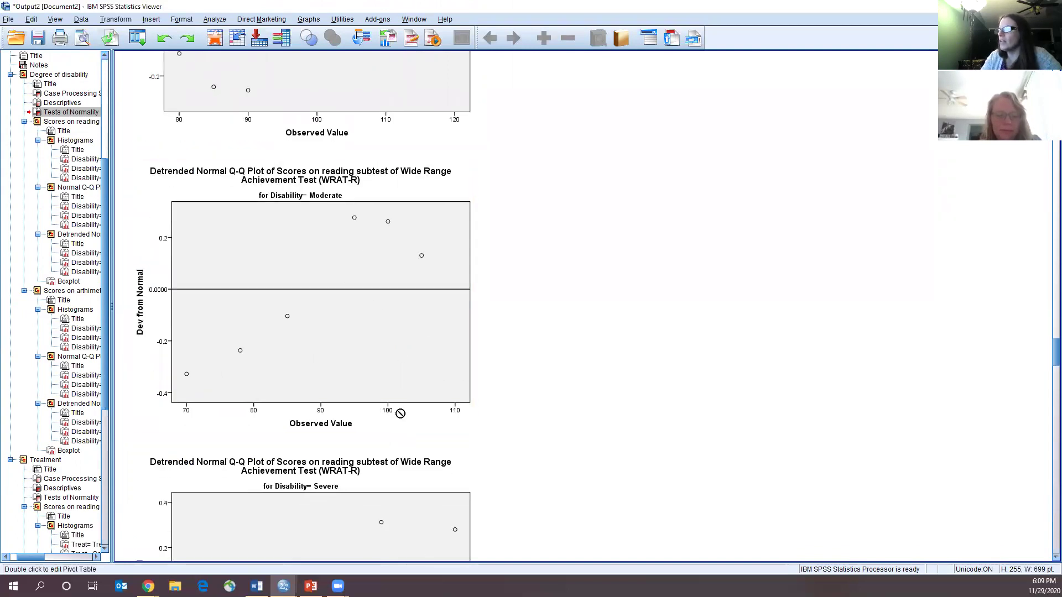
scroll(399, 413, down, 7)
click(409, 403)
scroll(426, 390, down, 5)
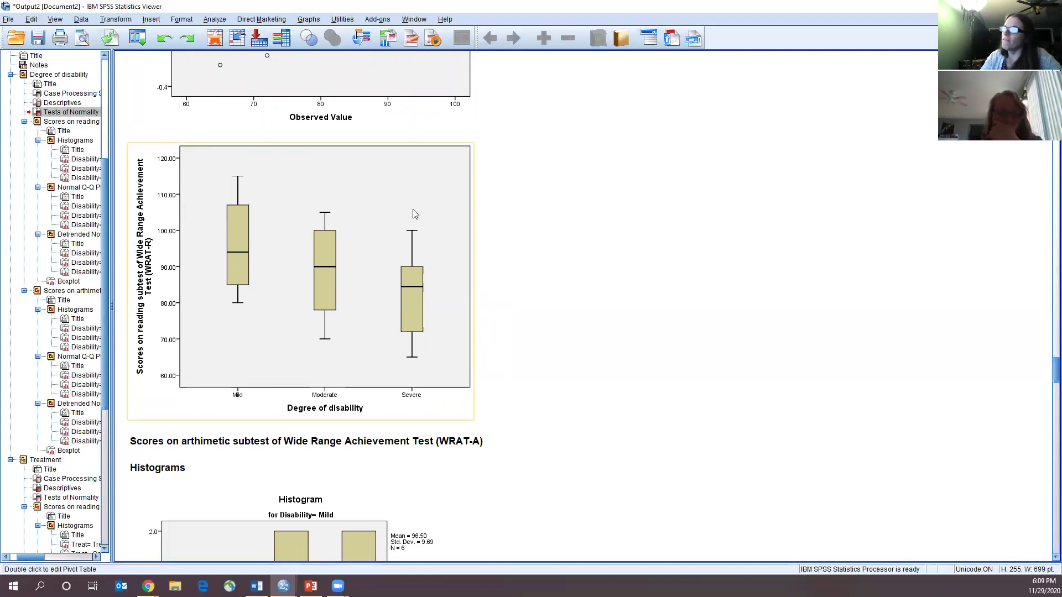
Review the WRAT-A histograms, Q-Q plots and boxplot by degree of disability, continuing to the Treatment section's descriptives
scroll(586, 372, down, 3)
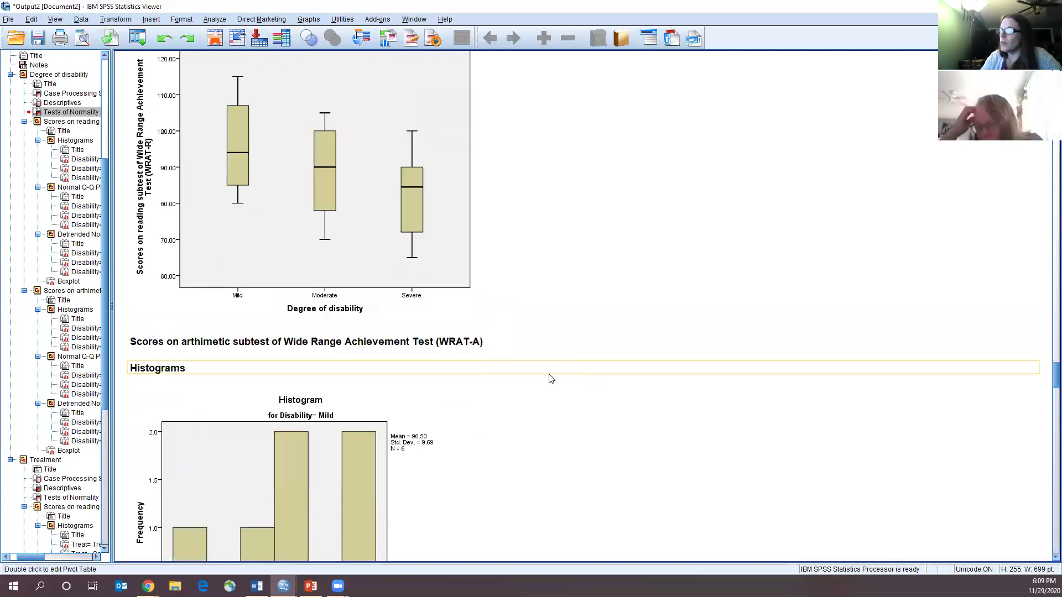
scroll(548, 376, down, 3)
scroll(551, 376, down, 2)
click(410, 252)
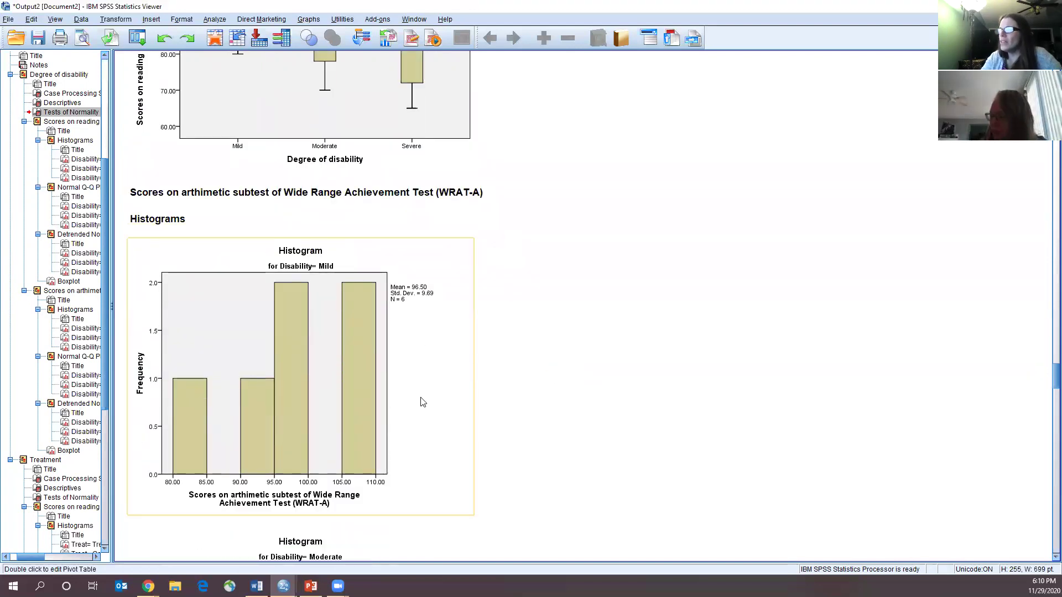
scroll(420, 409, down, 15)
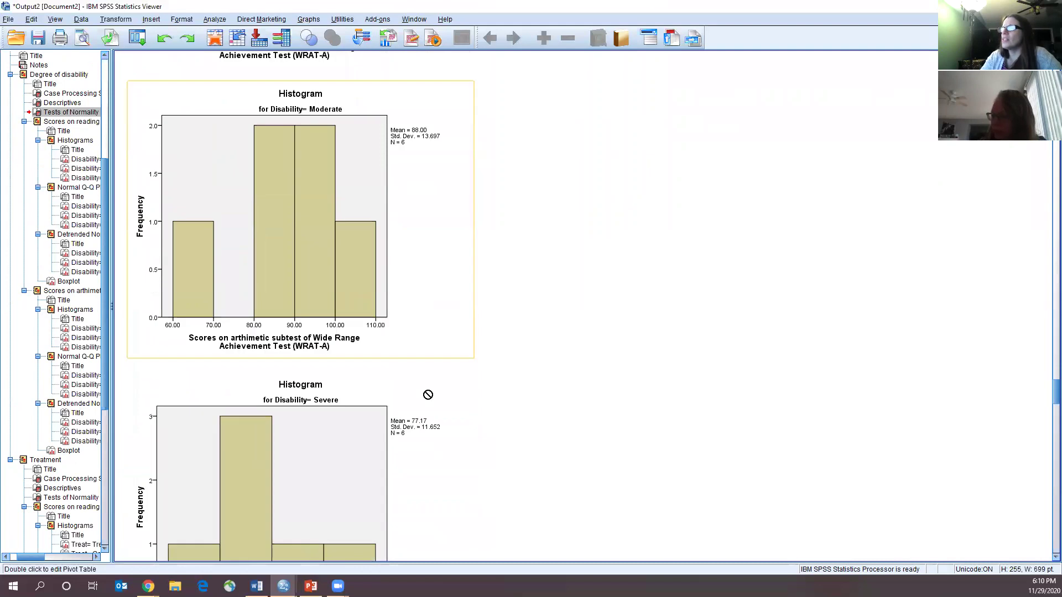
scroll(428, 395, down, 20)
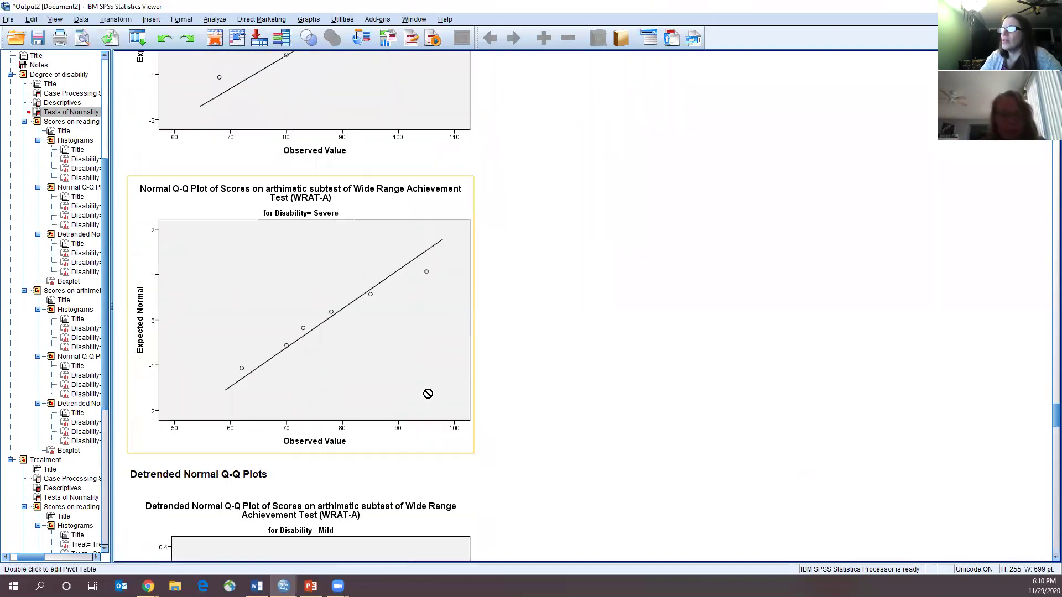
scroll(427, 396, down, 20)
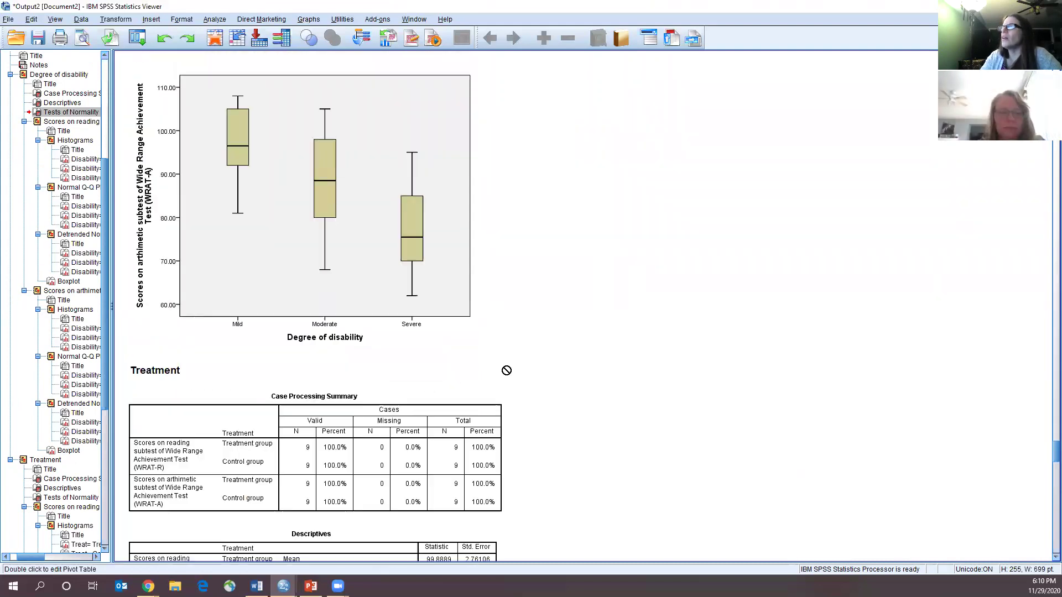
scroll(505, 370, down, 5)
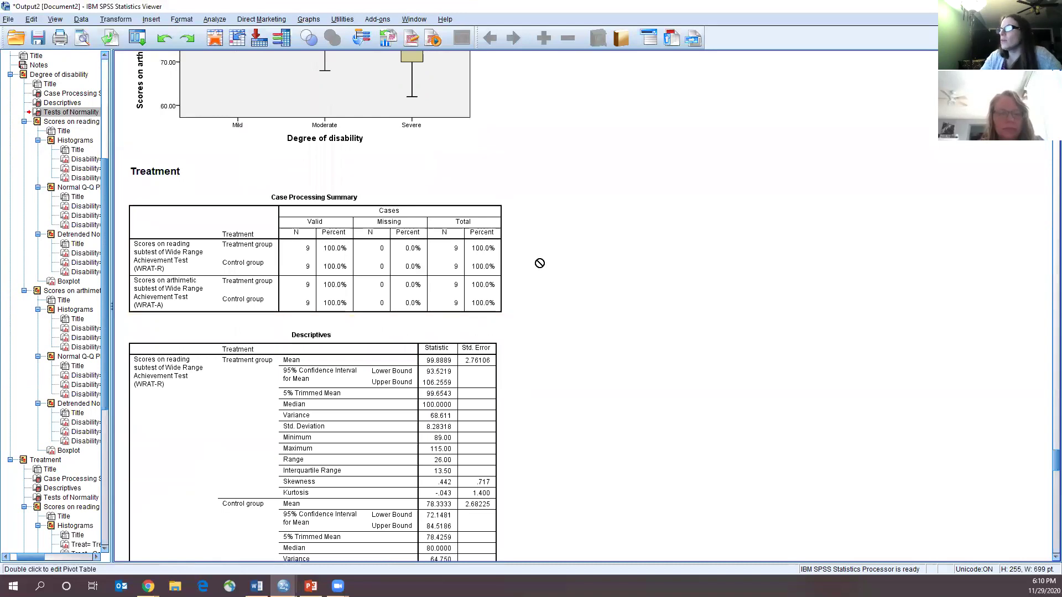
Review the Treatment section's descriptives and normality tests, plus the WRAT-R histograms, detrended plots and boxplot for the treatment and control groups
scroll(560, 396, down, 19)
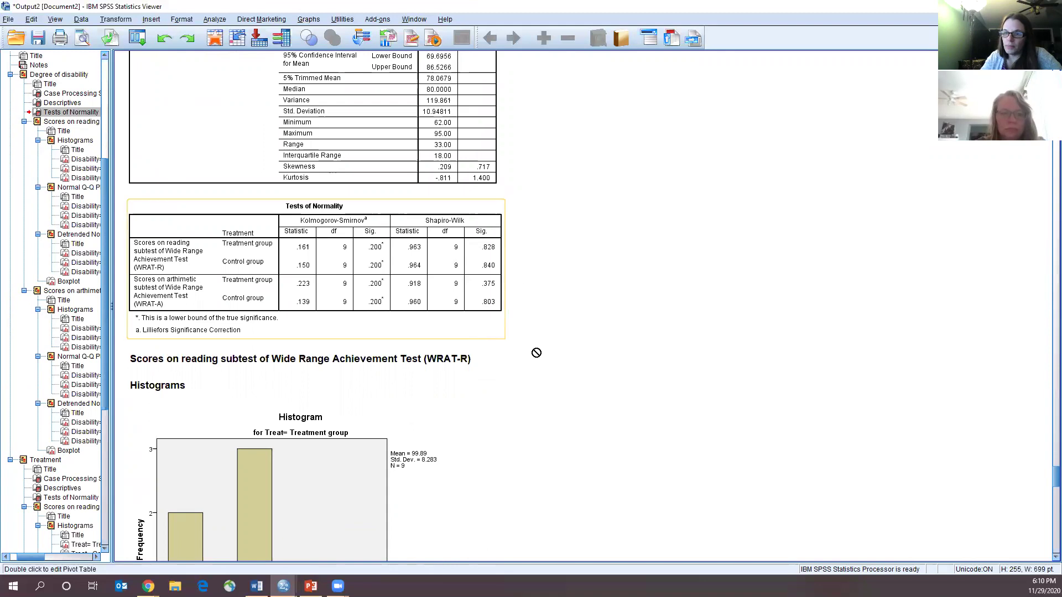
scroll(553, 359, down, 3)
scroll(573, 368, down, 10)
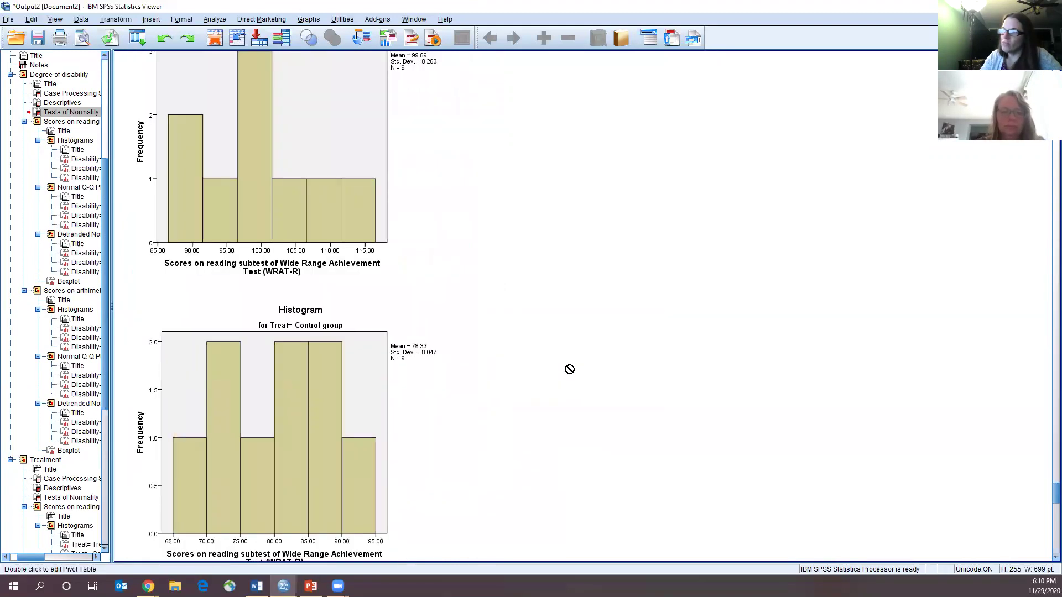
scroll(555, 368, down, 5)
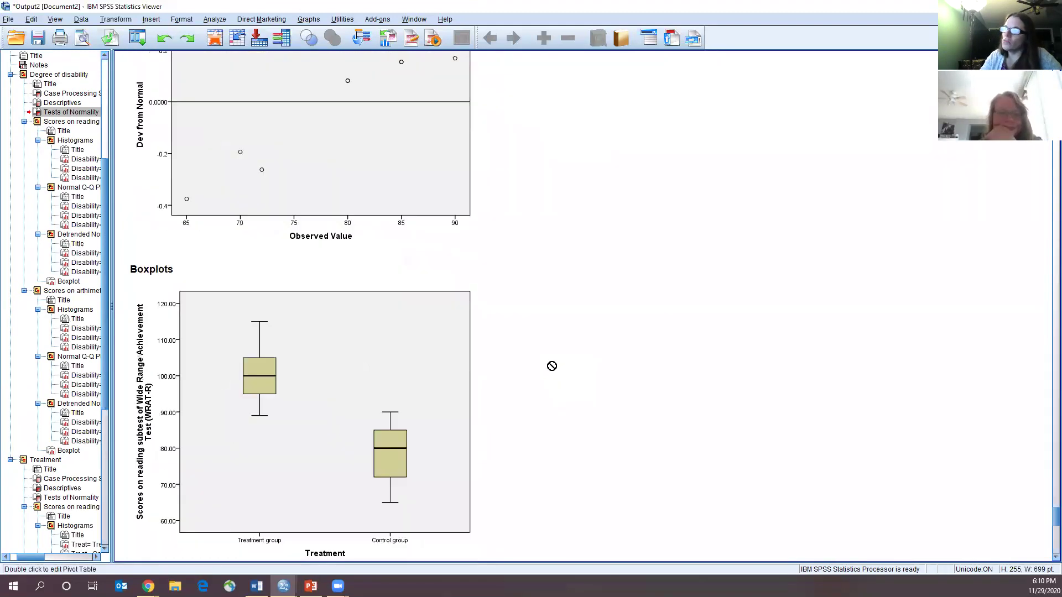
scroll(551, 366, down, 1)
scroll(528, 356, down, 1)
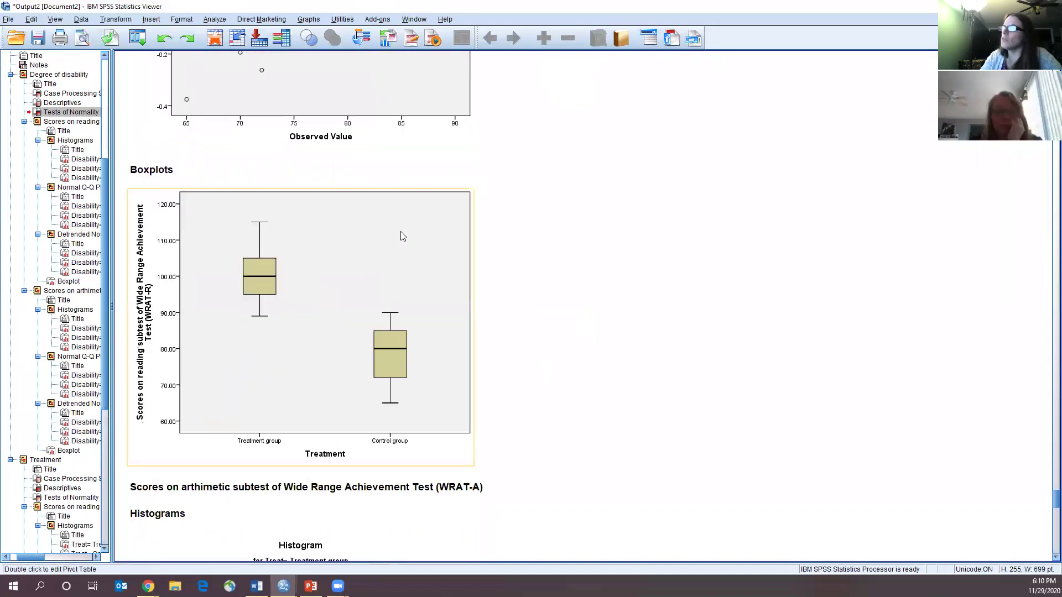
drag(247, 433, 394, 184)
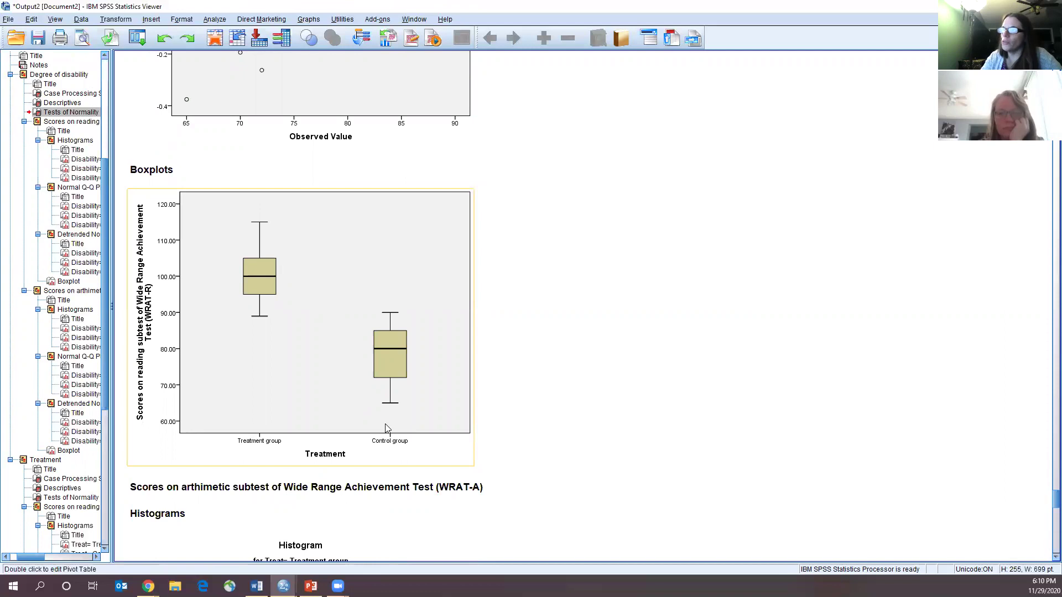
drag(385, 427, 598, 429)
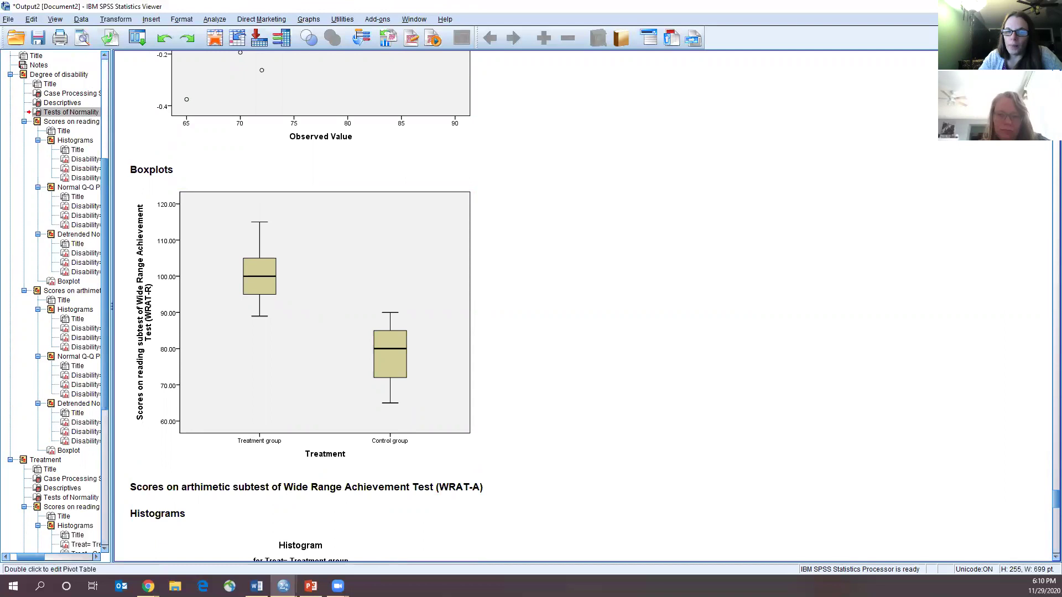
drag(429, 247, 460, 271)
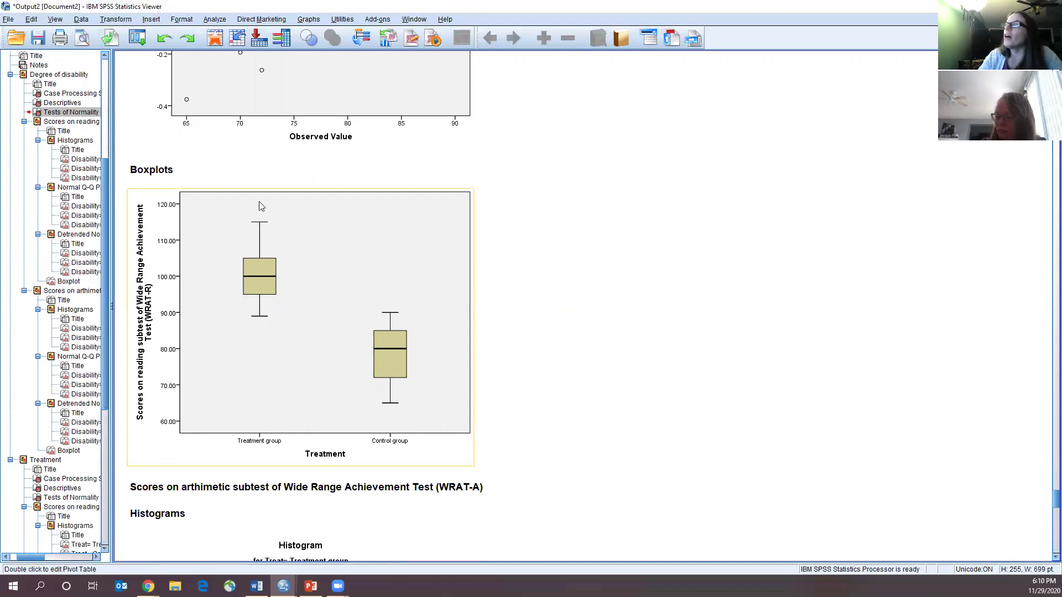
Begin defining a matrix scatterplot and set its missing-values option to exclude cases variable by variable
click(308, 20)
mouse_move(387, 104)
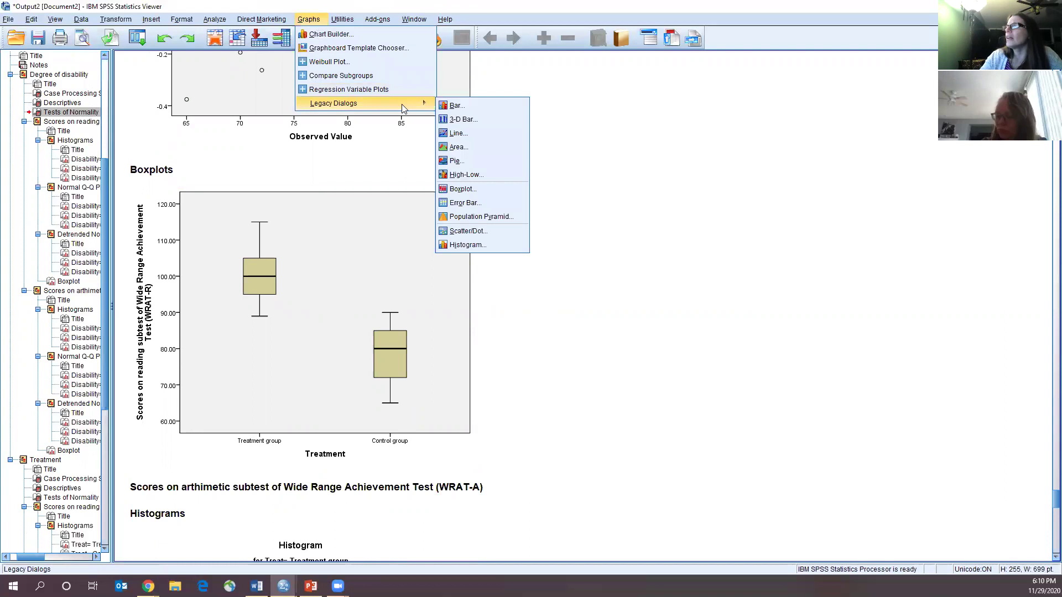
click(453, 232)
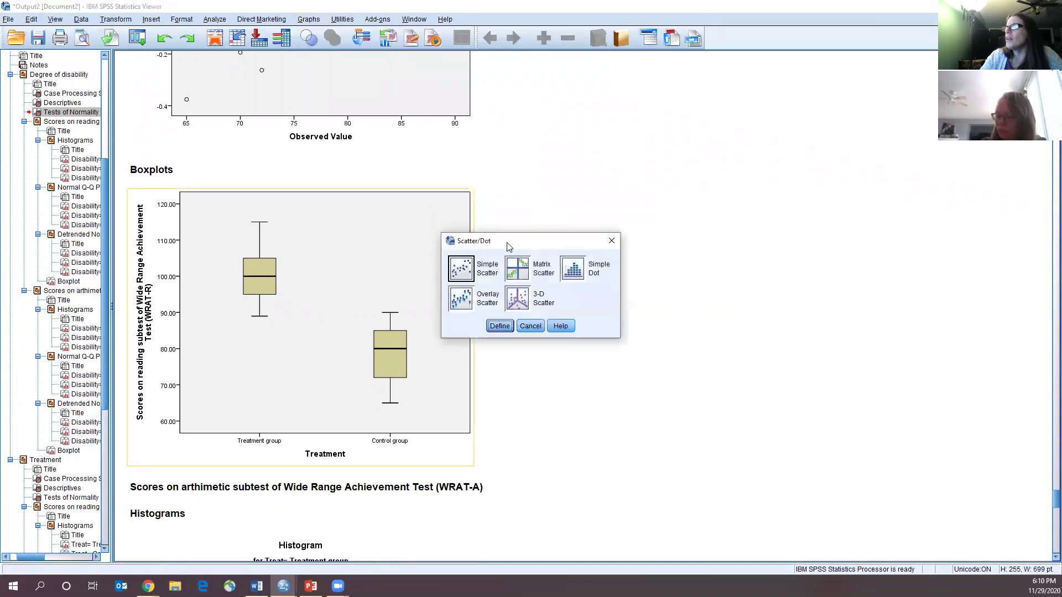
click(525, 278)
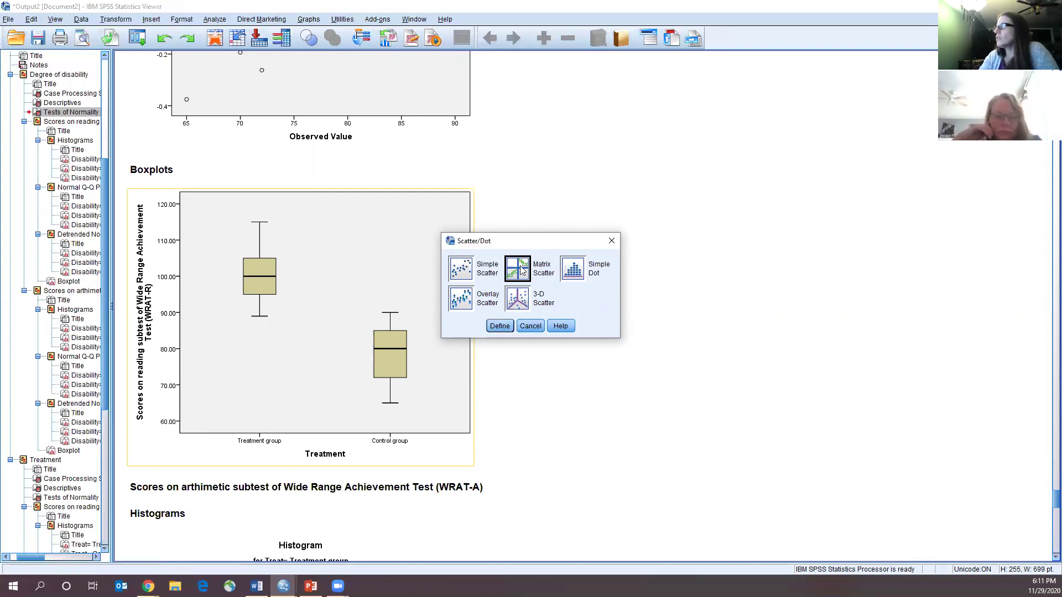
click(500, 325)
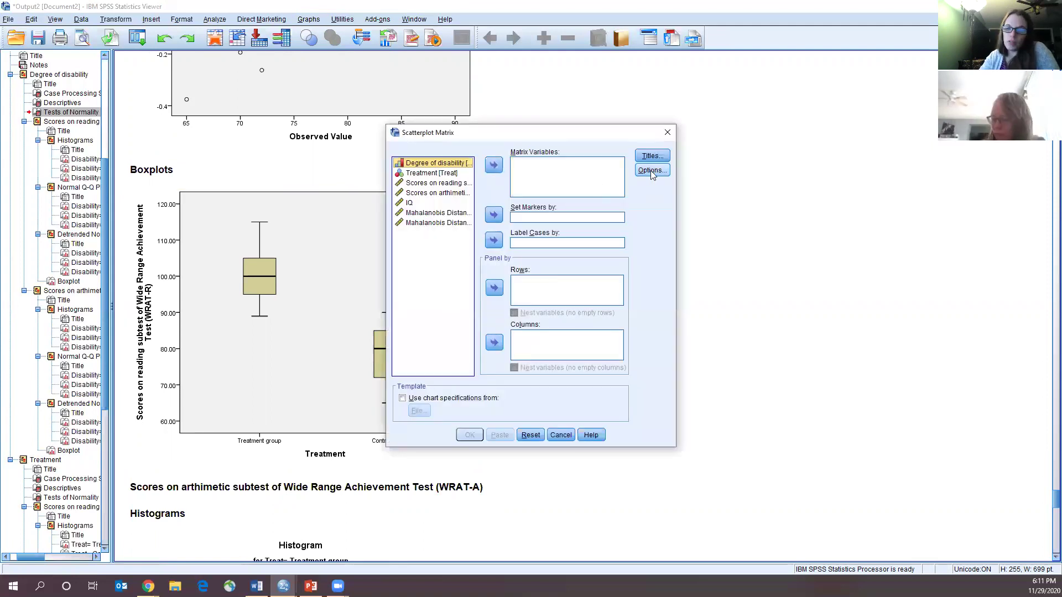
click(652, 170)
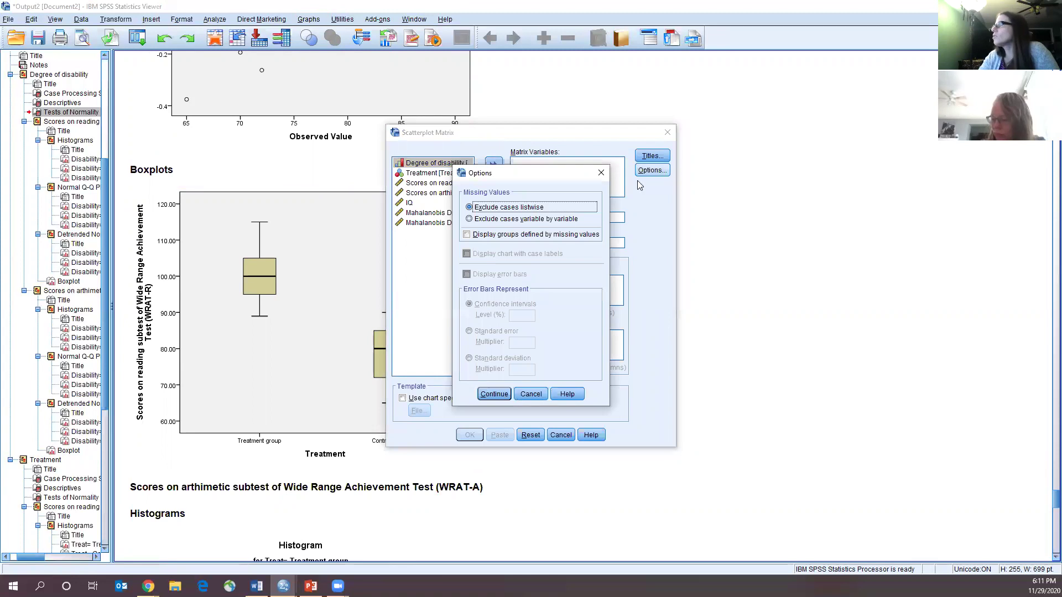
click(483, 219)
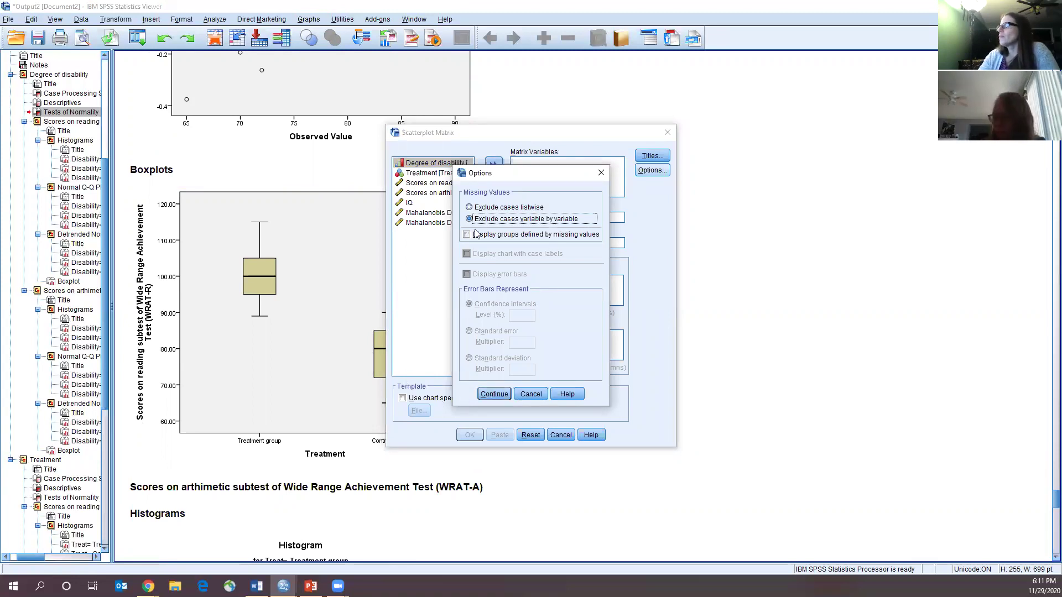
click(494, 394)
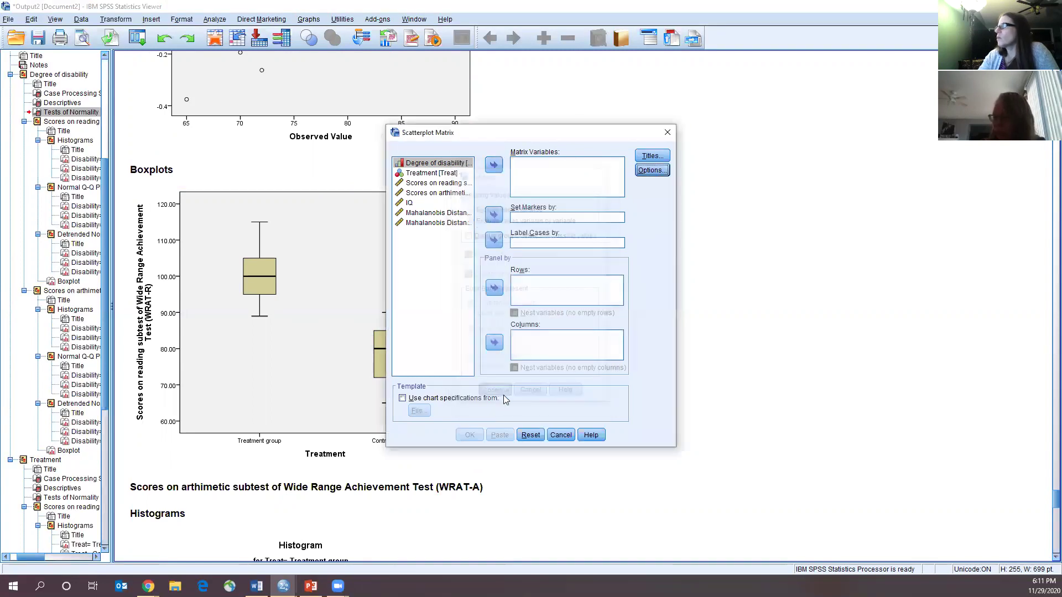
Create the scatterplot matrix of the WRAT reading and arithmetic scores, with row panels for Degree of disability and Treatment
click(453, 183)
shift+click(452, 194)
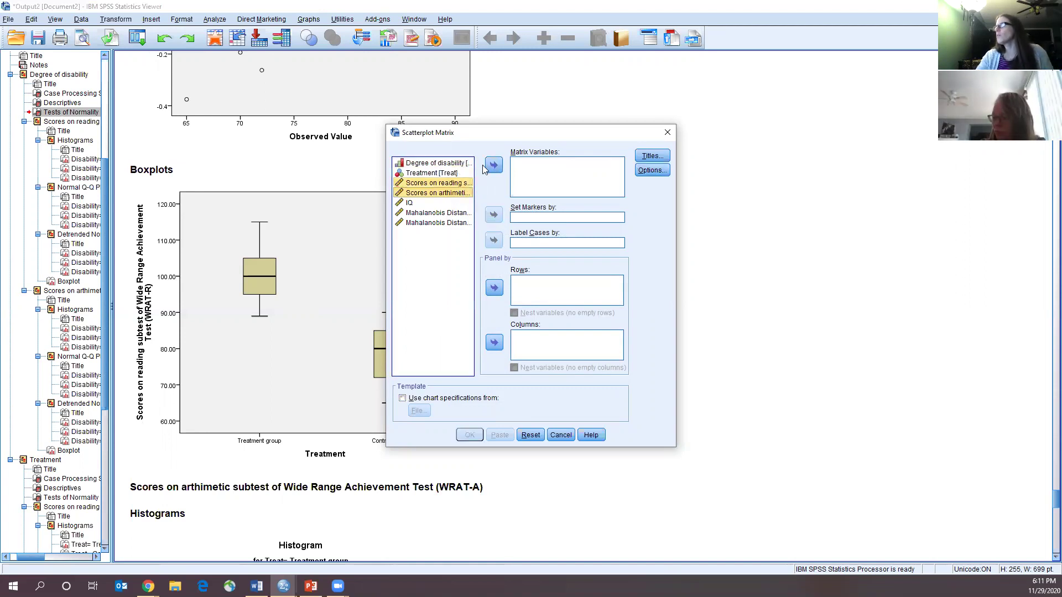
click(494, 165)
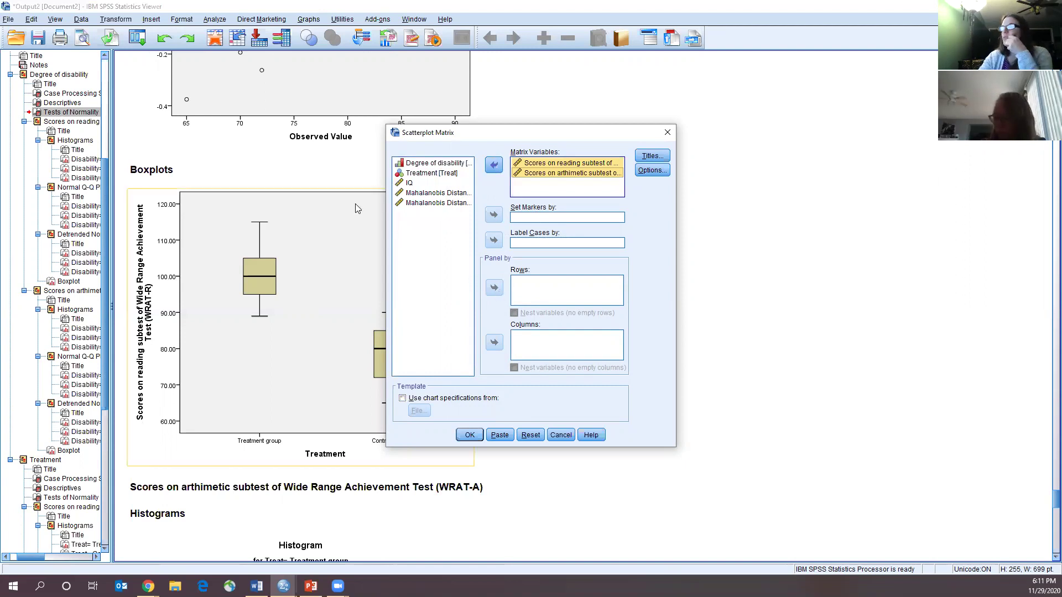
click(420, 164)
ctrl+click(424, 174)
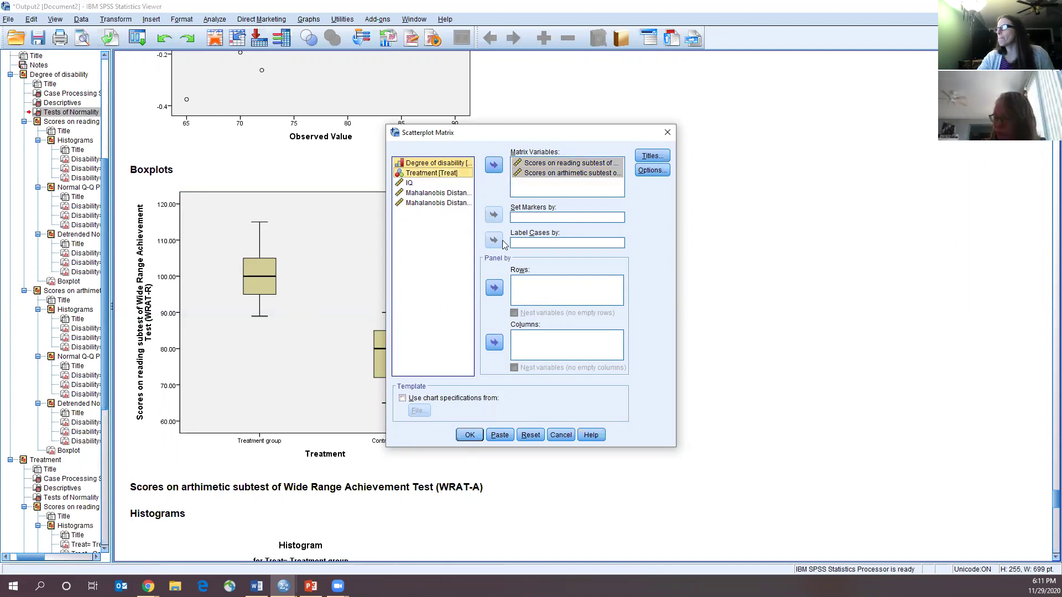
click(494, 287)
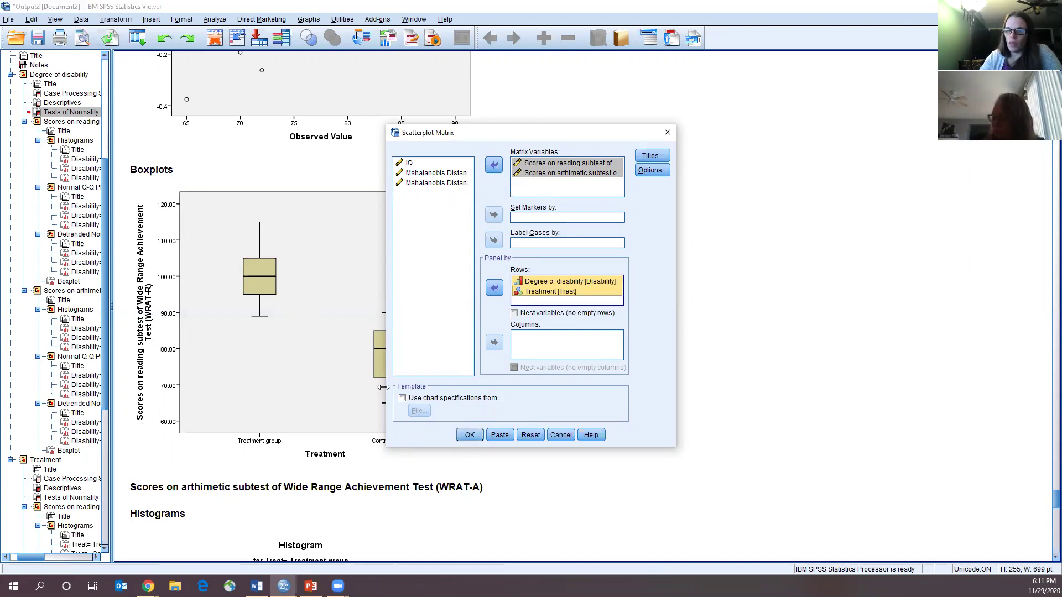
click(473, 437)
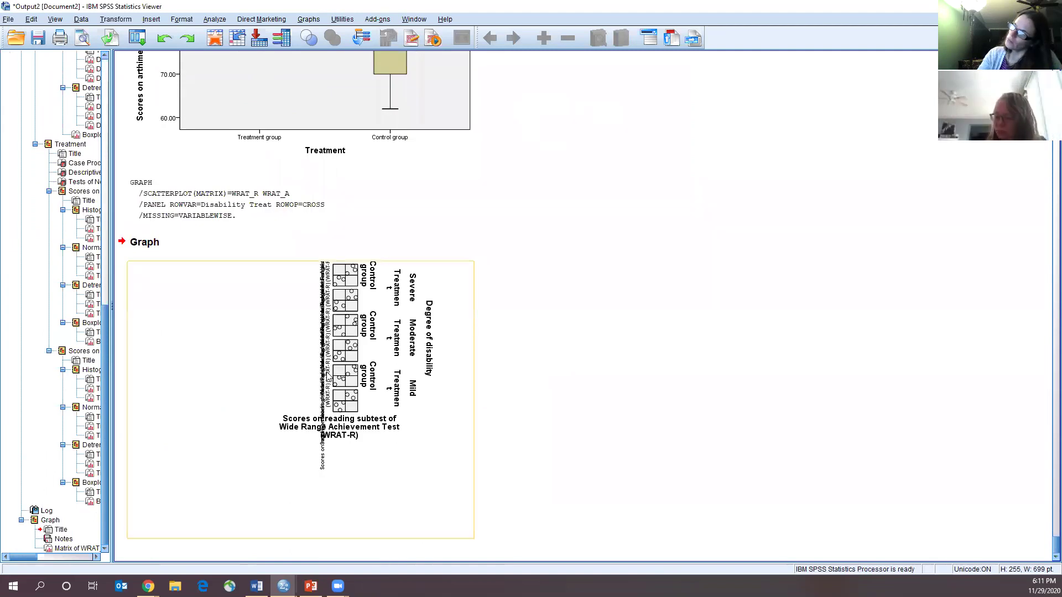
Inspect the paneled scatterplot matrix in a widened Chart Editor window and close the editor
click(433, 413)
double_click(360, 387)
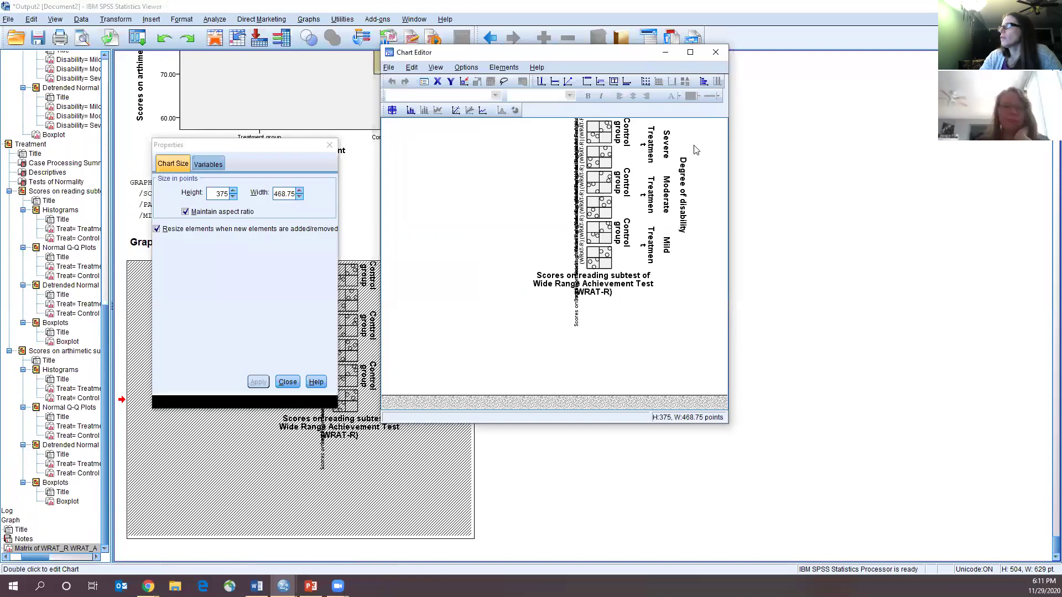
drag(728, 422, 923, 422)
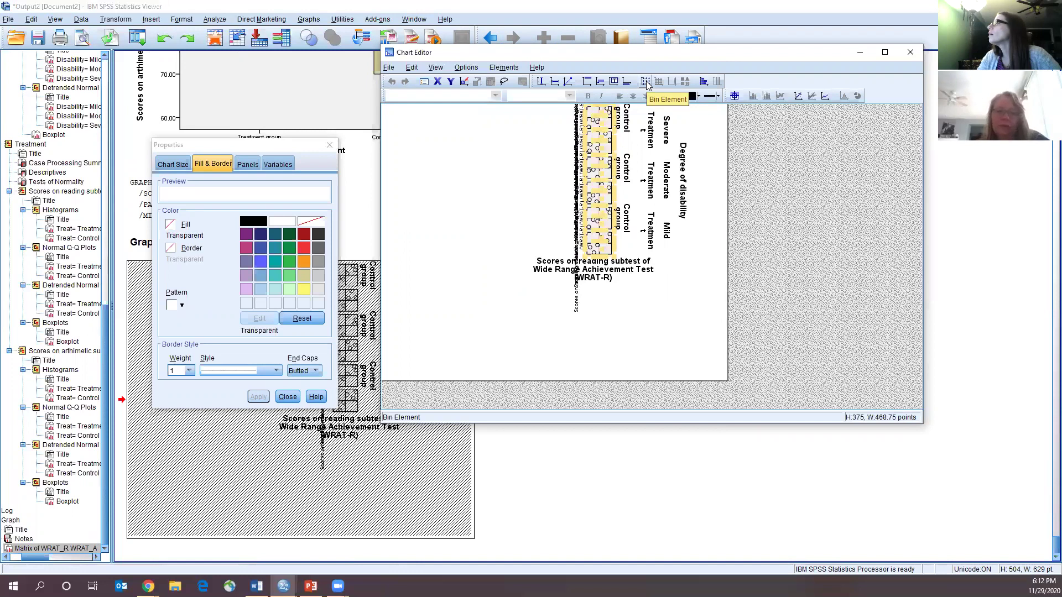
click(910, 52)
Remove Treatment from the row panels and rerun the reading and arithmetic scatterplot matrix by Degree of disability only
scroll(308, 115, up, 5)
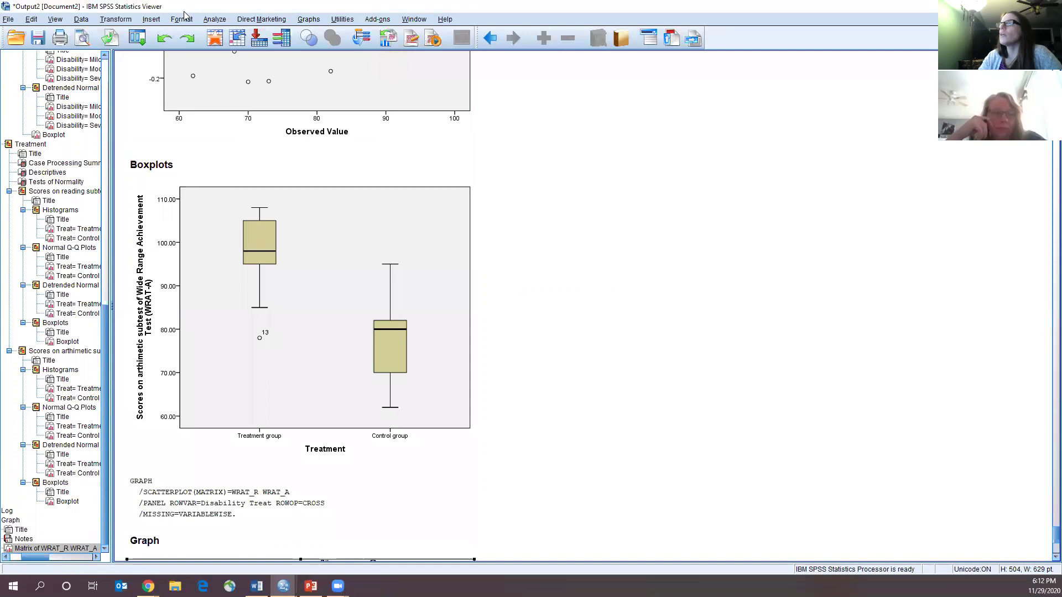
click(309, 19)
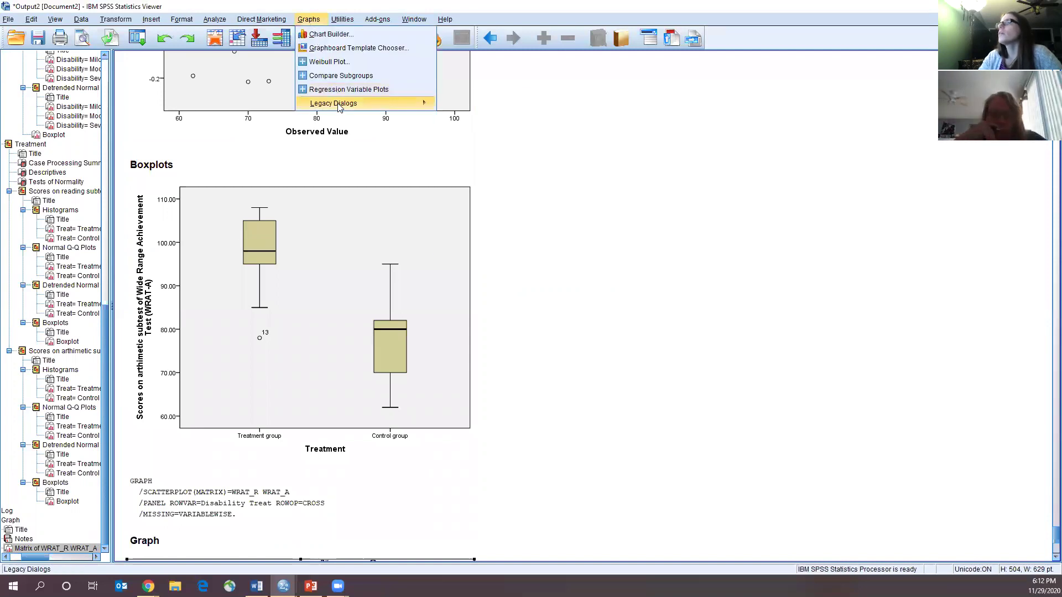
mouse_move(339, 103)
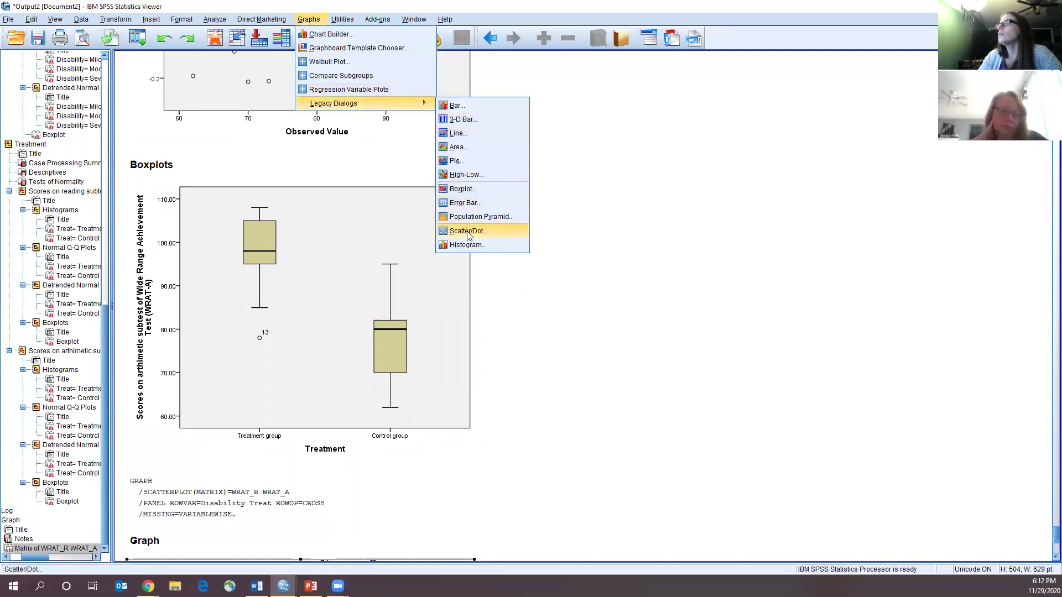
click(468, 231)
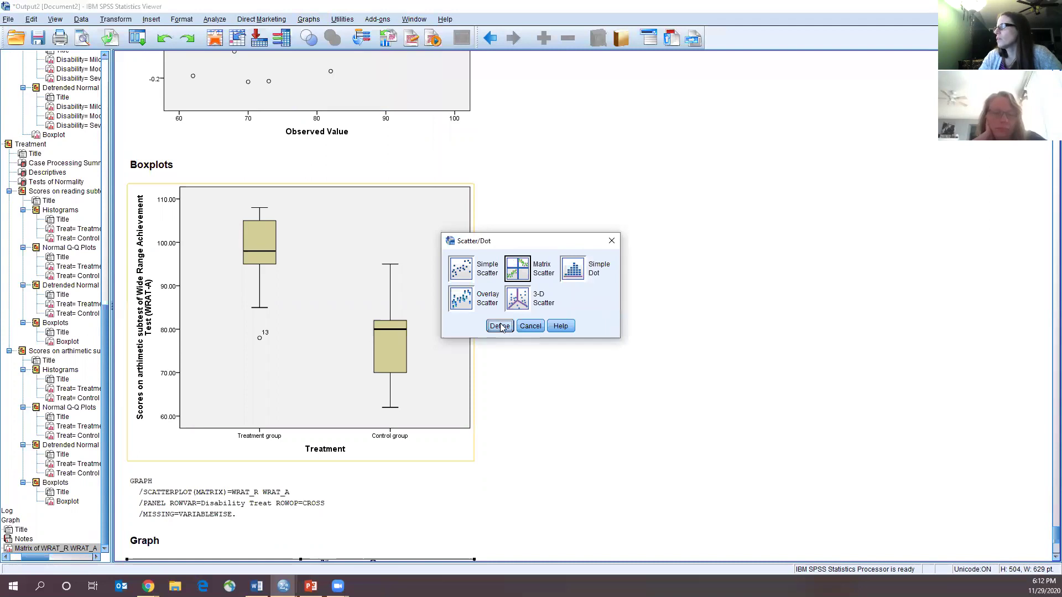
click(500, 325)
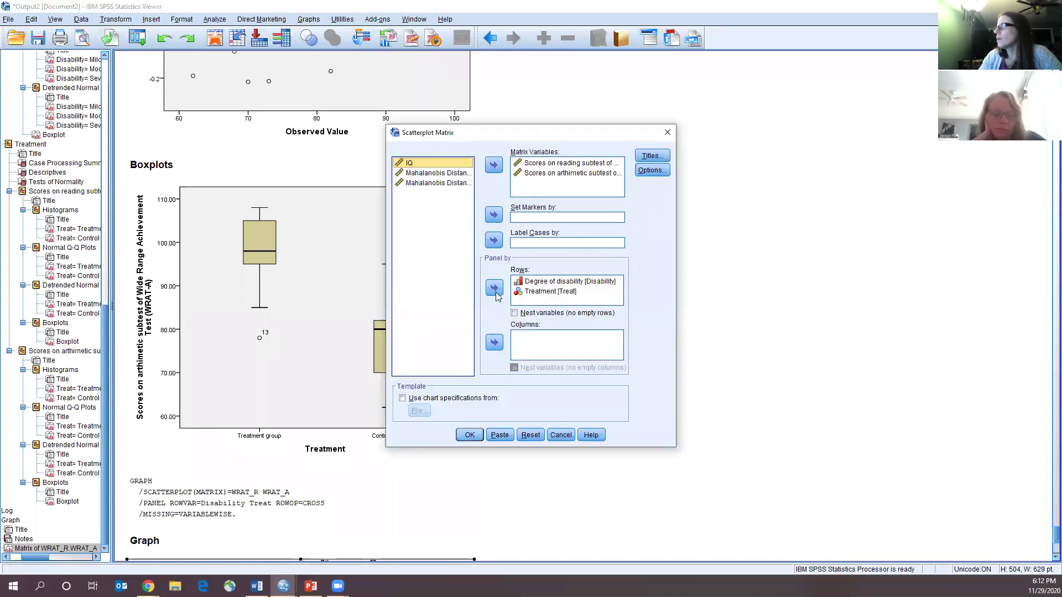
click(539, 292)
click(500, 288)
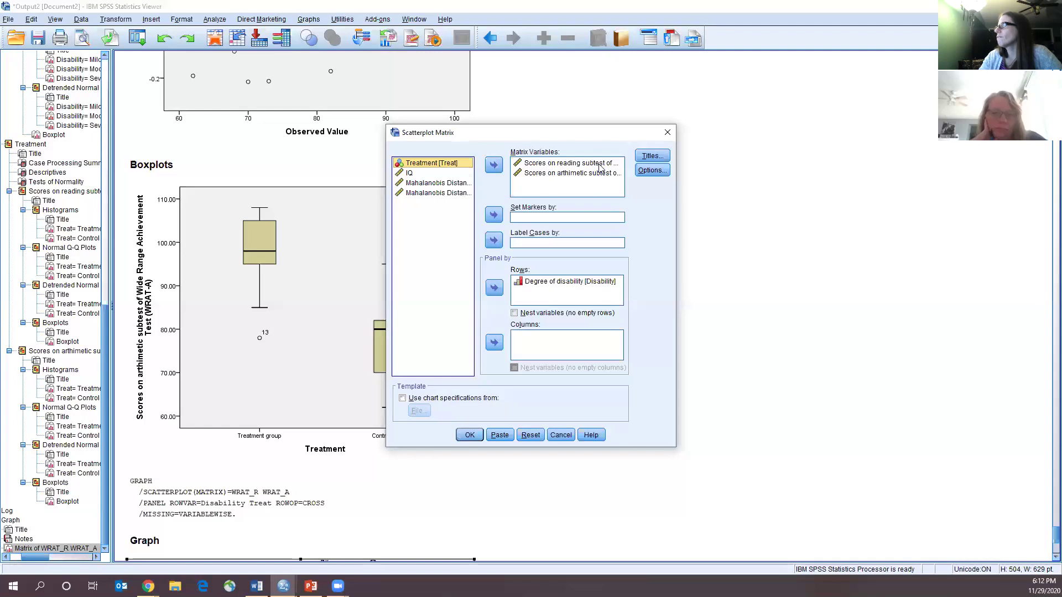
click(469, 434)
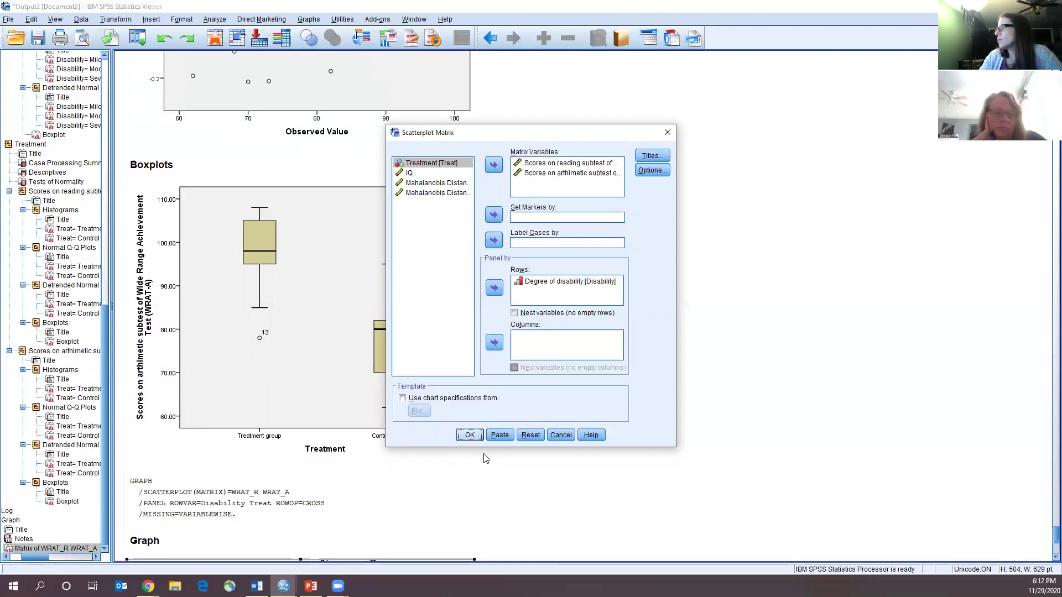
click(469, 435)
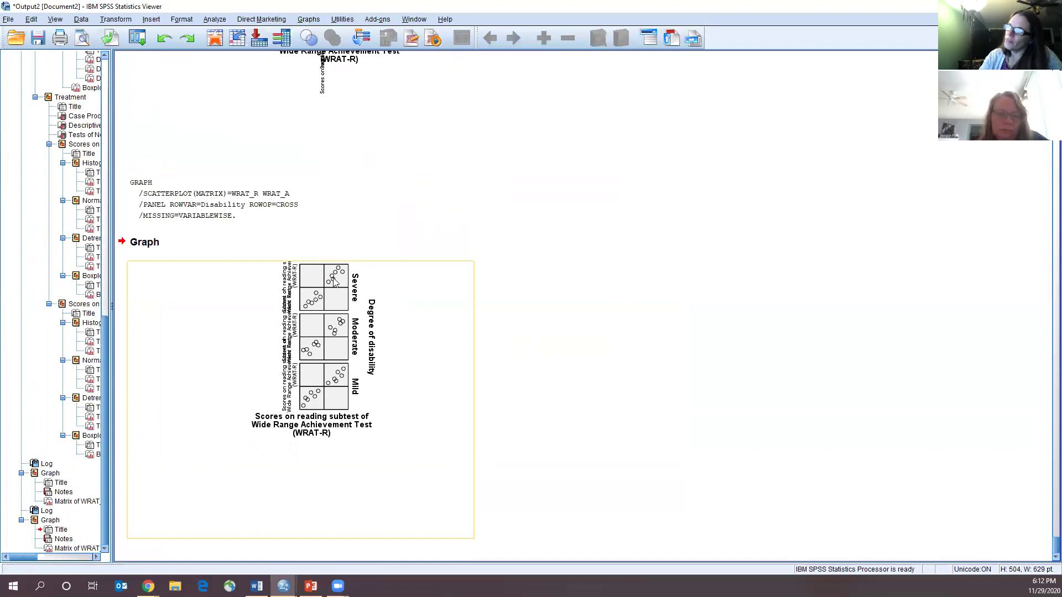
Reopen the matrix scatterplot definition and replace Degree of disability with Mahalanobis Distance [MAH_1] as the row panel variable
click(665, 481)
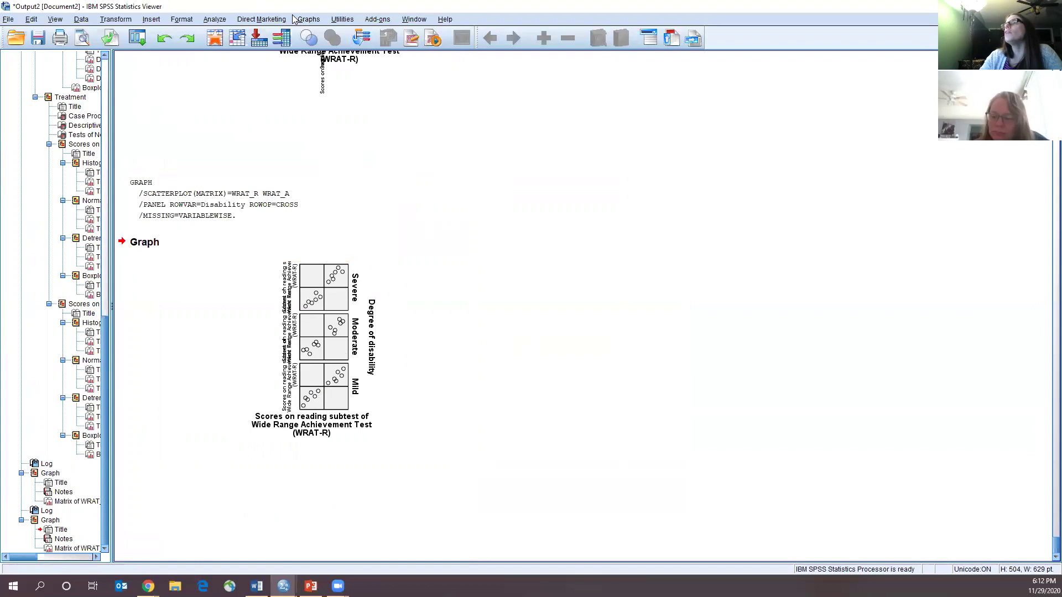
click(211, 21)
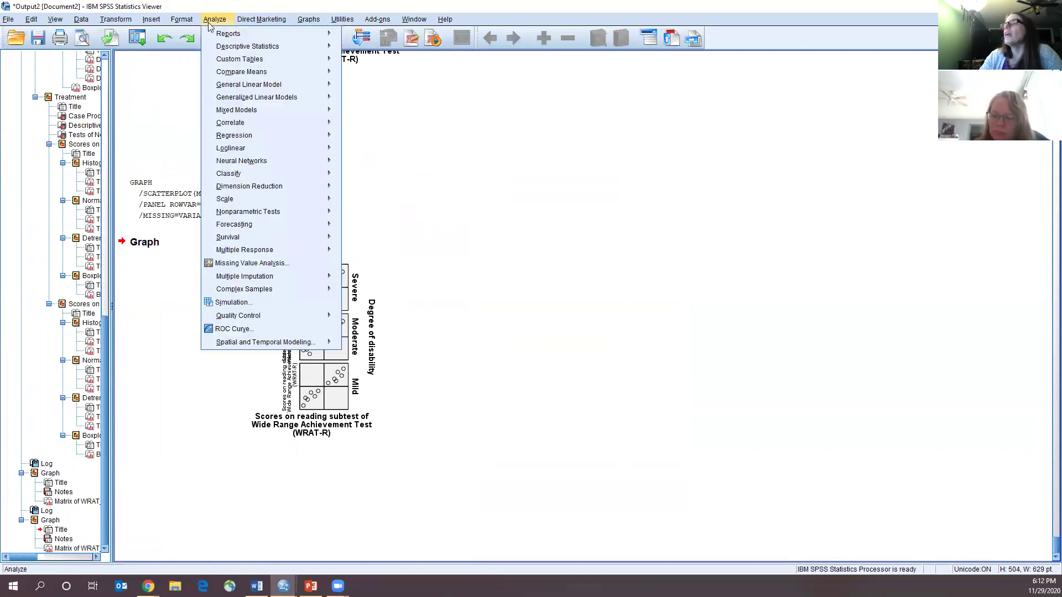
mouse_move(250, 84)
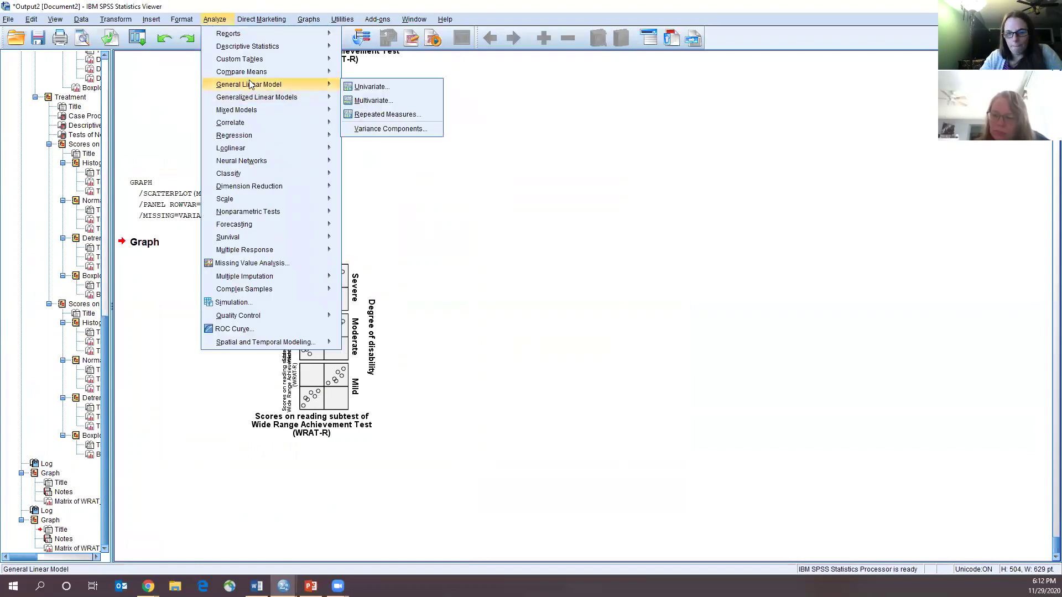
mouse_move(317, 21)
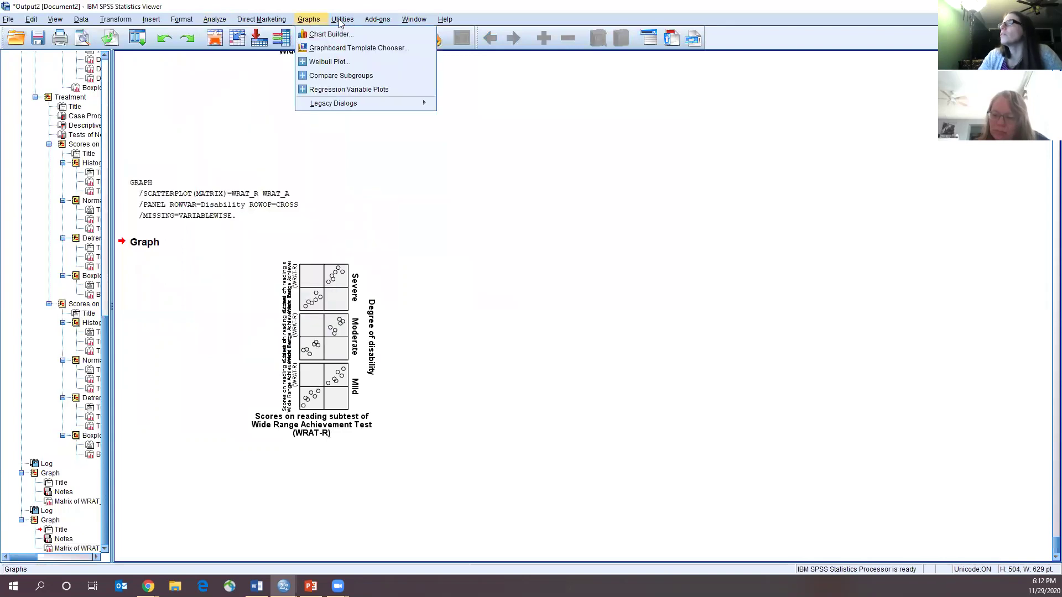
mouse_move(398, 103)
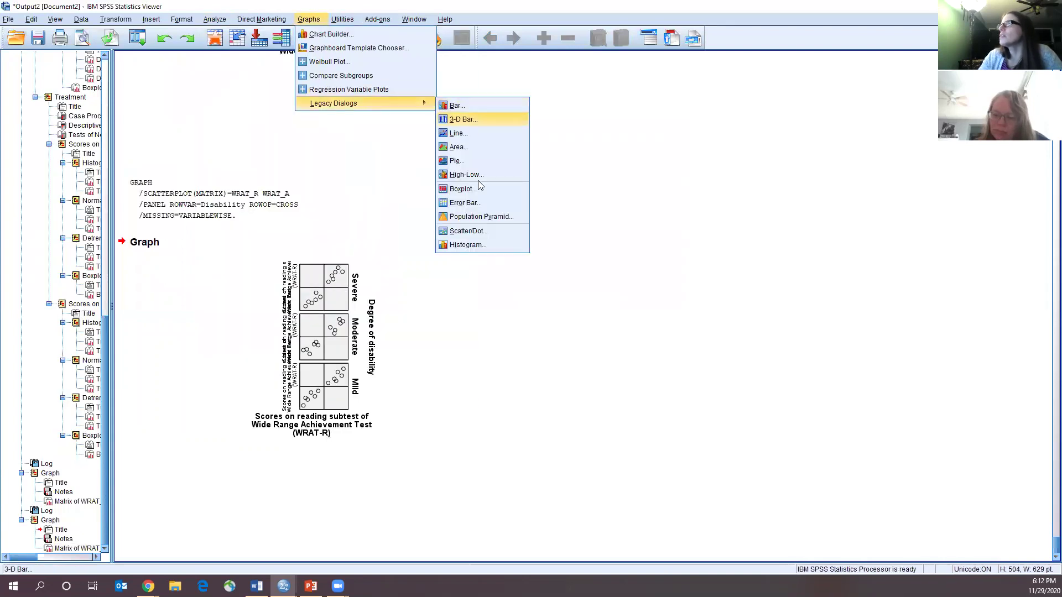
click(468, 231)
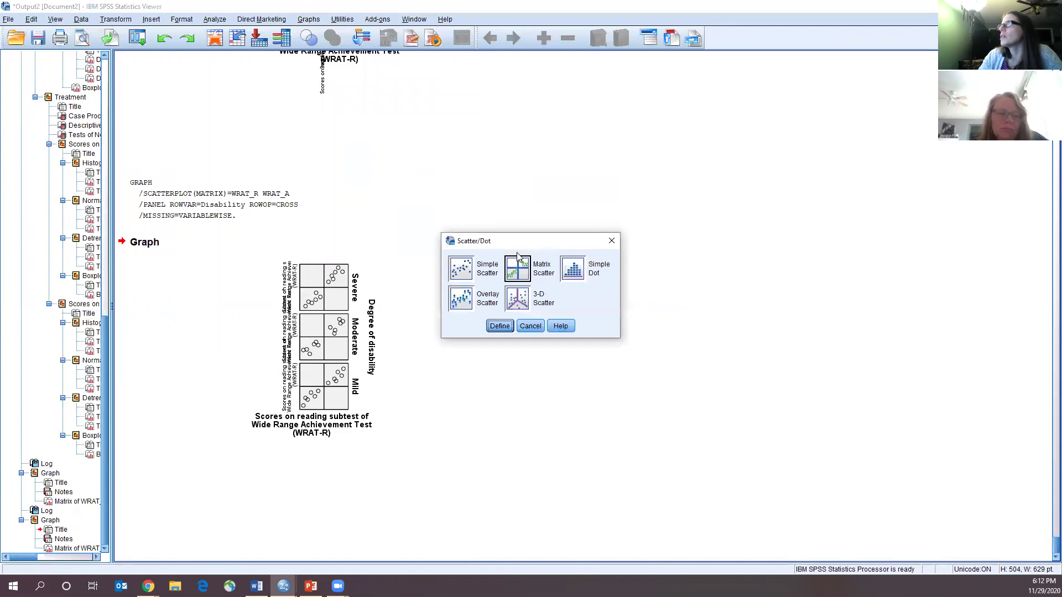
click(499, 326)
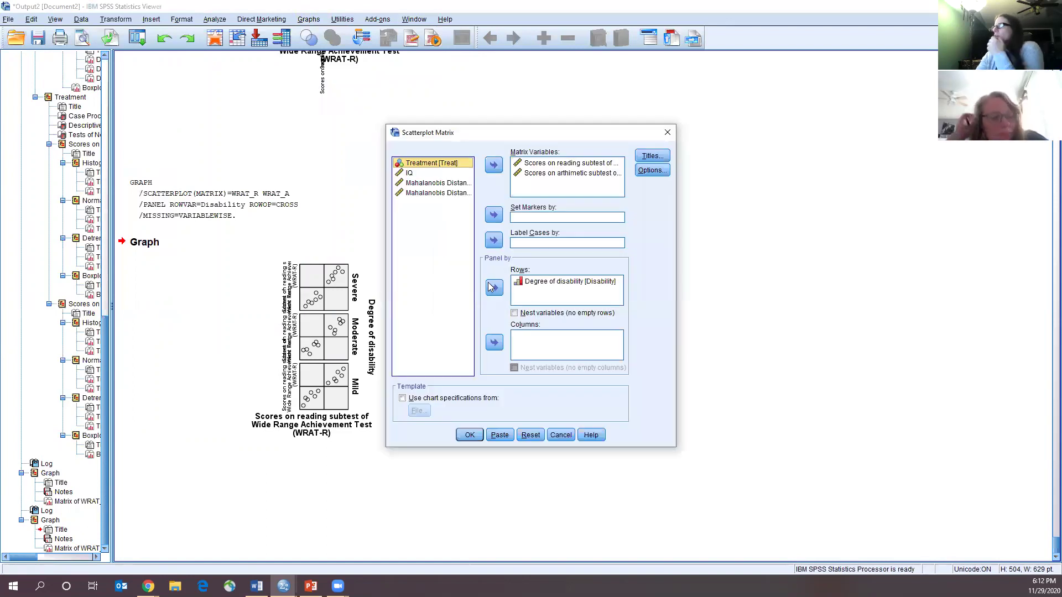
double_click(535, 289)
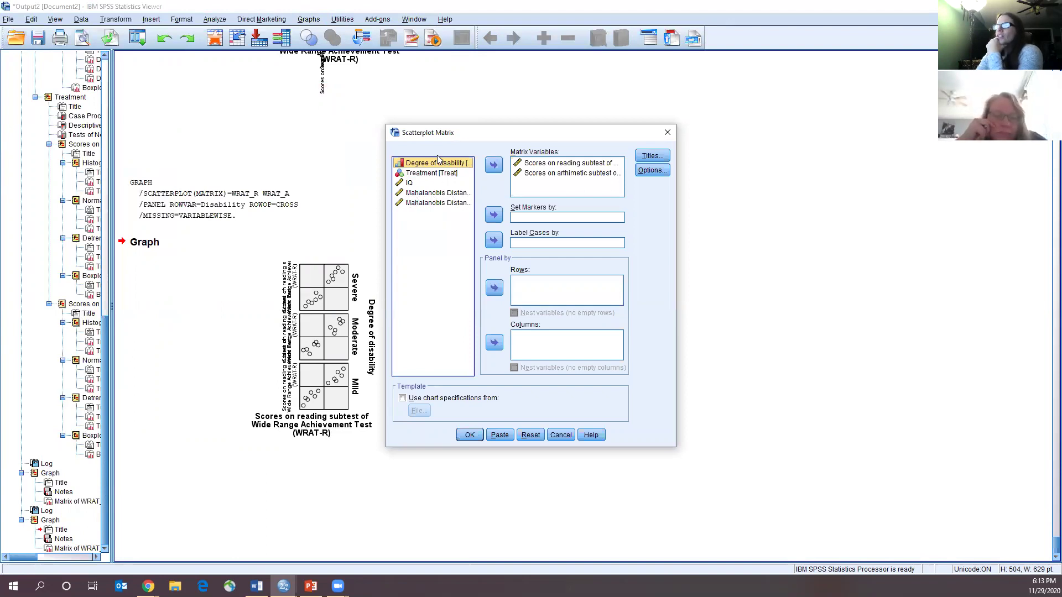
click(440, 193)
click(495, 288)
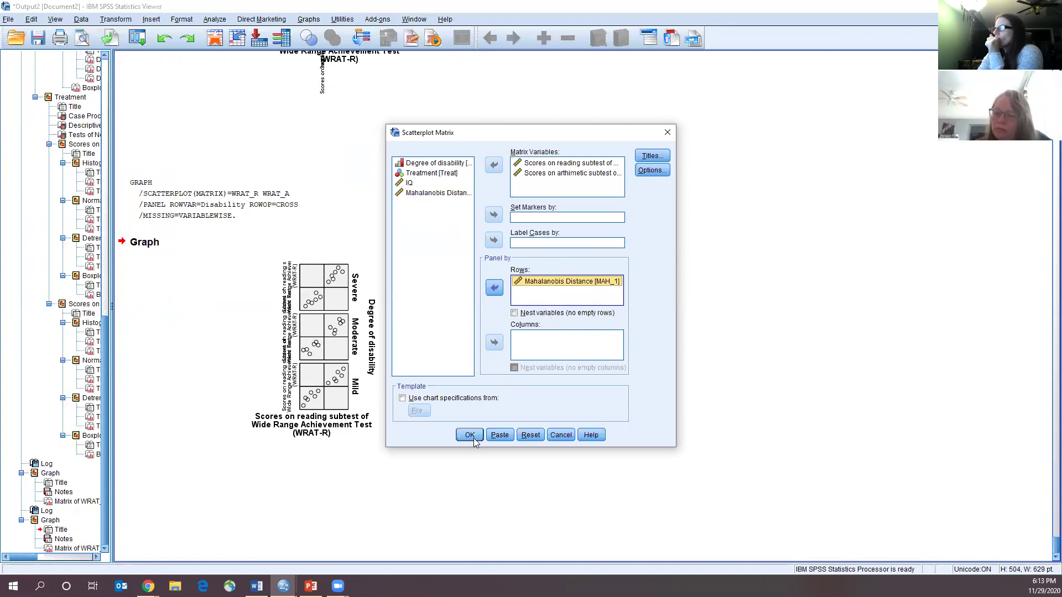
Check that missing cases are excluded variable by variable and generate the scatterplot matrix paneled by Mahalanobis Distance
click(652, 170)
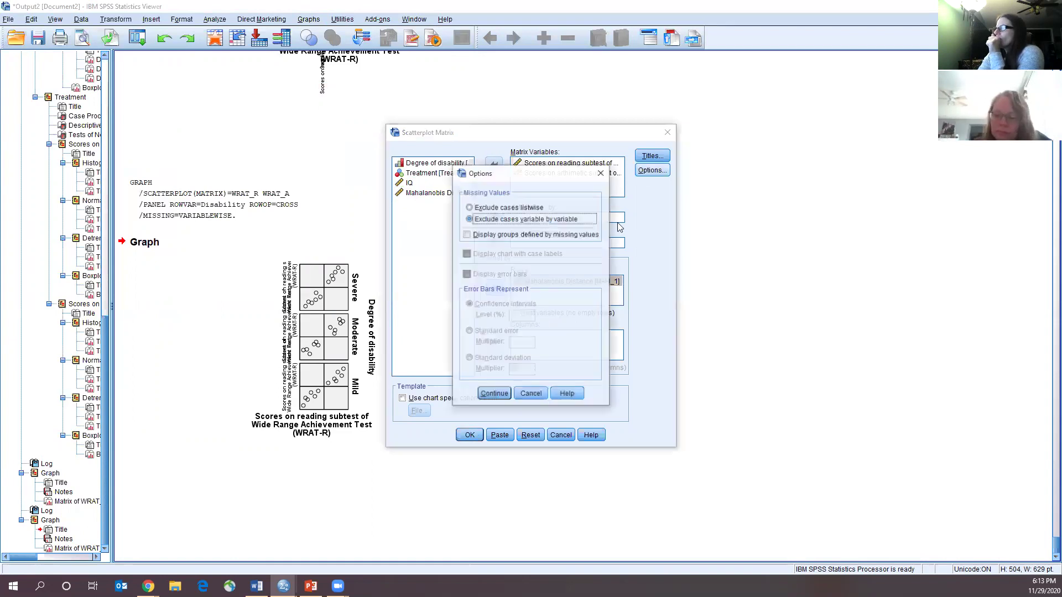
click(494, 396)
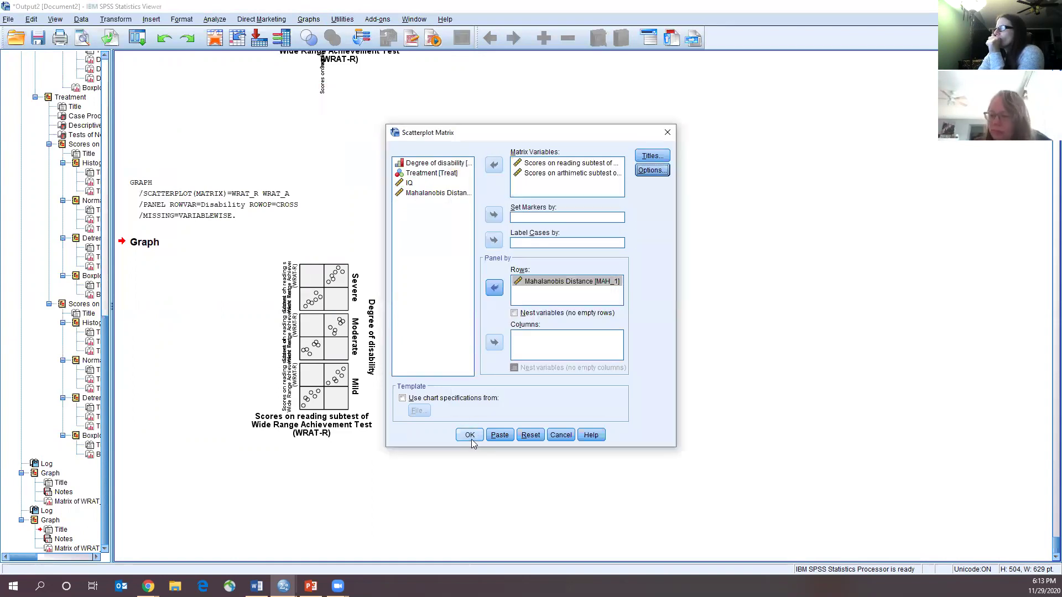
click(470, 436)
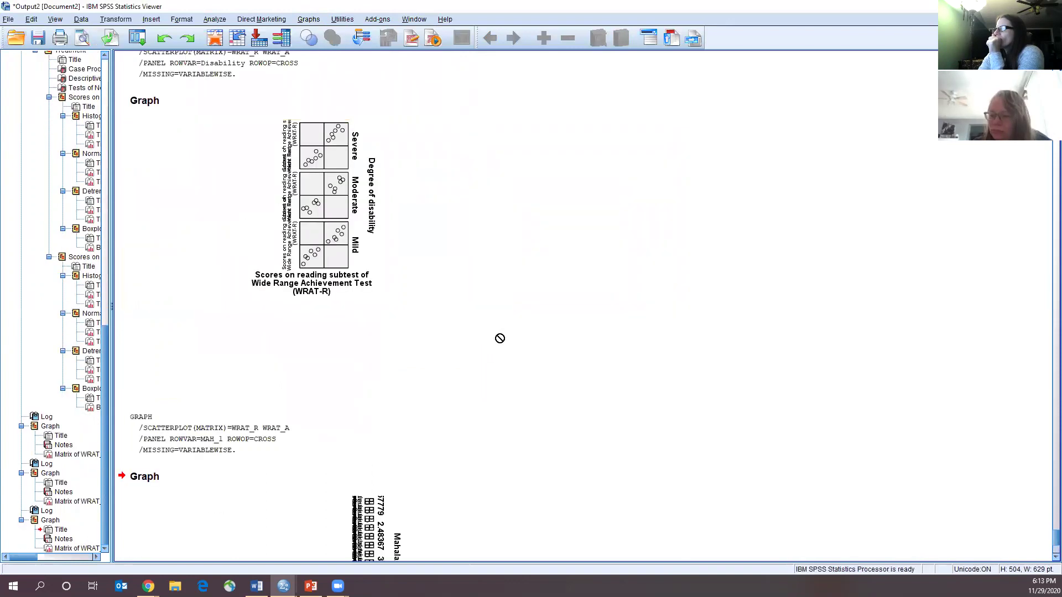
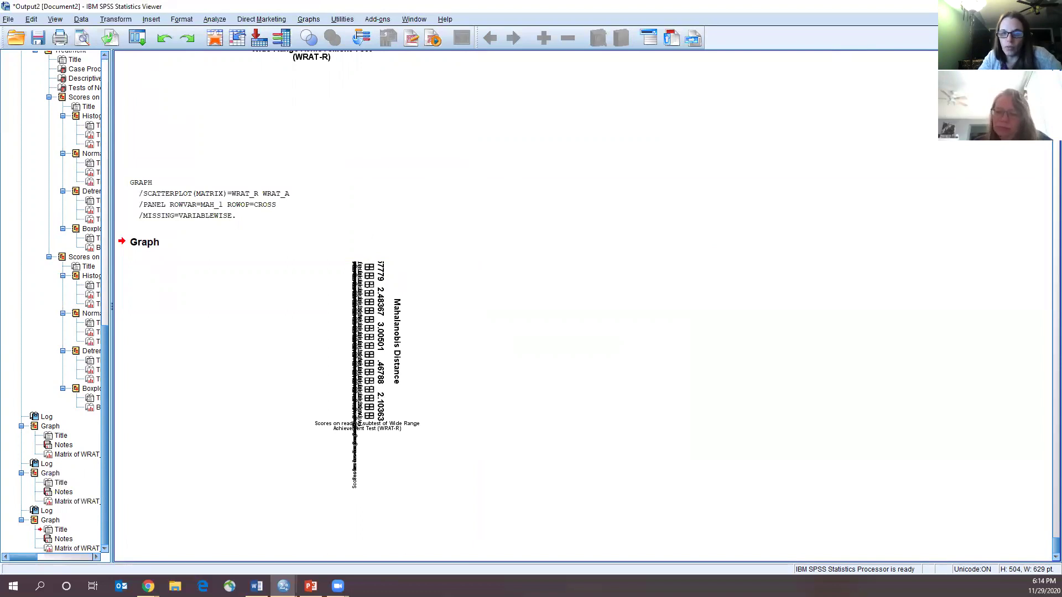
Start a multivariate general linear model, reset its settings, and assign the reading and arithmetic scores as dependent variables
click(216, 20)
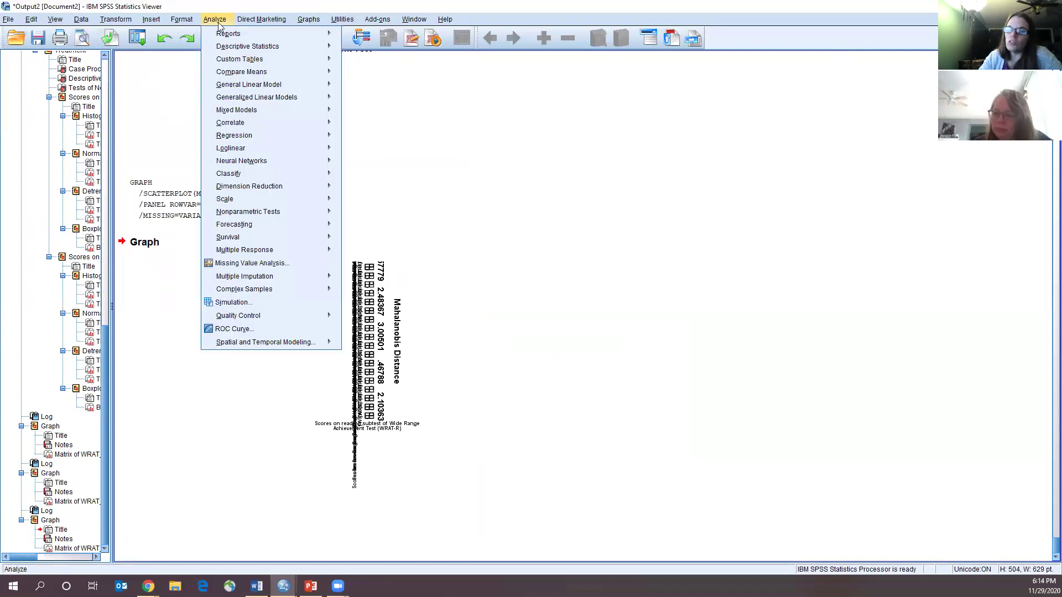
mouse_move(258, 87)
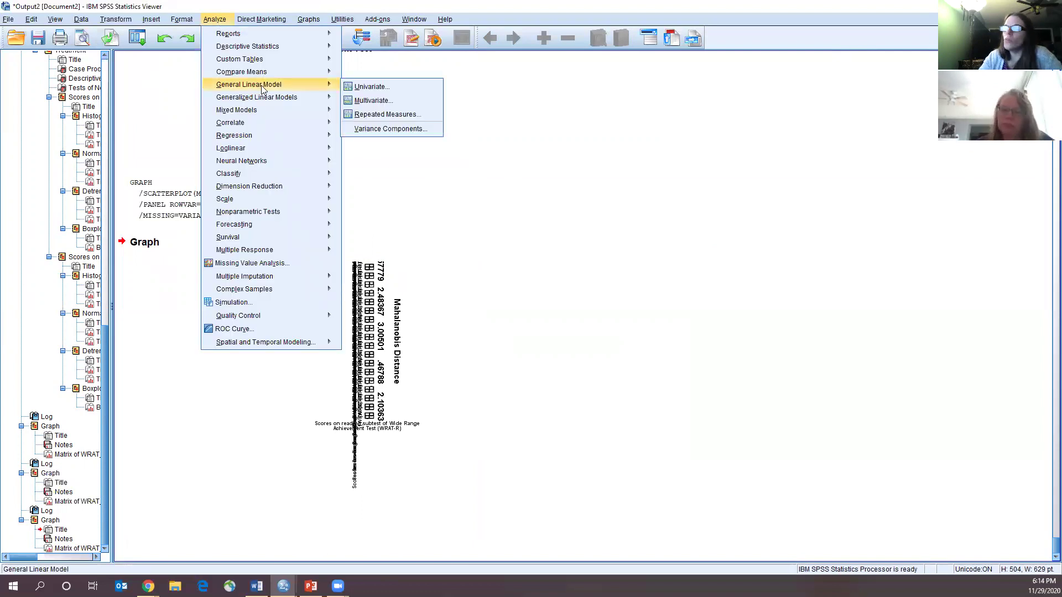
click(373, 101)
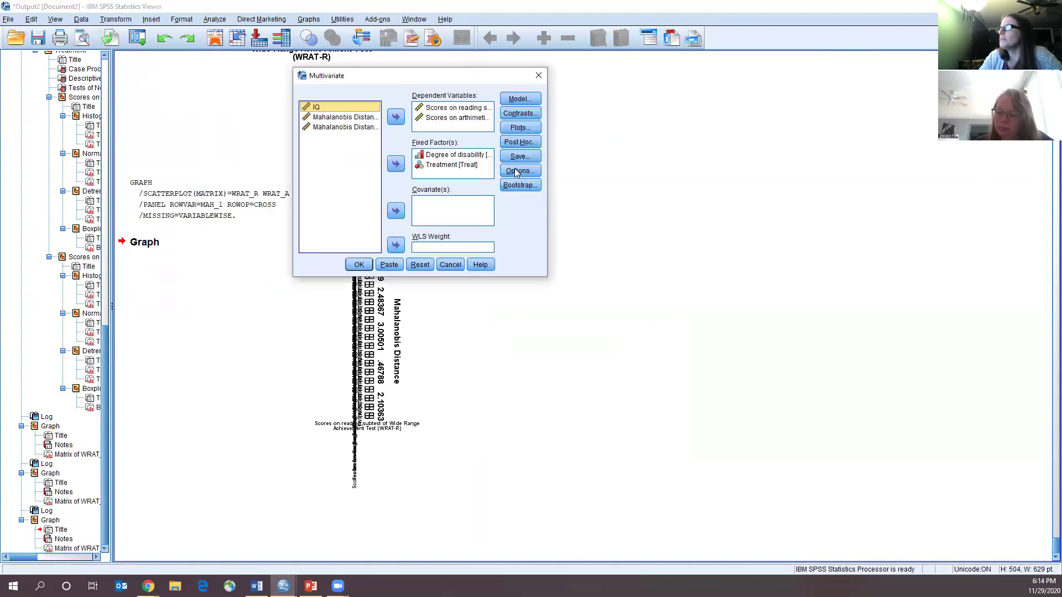
click(419, 264)
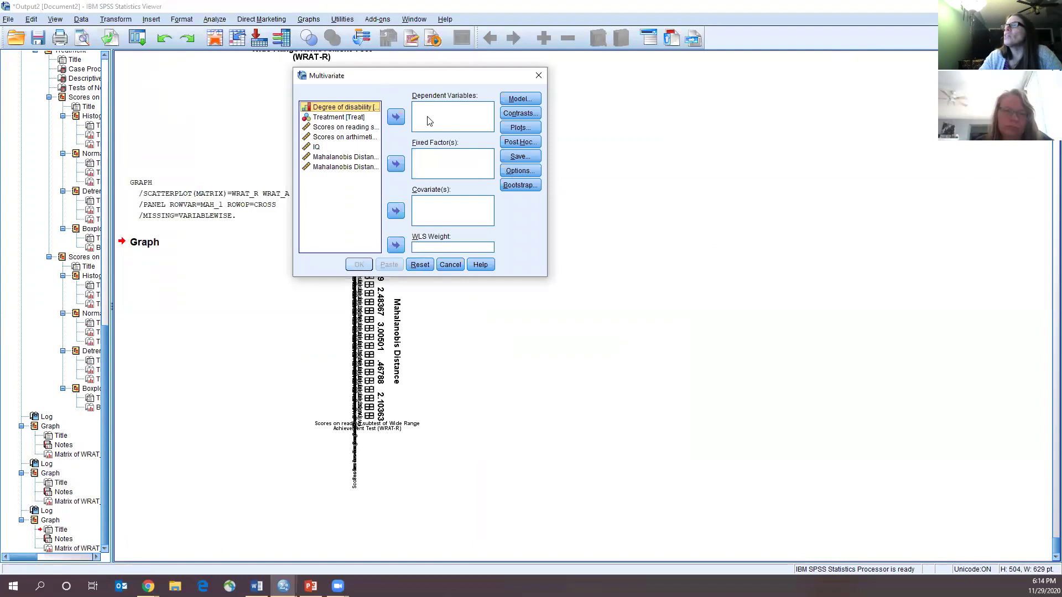
click(348, 127)
click(395, 117)
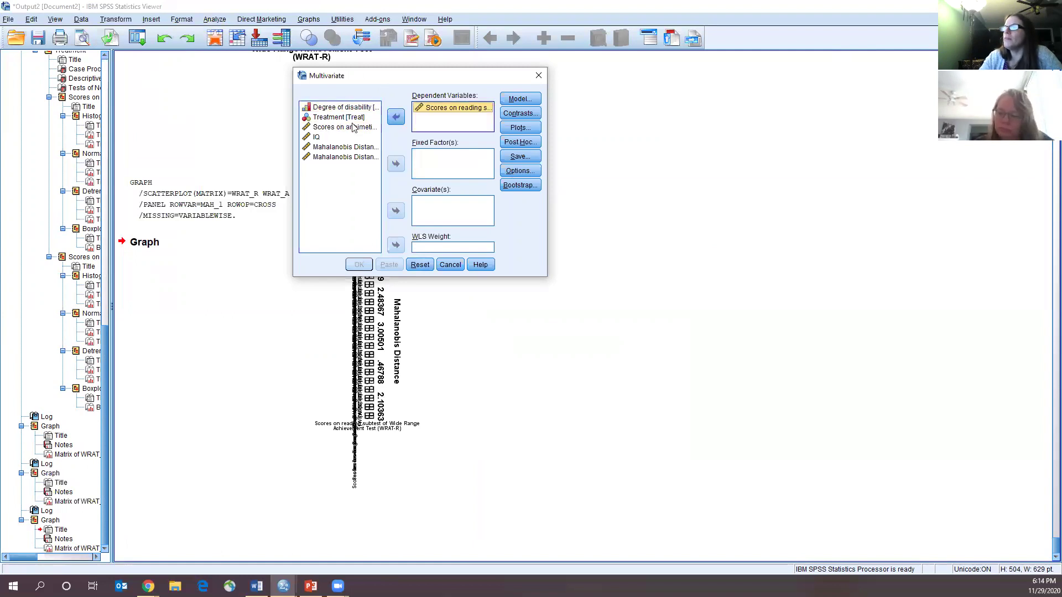
click(395, 117)
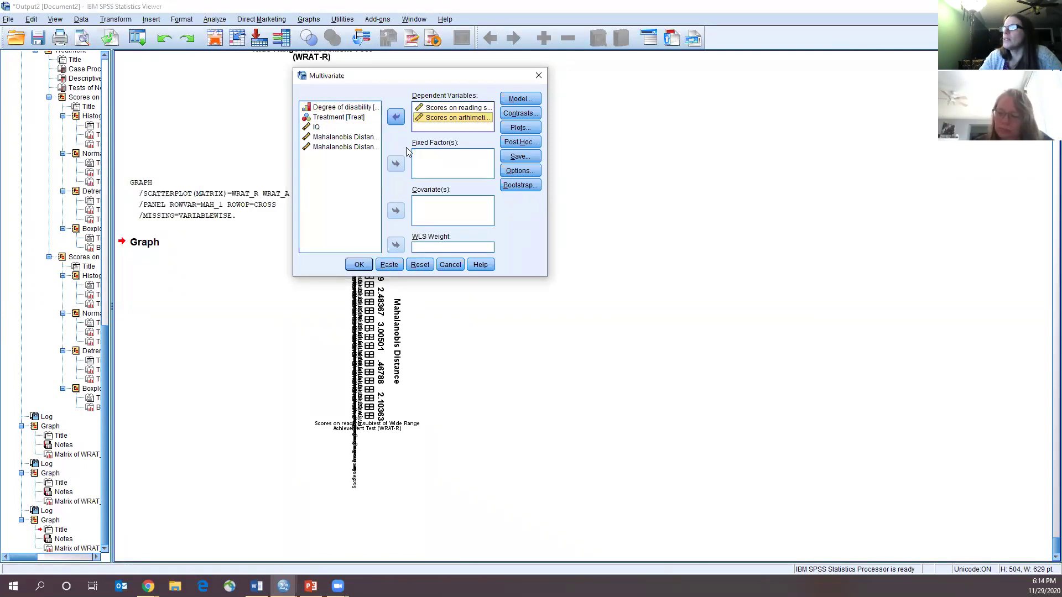
Assign Degree of disability and Treatment as fixed factors of the multivariate model
click(321, 109)
ctrl+click(326, 118)
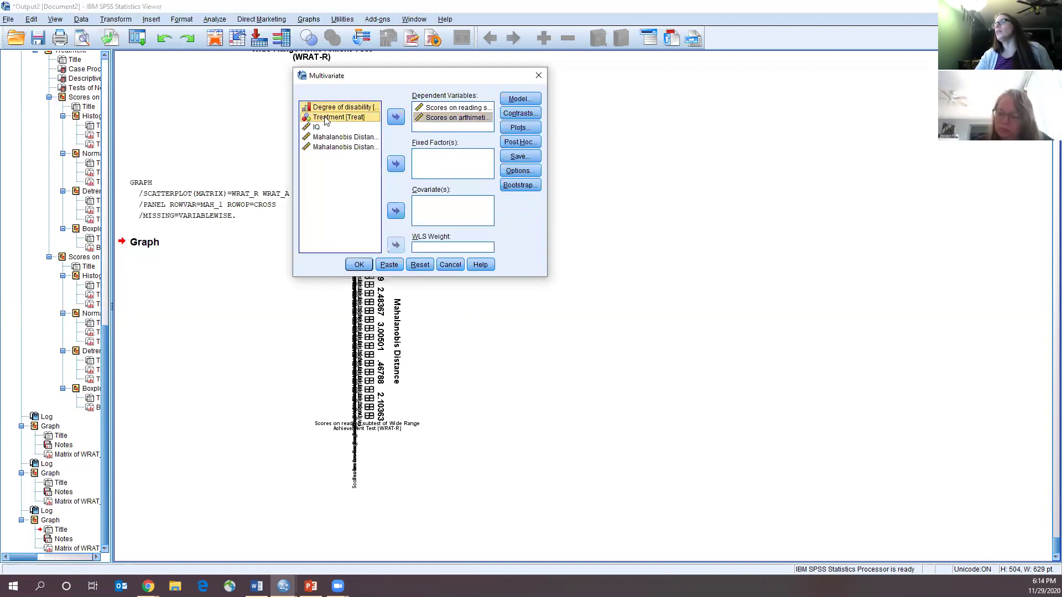
click(396, 164)
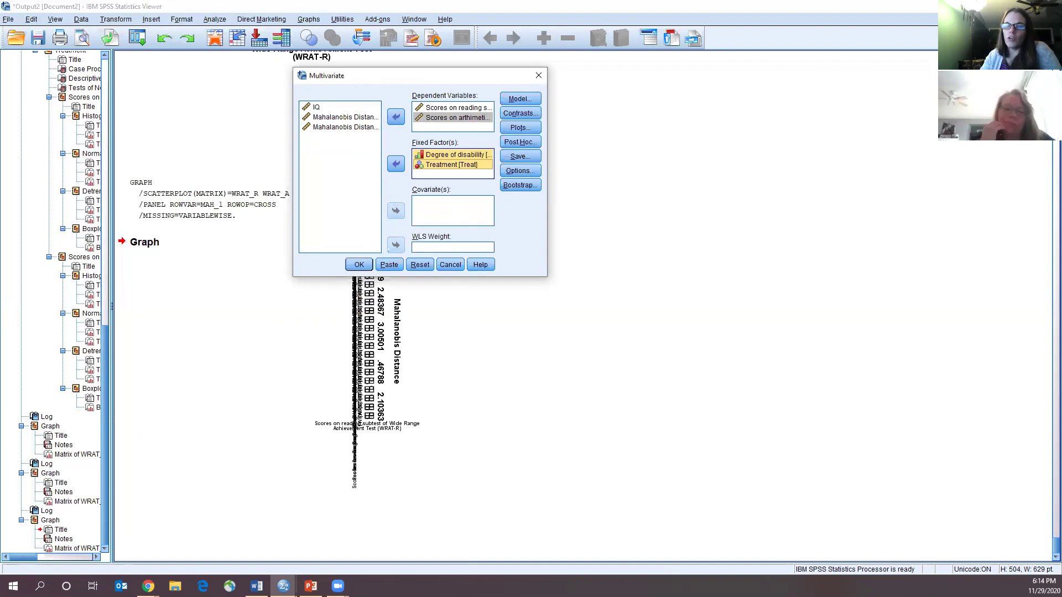
Add separate profile plots for Disability and Treat, each on its own horizontal axis
click(520, 127)
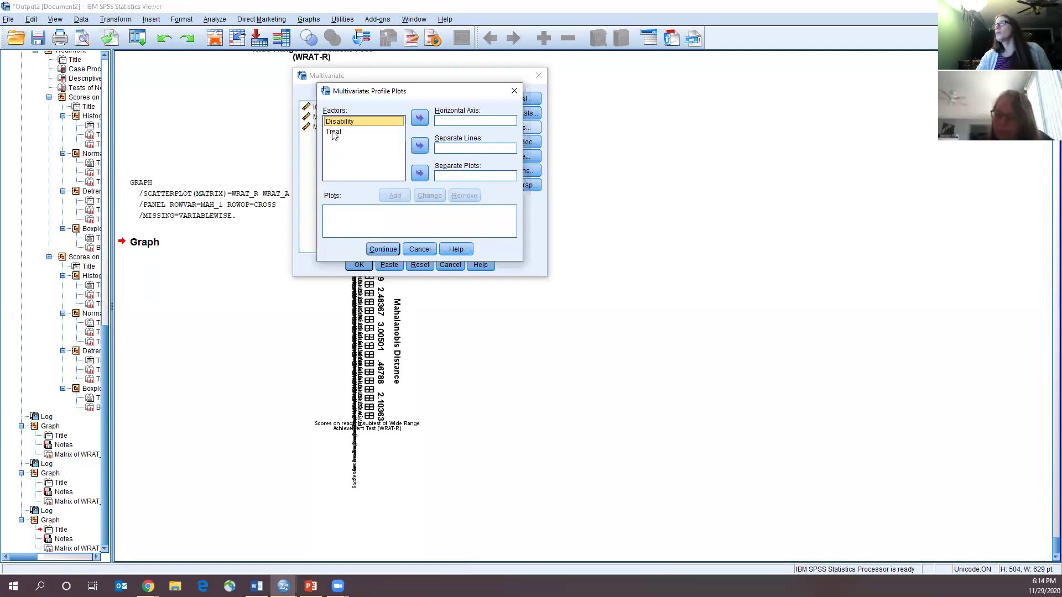
click(354, 132)
click(366, 121)
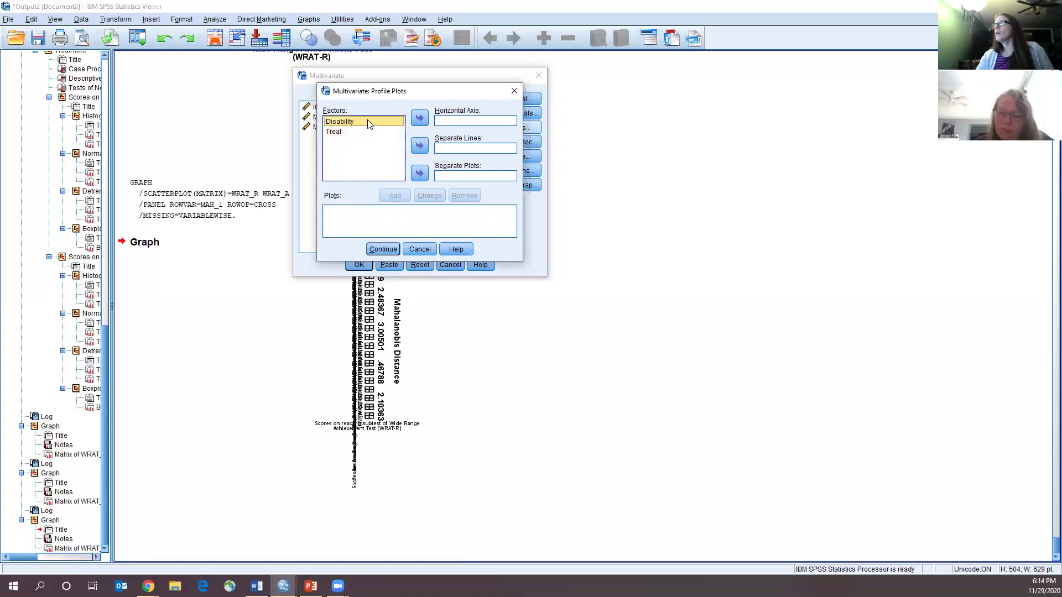
click(419, 118)
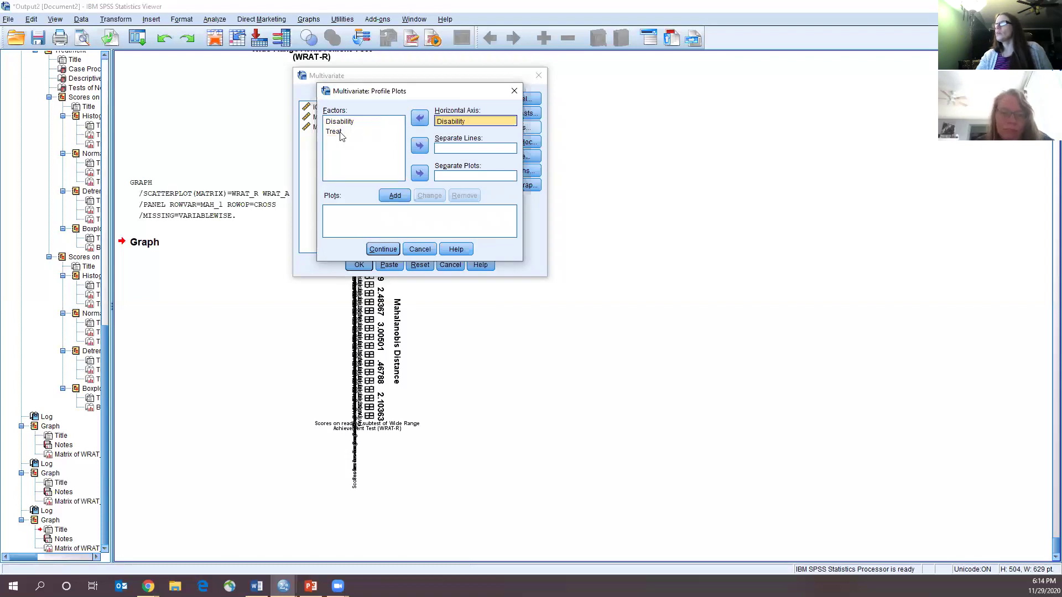
click(338, 133)
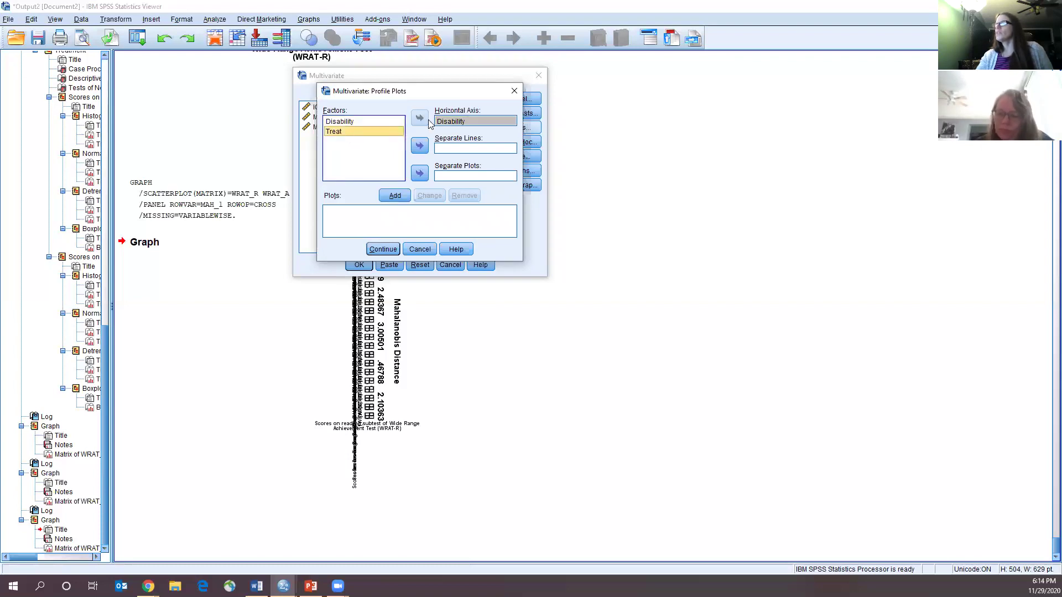
click(385, 196)
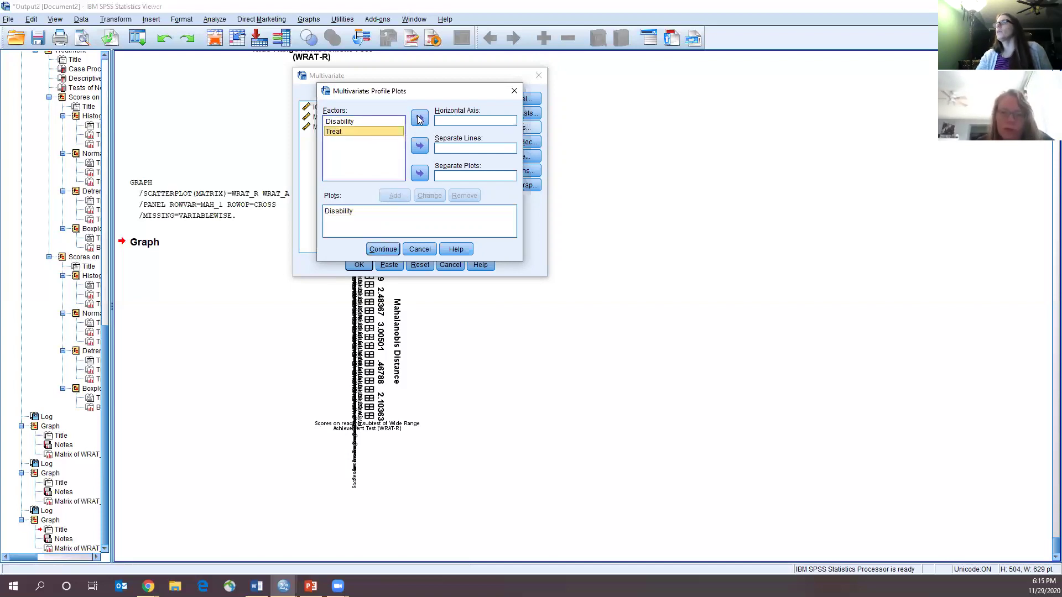
click(419, 118)
click(386, 195)
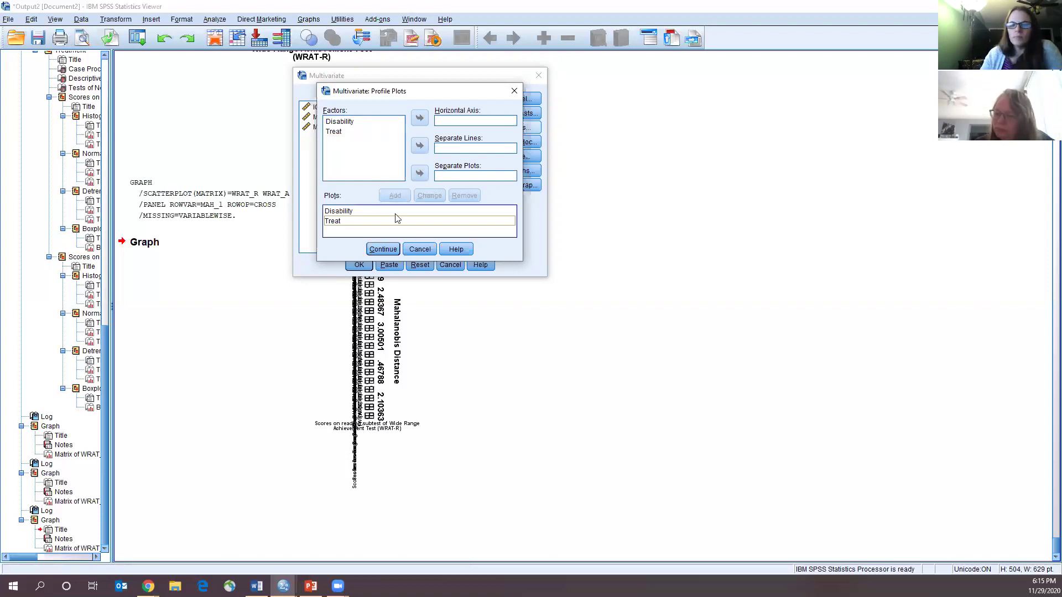
click(384, 250)
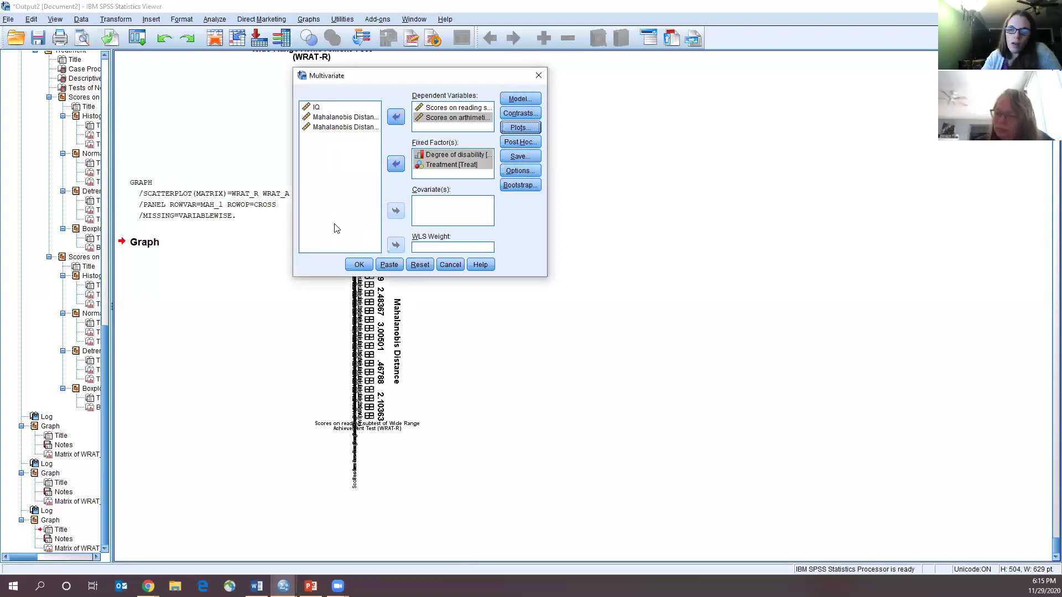
Request Tukey post hoc tests for both Disability and Treat
click(519, 143)
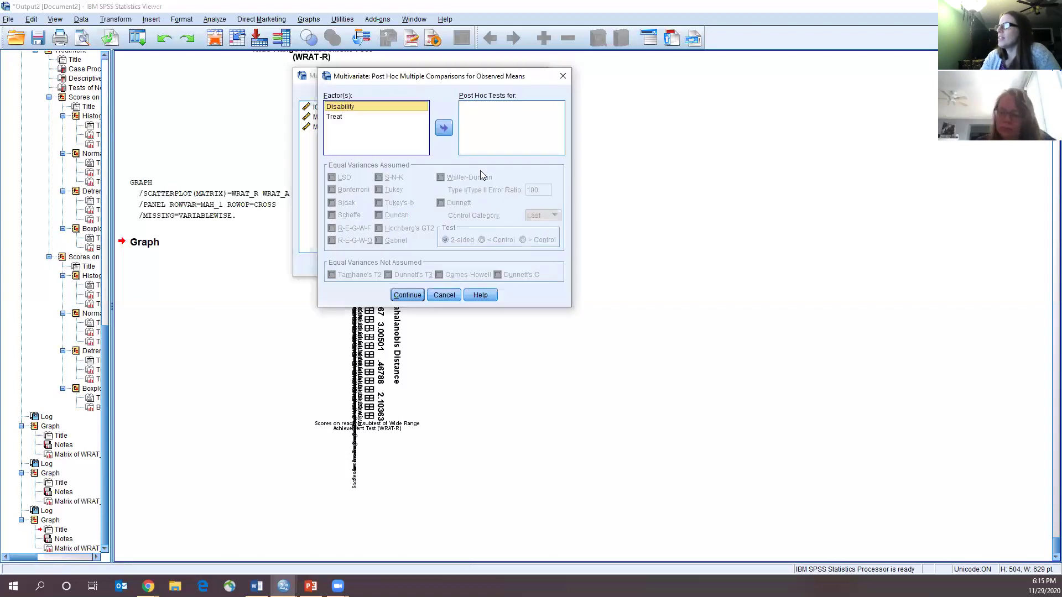
click(443, 128)
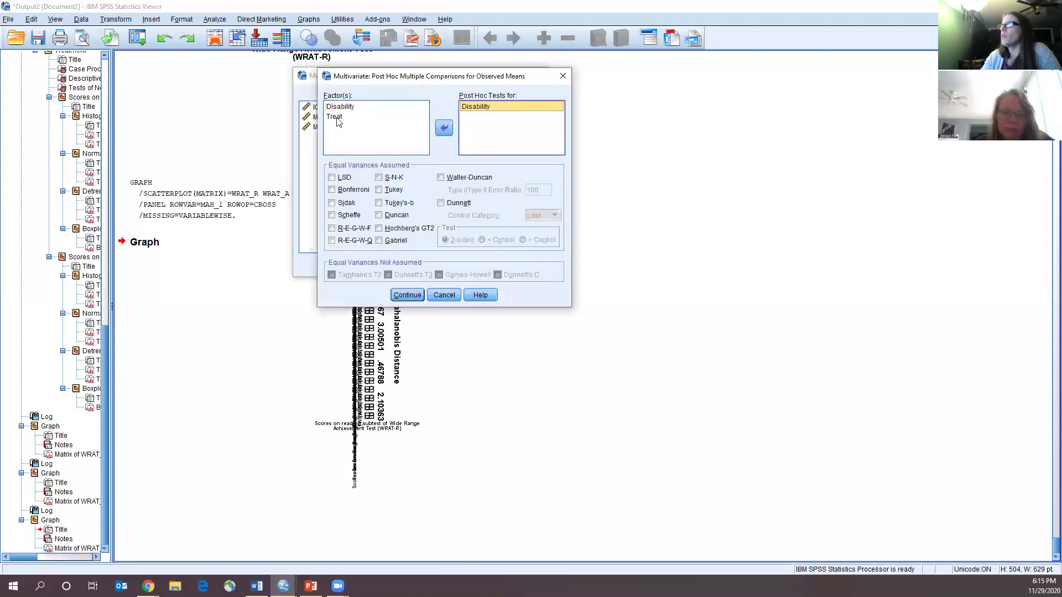
click(410, 118)
click(447, 129)
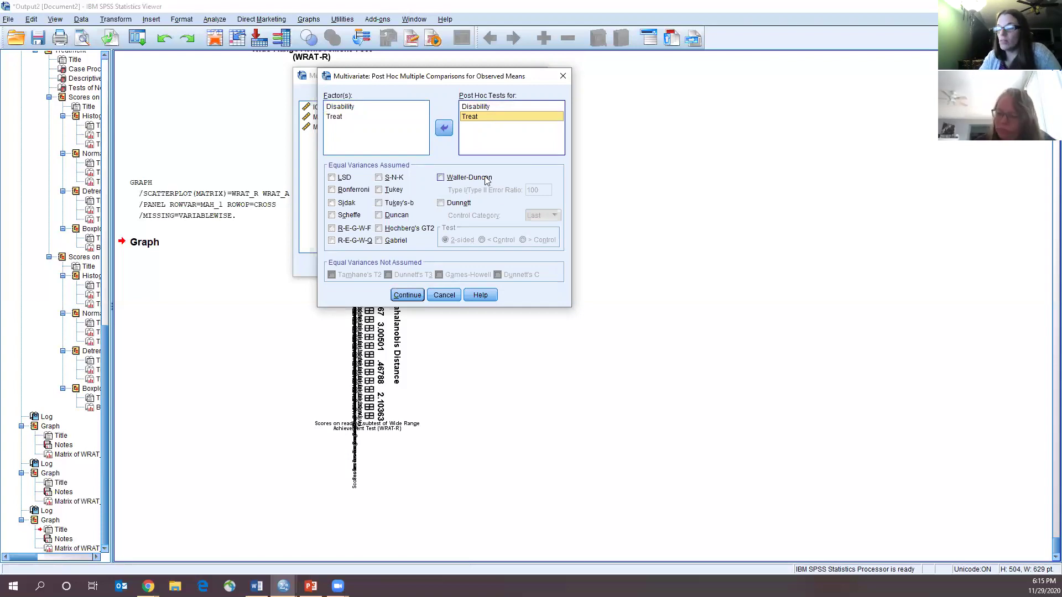
click(380, 191)
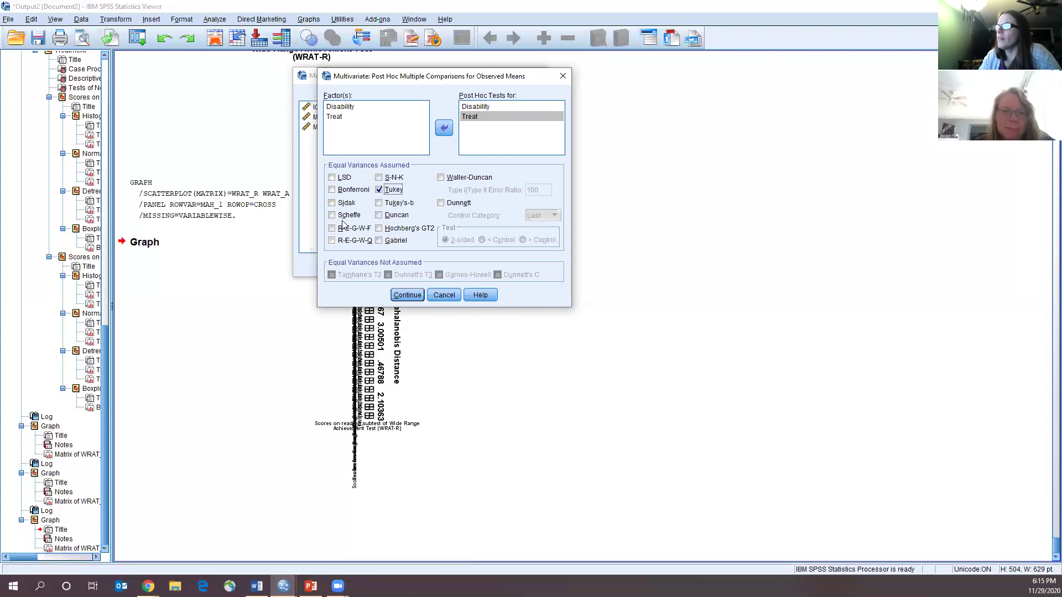
click(408, 295)
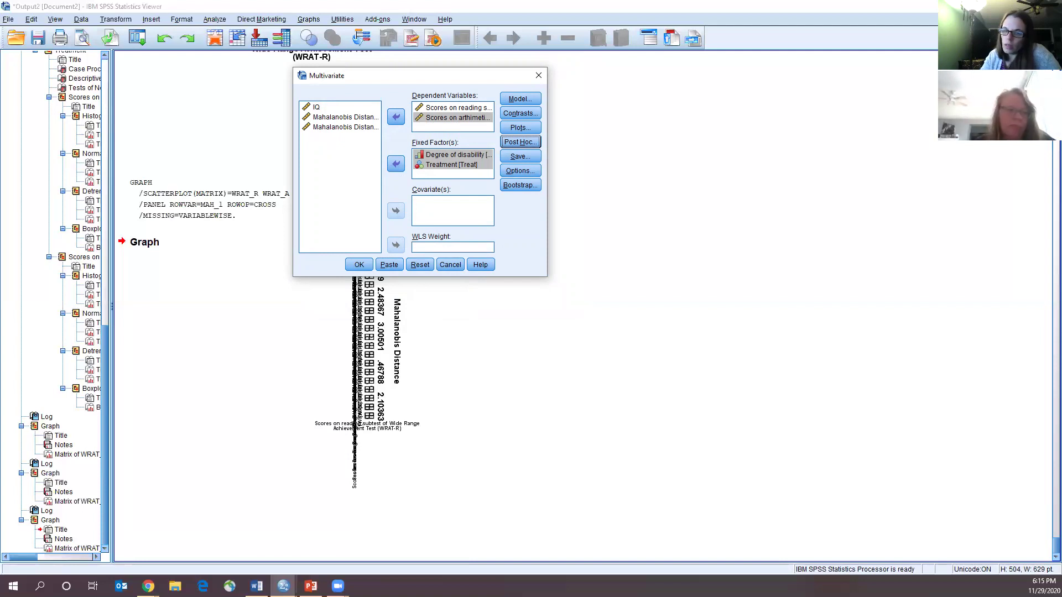
Request estimated marginal means for the overall model, Disability, Treat, and the Disability*Treat interaction
click(525, 171)
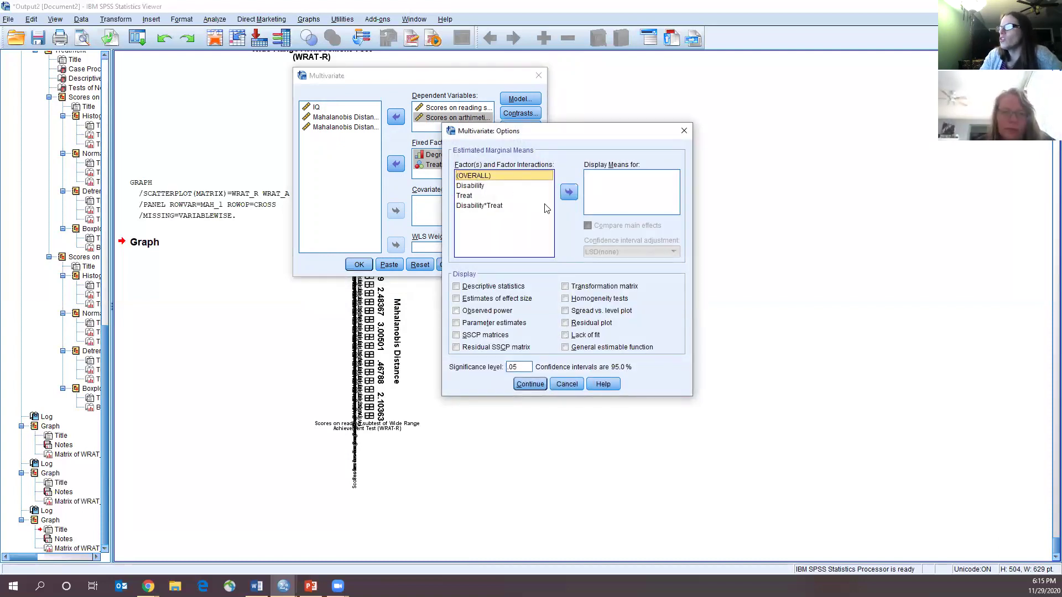
shift+click(471, 187)
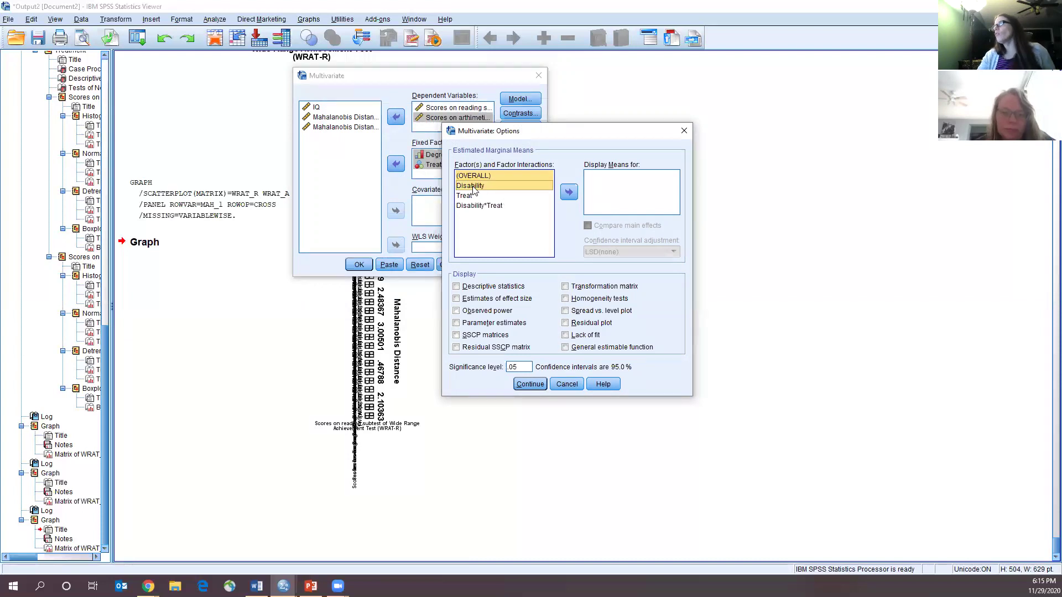
shift+click(474, 206)
click(569, 194)
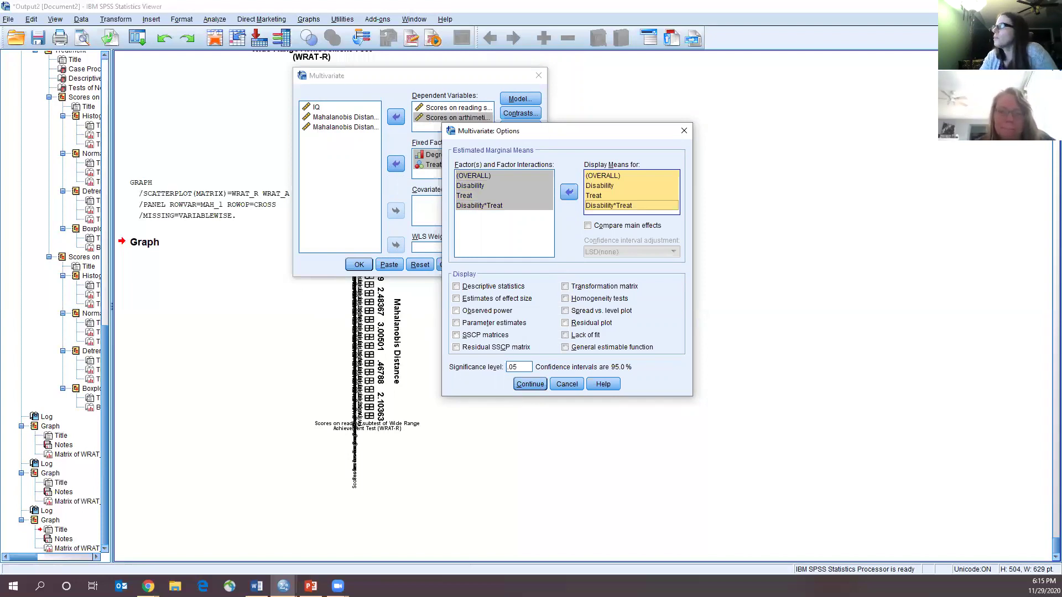
Include descriptive statistics, estimates of effect size, homogeneity tests and the residual plot, and run the multivariate analysis
click(461, 288)
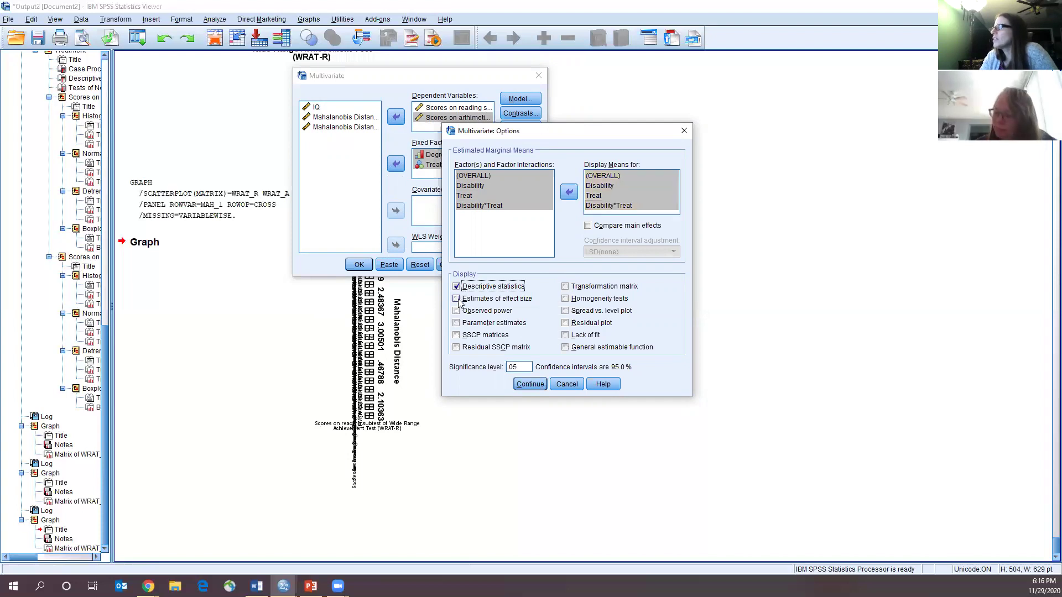
click(457, 299)
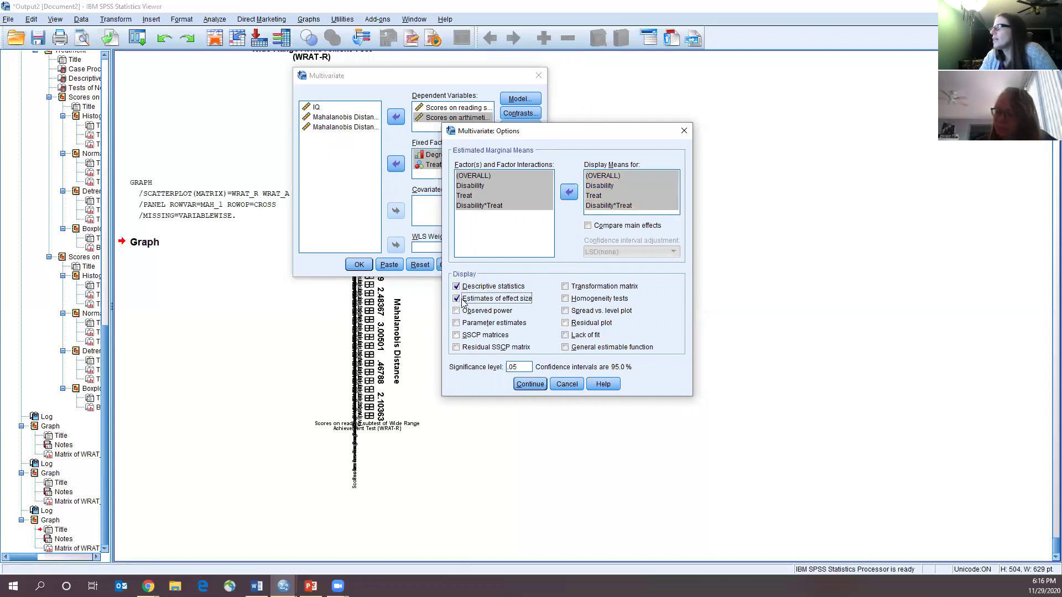
click(565, 299)
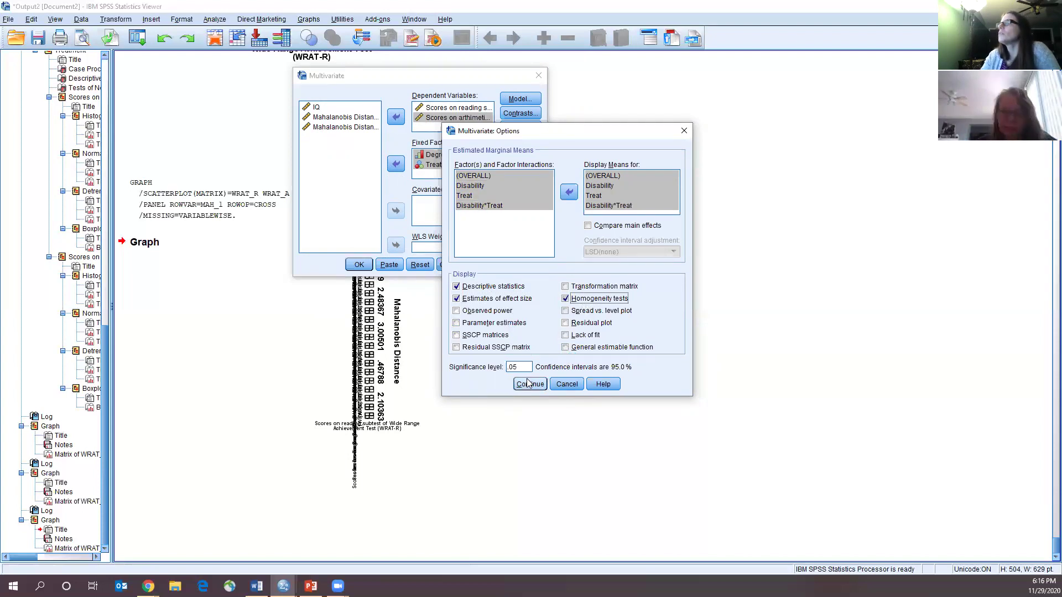
click(566, 324)
click(531, 384)
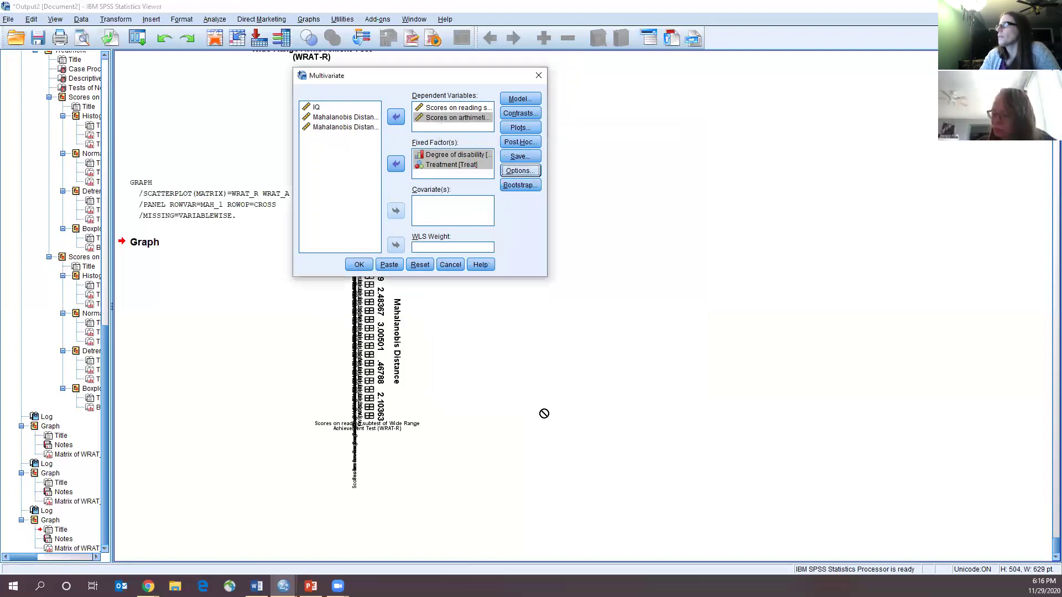
click(358, 265)
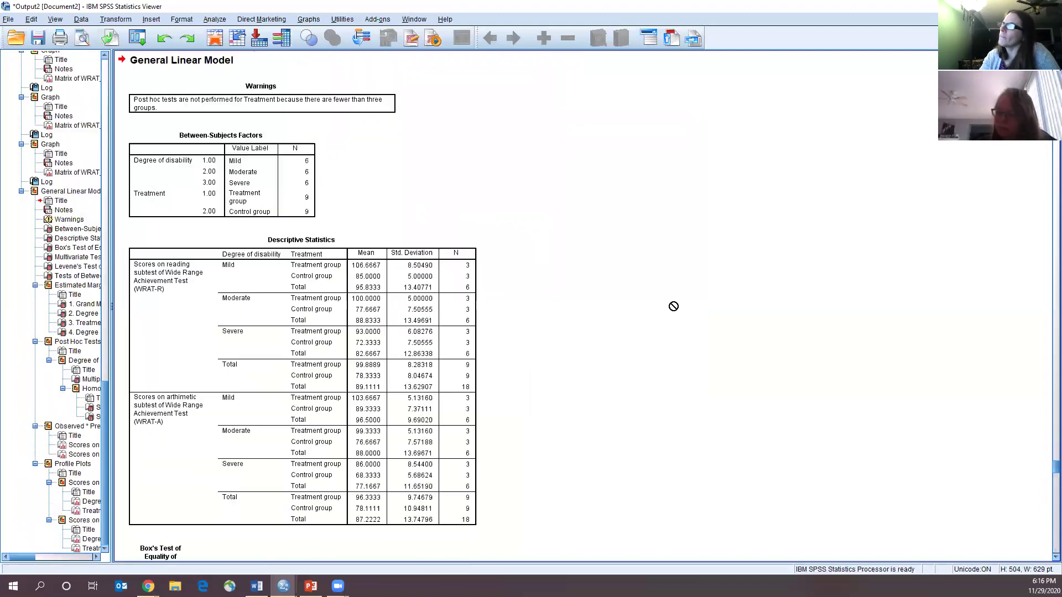
Select the Between-Subjects Factors table in the output and switch to the Module 6 Homework Lab Part 1 document in Word
click(267, 130)
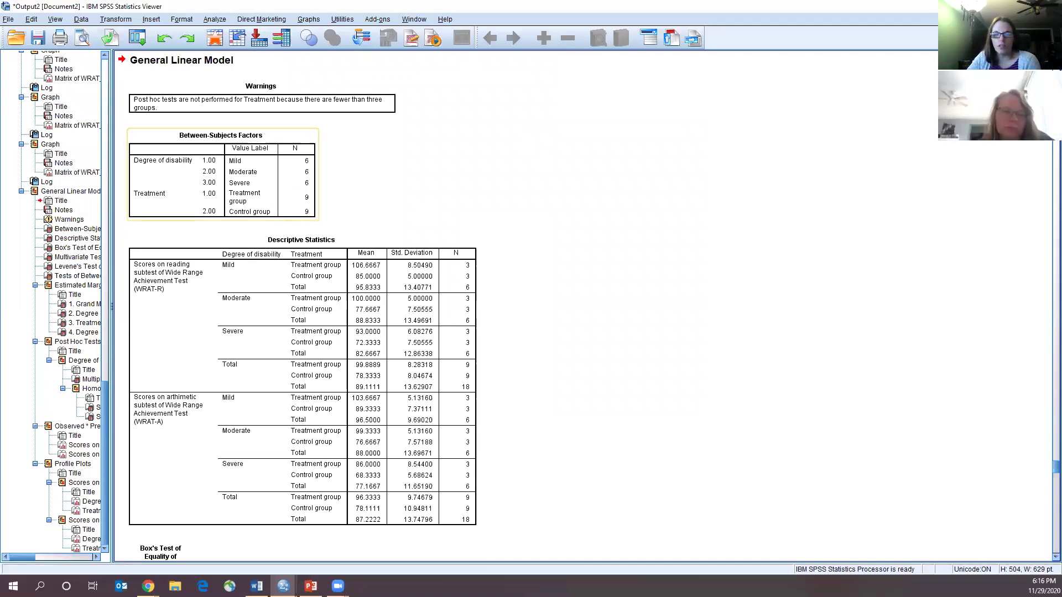
click(256, 585)
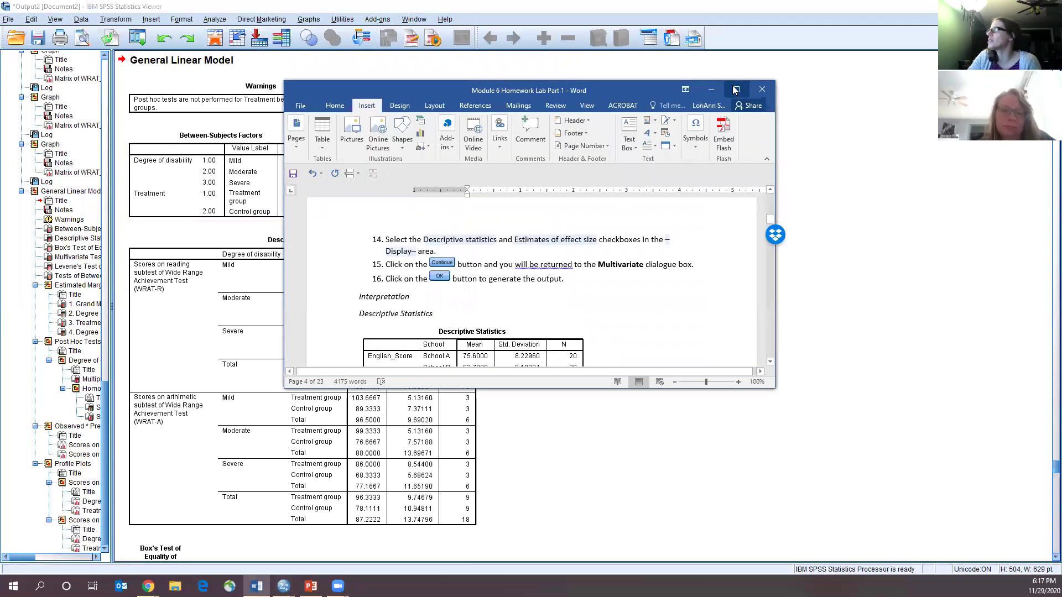
Highlight the Sig. value in yellow in the Box's Test table under Assumption 8 of the homework document
key(super+Up)
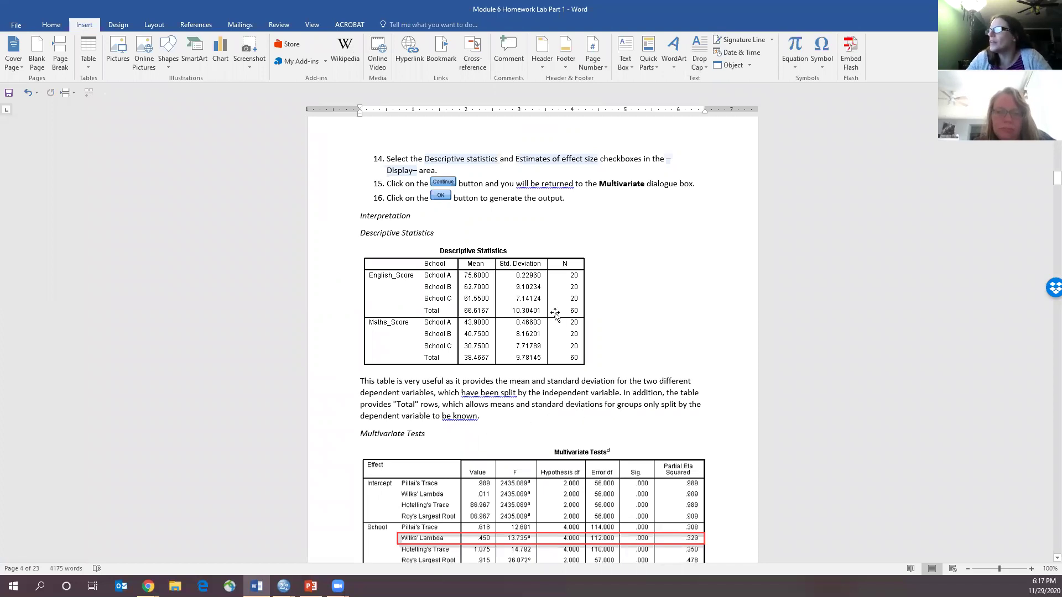
scroll(564, 324, down, 20)
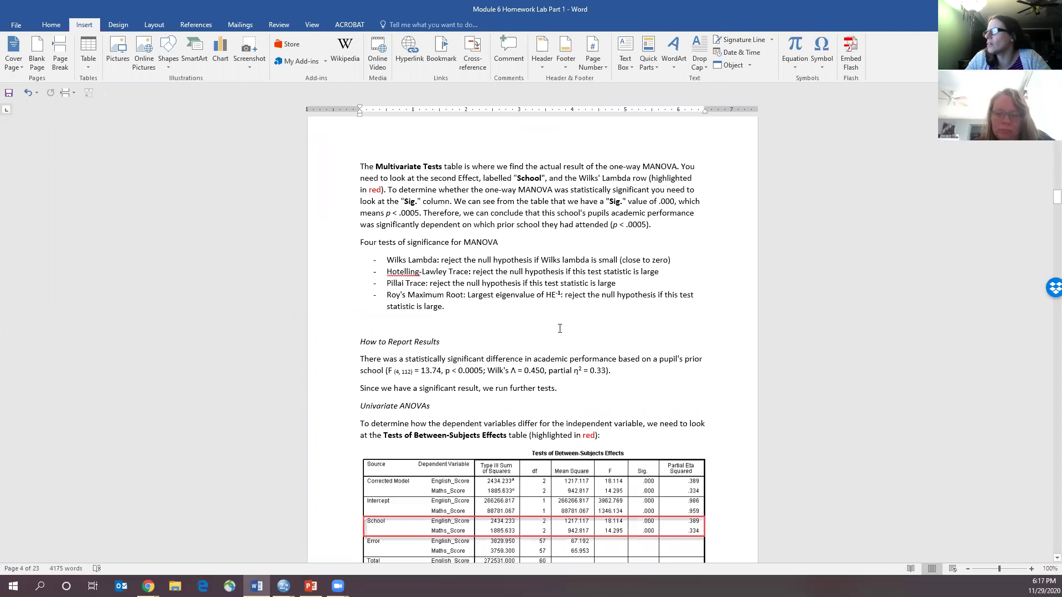
scroll(552, 330, down, 20)
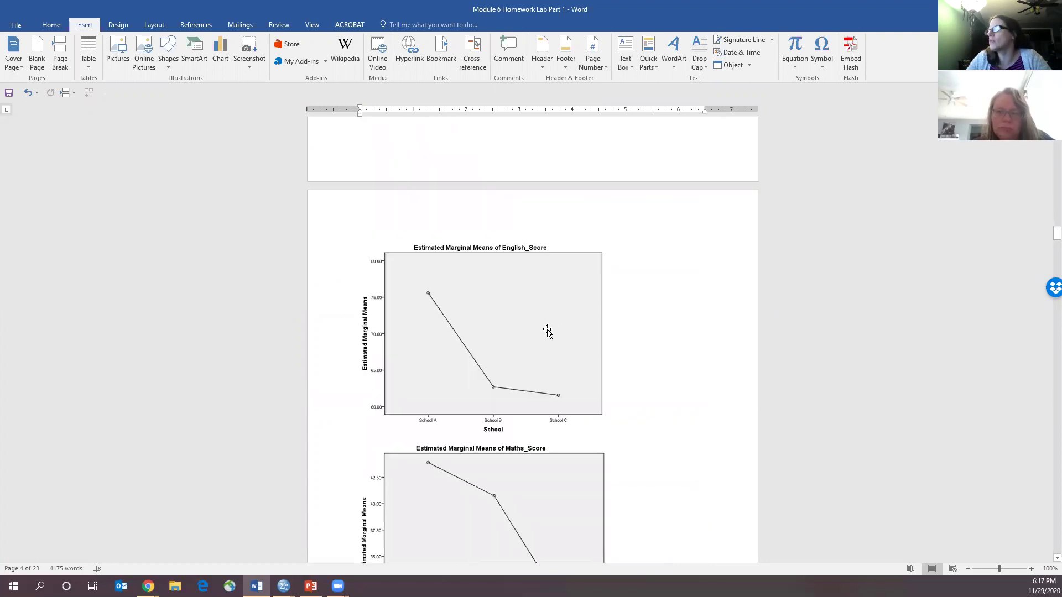
scroll(546, 330, down, 15)
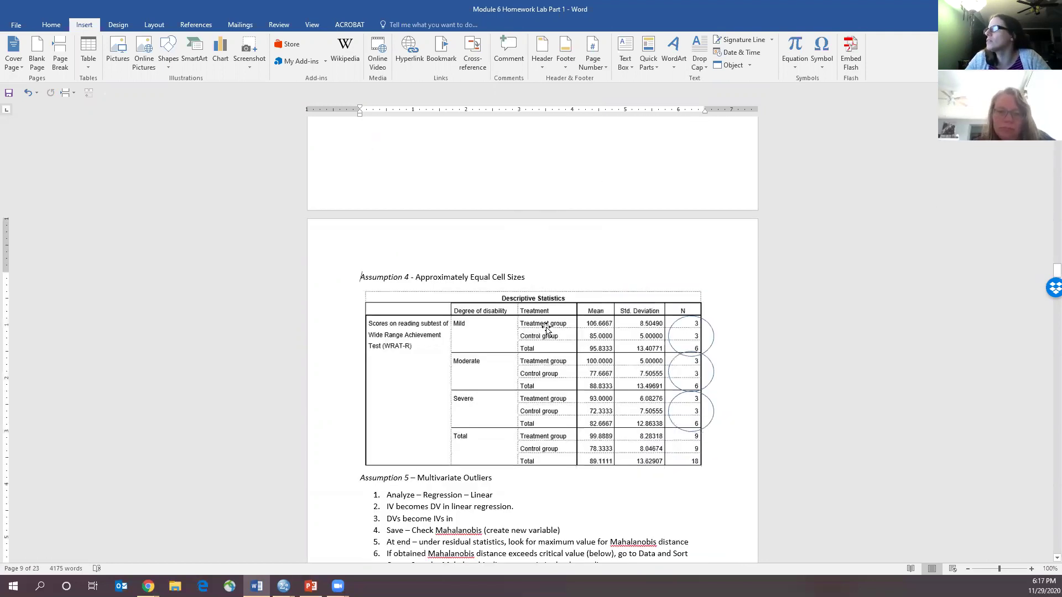
scroll(544, 324, down, 15)
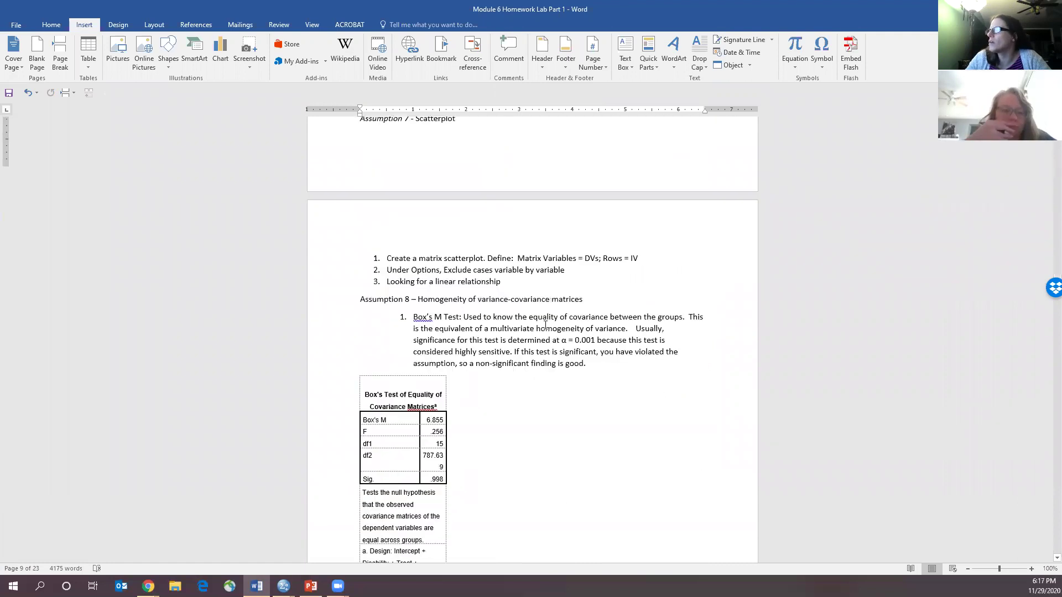
scroll(529, 331, up, 2)
scroll(529, 332, up, 3)
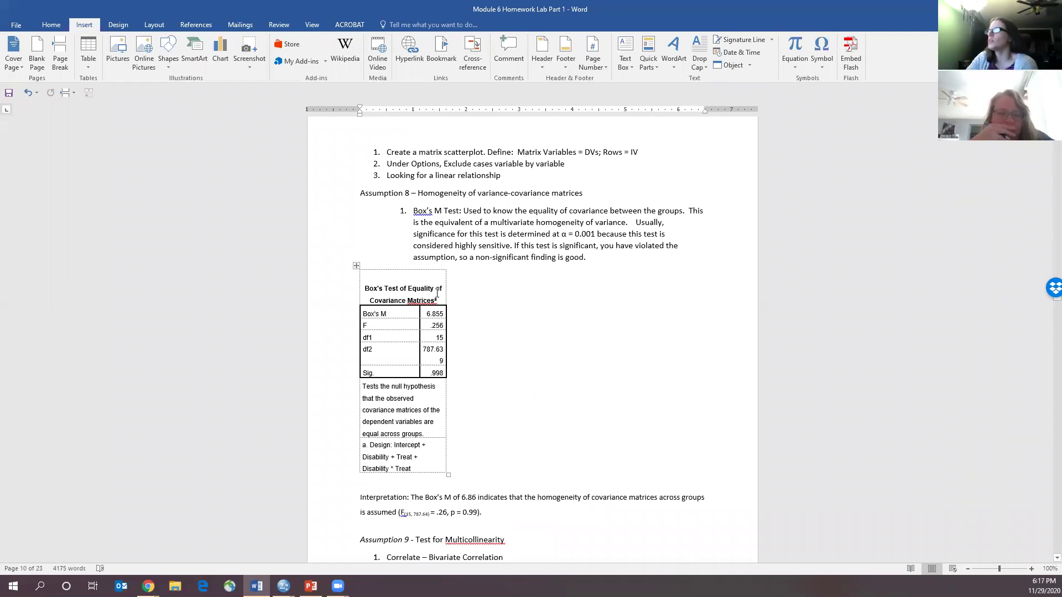
double_click(430, 373)
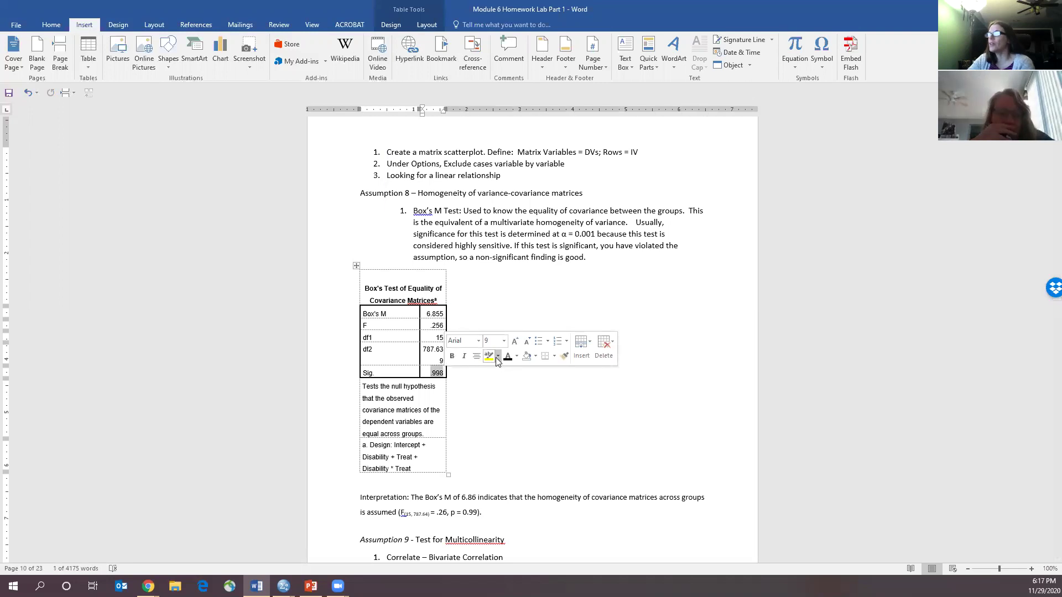
click(489, 356)
click(476, 382)
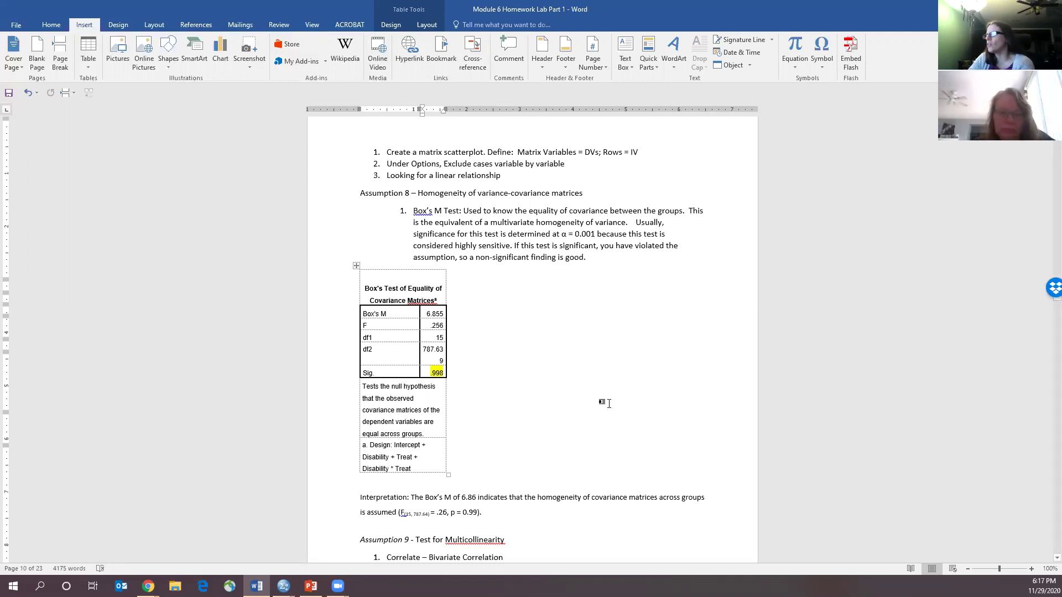
Compare the Box's M interpretation with the table's degrees of freedom and rewrite its F value with a leading zero as 0.26
scroll(392, 402, down, 3)
drag(411, 392, 495, 408)
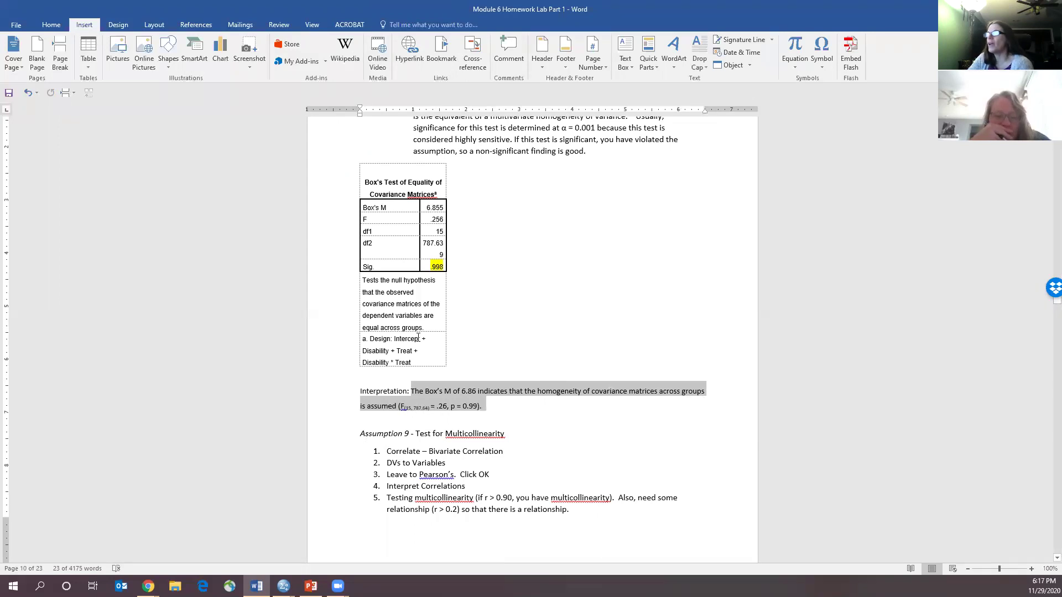
drag(436, 231, 443, 231)
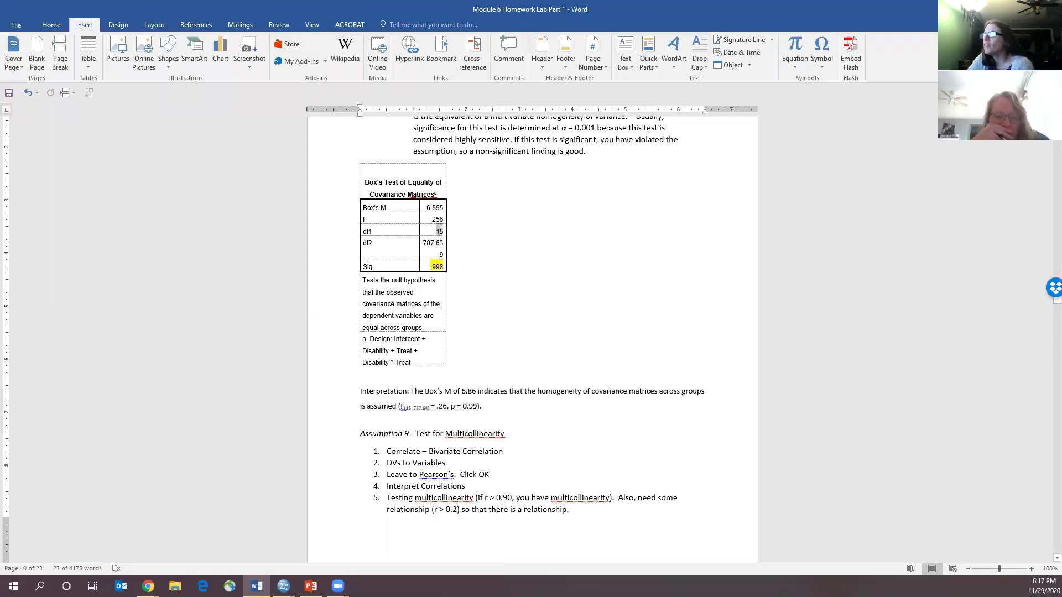
drag(412, 408, 404, 406)
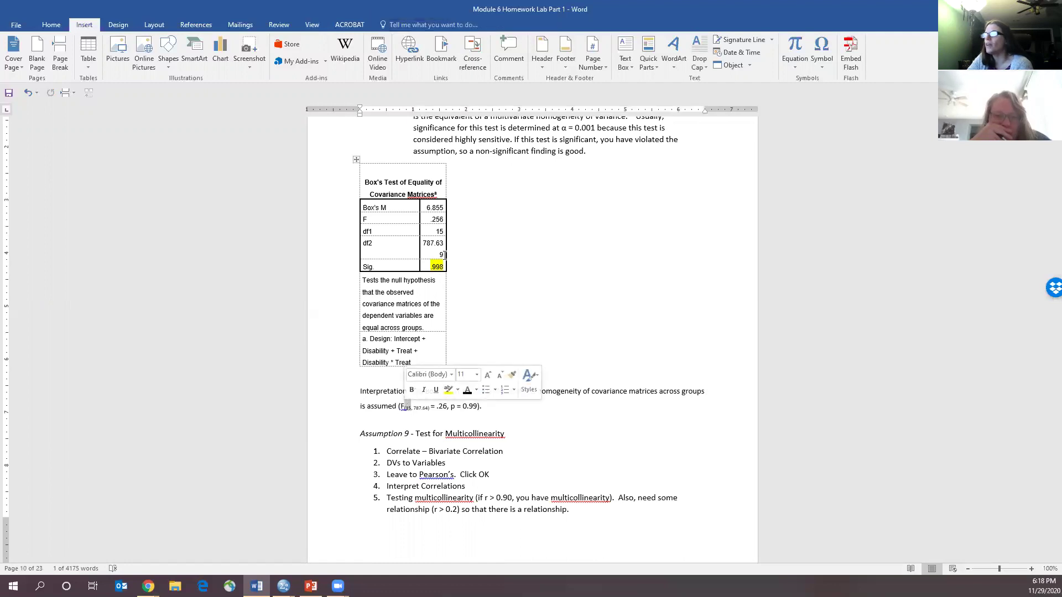
drag(423, 243, 444, 255)
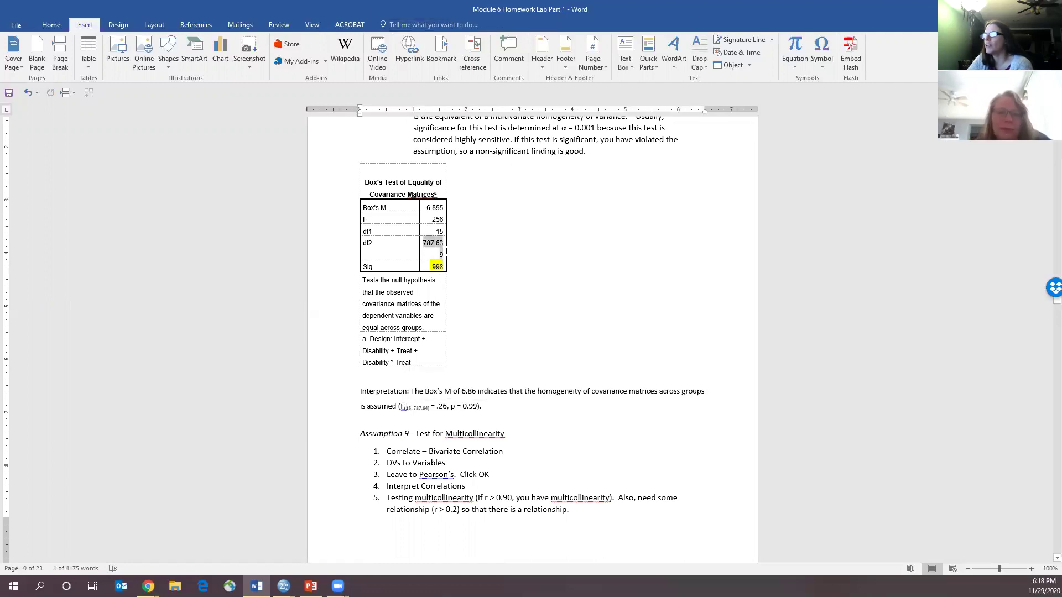
drag(414, 409, 430, 409)
click(438, 407)
text(0)
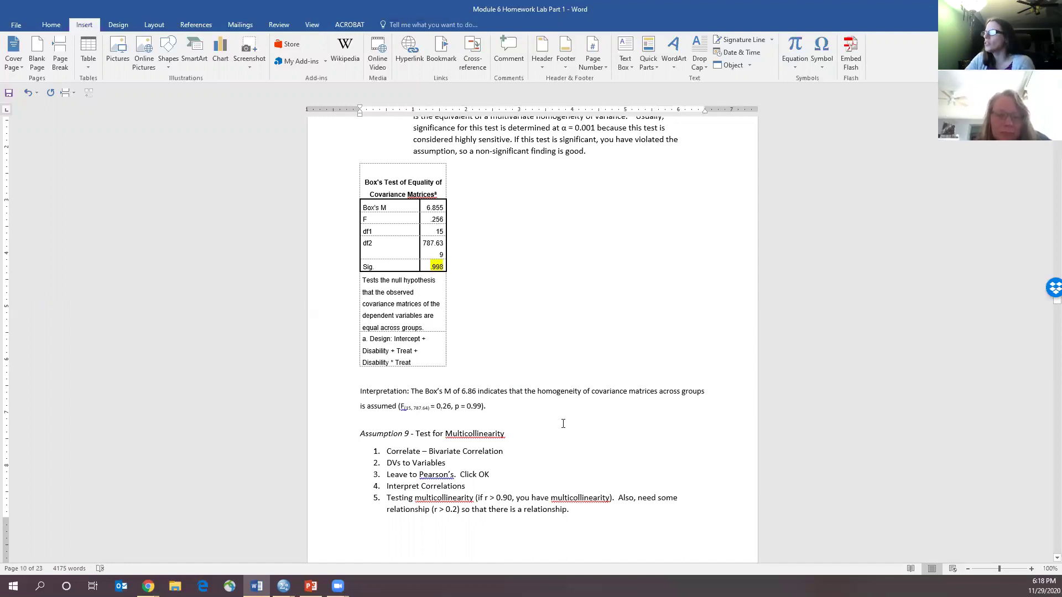
Add an unnumbered blank line after the last numbered instruction of Assumption 9, above the Descriptive Statistics table
scroll(434, 367, down, 6)
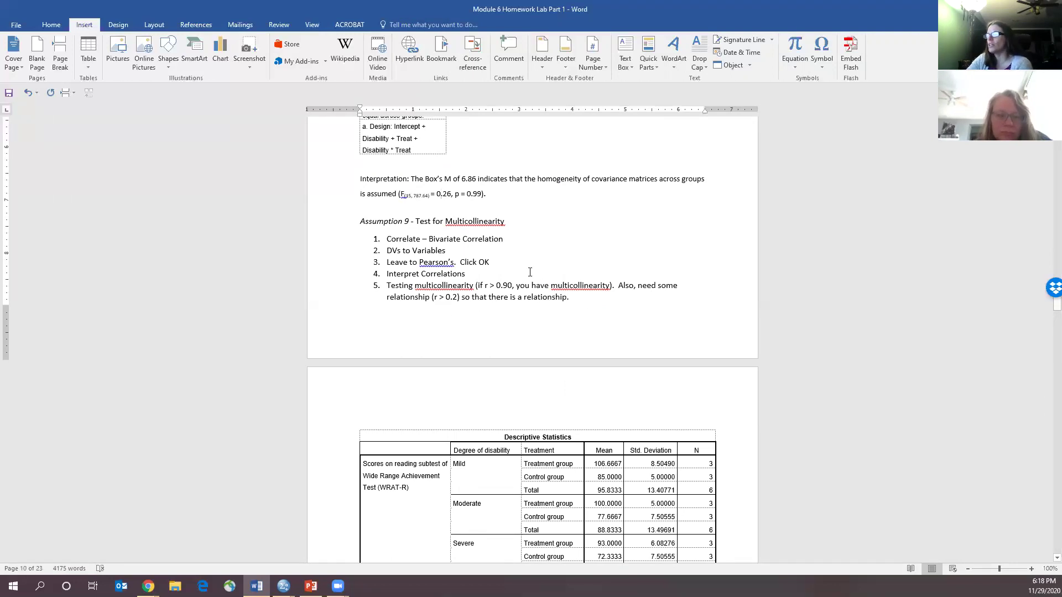
scroll(471, 189, down, 1)
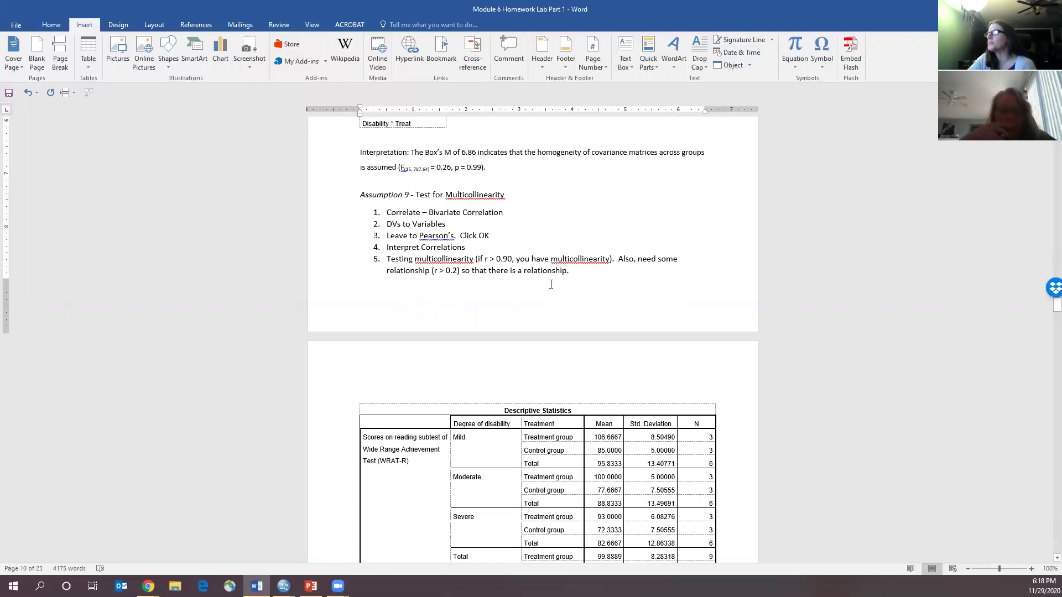
scroll(551, 284, down, 4)
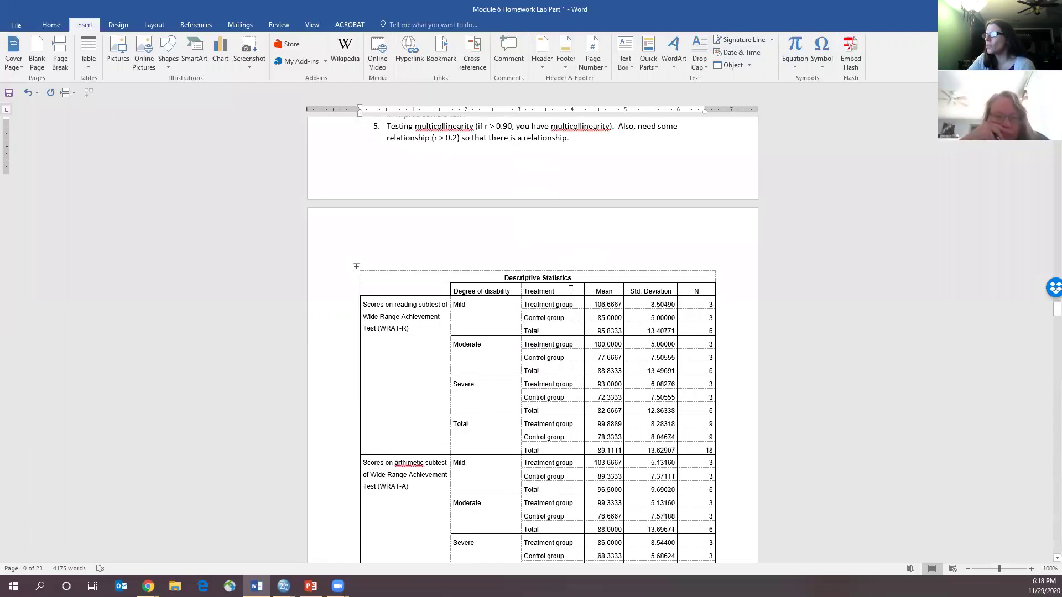
scroll(571, 290, down, 20)
scroll(528, 325, up, 8)
scroll(528, 325, up, 10)
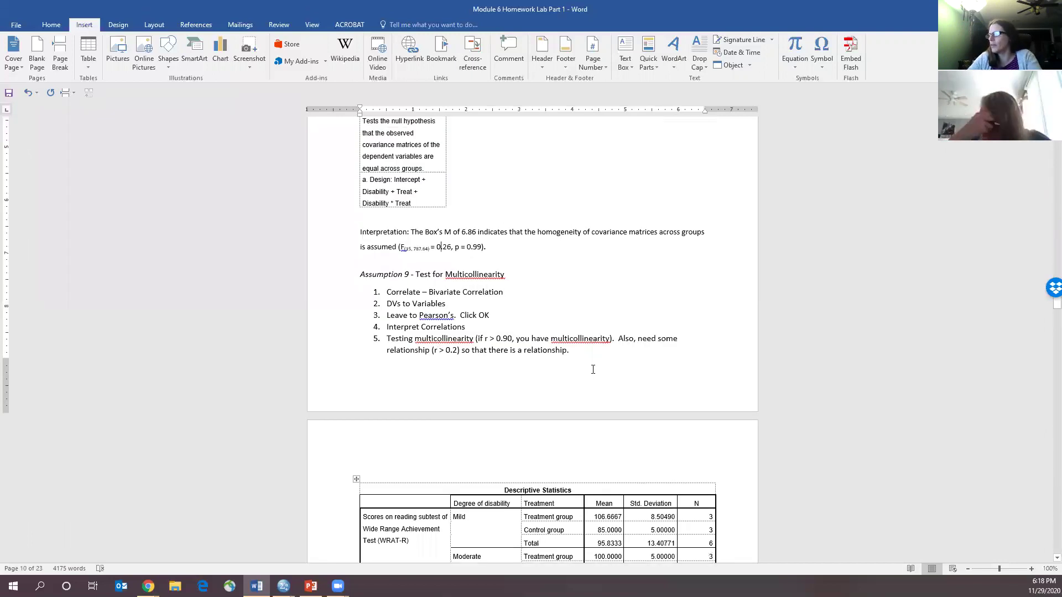
click(593, 370)
key(Return)
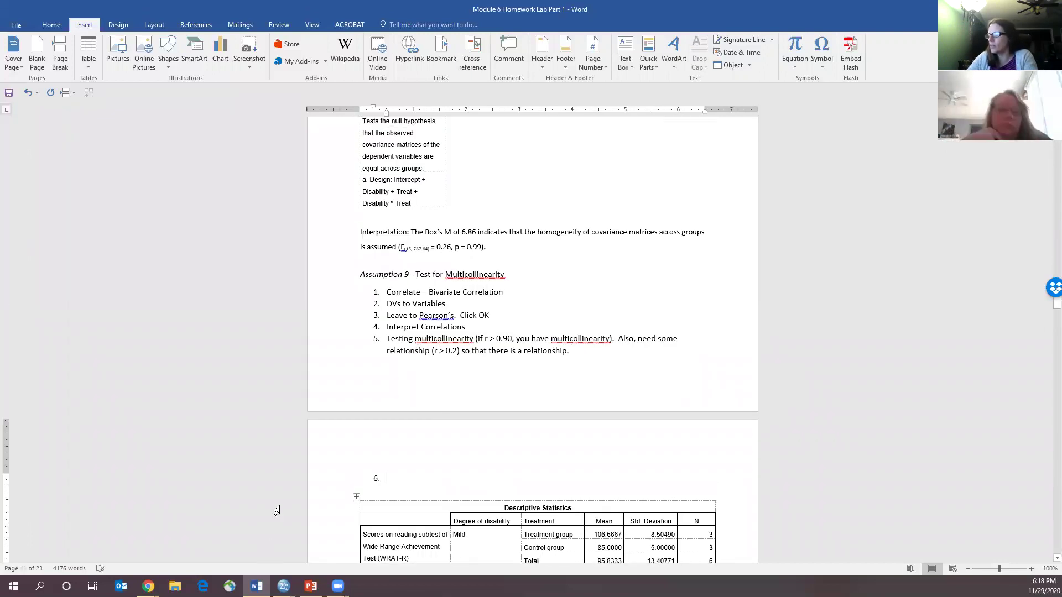
key(BackSpace)
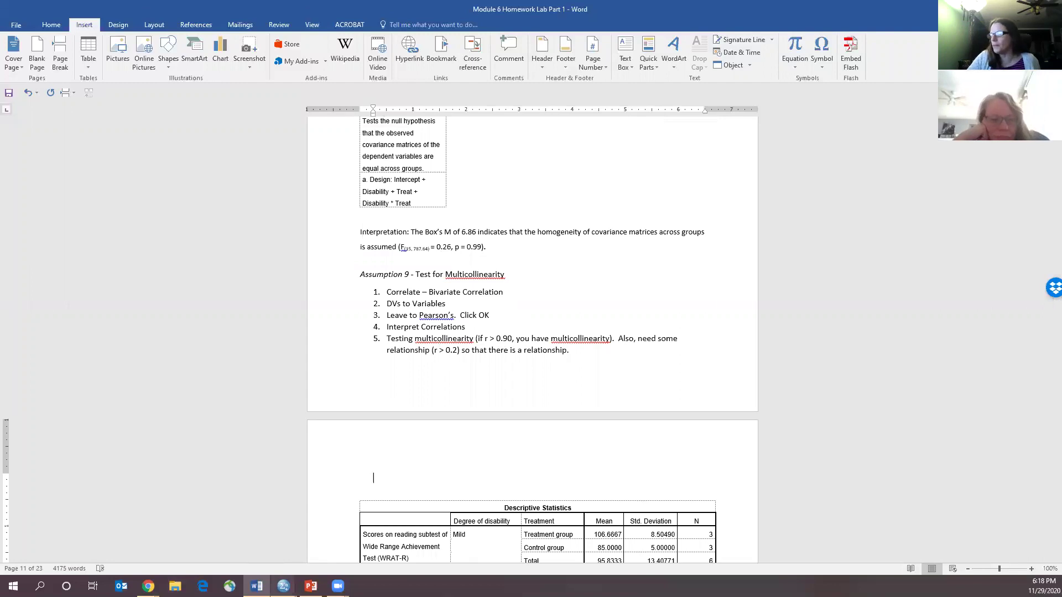
Switch to the MANOVA (1).sav dataset in the SPSS Data Editor and start a Bivariate Correlations analysis
mouse_move(283, 586)
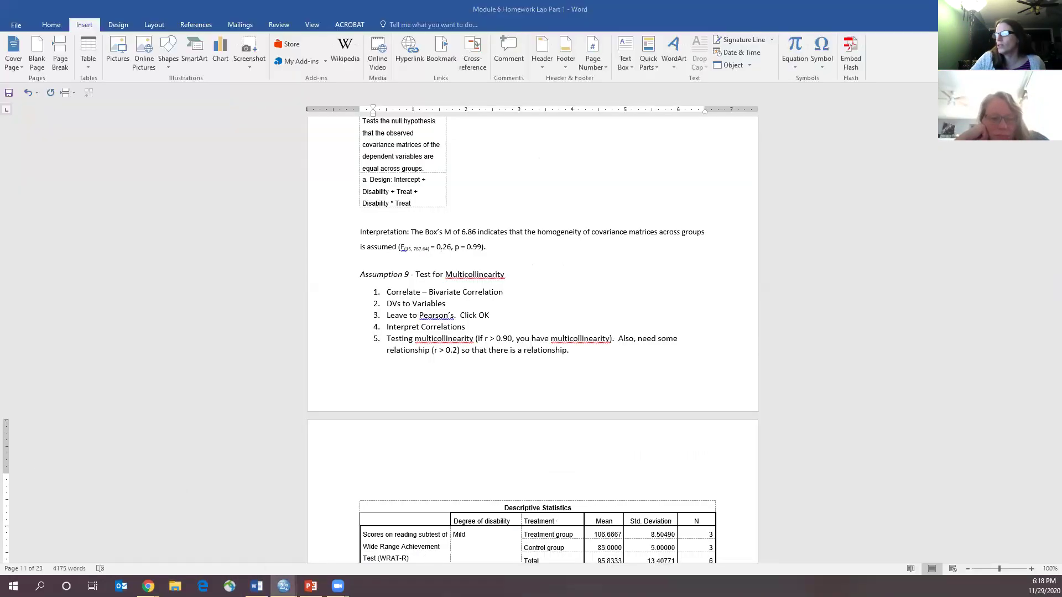
click(362, 529)
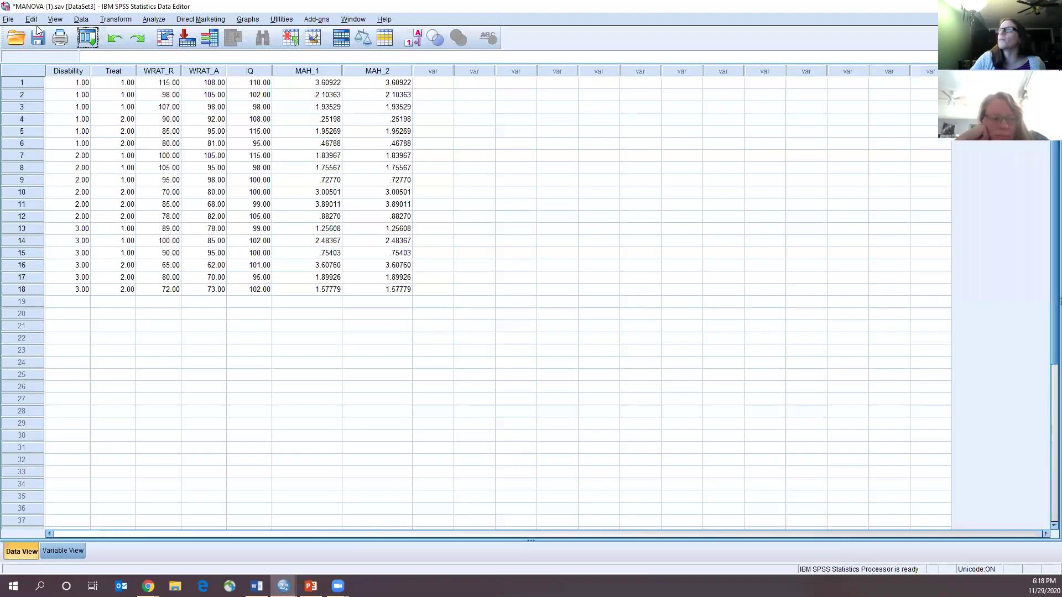
click(80, 20)
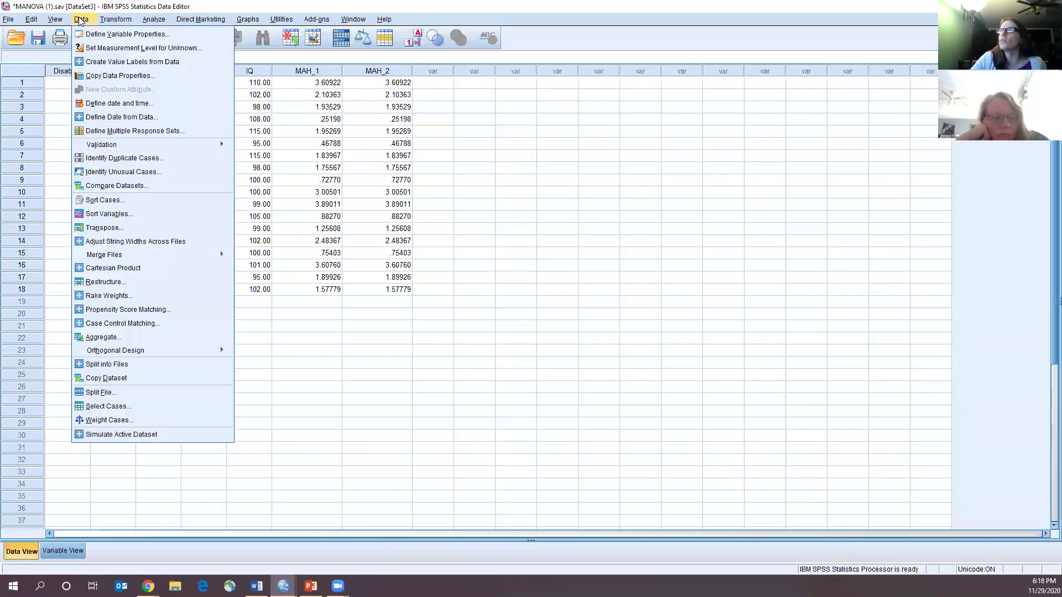
mouse_move(152, 22)
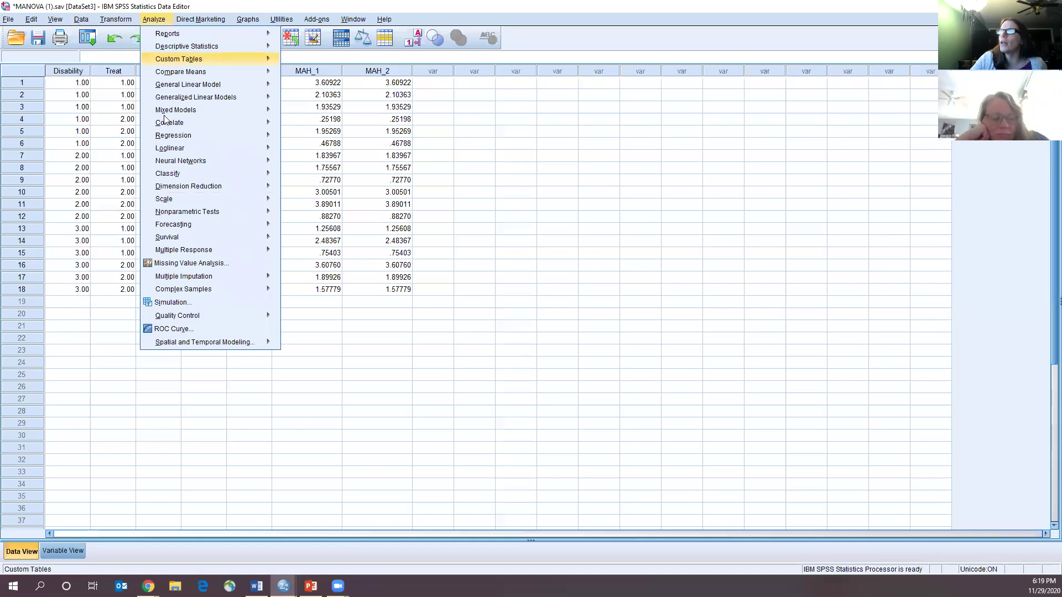
mouse_move(209, 122)
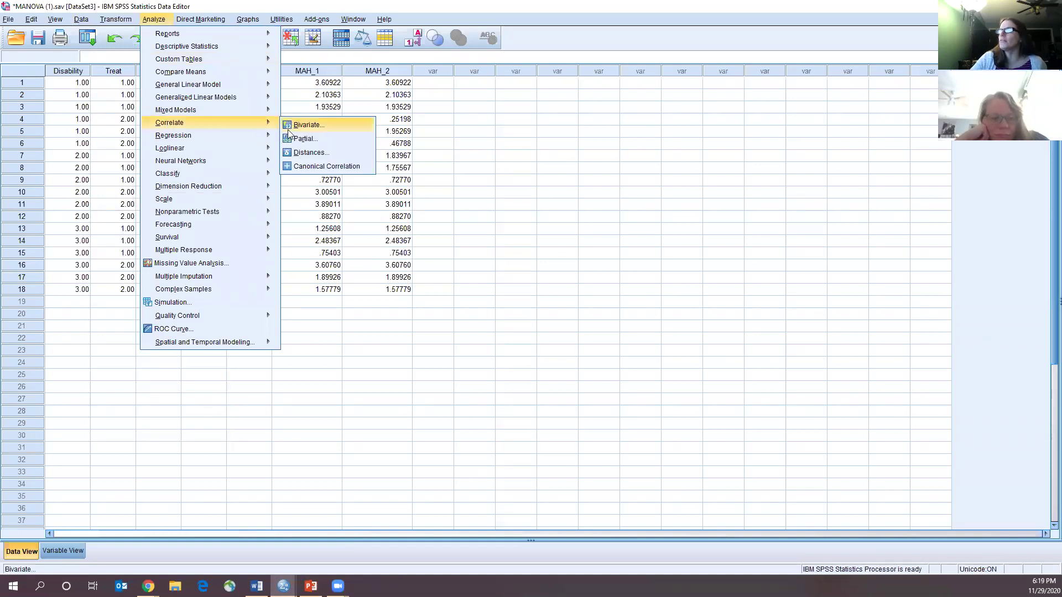
click(304, 125)
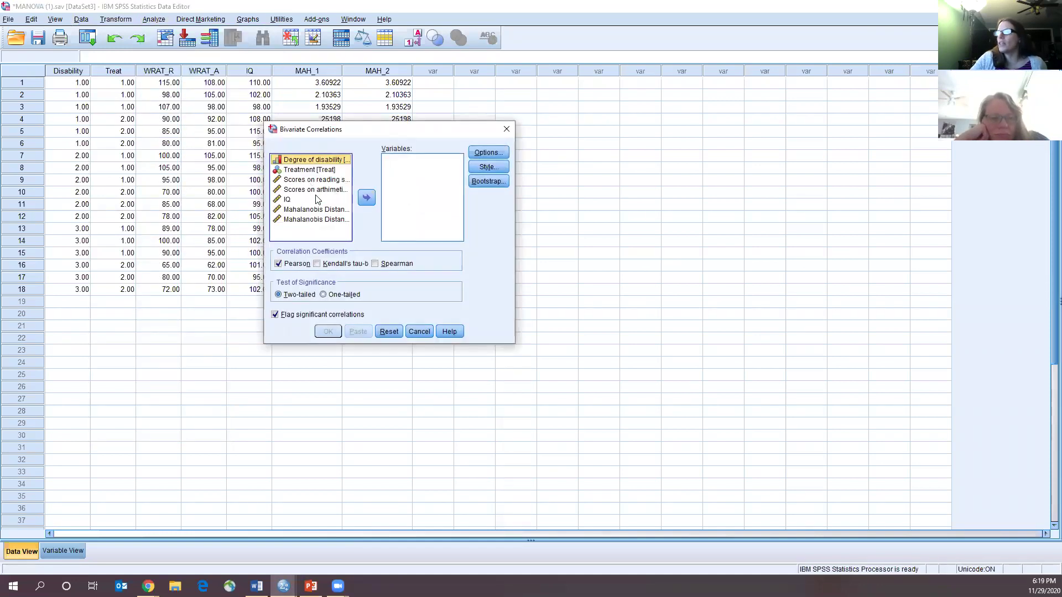
Run a two-tailed Pearson correlation on the WRAT-R reading and WRAT-A arithmetic subtest scores
click(322, 180)
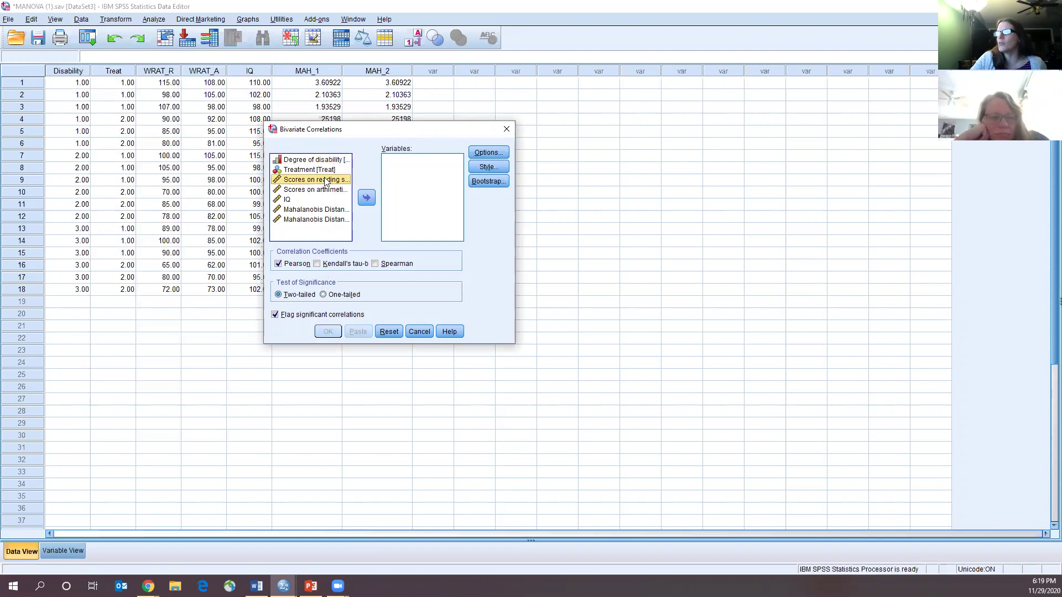
click(364, 200)
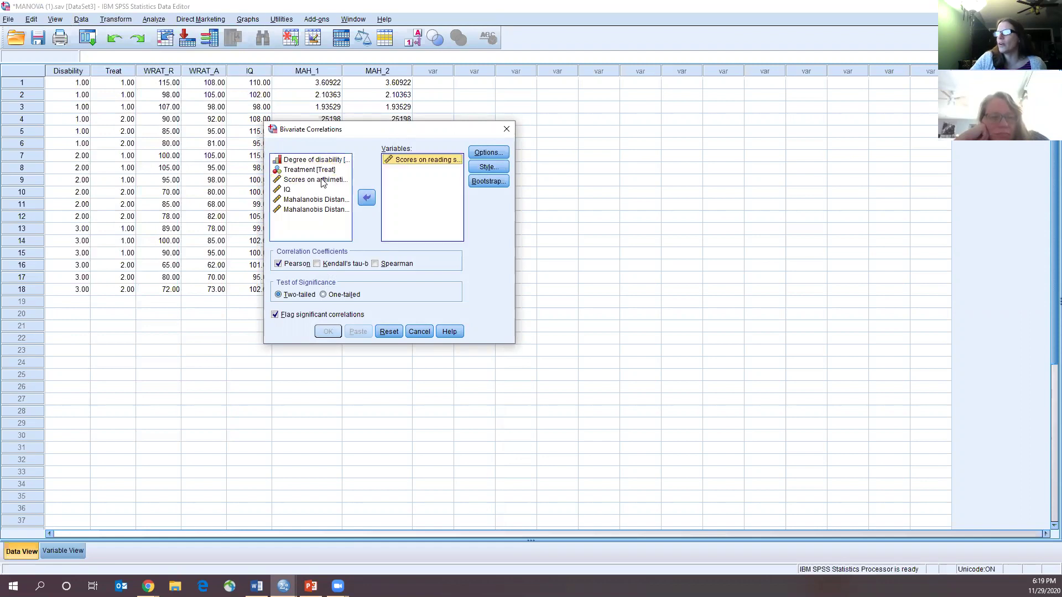
click(367, 199)
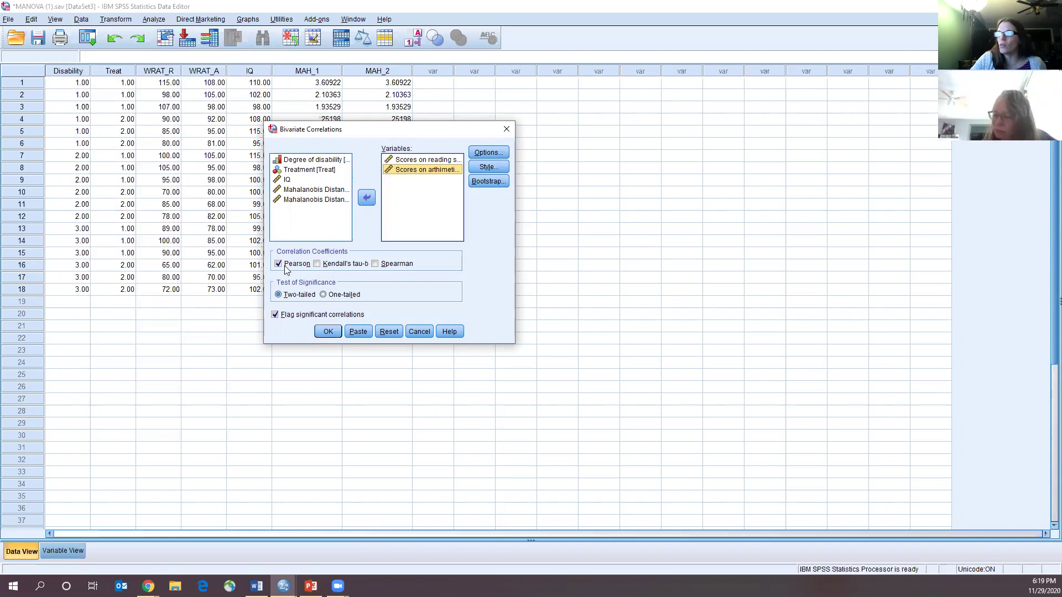
click(328, 333)
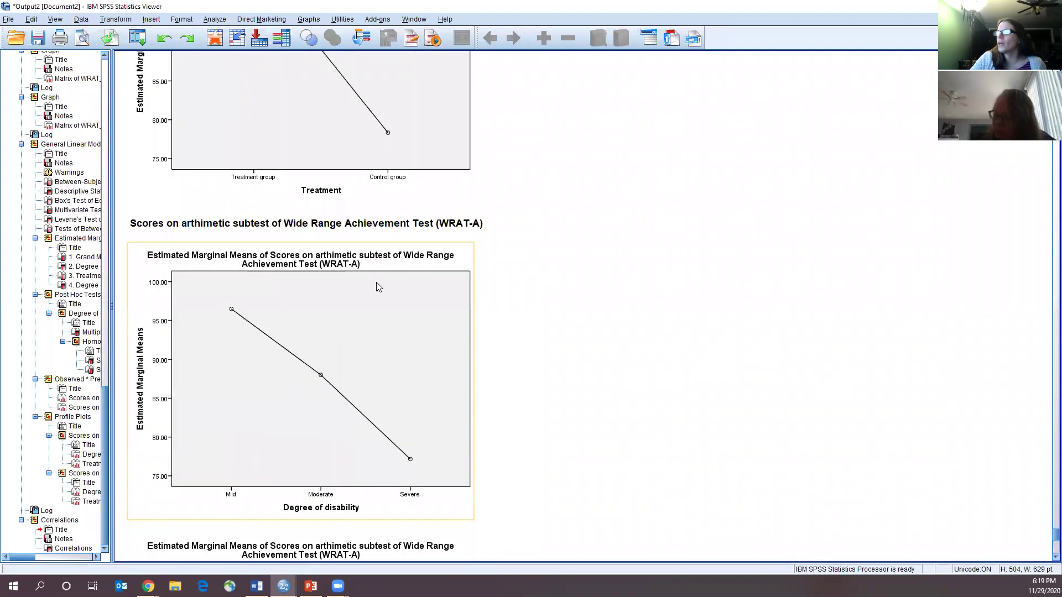
Examine the Pearson correlation and significance between the two subtest scores in the Correlations table of the output
click(178, 422)
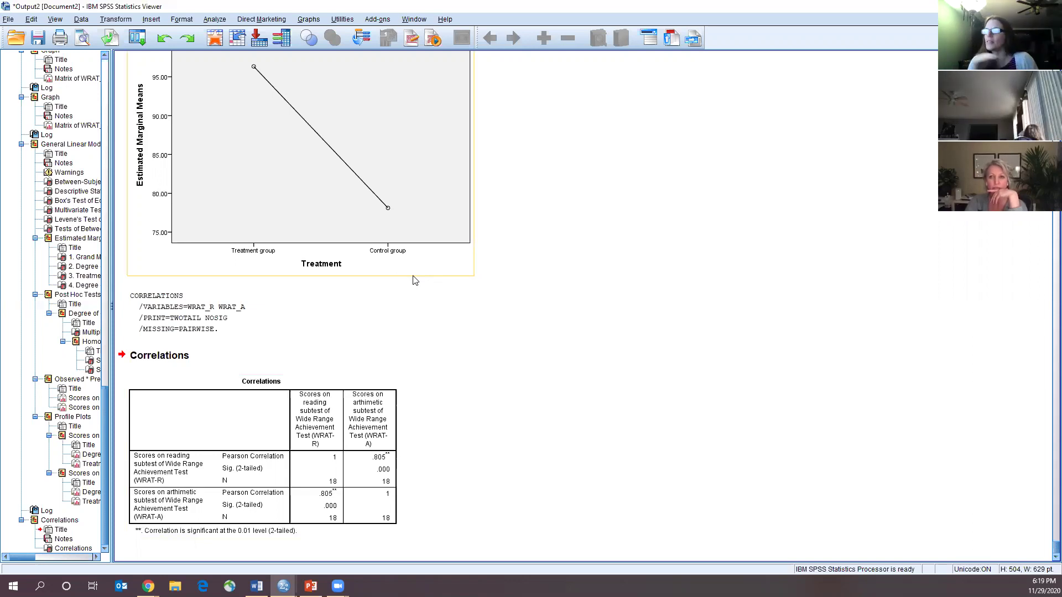
click(375, 294)
click(384, 416)
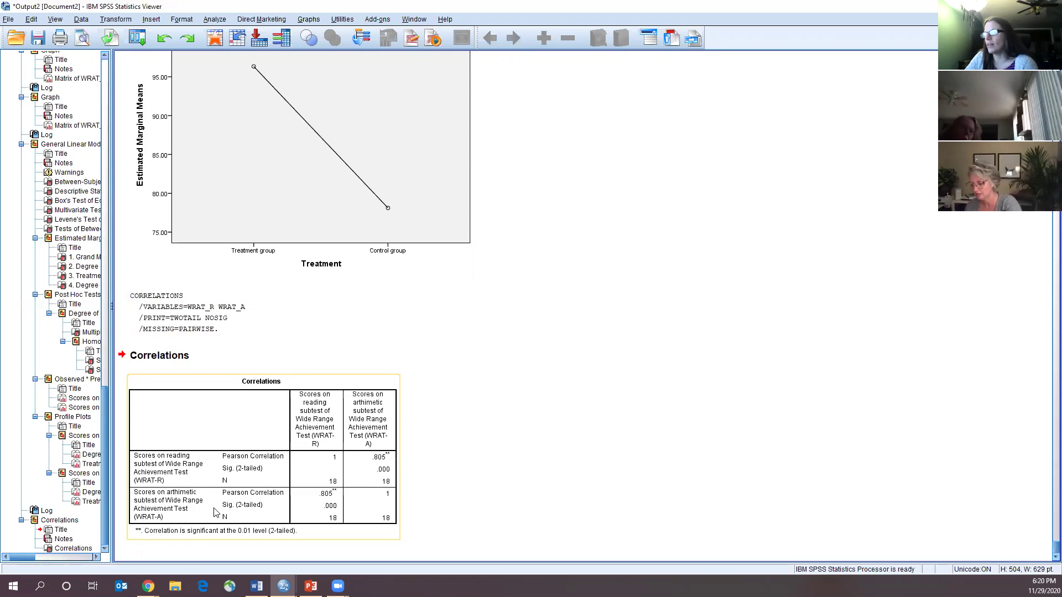
click(445, 490)
click(236, 448)
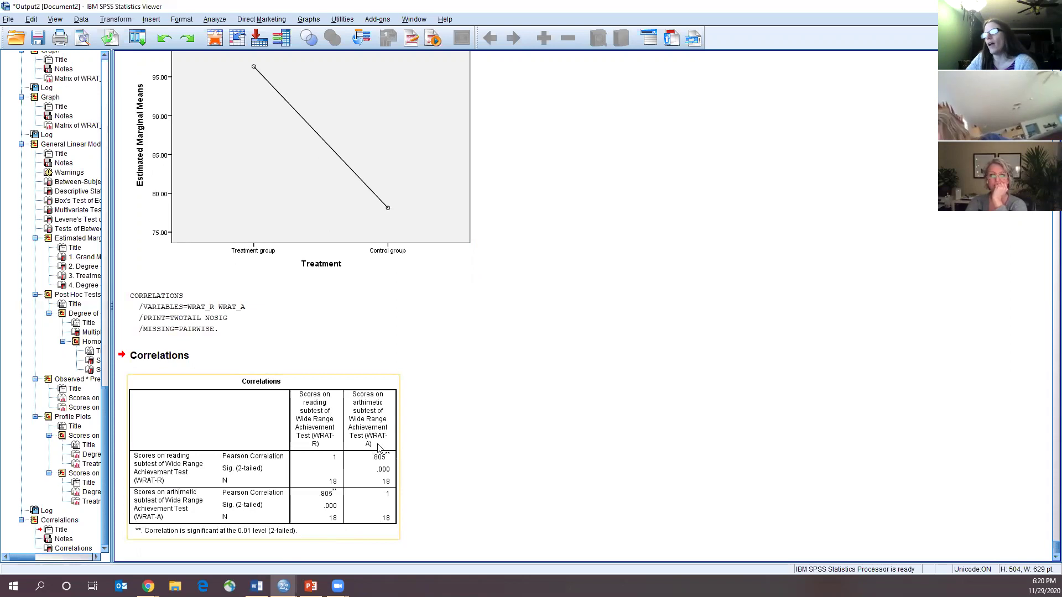
Select the Correlations table in the output and switch to the Module 6 Homework Lab Part 1 document in Word
click(385, 479)
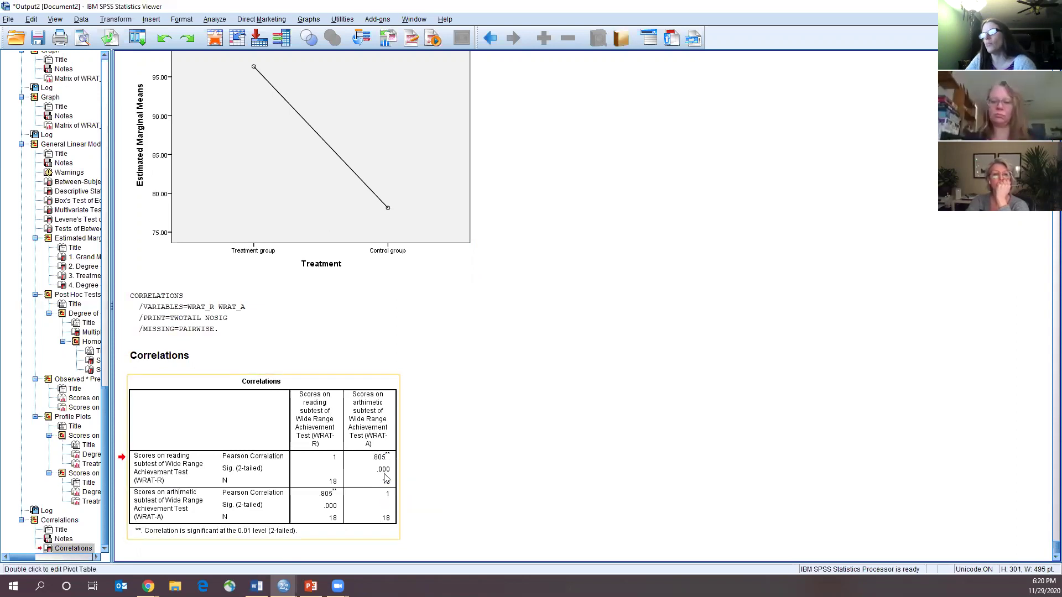
drag(382, 476, 593, 465)
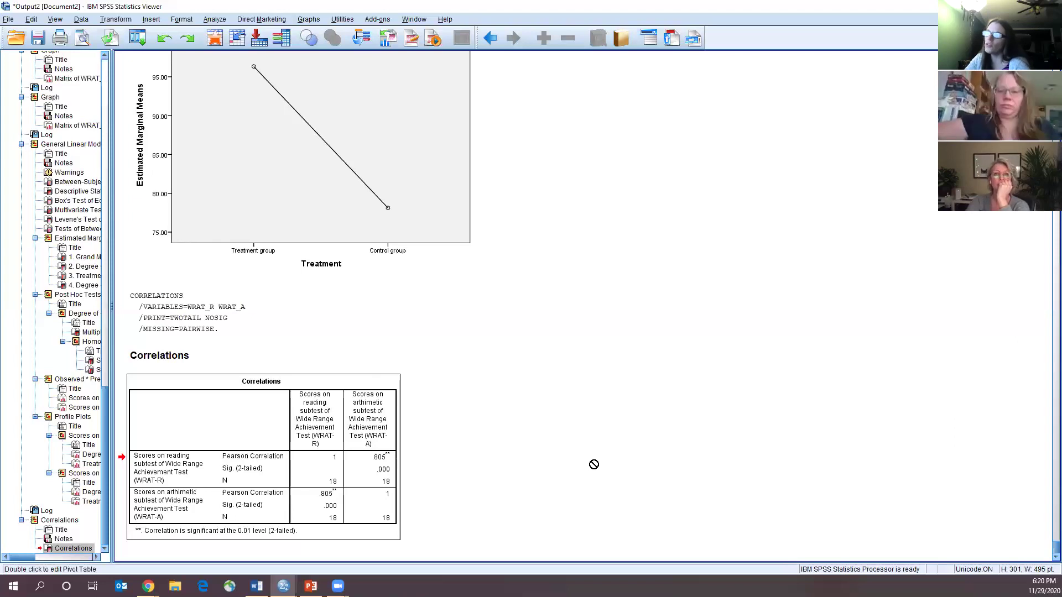
drag(594, 465, 306, 564)
click(306, 565)
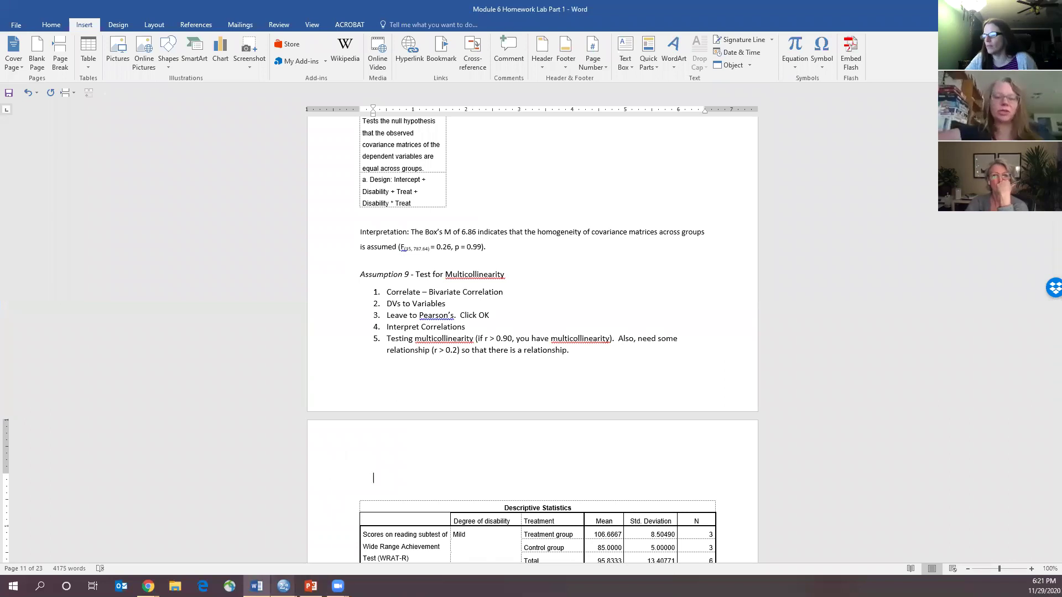
Copy the Correlations table from the SPSS output and paste it into the Word document below the Assumption 9 steps
mouse_move(283, 586)
click(462, 547)
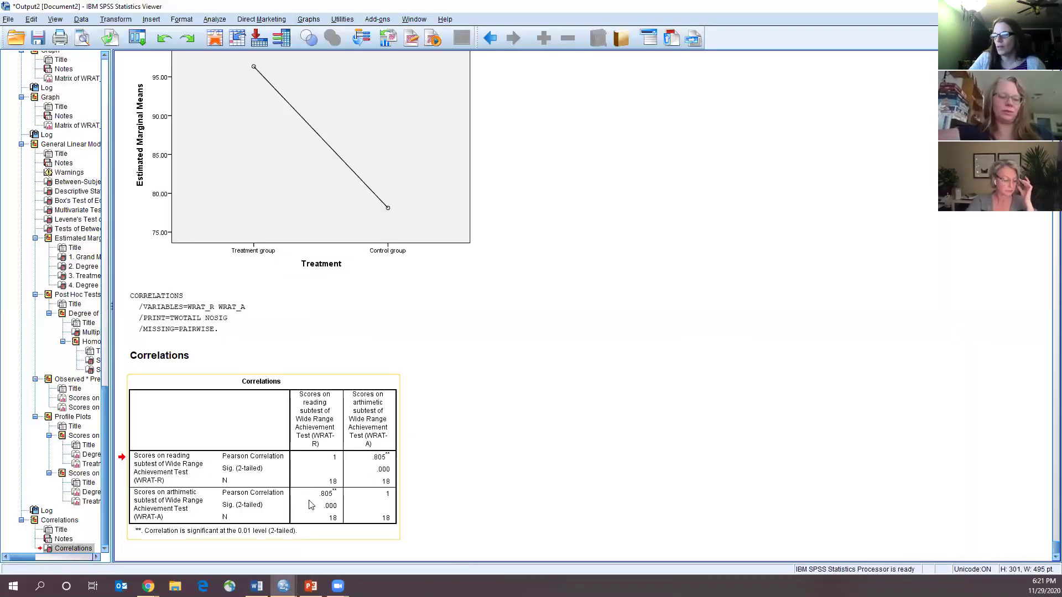
right_click(318, 444)
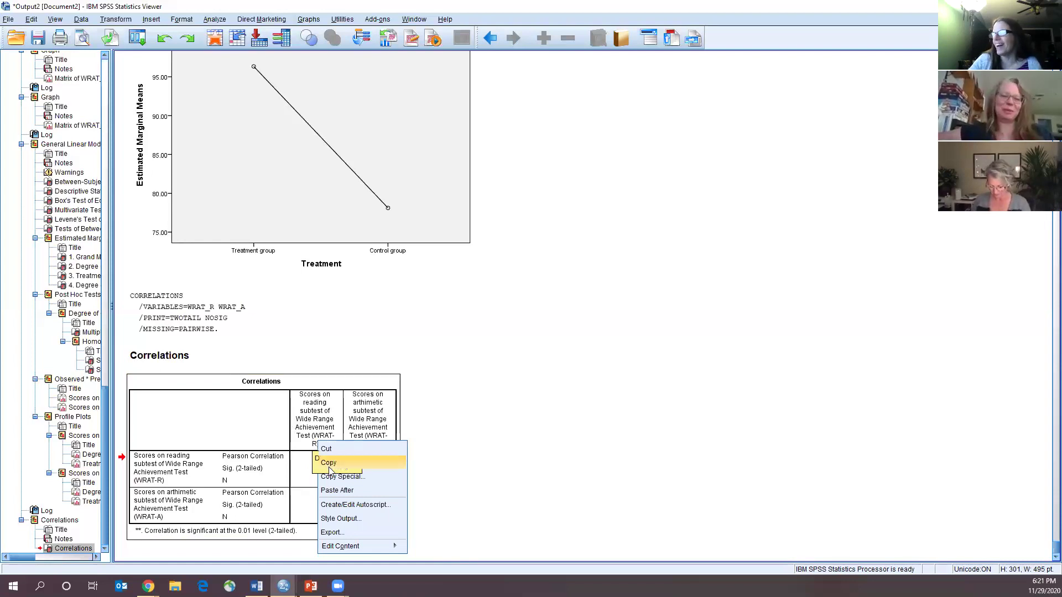
click(331, 464)
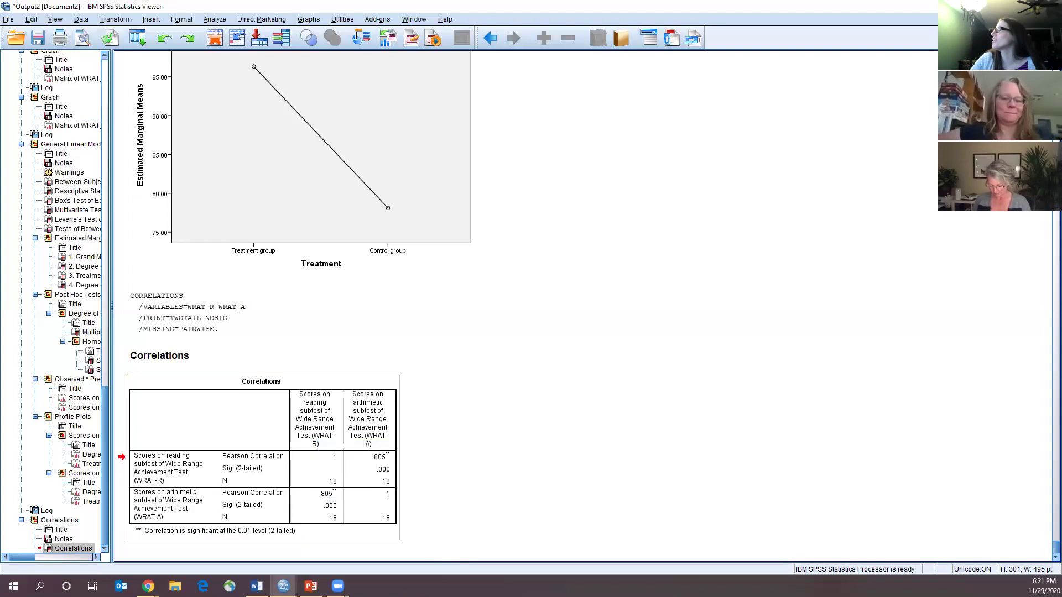
key(alt+Tab)
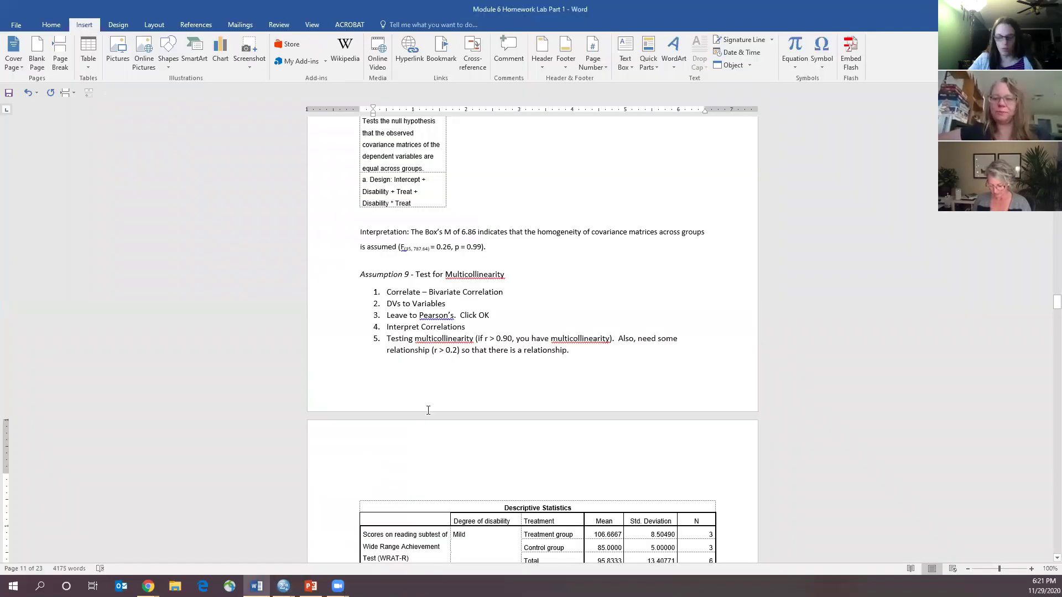
key(ctrl+v)
Remove the extra blank lines above and below the pasted Correlations table
scroll(426, 339, down, 1)
click(418, 310)
key(BackSpace)
click(403, 507)
key(BackSpace)
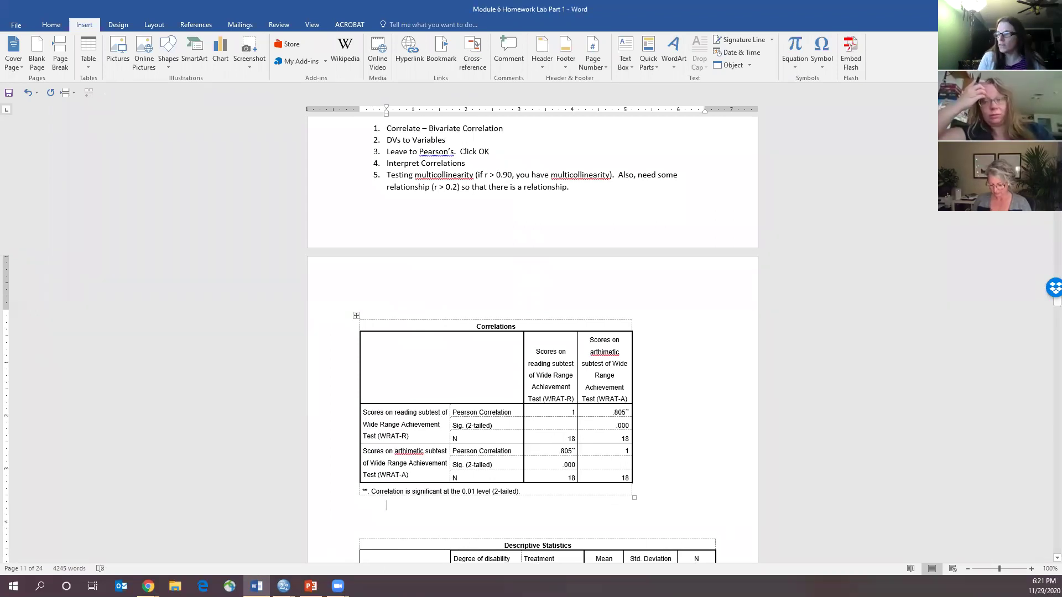
Below the Correlations table, write "Interpretation: The WRAT-R and the WRAT-A are sufficiently and significantly correlated to"
key(Return)
text(Interpretation:L)
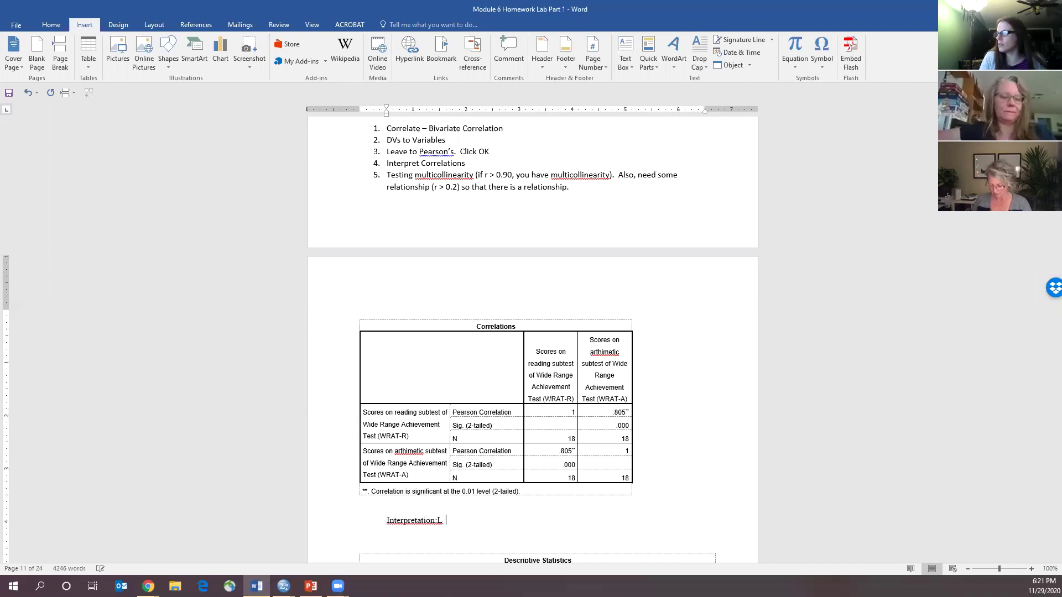
key(BackSpace)
key(BackSpace)
text(The )
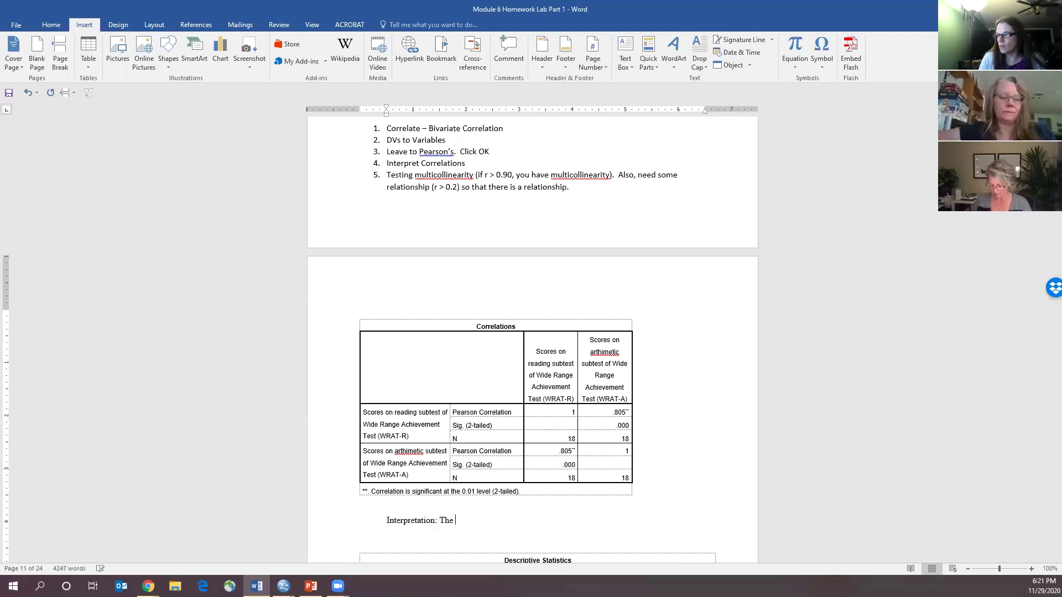
text(WRAT-)
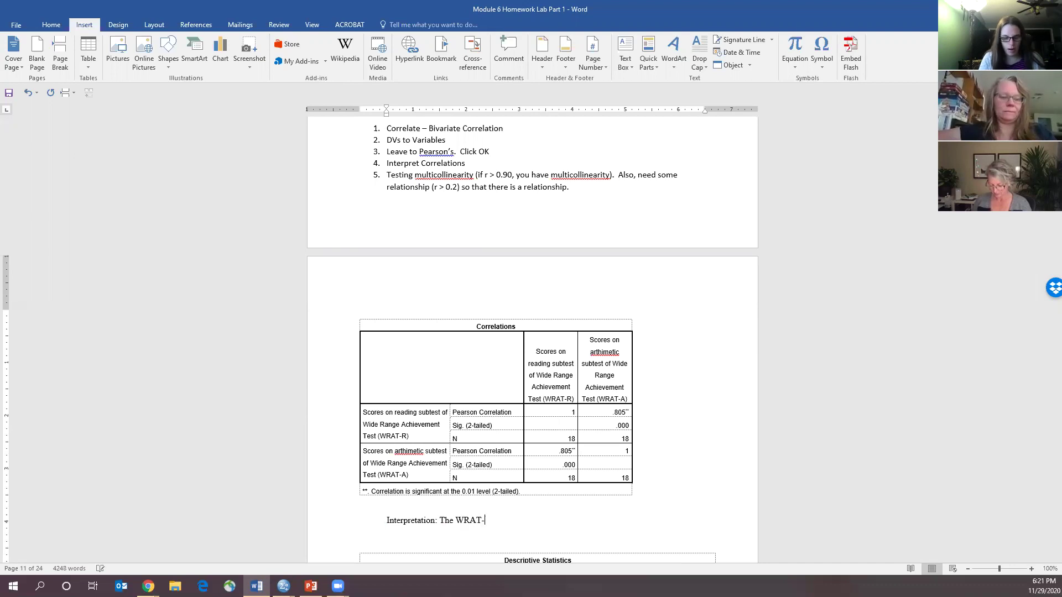
text(R and the )
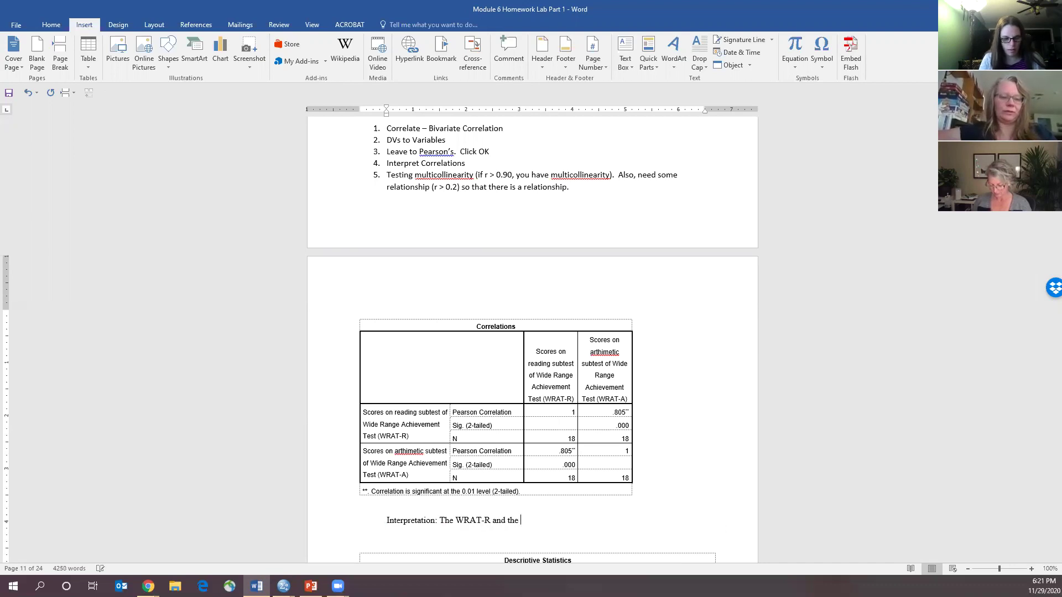
text(WRAT-)
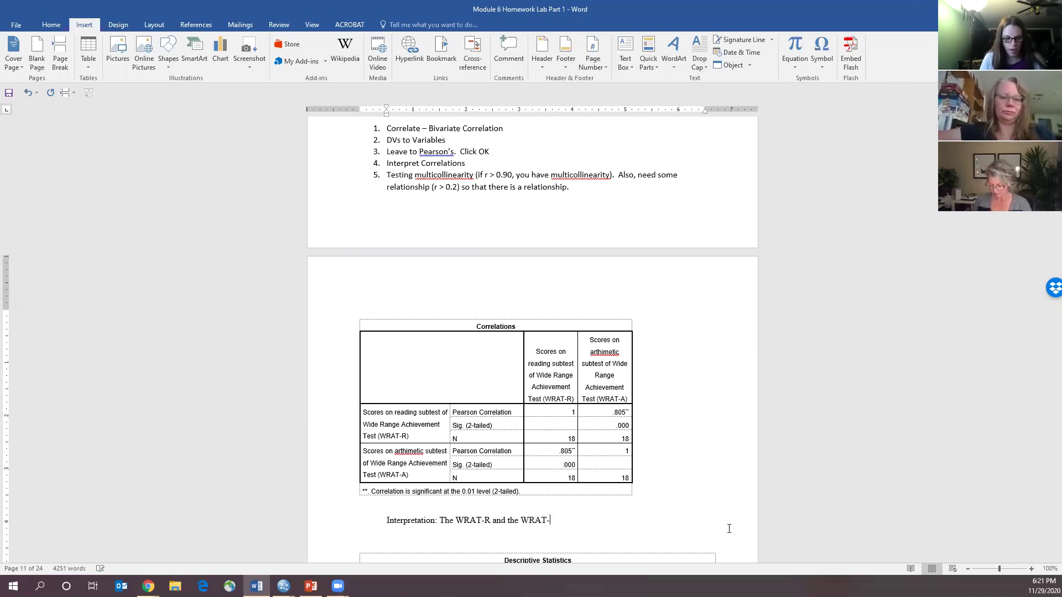
text(A are s)
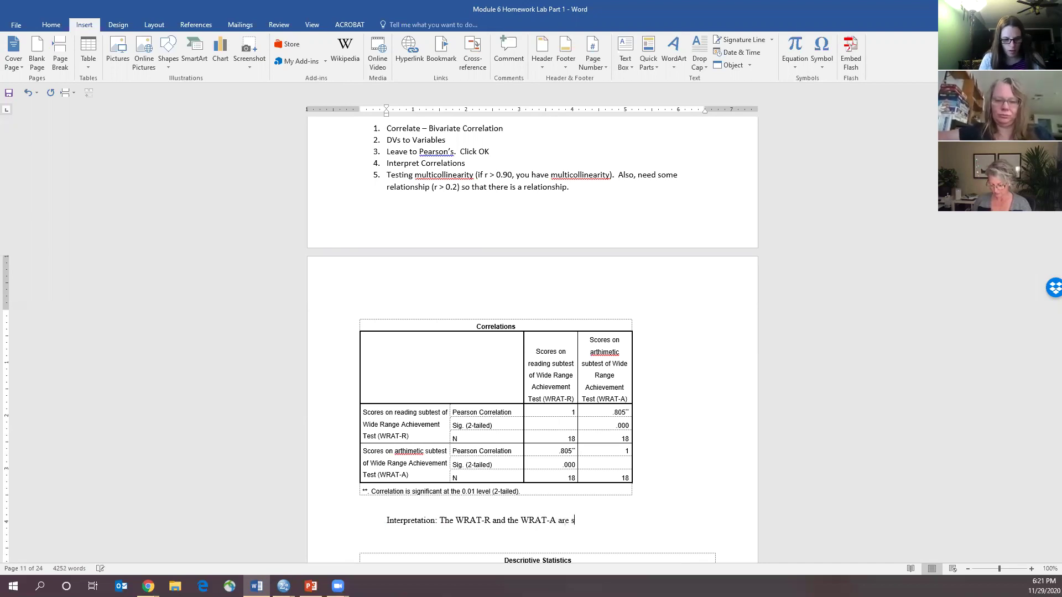
text(ufficient)
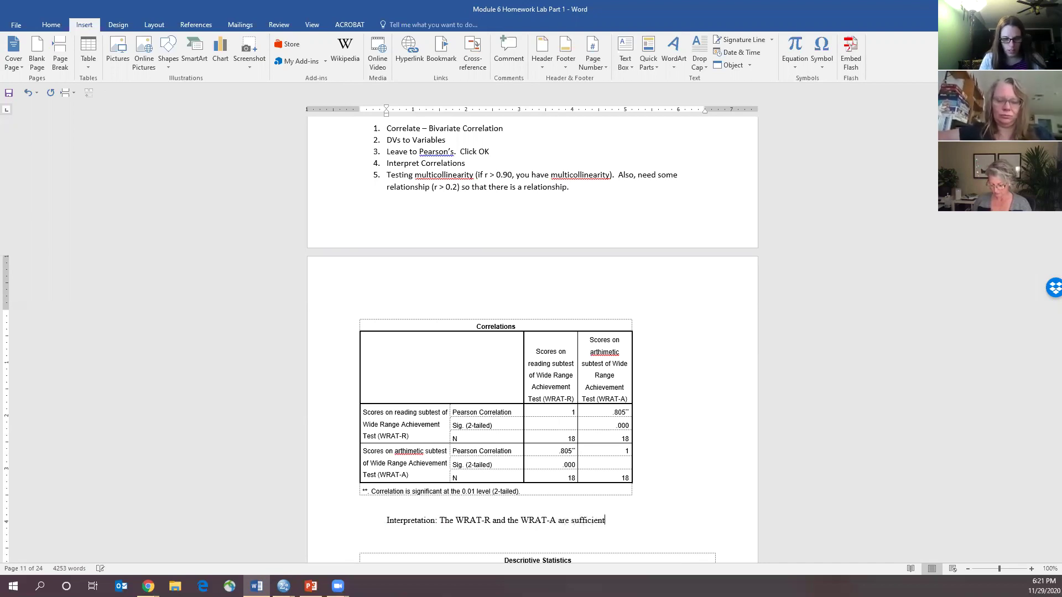
text(ly and )
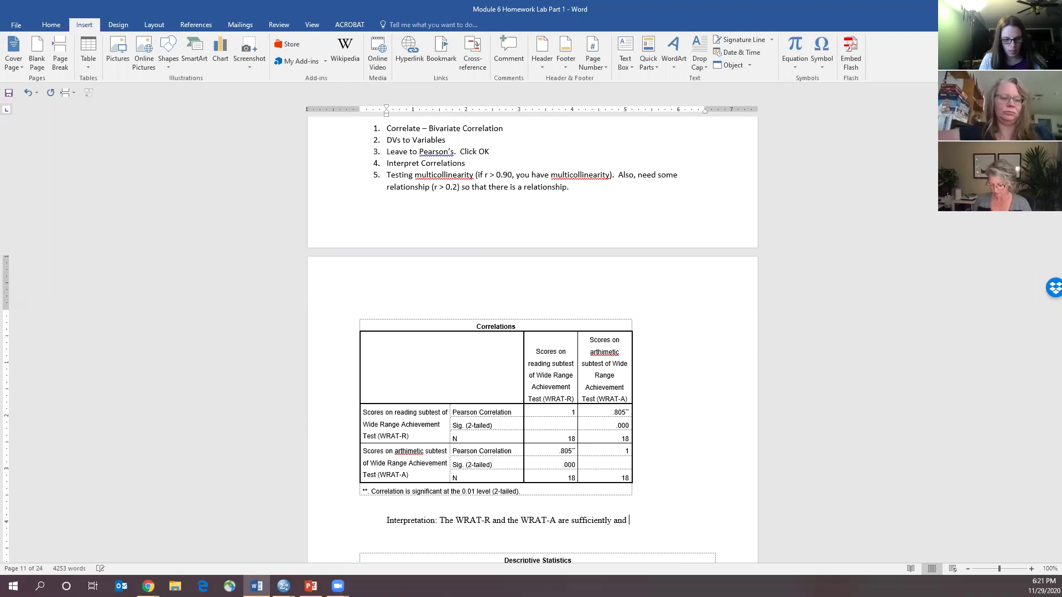
text(significan)
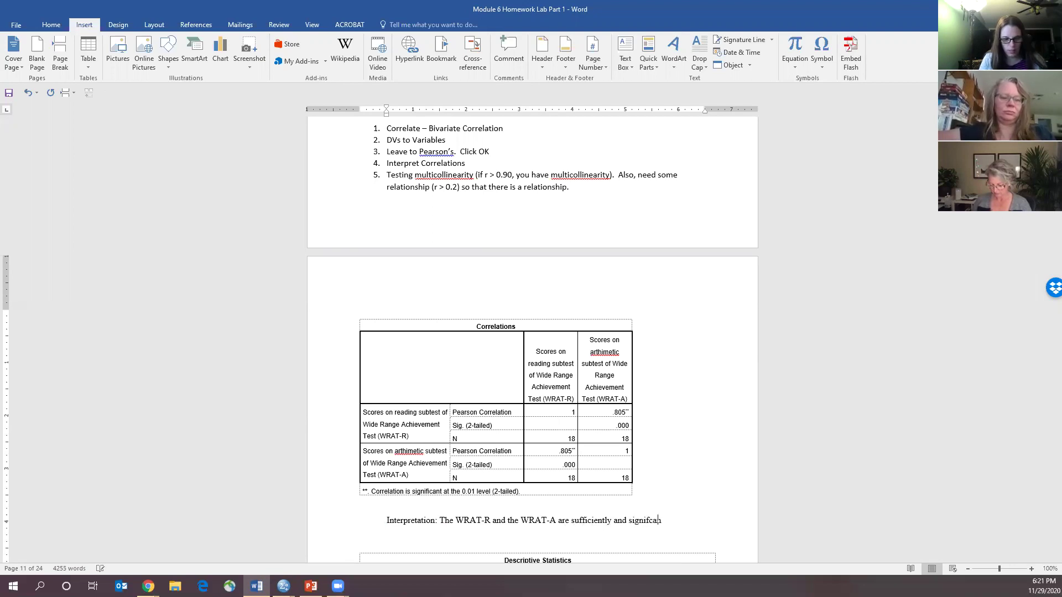
text(tly cor)
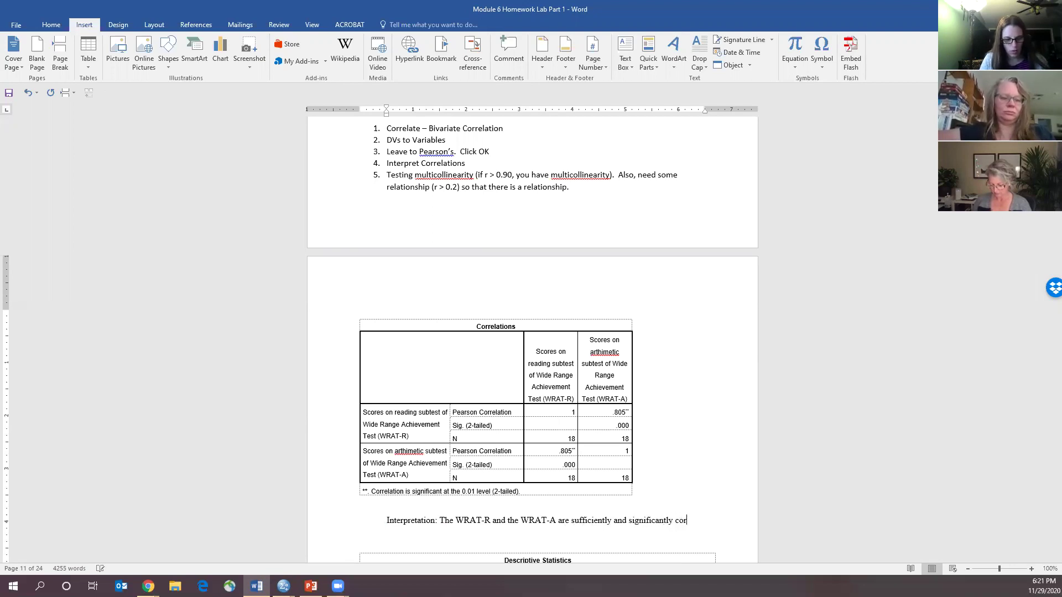
text(related to)
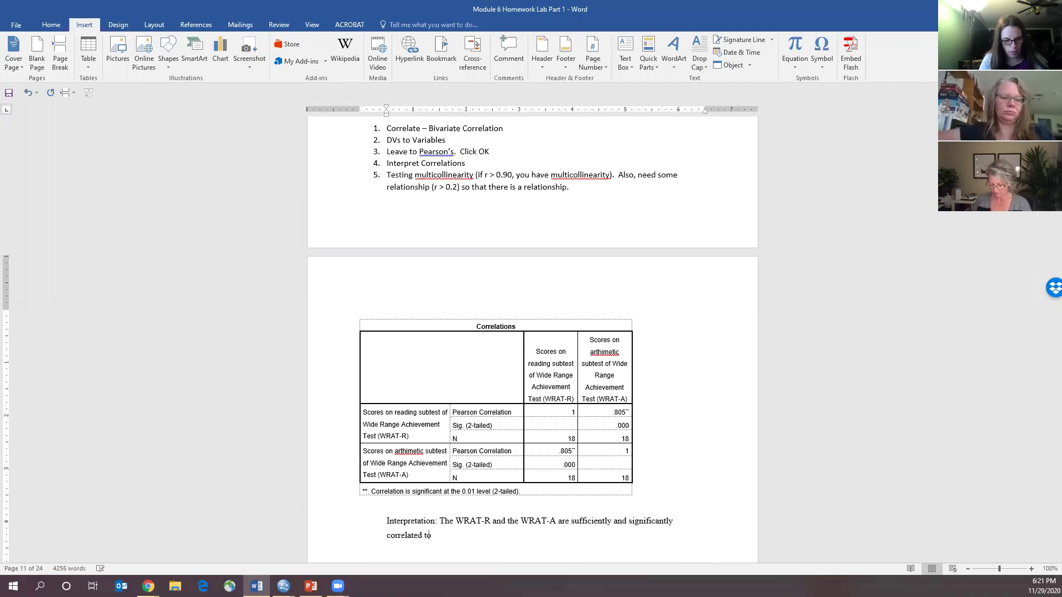
Continue the interpretation sentence with "meet the assumptions necessary from a MANOVA" and open a parenthesis for the statistics
text( meet the ass)
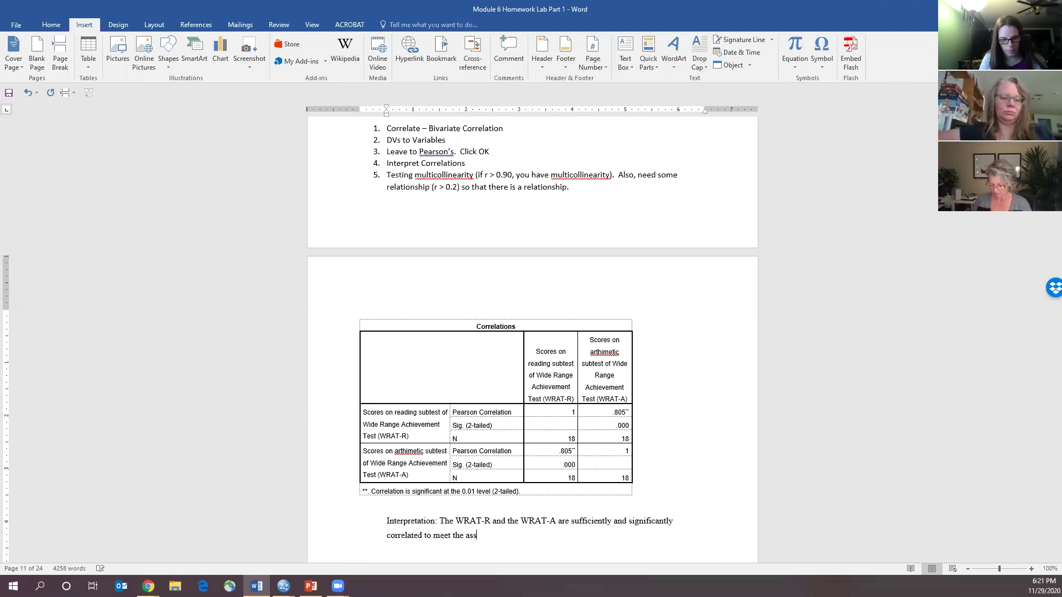
text(umptions of)
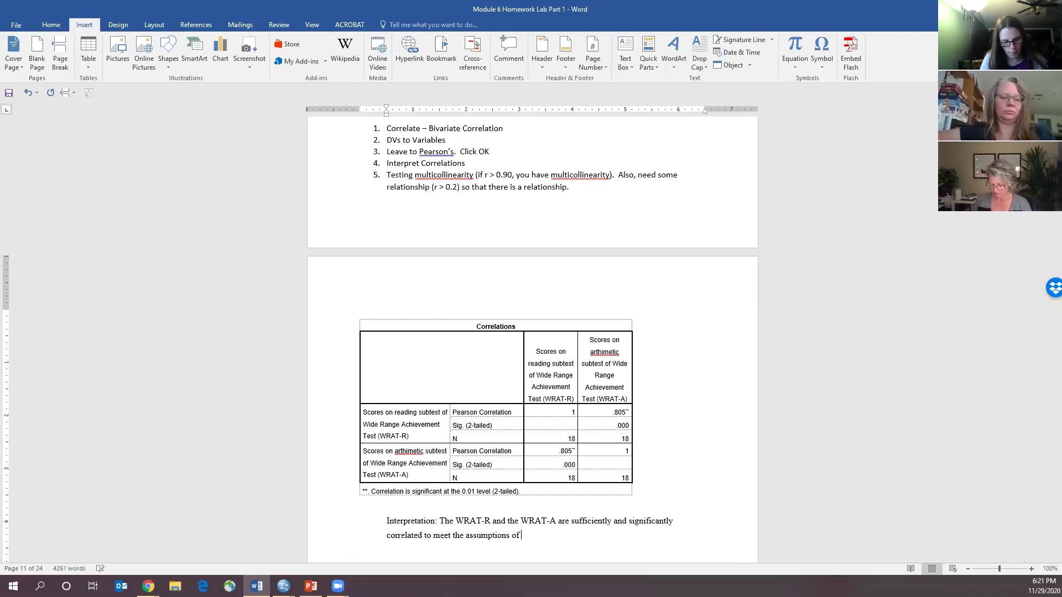
key(BackSpace)
key(BackSpace)
text(neces)
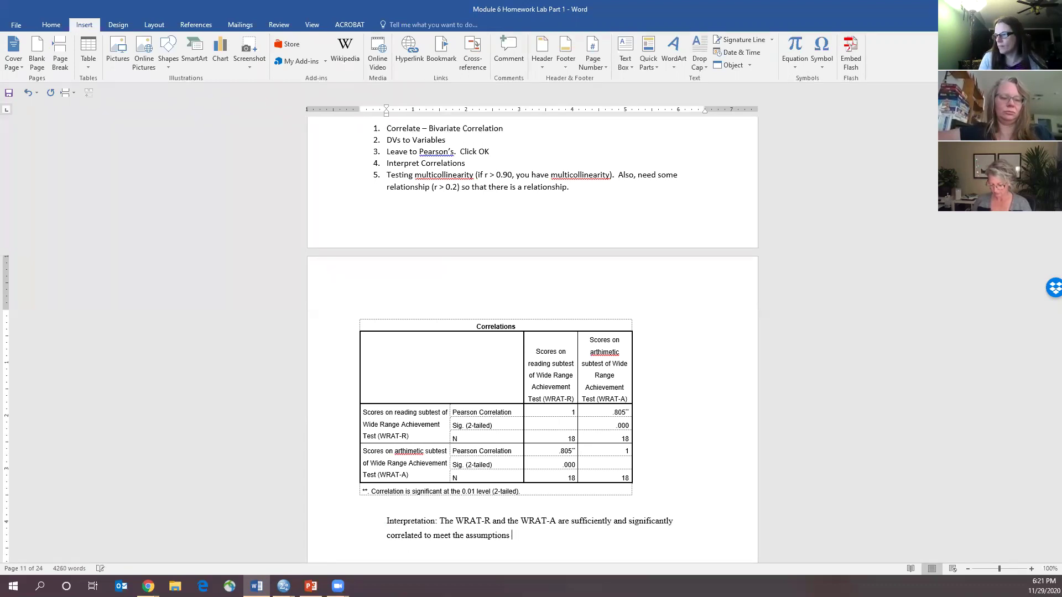
text(sar)
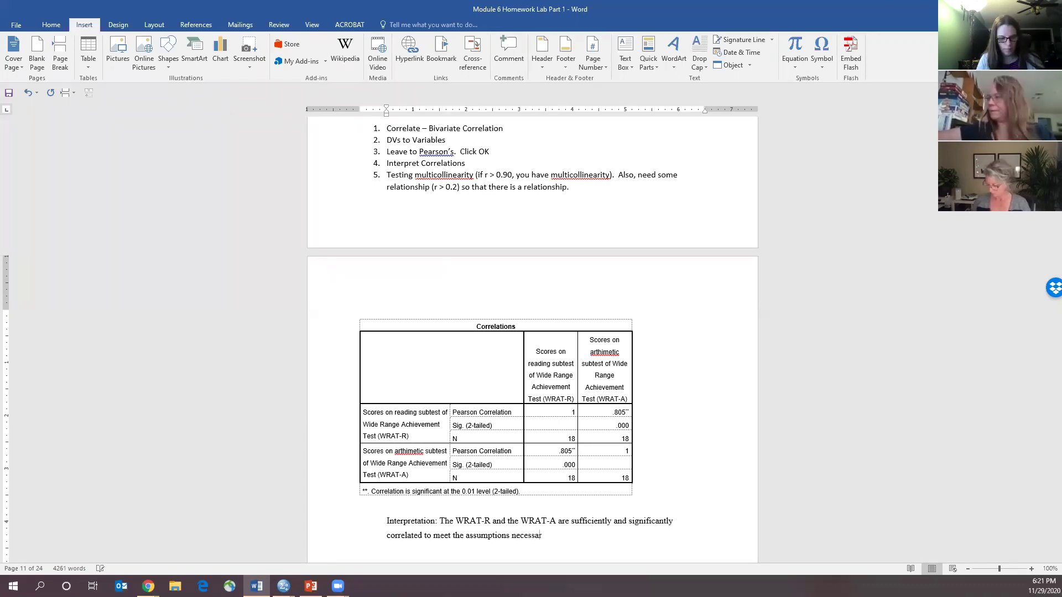
text(y from a M)
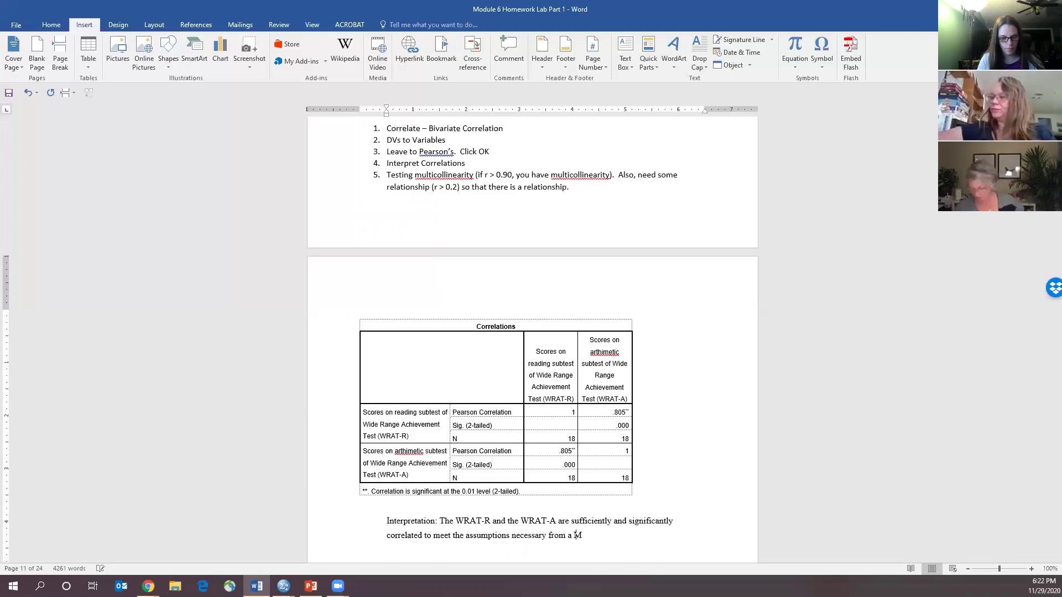
text(ANOV)
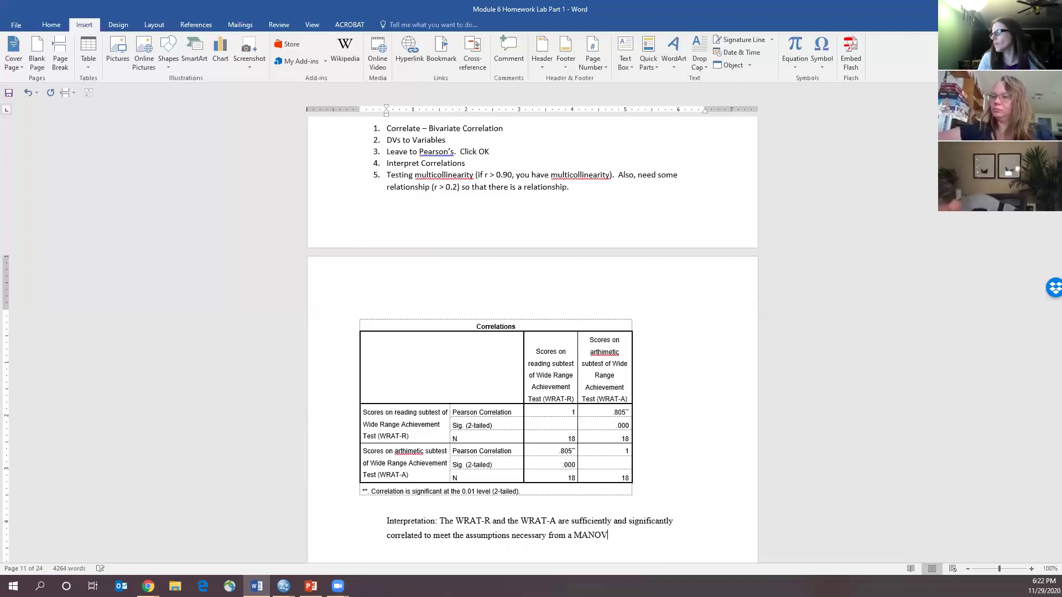
text(A ()
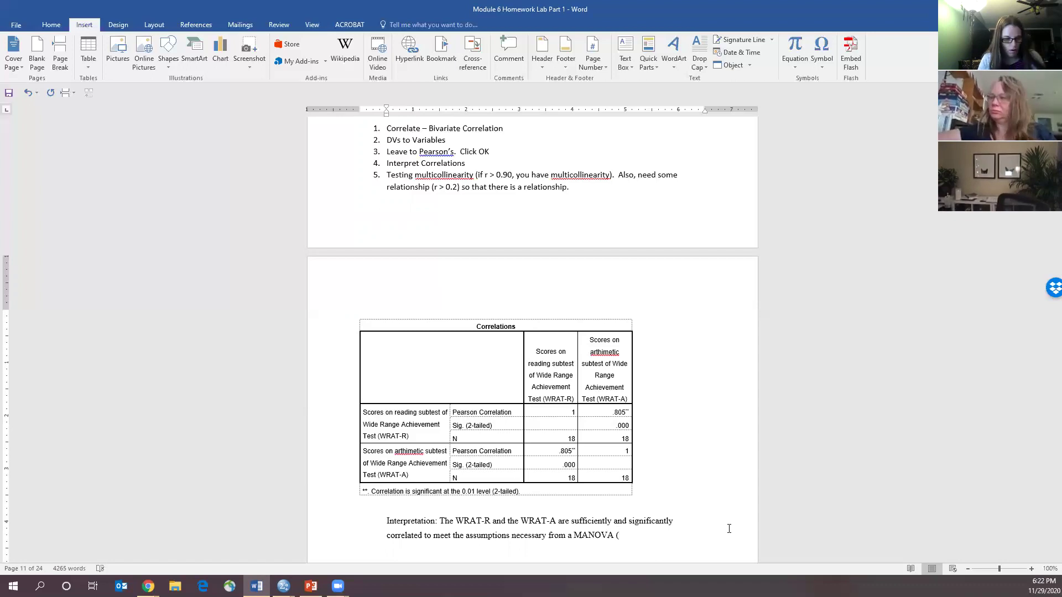
Report the correlation statistics in the parentheses as "r=0.805, p < 0.001"
text(r=)
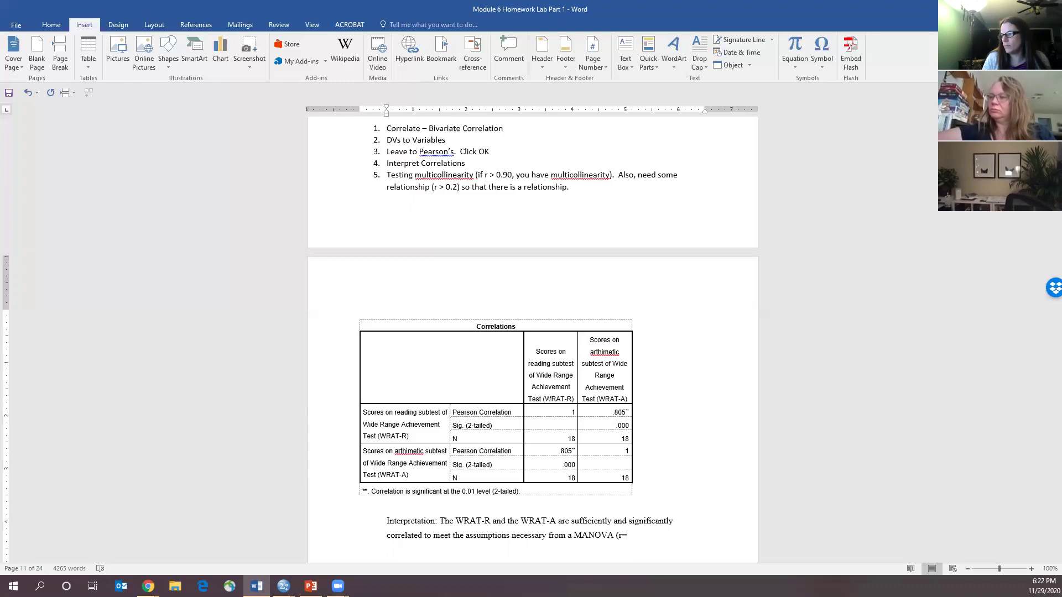
text(0.)
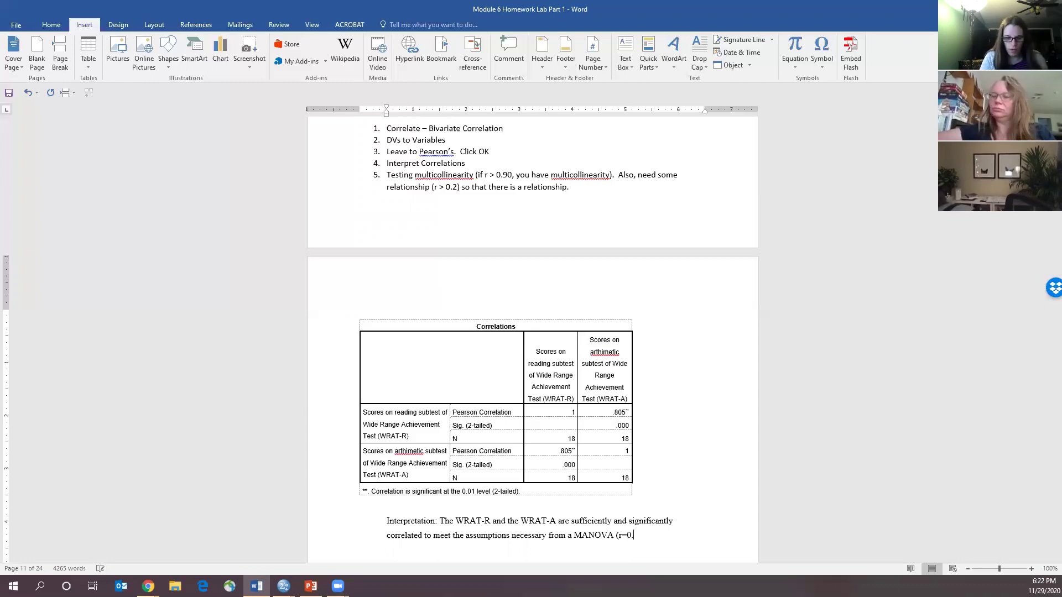
text(805, )
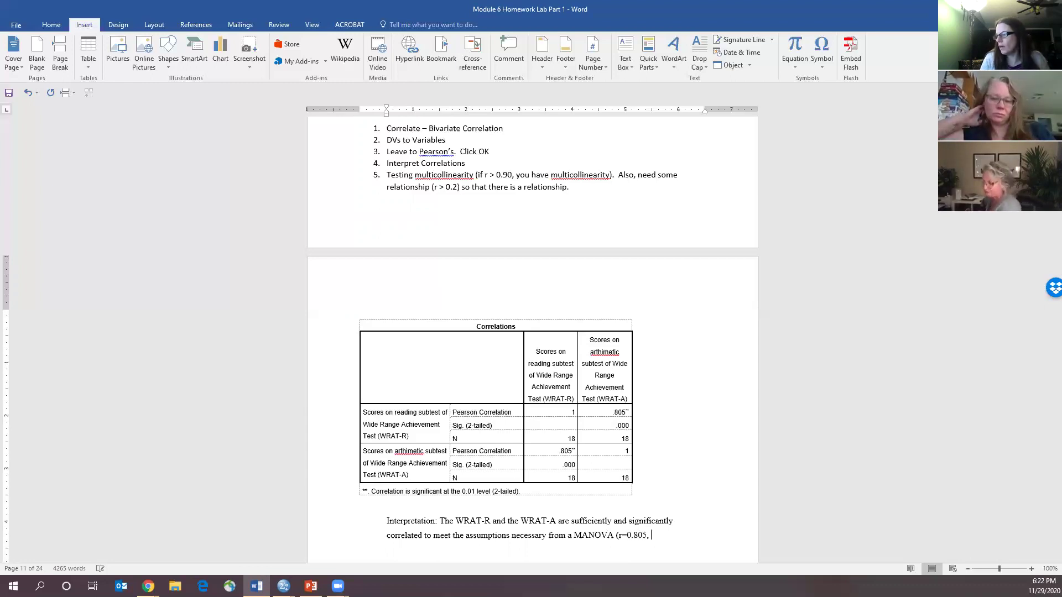
text(p)
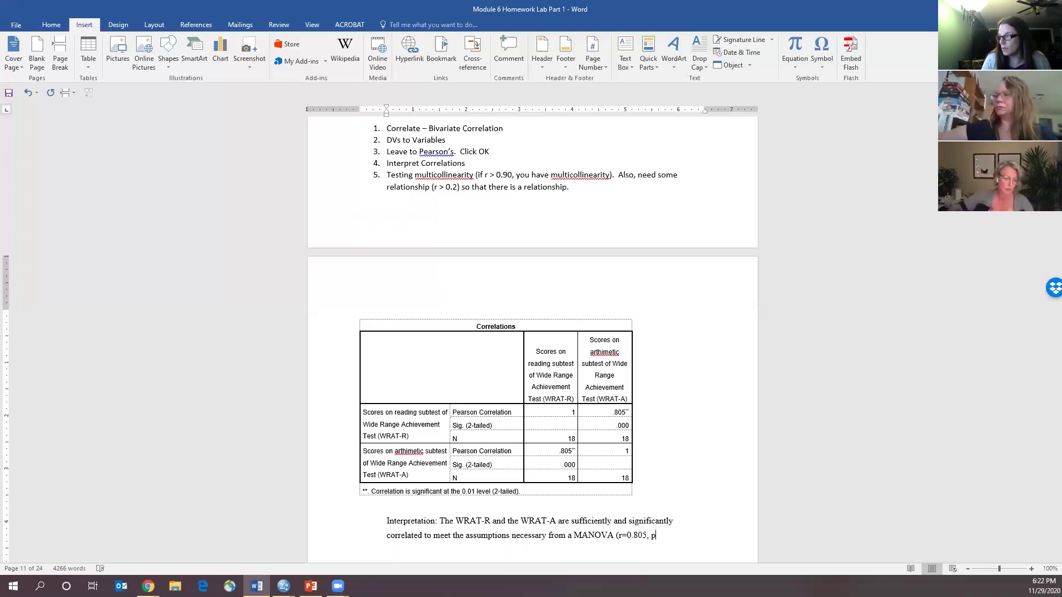
text( < )
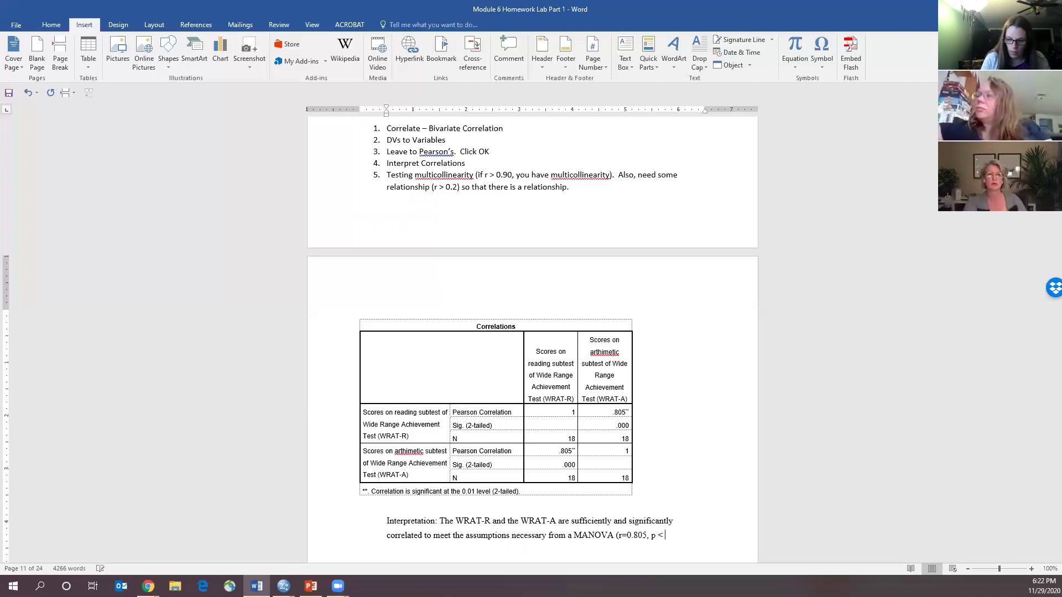
text(0.001)
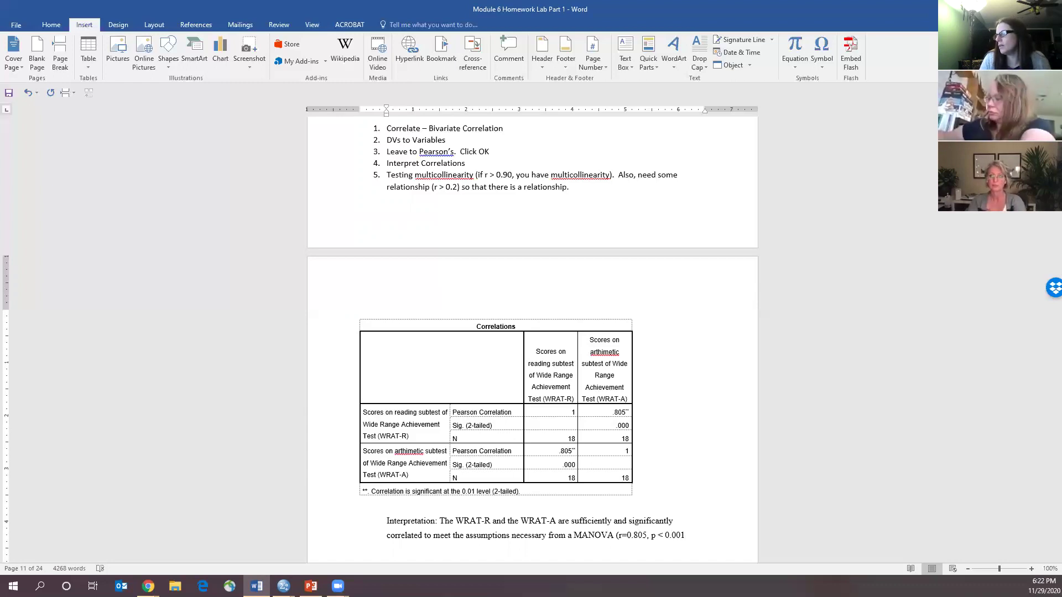
text())
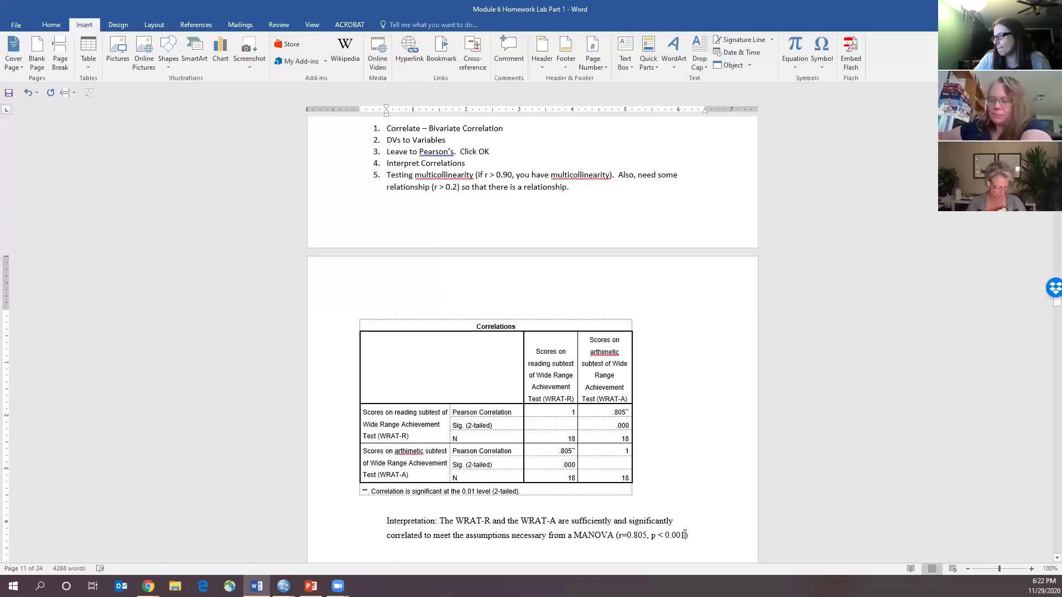
End the interpretation sentence with a period and start a new one reading "Sixty-four point 8 percent of the variance"
text(.  64)
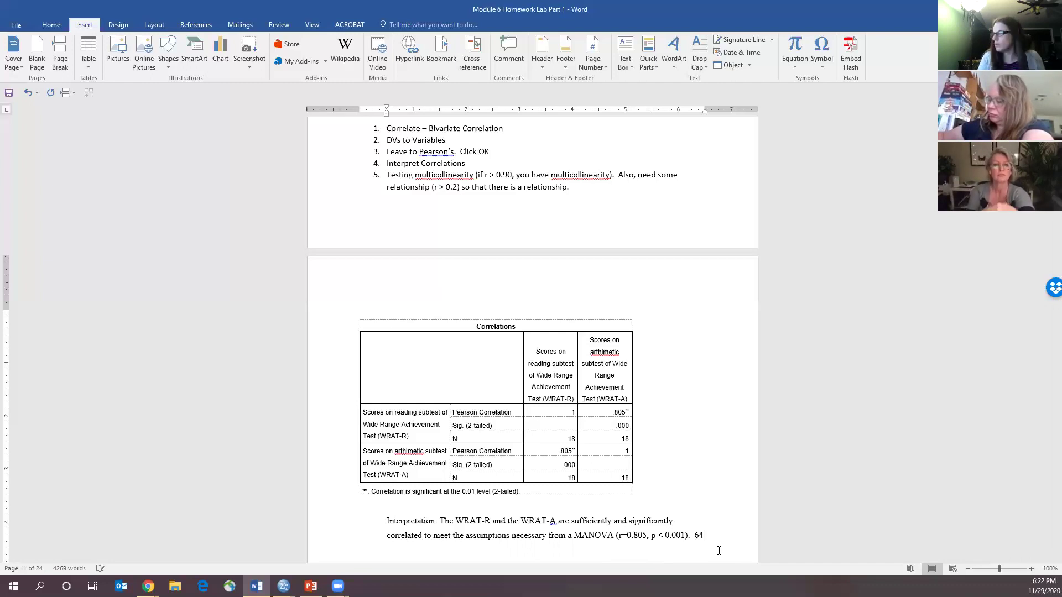
key(BackSpace)
key(BackSpace)
text(Sixty-four)
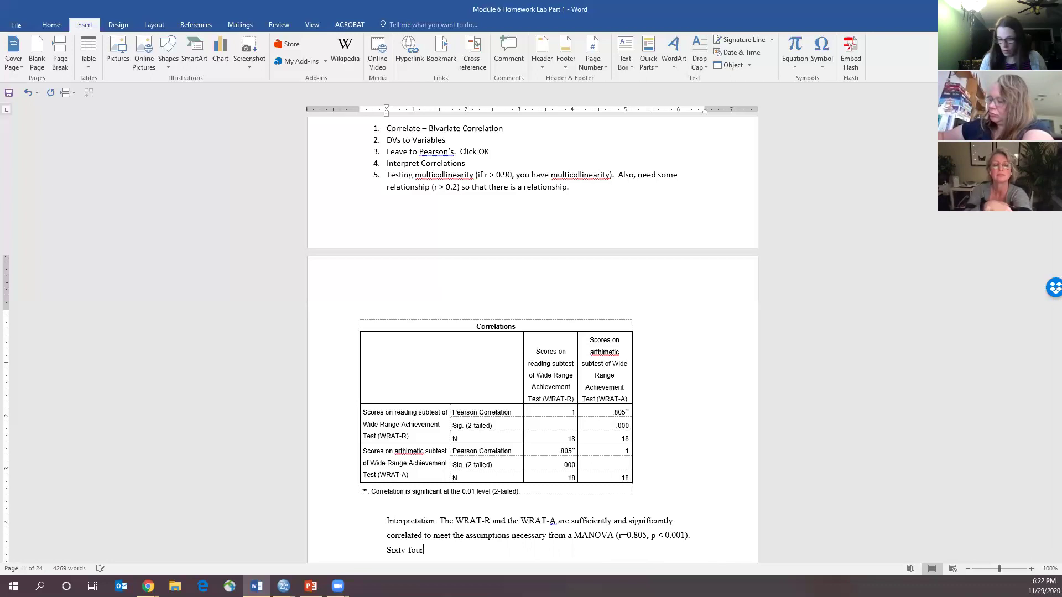
text( point )
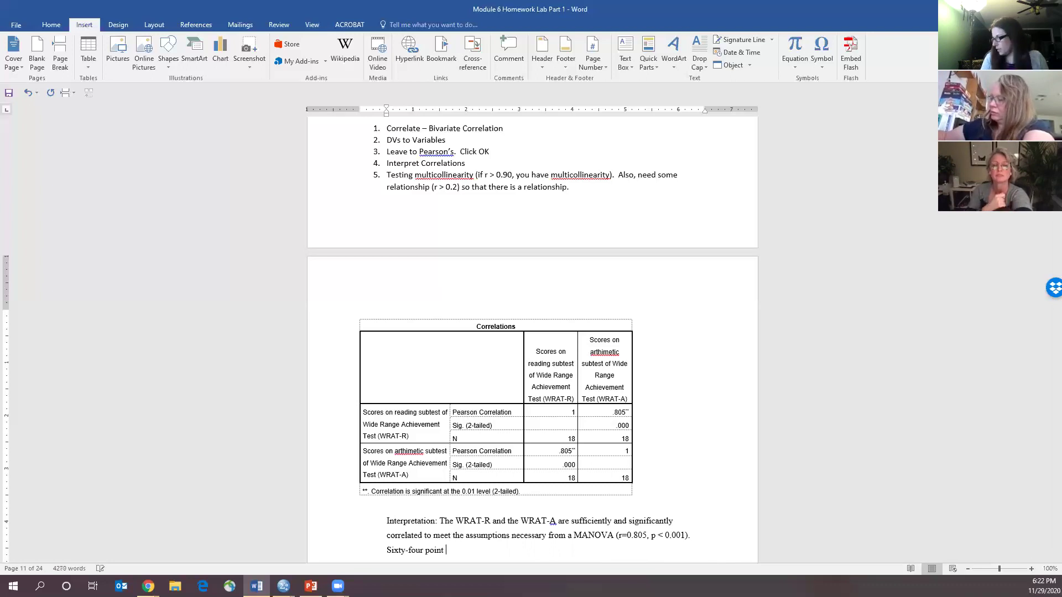
text(8 percent of the variance between t)
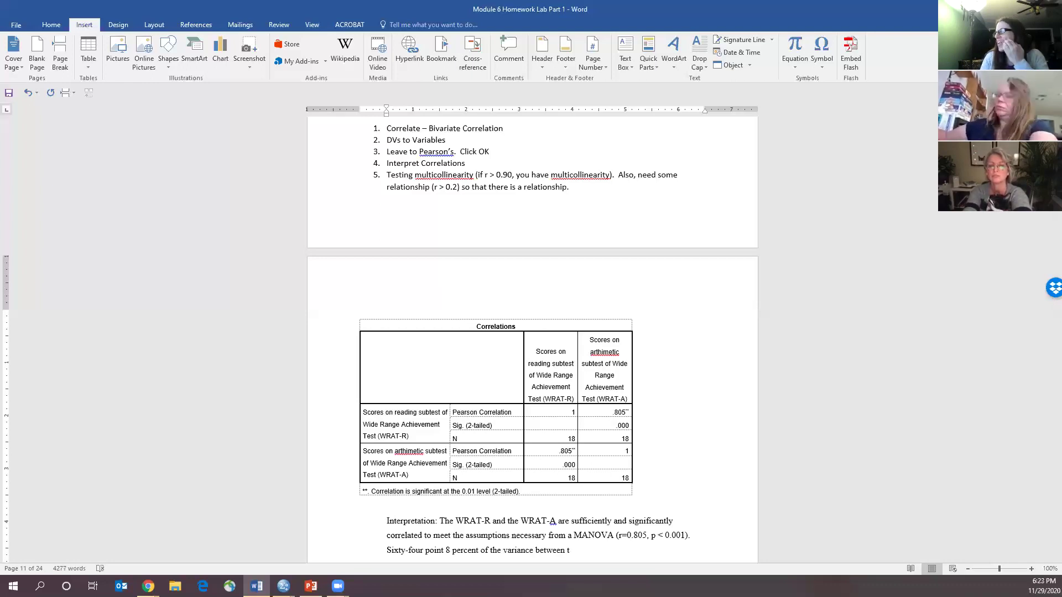
key(BackSpace)
key(BackSpace)
key(BackSpace)
key(BackSpace)
key(BackSpace)
key(BackSpace)
key(BackSpace)
key(BackSpace)
key(BackSpace)
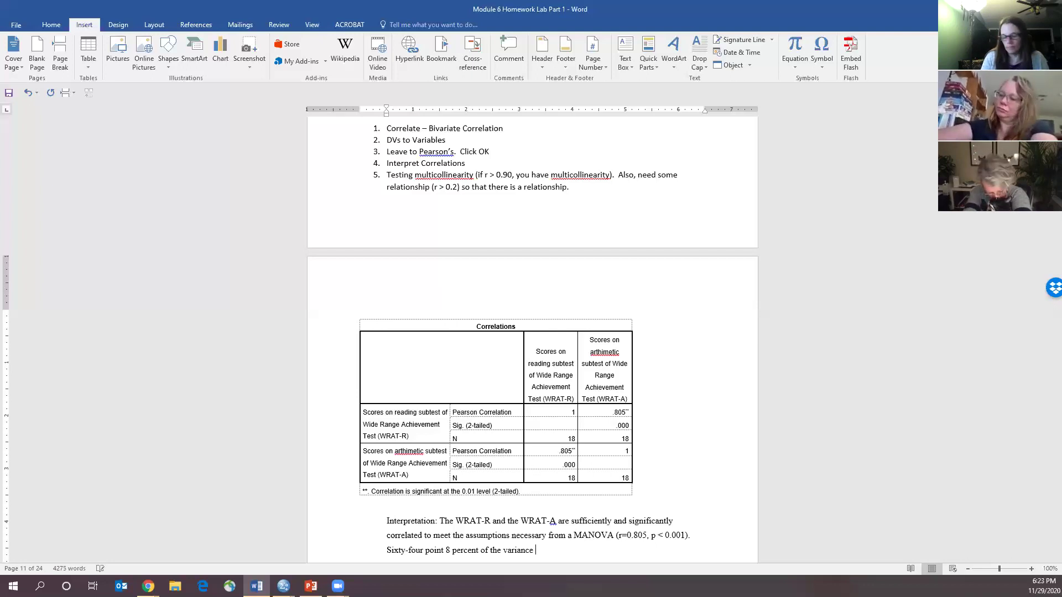
text(is accounted form)
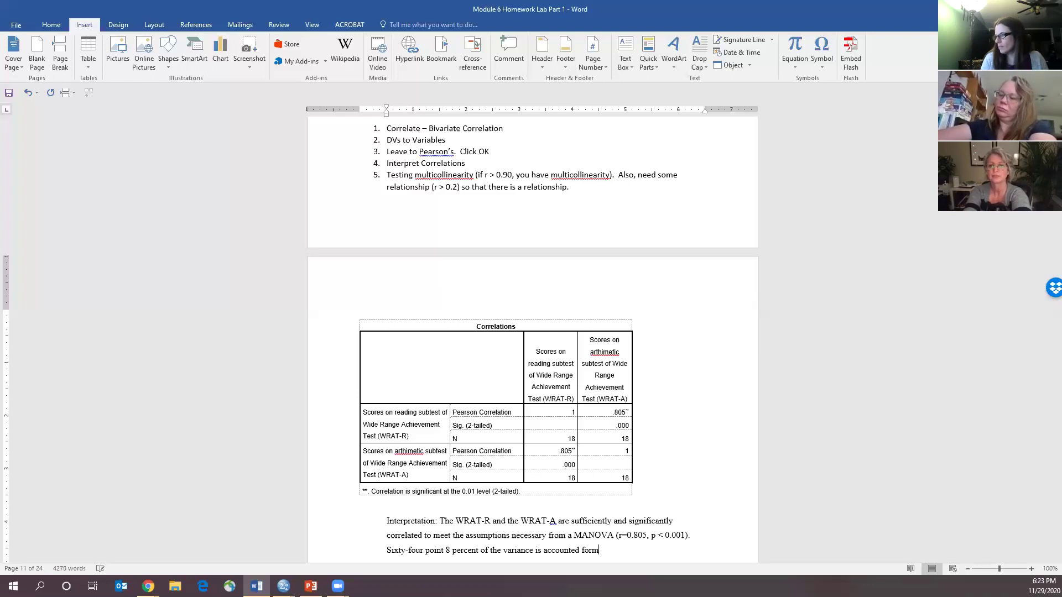
key(BackSpace)
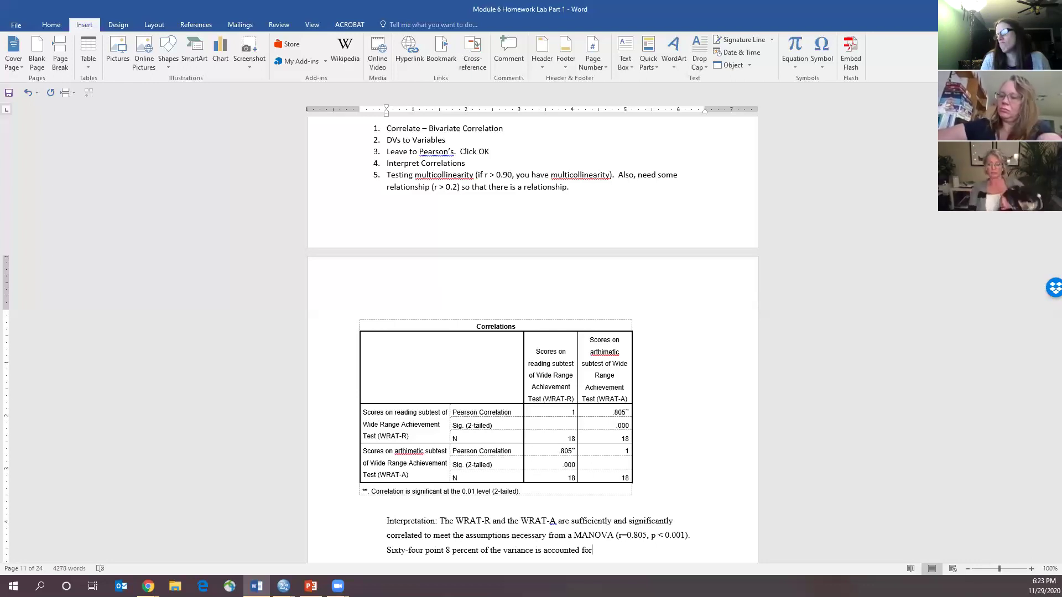
text(betwe)
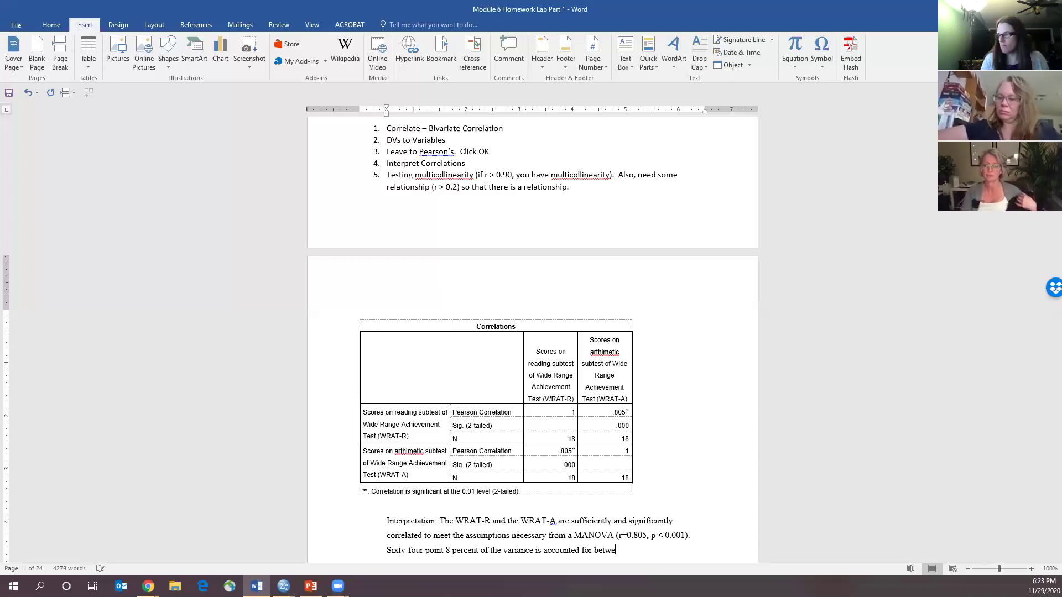
key(BackSpace)
key(BackSpace)
key(BackSpace)
key(BackSpace)
key(BackSpace)
key(BackSpace)
key(BackSpace)
key(BackSpace)
key(BackSpace)
key(BackSpace)
key(BackSpace)
key(BackSpace)
key(BackSpace)
key(BackSpace)
key(BackSpace)
key(BackSpace)
key(BackSpace)
key(BackSpace)
key(BackSpace)
key(BackSpace)
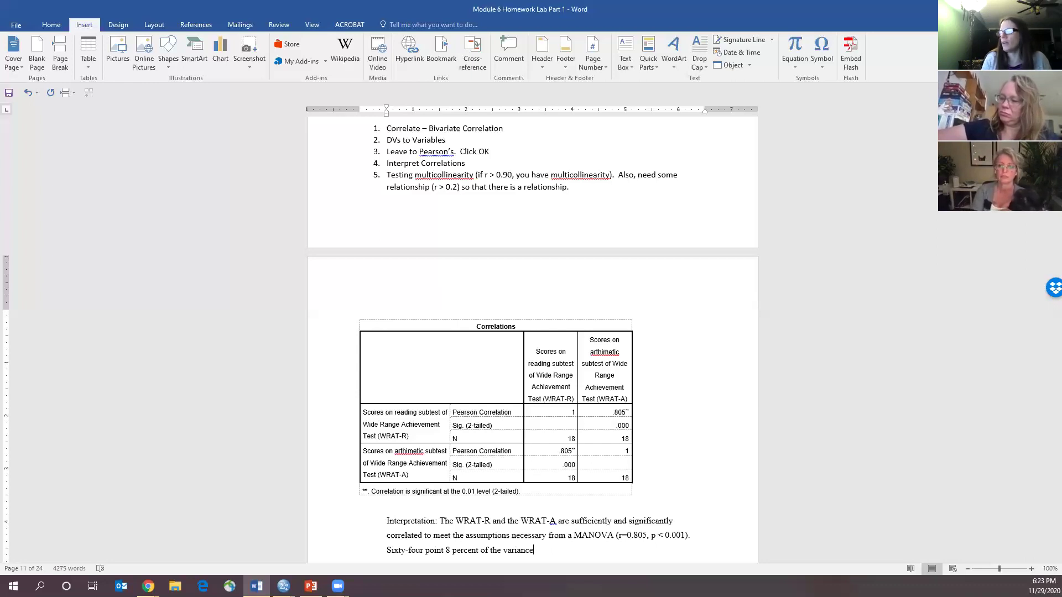
Complete the variance sentence with "is accounted for by the relationship between WRAT-R and WRAT-A for this sample."
text(is accounted for by the relationship between )
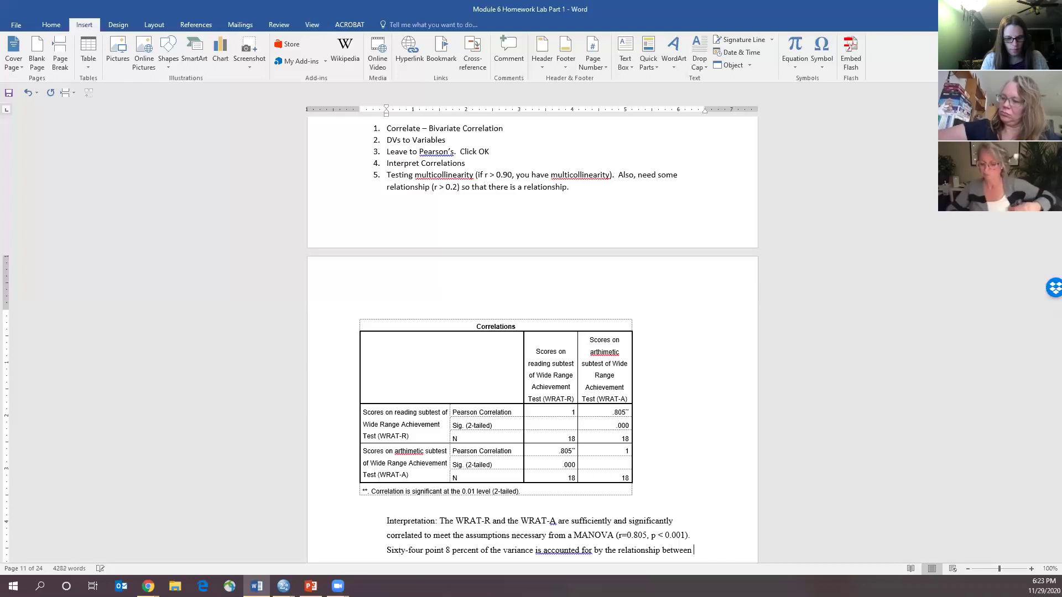
text(WRAT-R and WRAT-A for this sample)
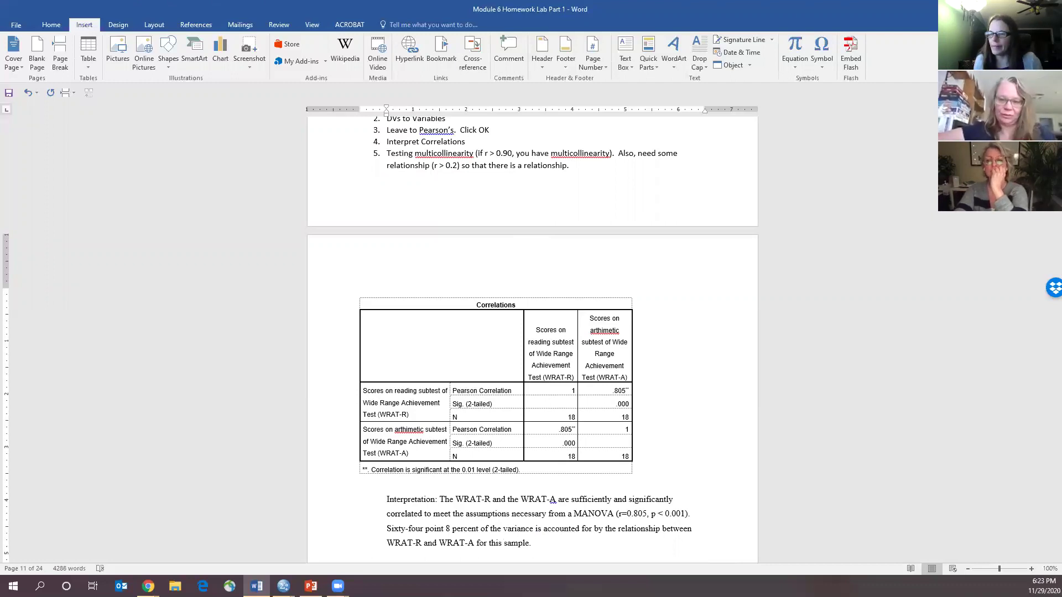
text(.)
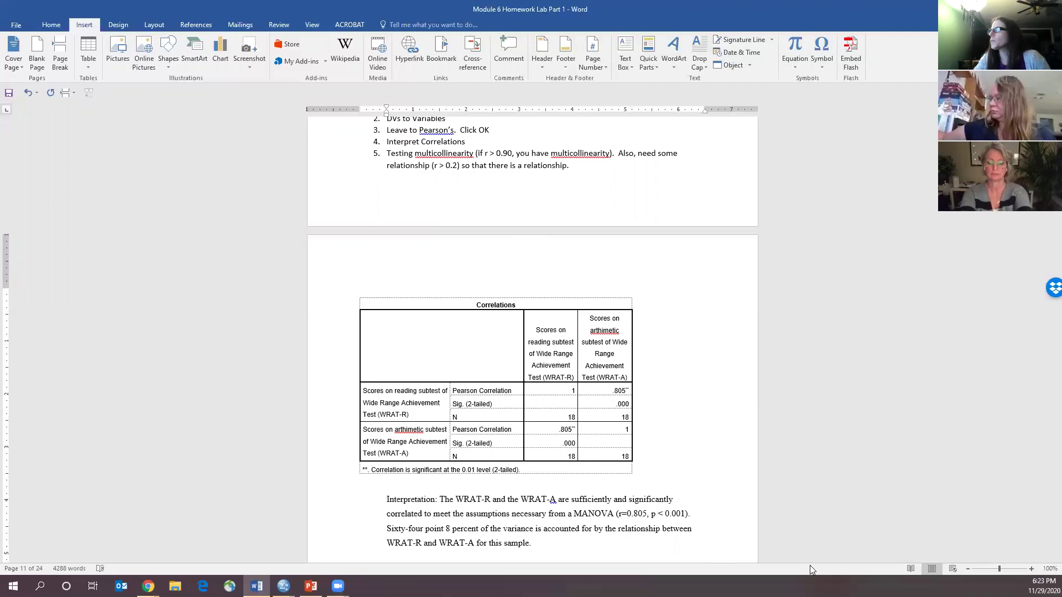
Review the assumption sections from Assumption 3 through Box's M Test and on to the multivariate interpretation
click(600, 433)
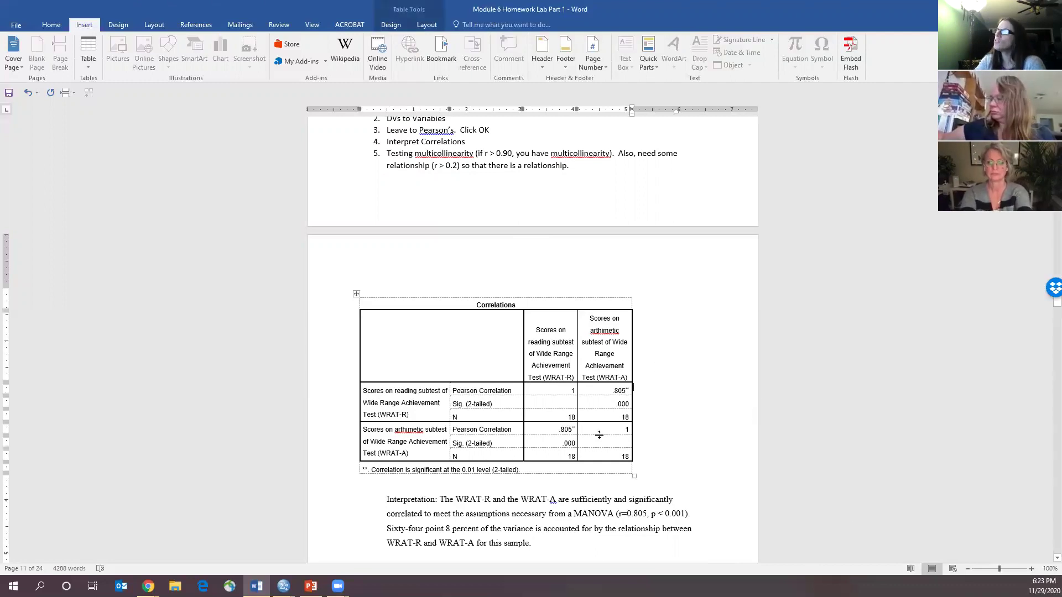
scroll(600, 433, up, 10)
scroll(600, 433, up, 1)
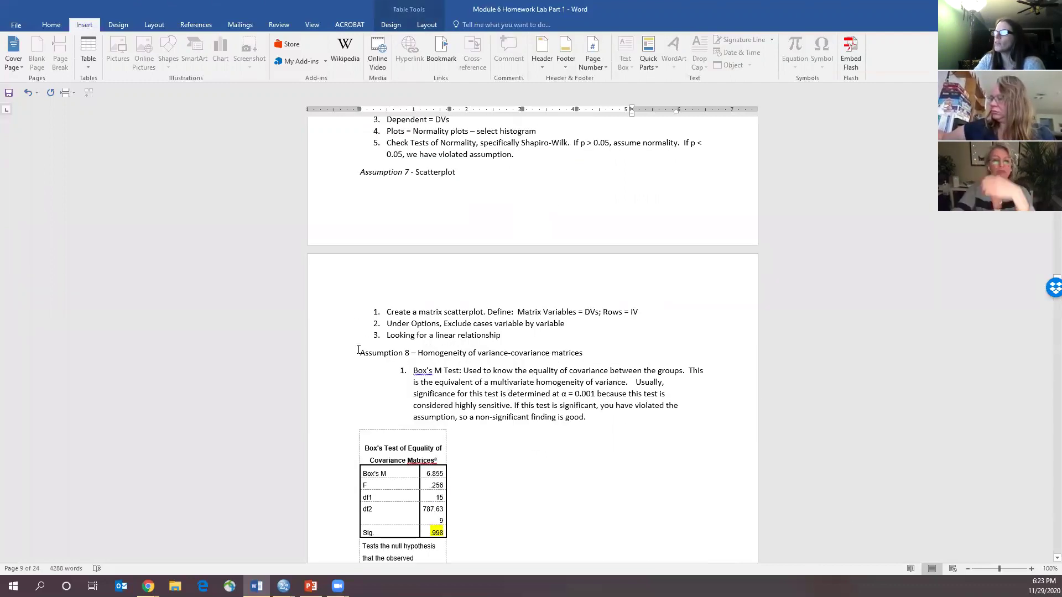
scroll(403, 201, up, 6)
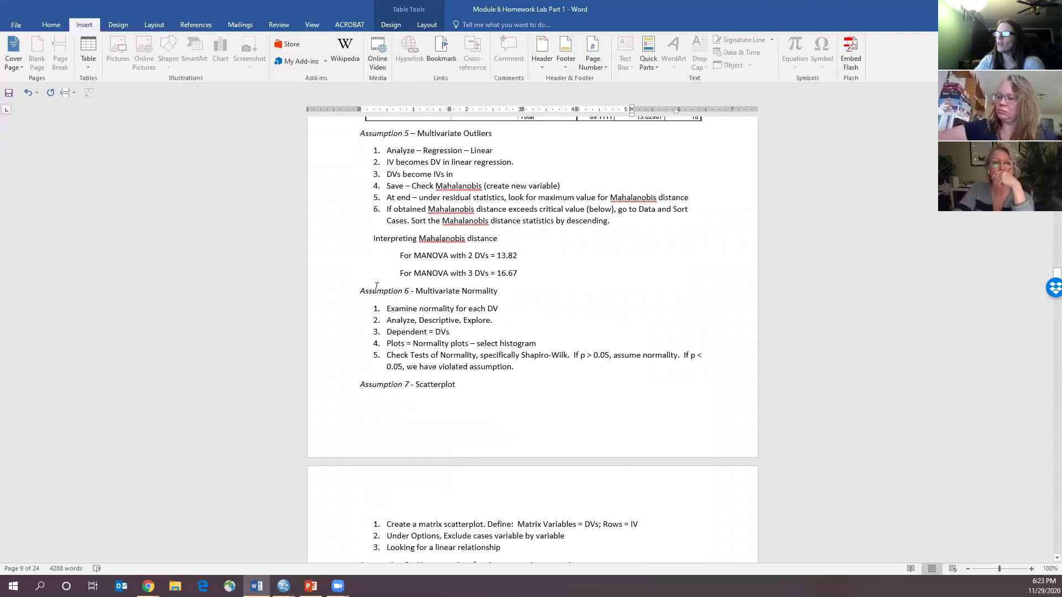
scroll(407, 271, up, 17)
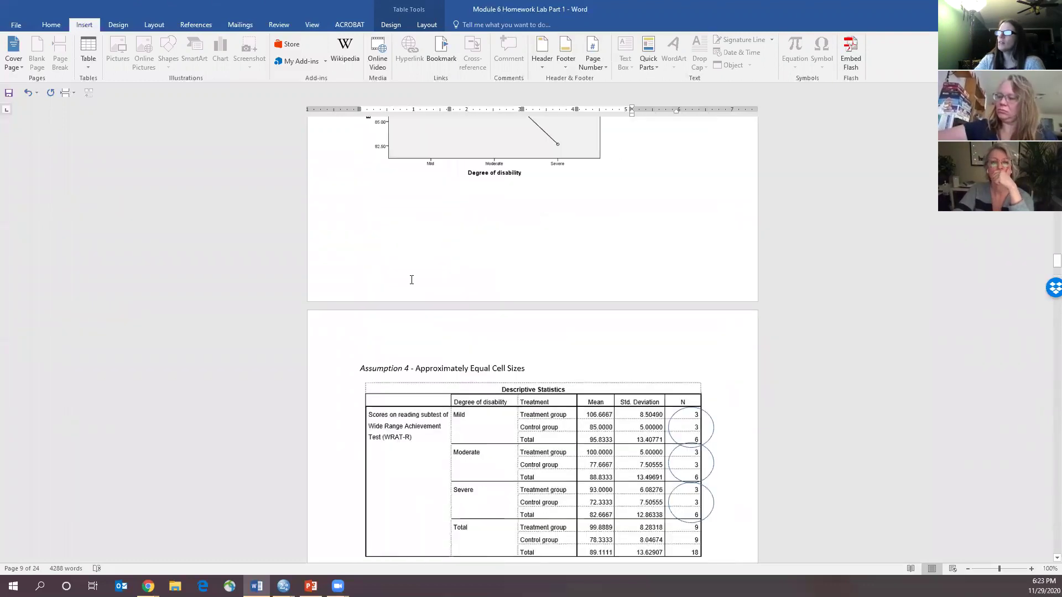
scroll(421, 288, up, 9)
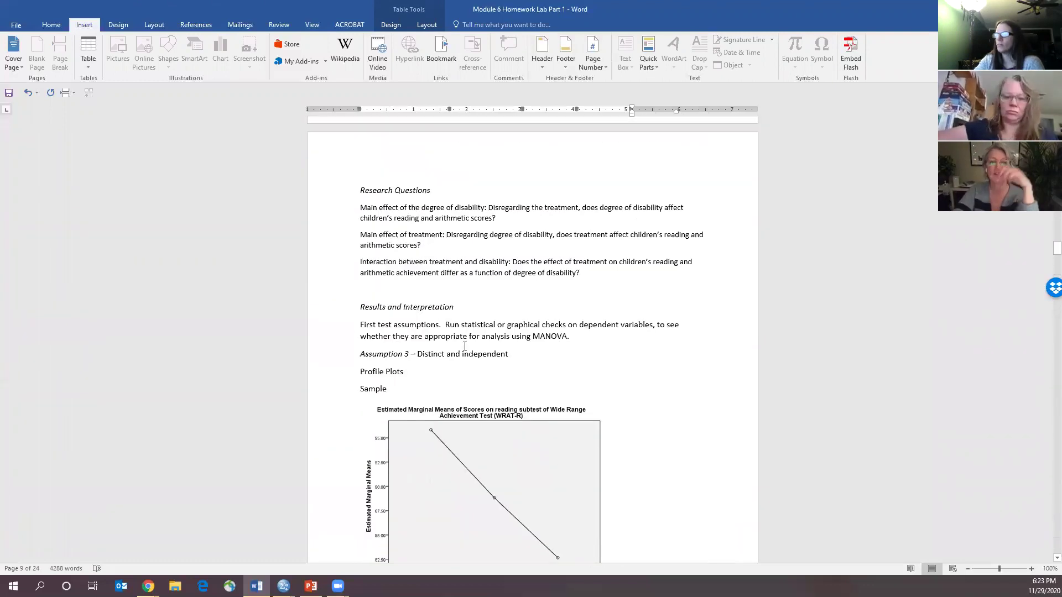
scroll(468, 352, down, 13)
scroll(468, 352, down, 20)
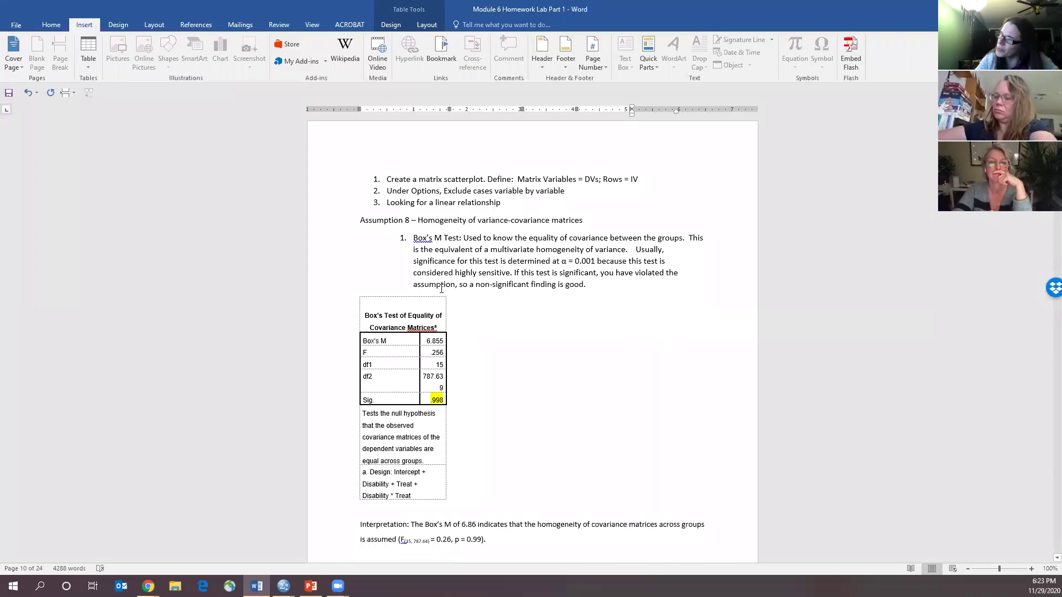
scroll(471, 351, down, 15)
scroll(521, 400, down, 15)
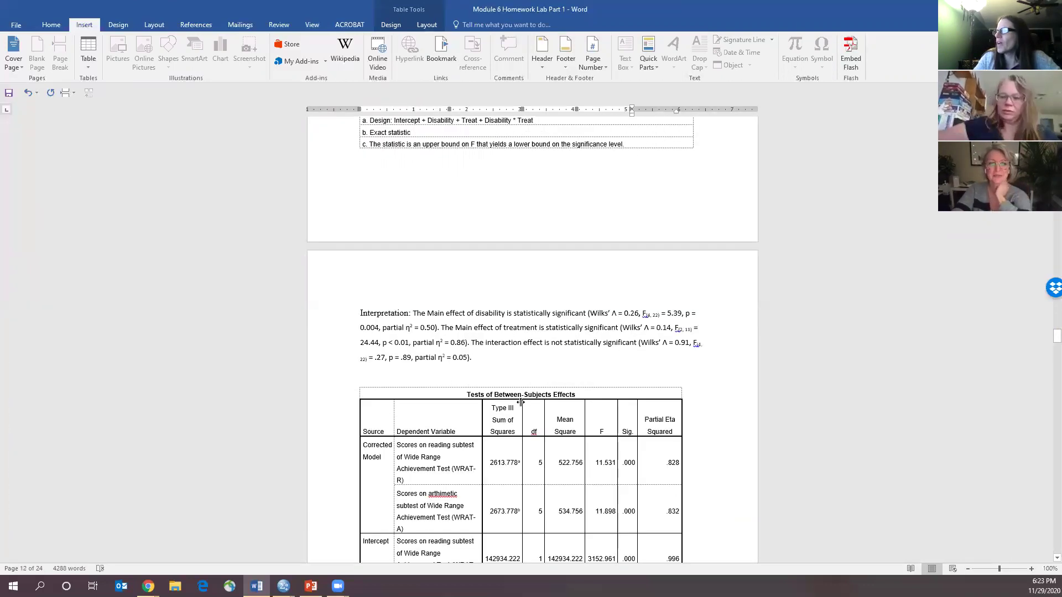
scroll(521, 402, up, 15)
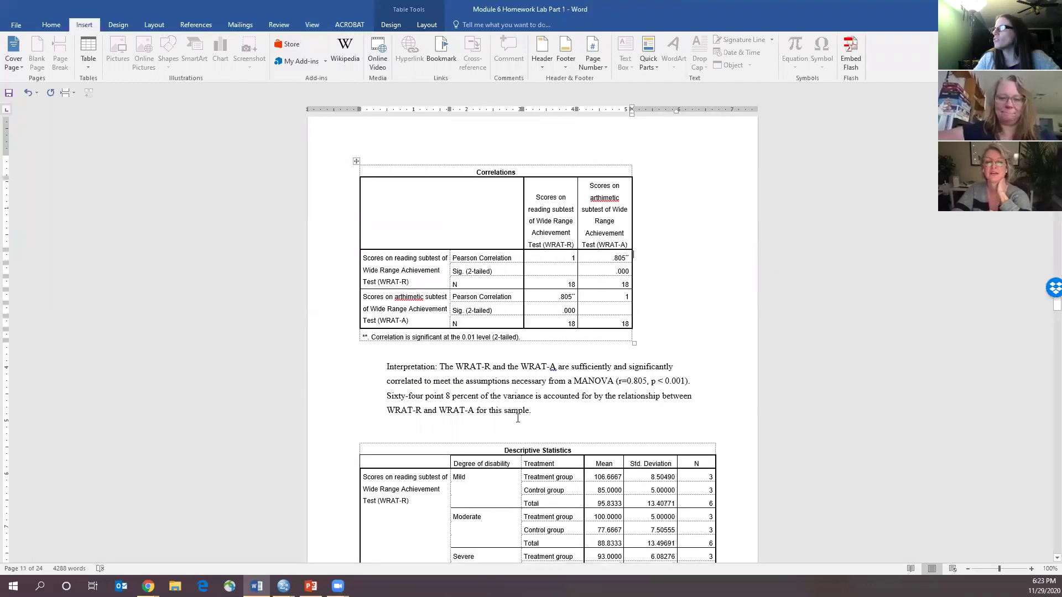
Examine the Descriptive Statistics table for the WRAT-R and WRAT-A scores by degree of disability and treatment
scroll(506, 397, down, 4)
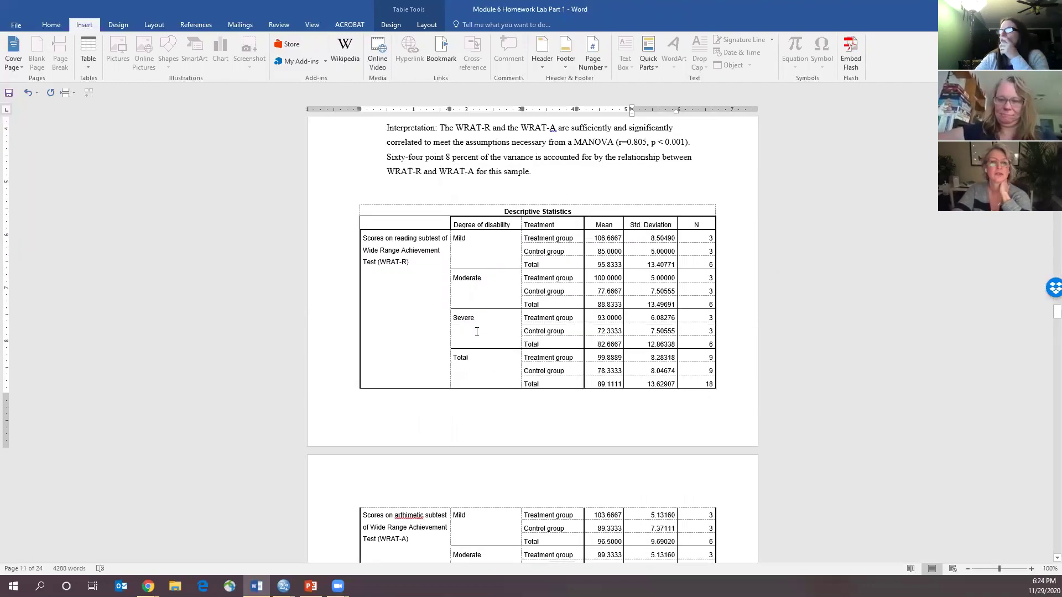
scroll(479, 332, down, 7)
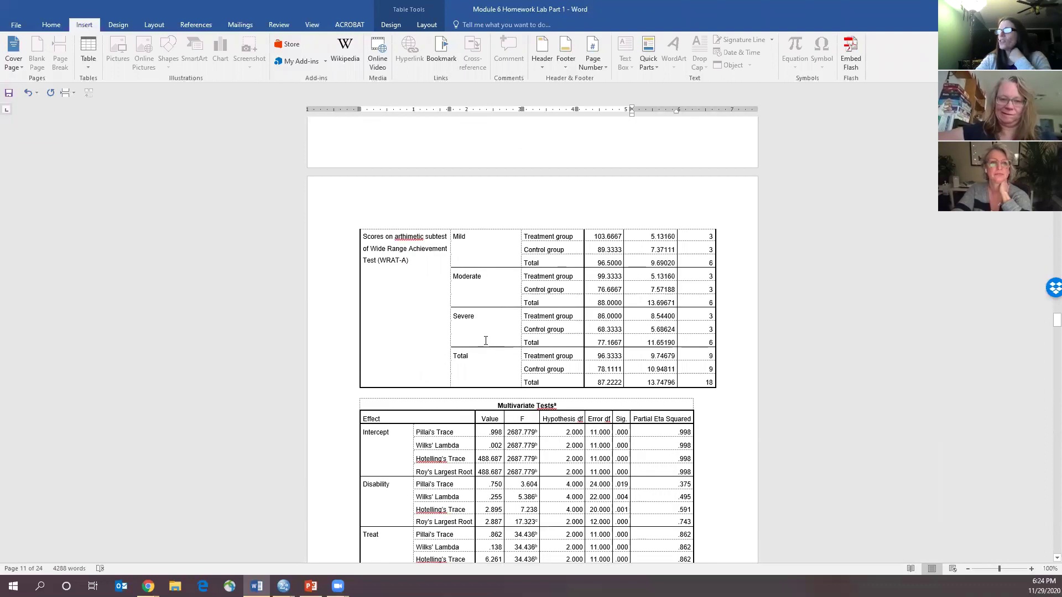
scroll(449, 452, up, 3)
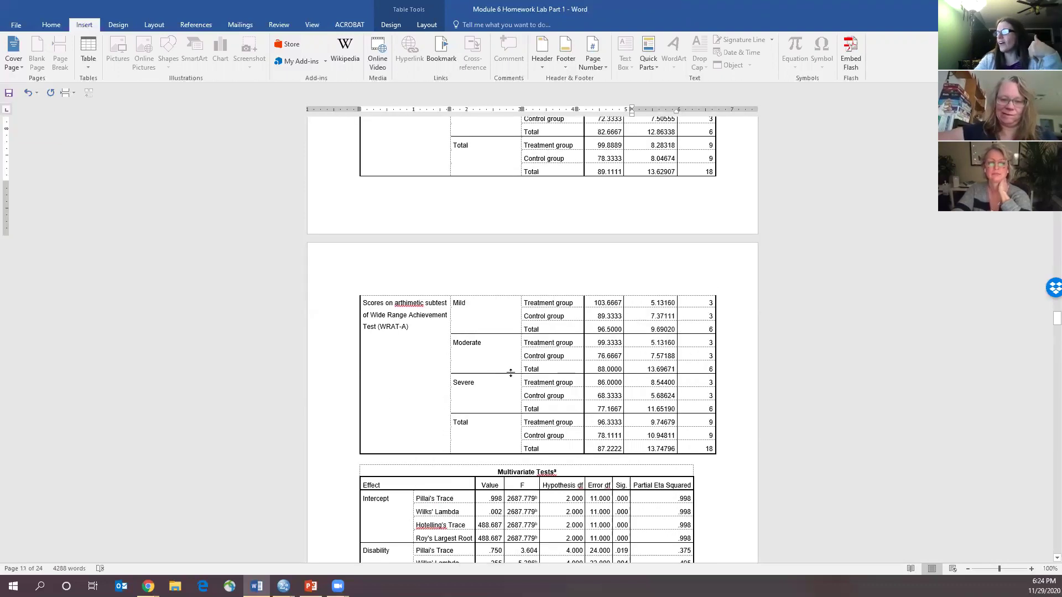
scroll(481, 142, up, 2)
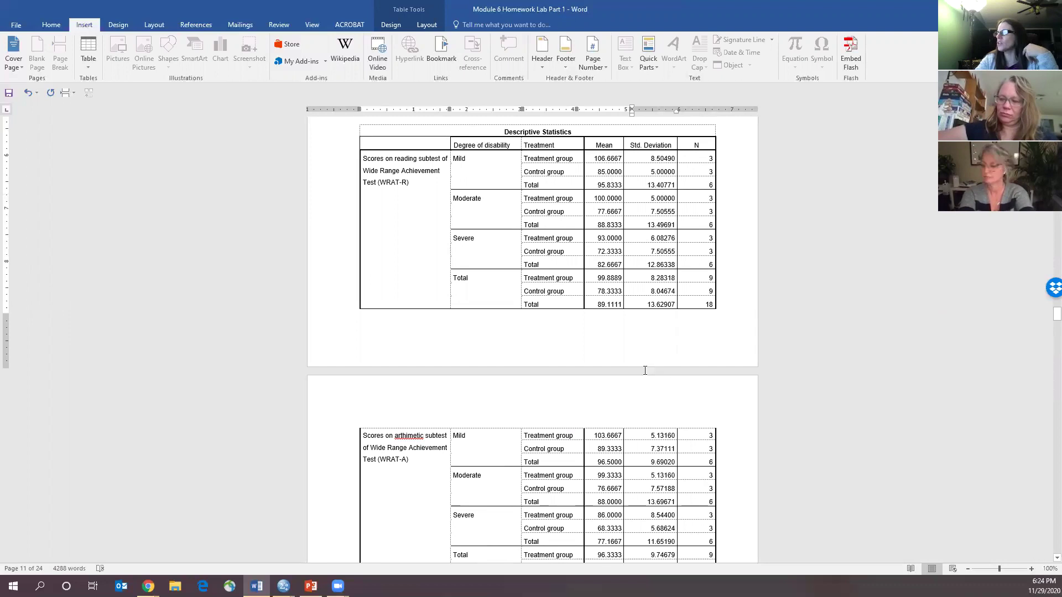
scroll(655, 382, down, 5)
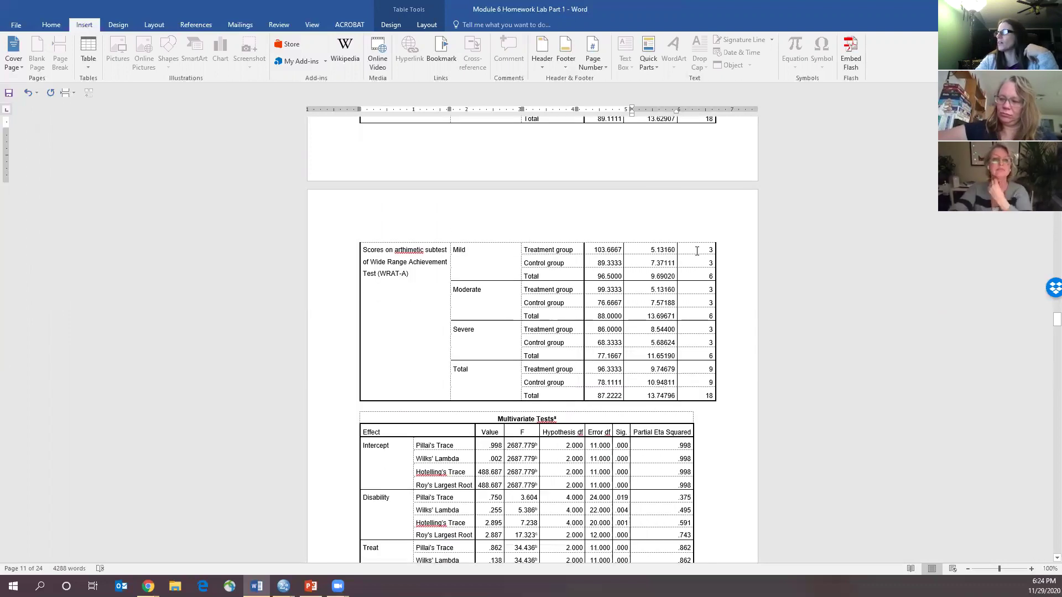
scroll(371, 155, up, 4)
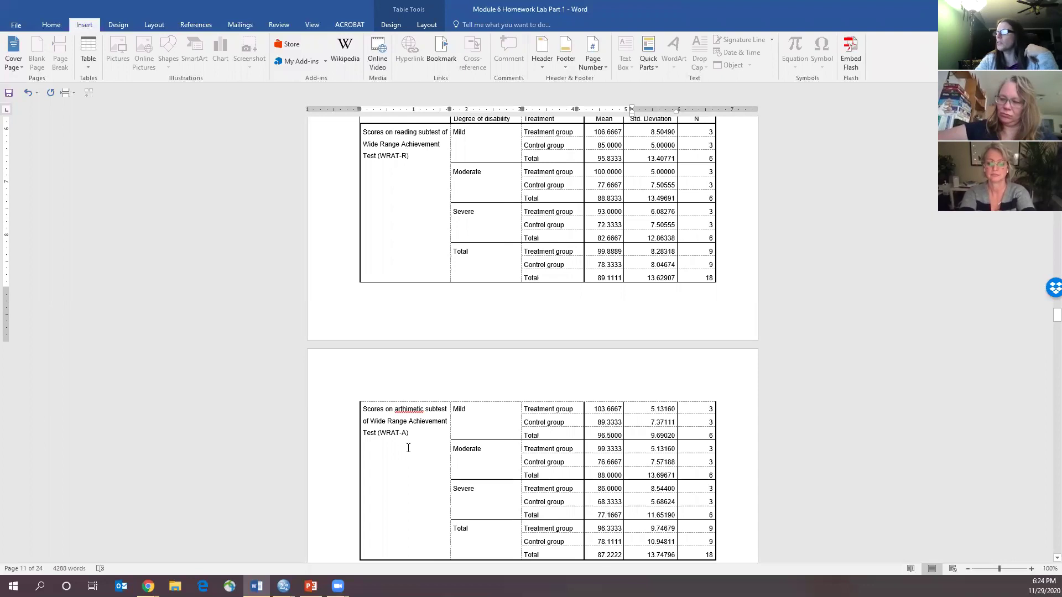
scroll(424, 450, down, 1)
scroll(424, 450, down, 2)
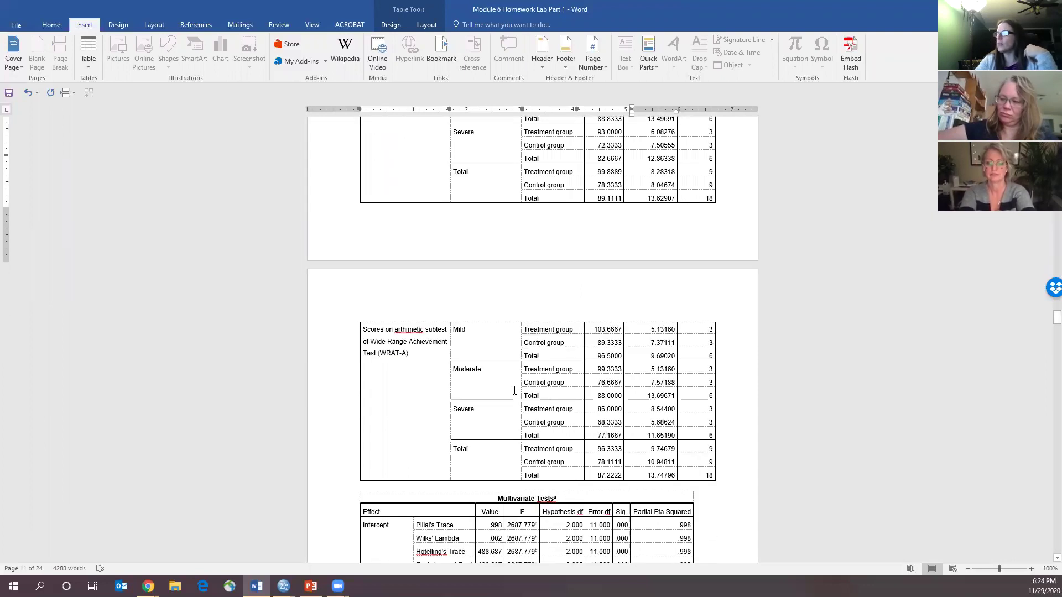
Highlight the Disability effect's Wilks' Lambda row in yellow in the Multivariate Tests table
scroll(493, 412, down, 7)
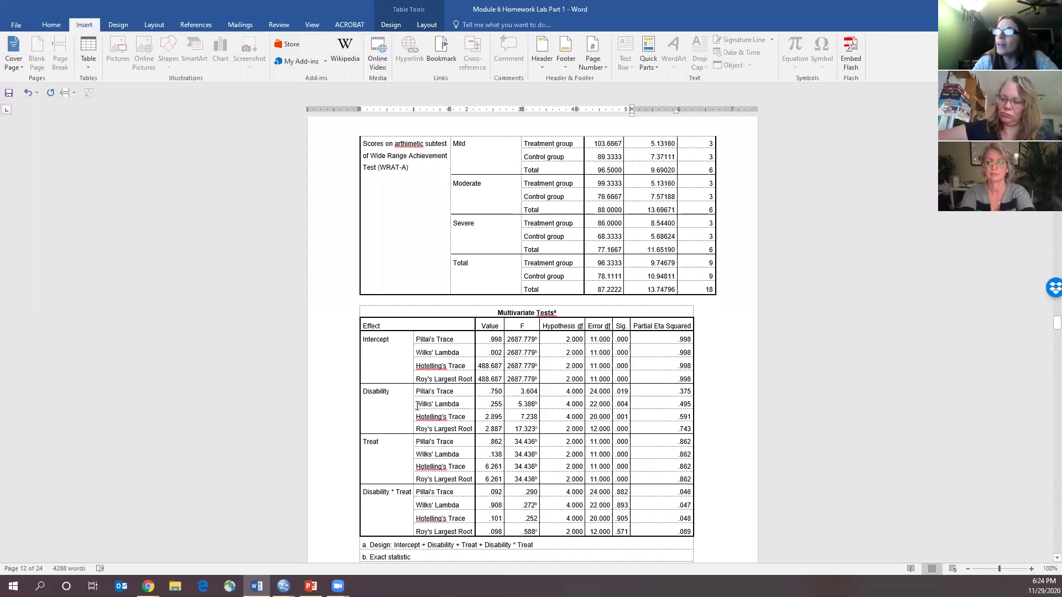
drag(417, 405, 684, 406)
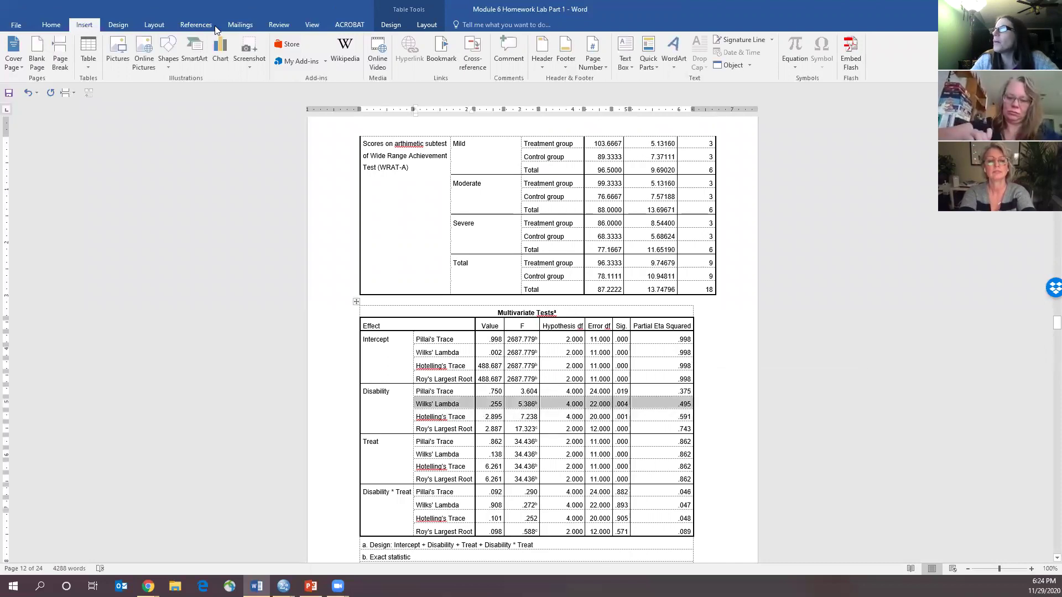
click(51, 25)
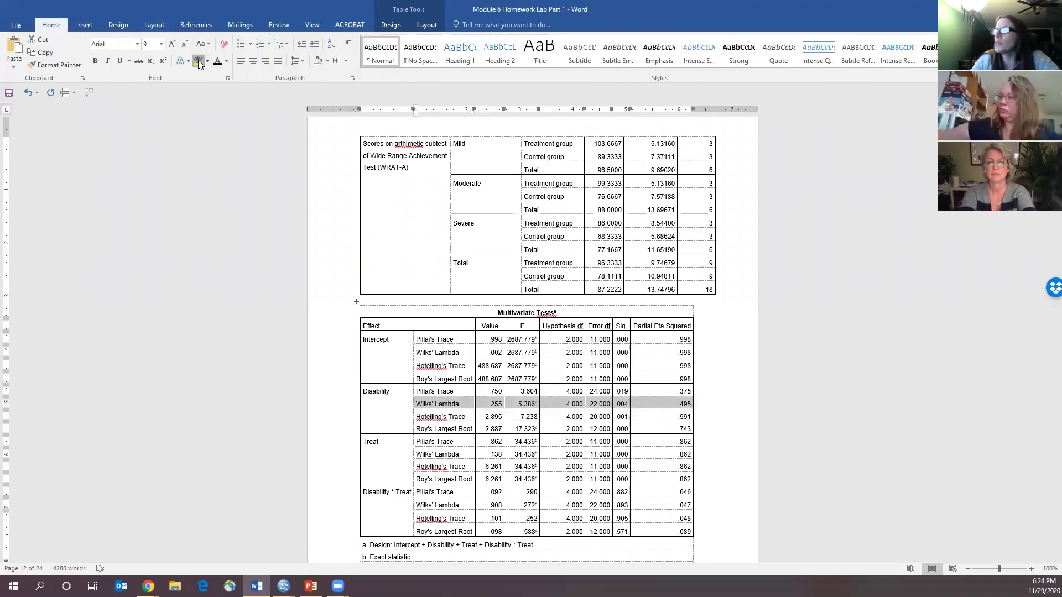
click(198, 61)
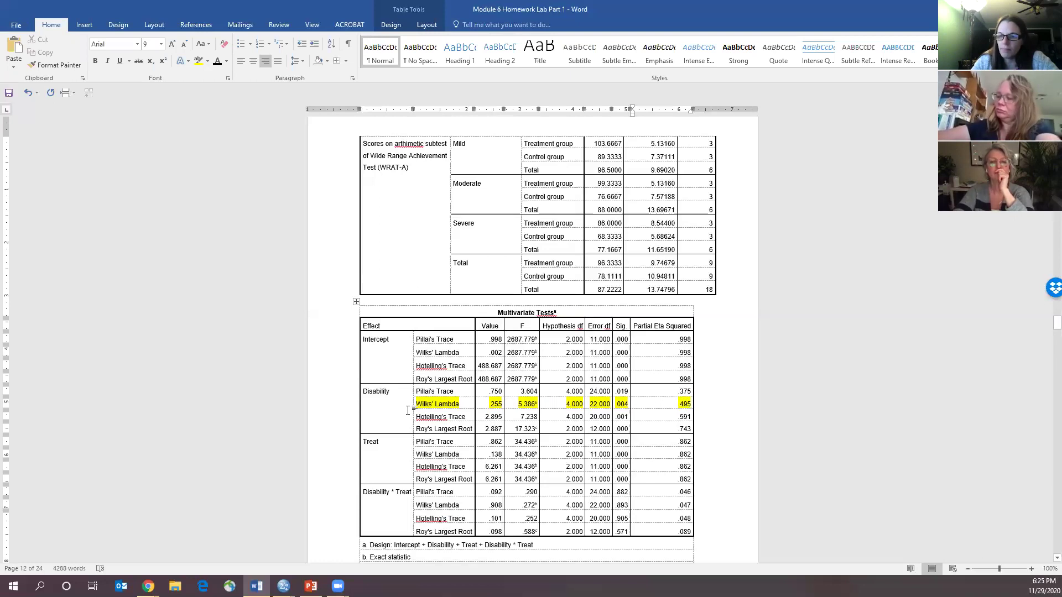
Insert "degree of" before "disability" in the first main-effect sentence of the interpretation below the Multivariate Tests table
scroll(554, 438, down, 10)
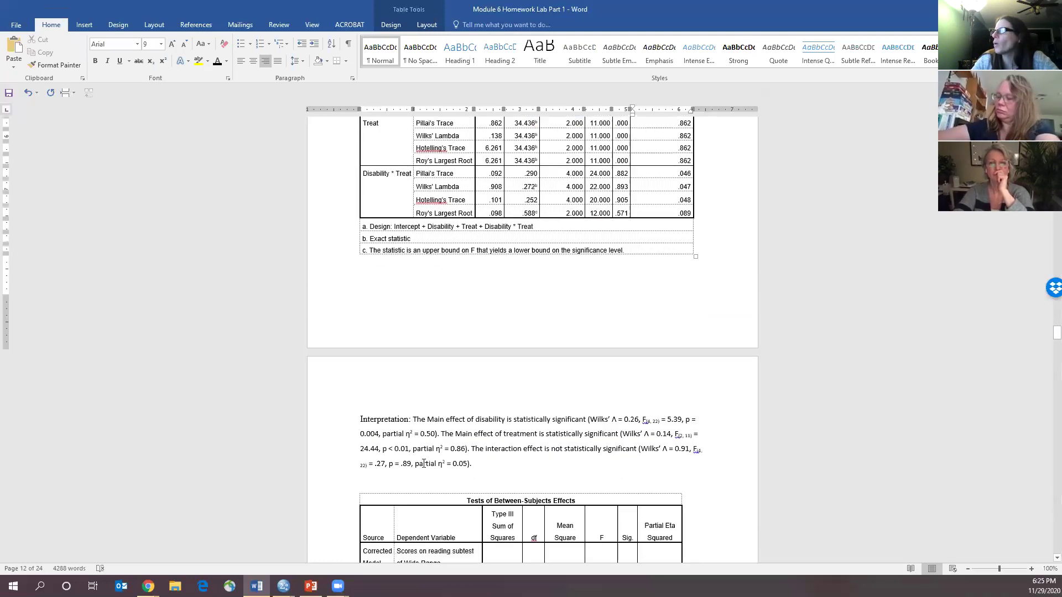
scroll(510, 460, up, 2)
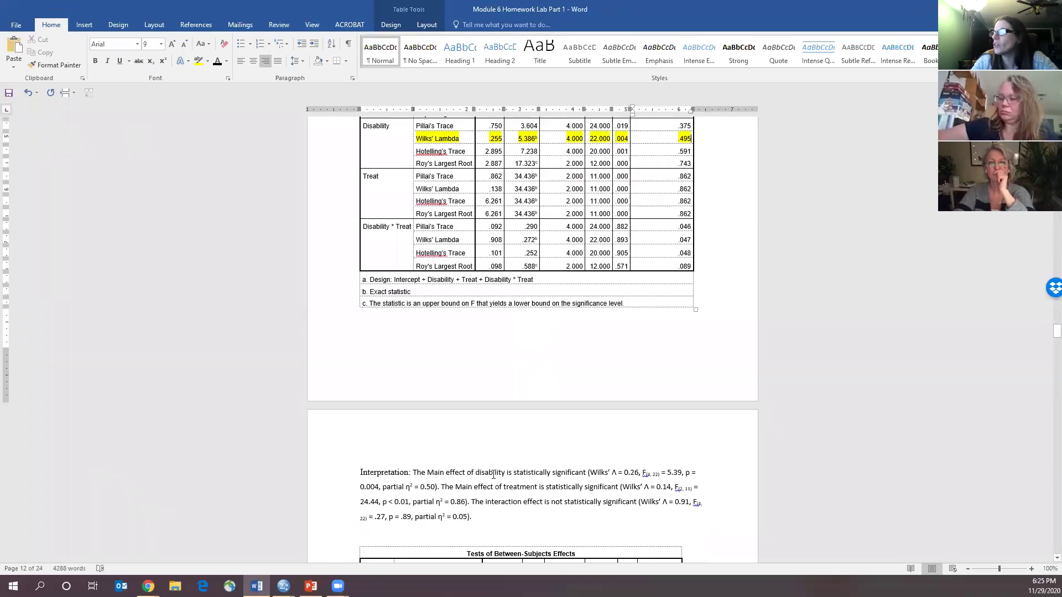
click(473, 472)
text(degree of)
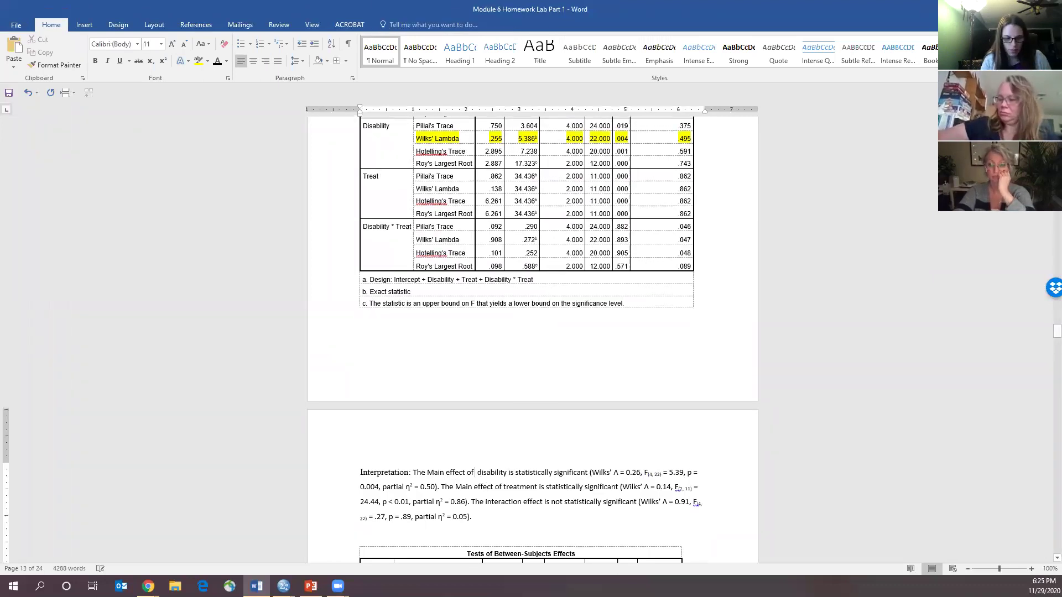
key(BackSpace)
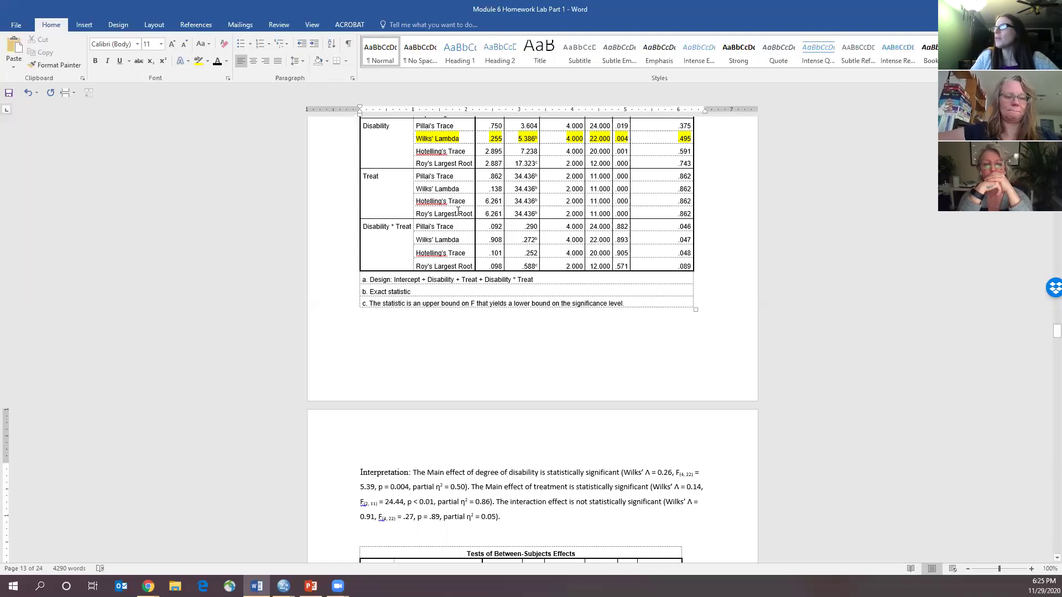
Highlight the Wilks' Lambda rows of the Treat and Disability * Treat effects in yellow in the Multivariate Tests table
drag(422, 189, 686, 188)
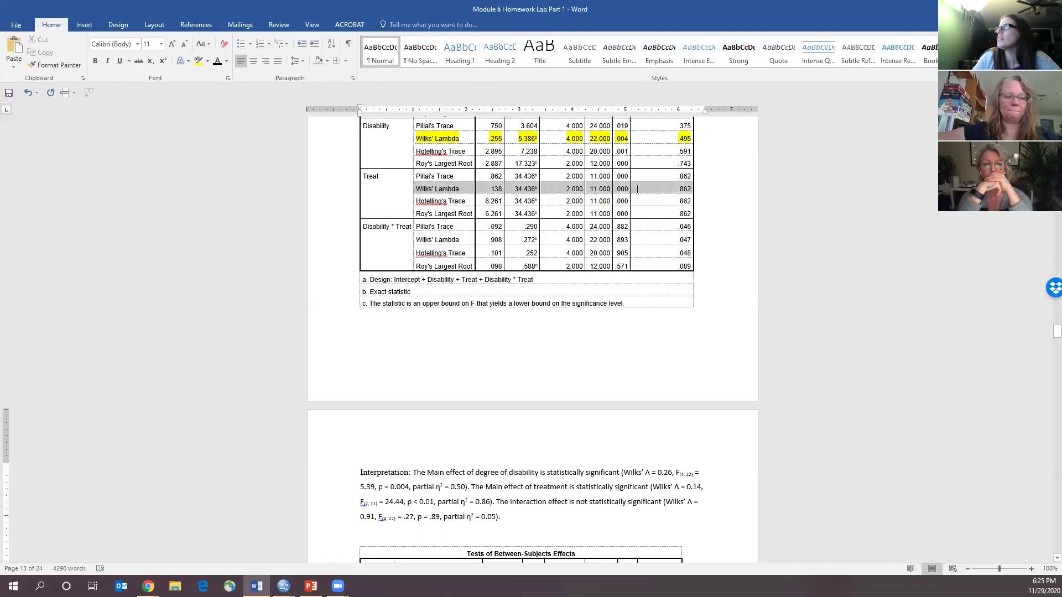
click(198, 60)
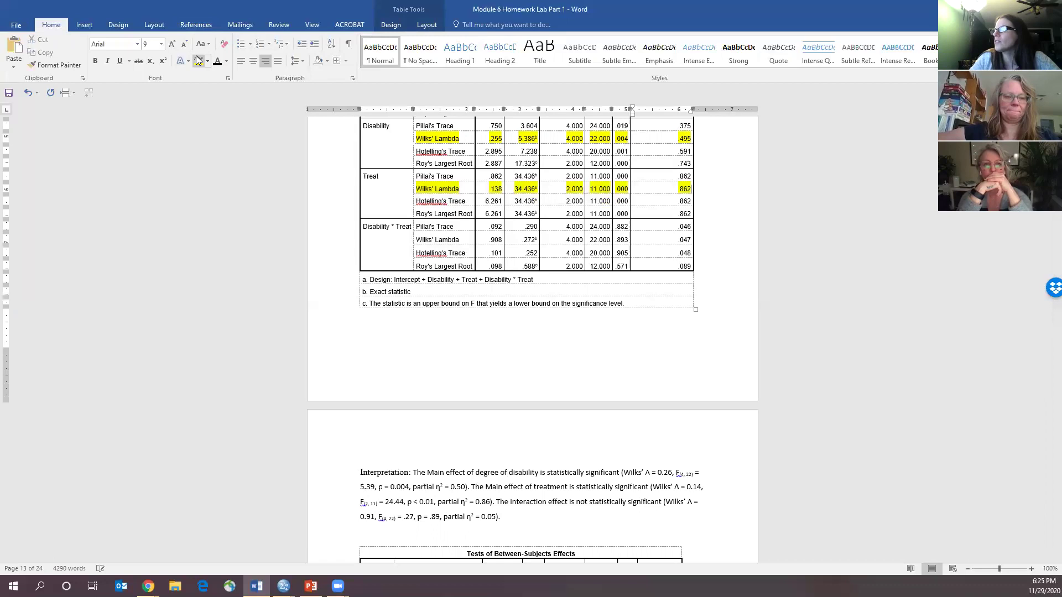
key(Right)
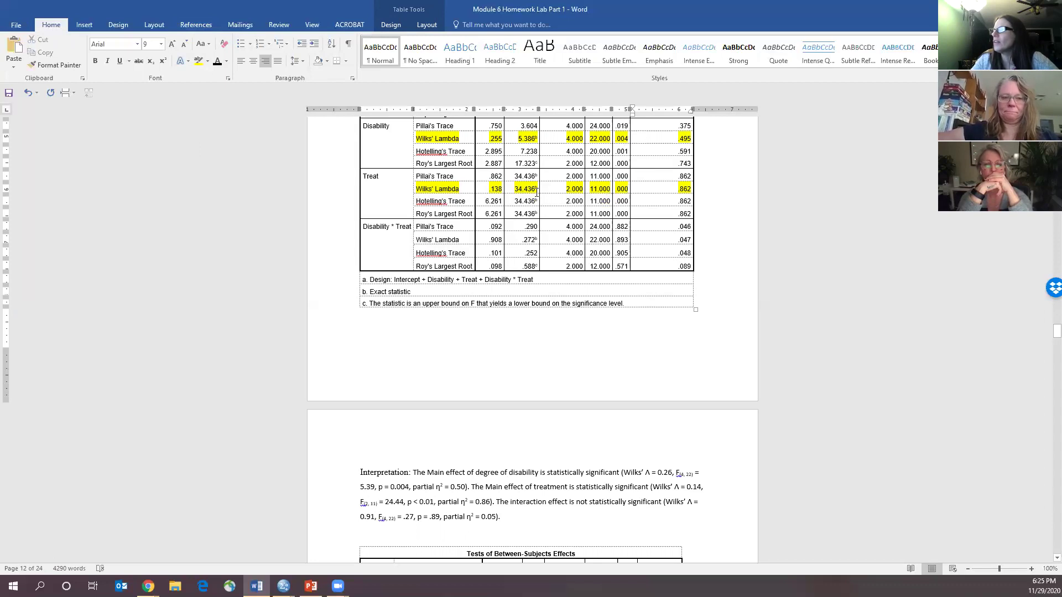
scroll(598, 240, up, 4)
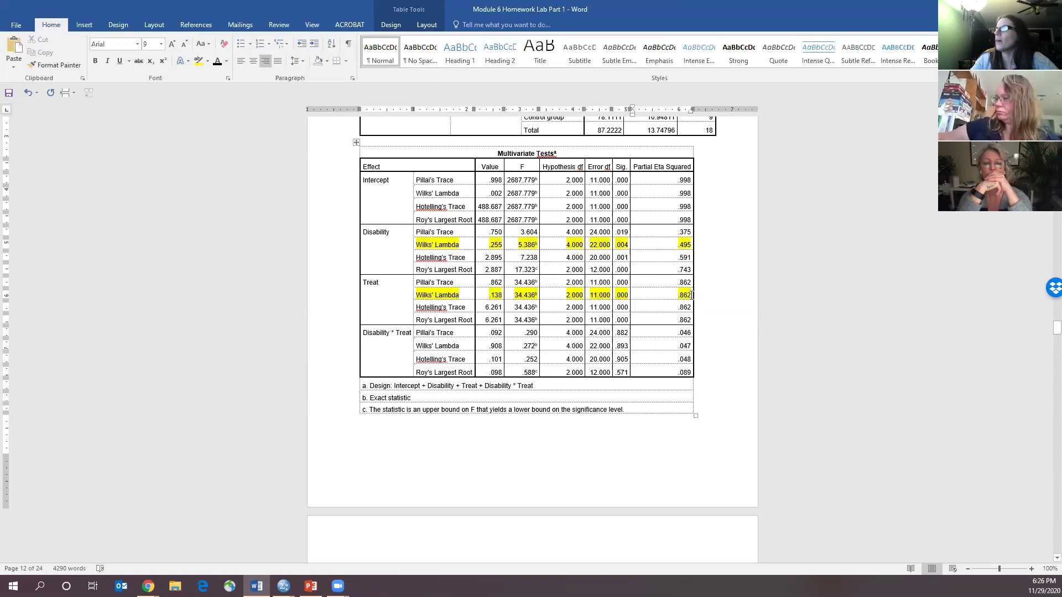
scroll(700, 331, down, 3)
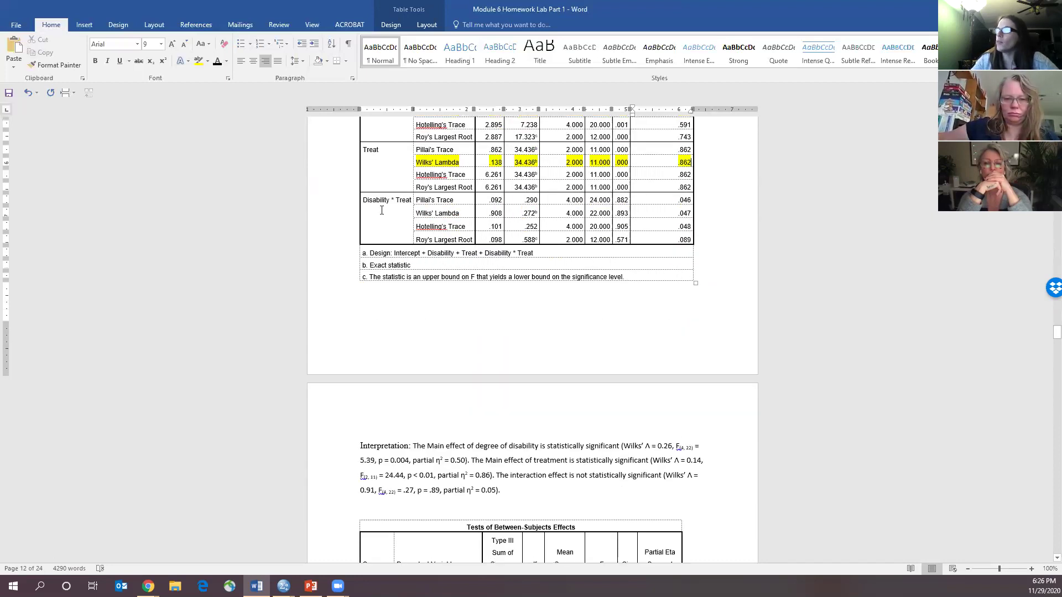
drag(456, 215, 685, 228)
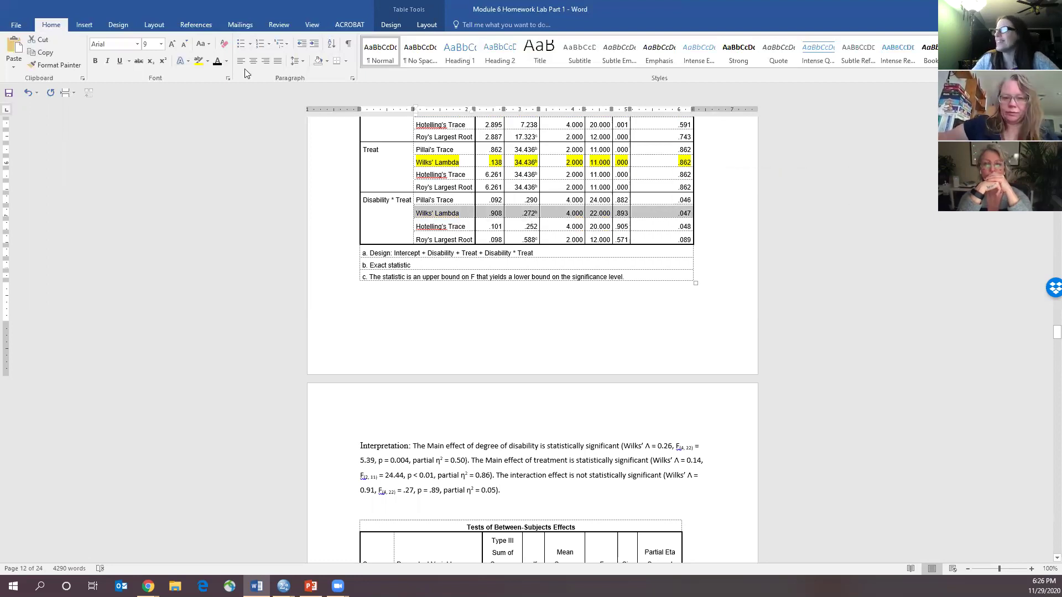
click(198, 61)
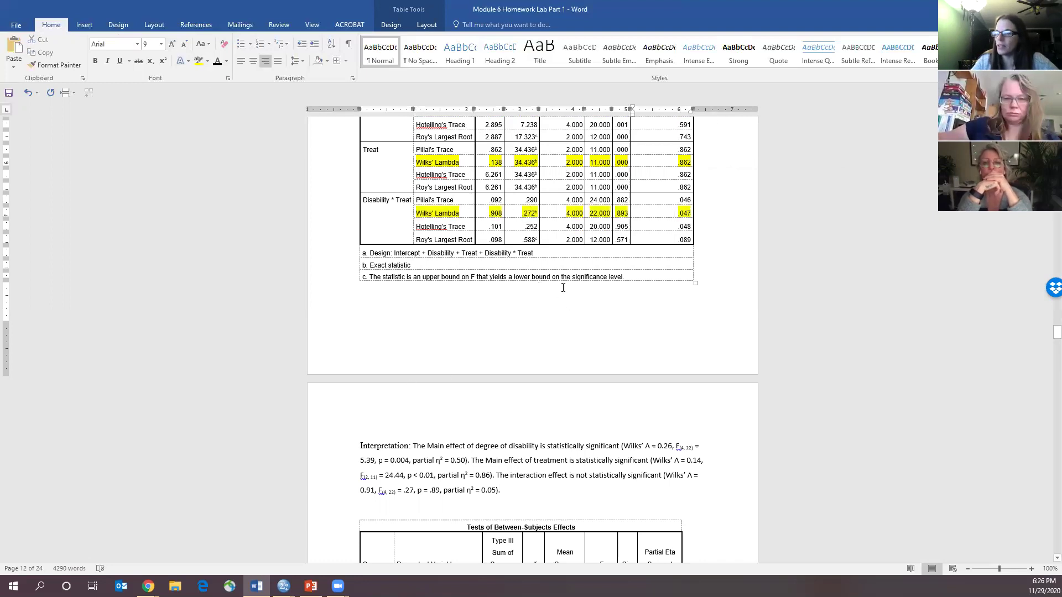
Highlight the Disability rows for both WRAT-R and WRAT-A in yellow in the Tests of Between-Subjects Effects table
scroll(522, 339, up, 1)
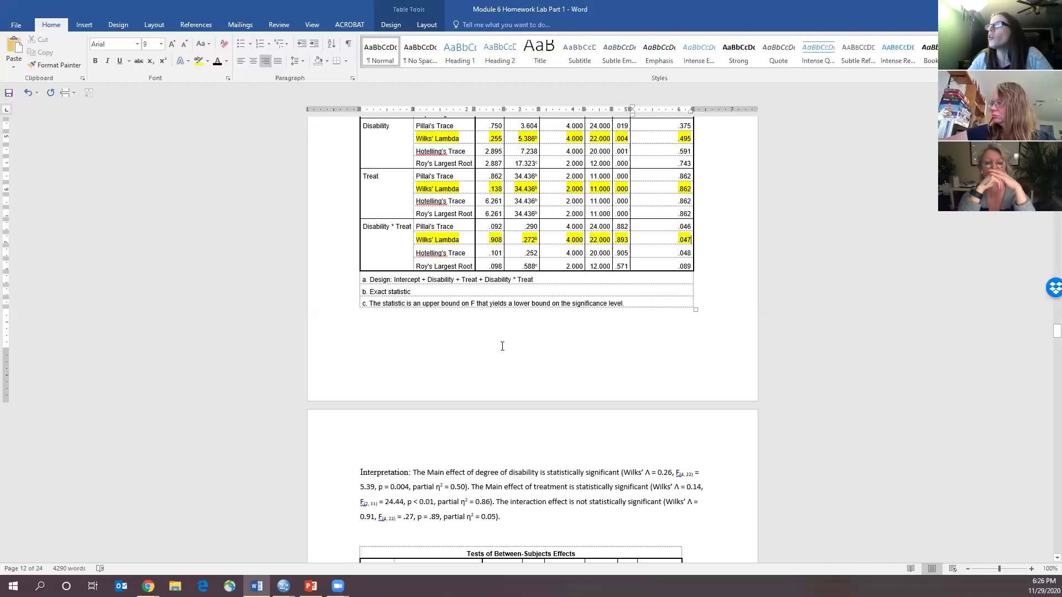
scroll(500, 342, down, 5)
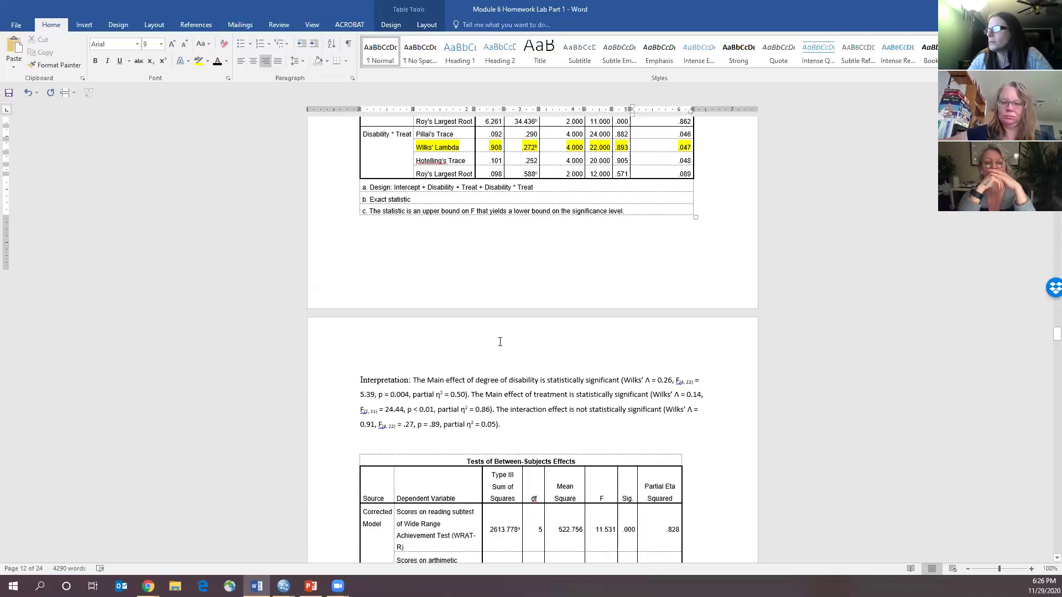
scroll(498, 342, down, 5)
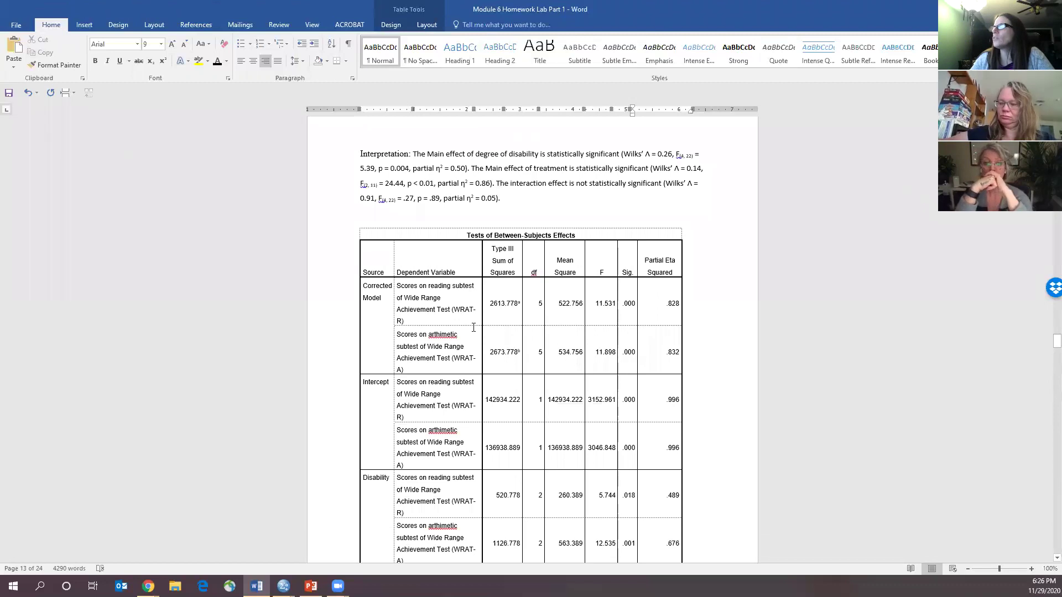
scroll(473, 328, down, 4)
scroll(532, 369, up, 2)
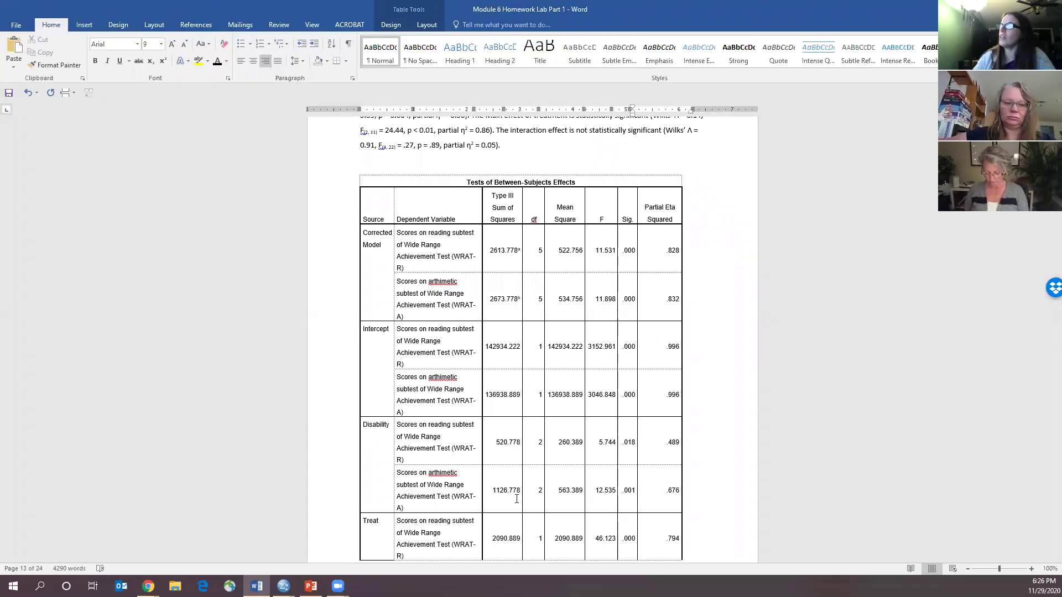
scroll(430, 438, up, 15)
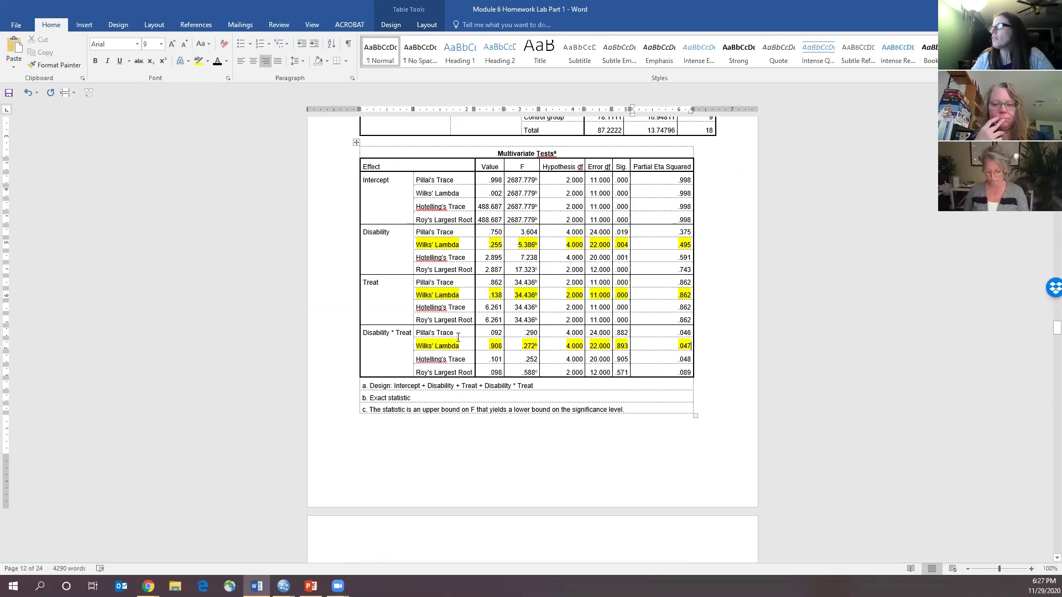
scroll(394, 292, down, 7)
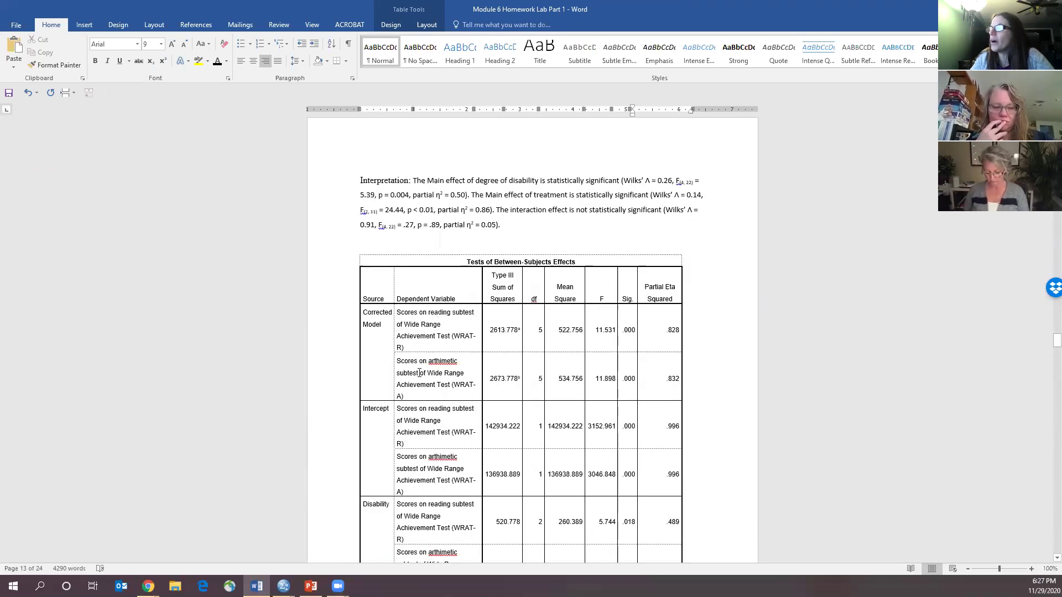
scroll(463, 406, down, 3)
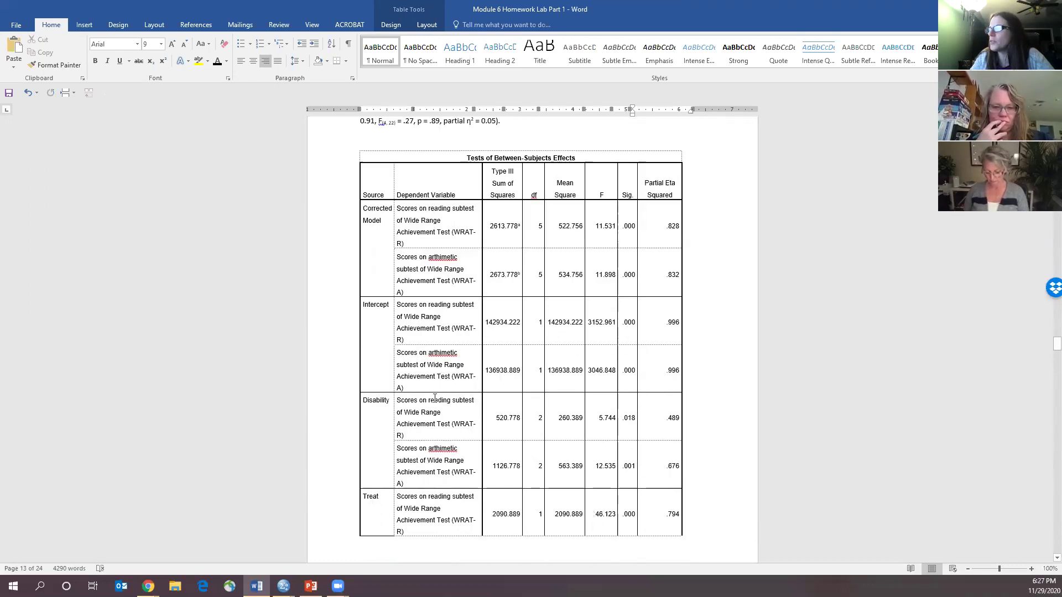
drag(380, 404, 667, 472)
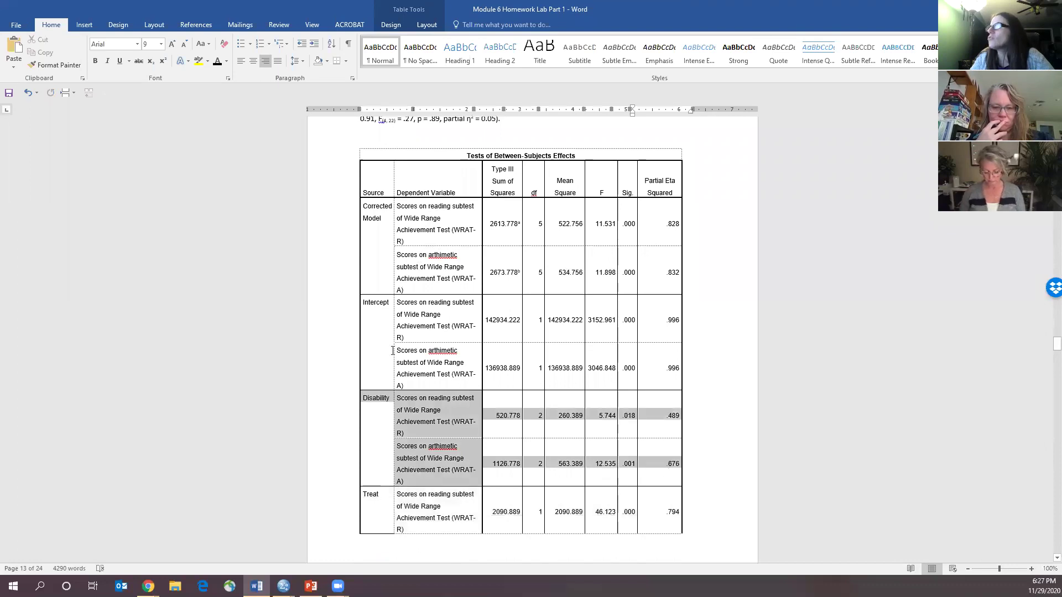
click(198, 61)
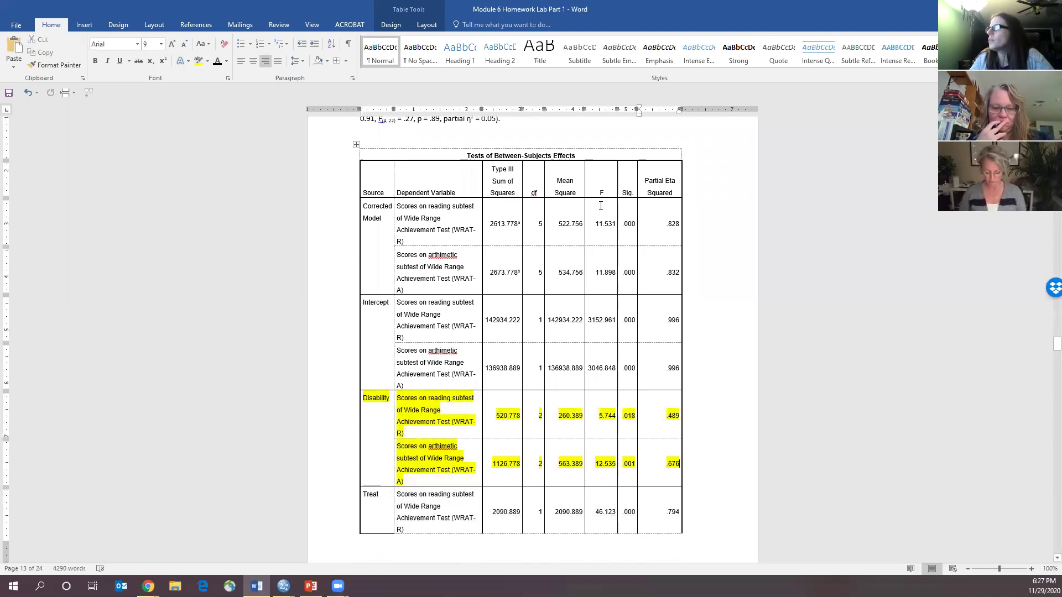
drag(598, 417, 618, 420)
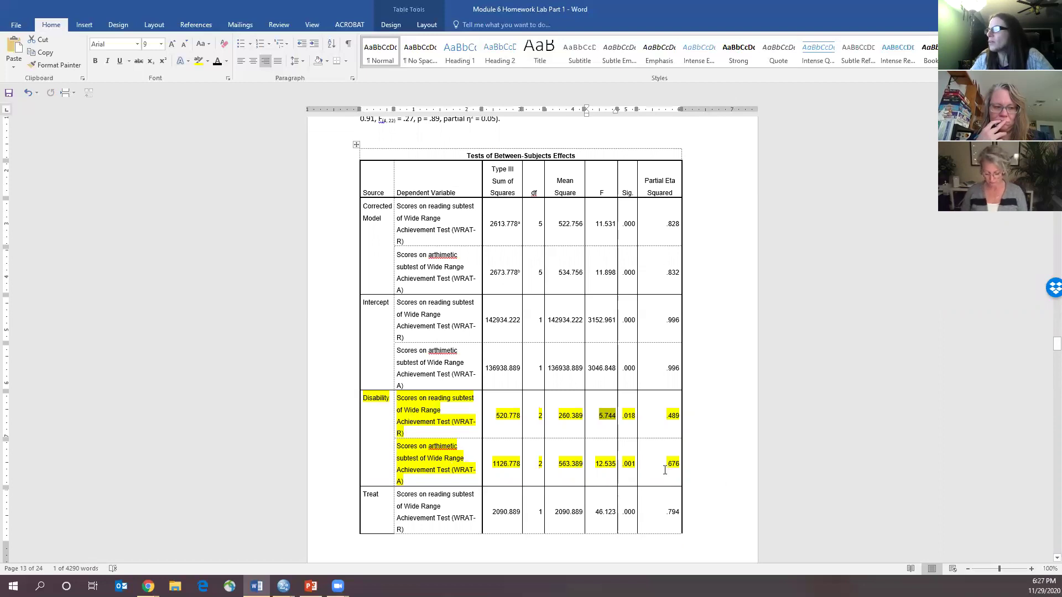
Highlight the Treat rows for both WRAT-R and WRAT-A in yellow, including the part continuing on the following page
scroll(647, 461, down, 3)
scroll(458, 438, down, 5)
drag(388, 290, 653, 455)
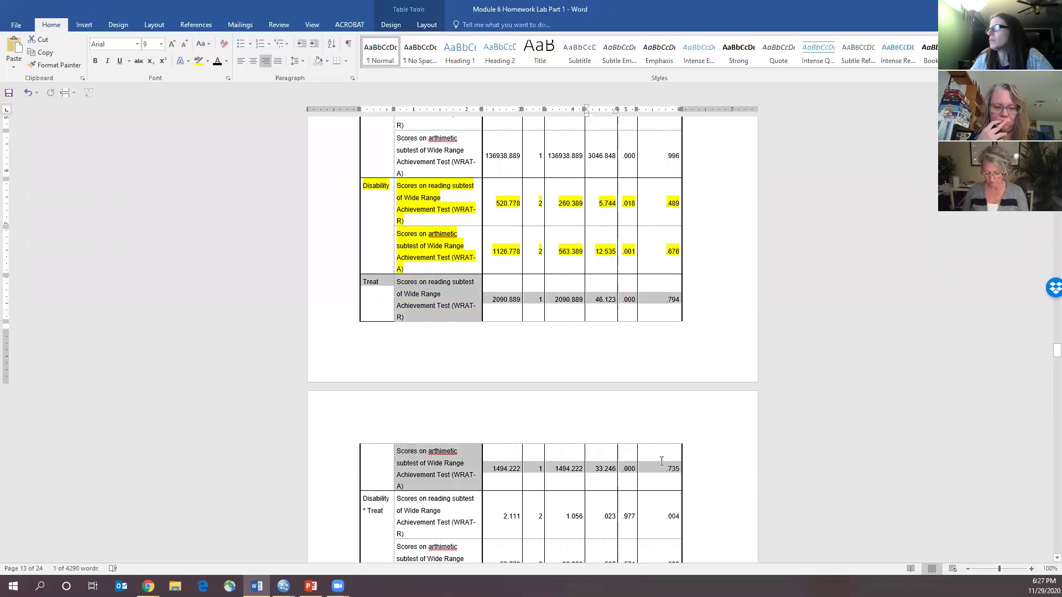
click(644, 434)
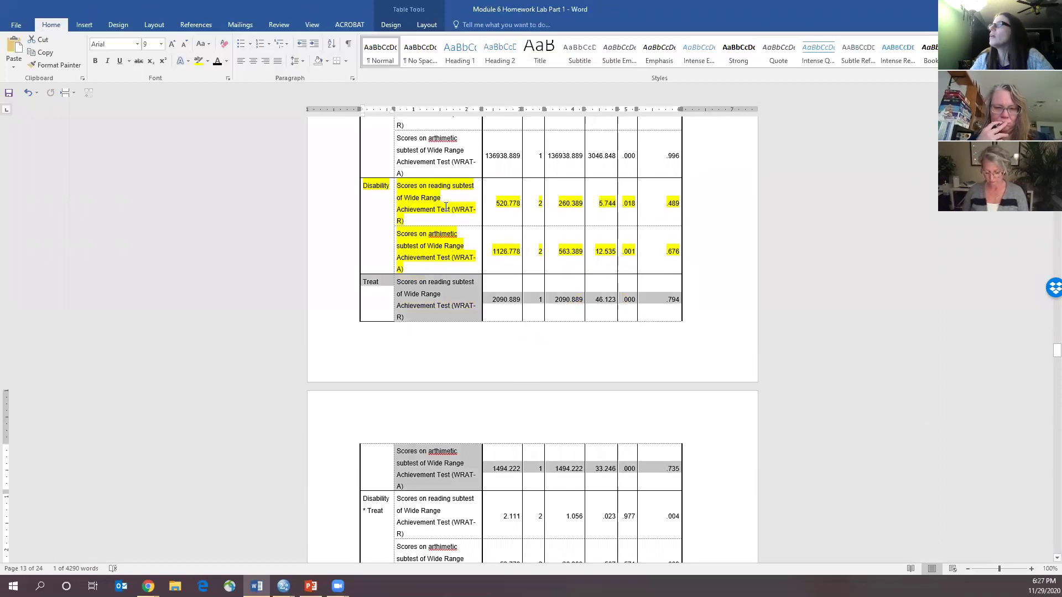
click(198, 61)
click(656, 404)
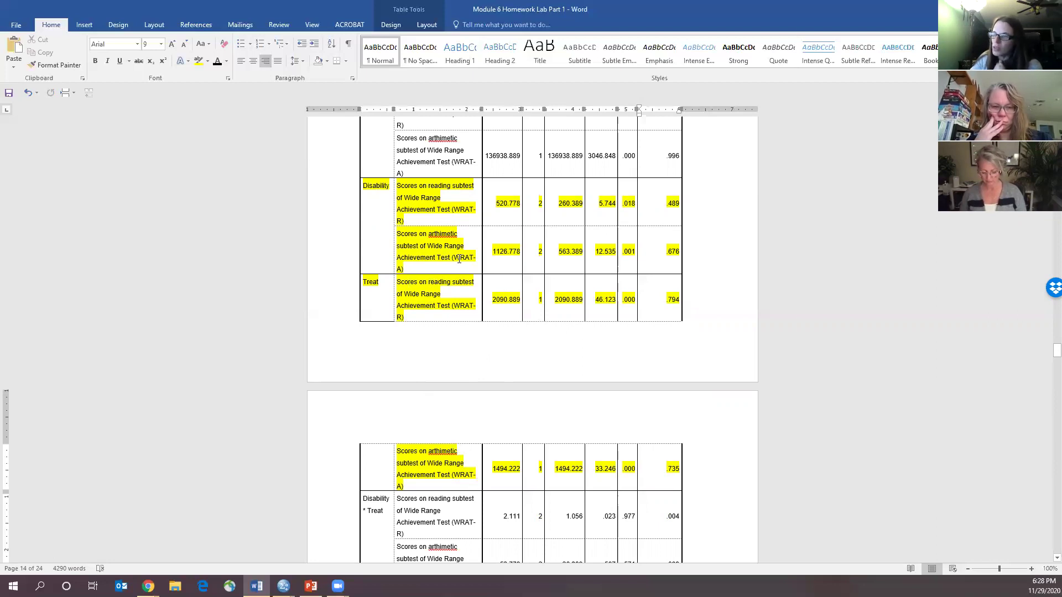
Review the Disability * Treat rows, the between-subjects interpretation, and the Grand Mean and Degree of Disability Estimates tables
scroll(629, 358, down, 3)
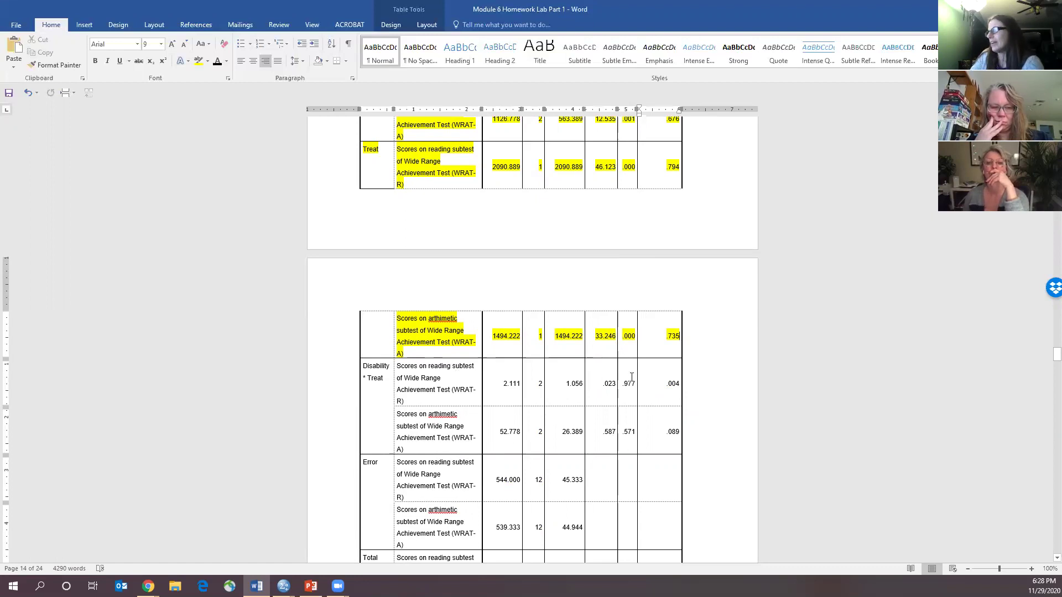
scroll(628, 422, down, 1)
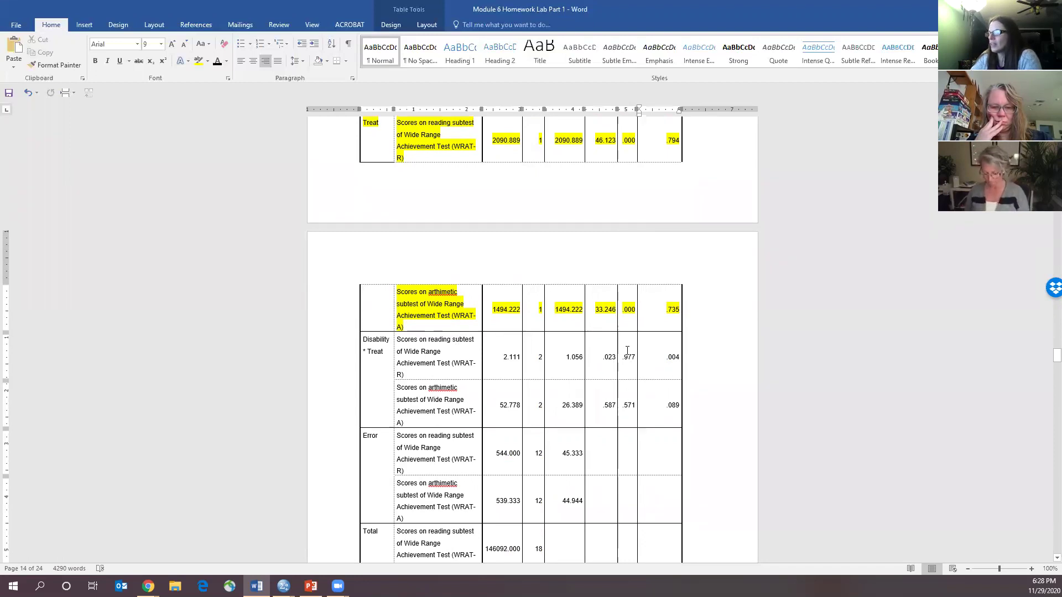
scroll(576, 417, down, 20)
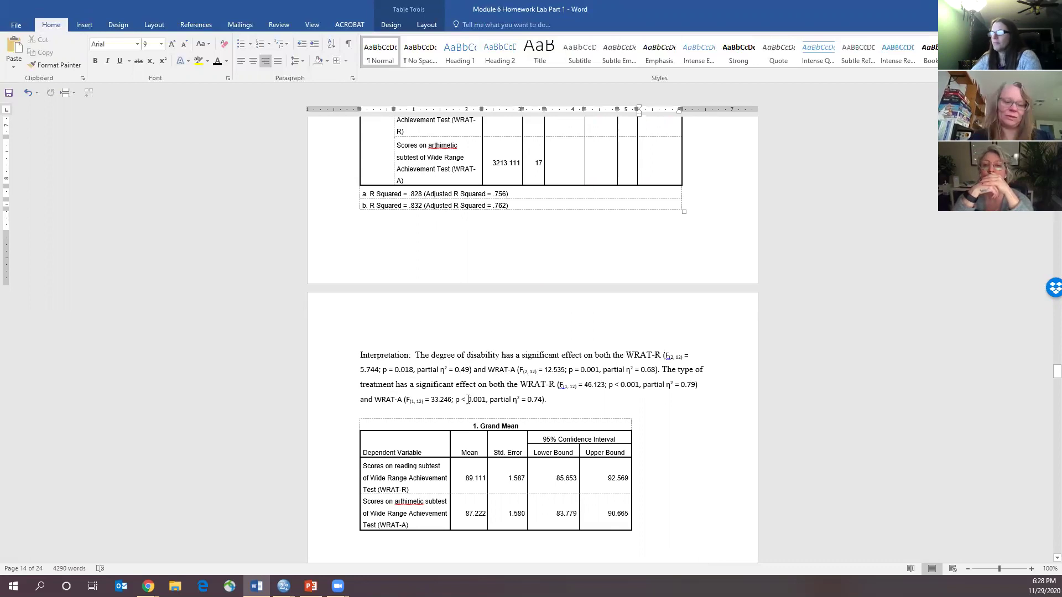
scroll(463, 398, down, 5)
scroll(451, 393, down, 5)
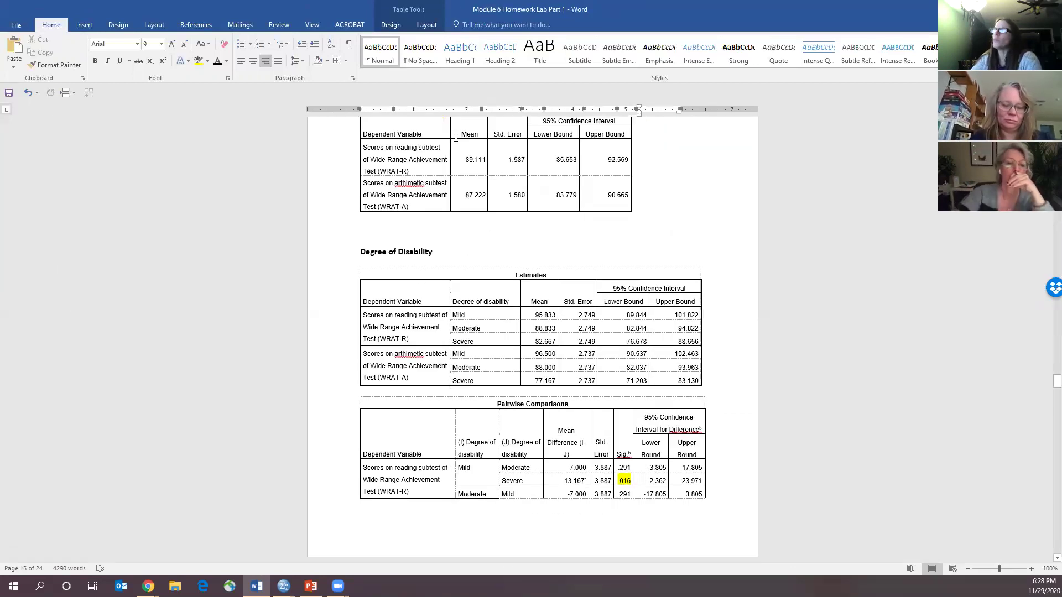
scroll(562, 211, up, 2)
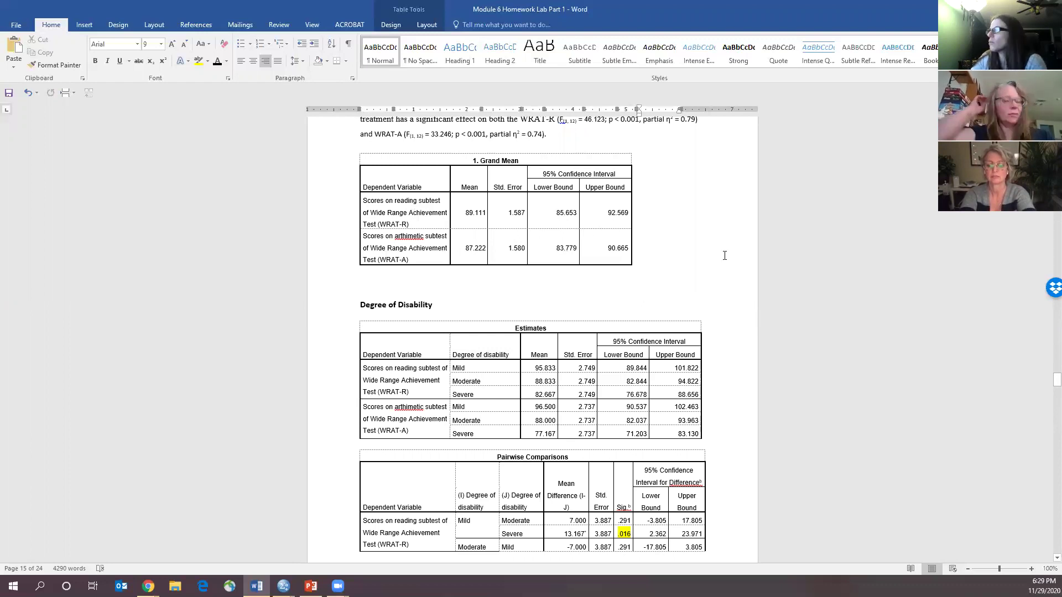
scroll(671, 274, down, 3)
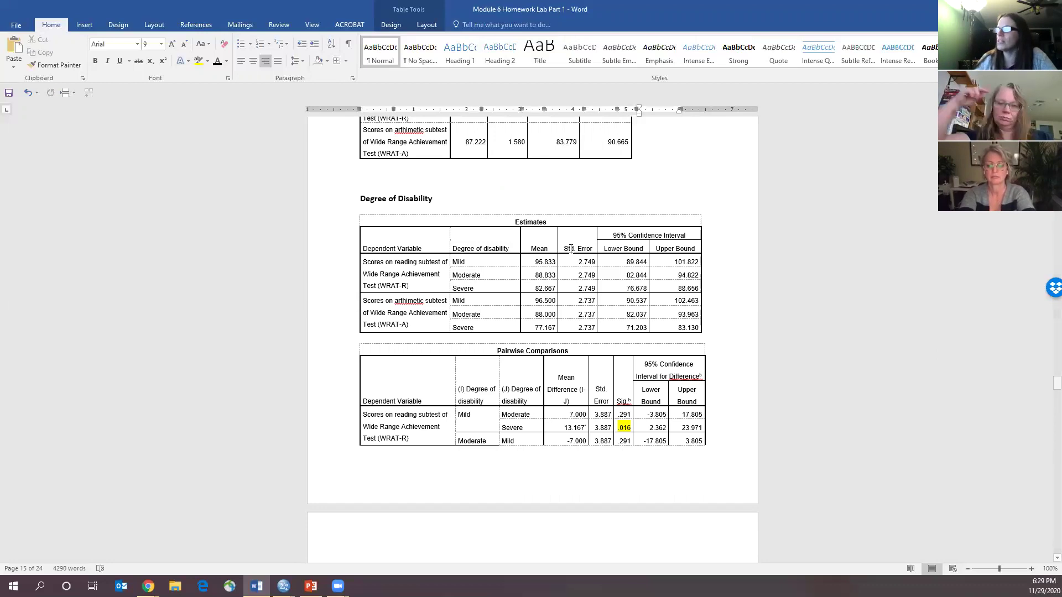
Examine the degree-of-disability Pairwise Comparisons table, its interpretation paragraph, and the Bonferroni adjustment note
scroll(531, 341, down, 6)
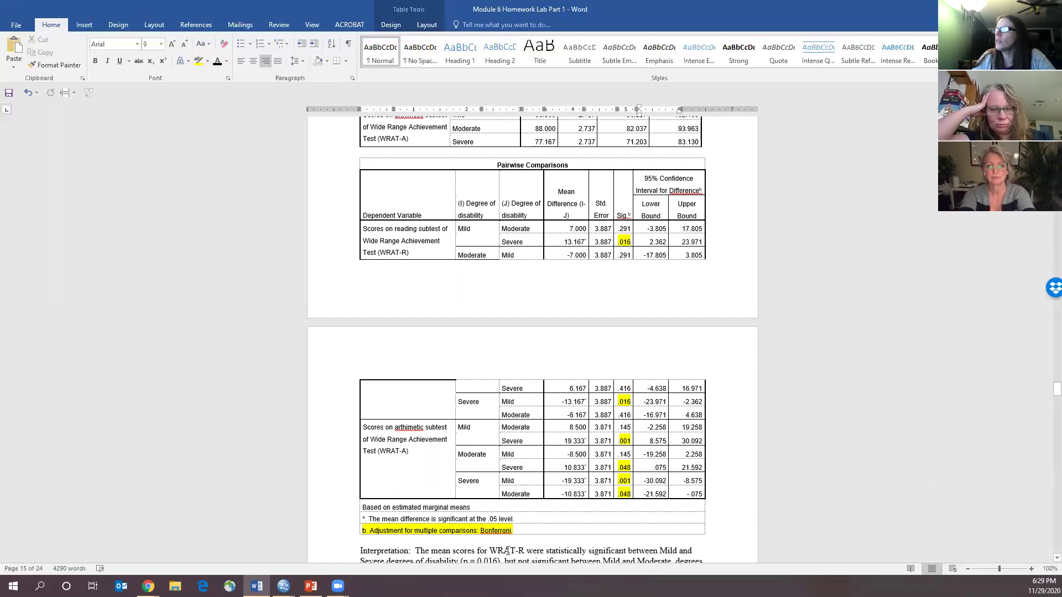
double_click(585, 241)
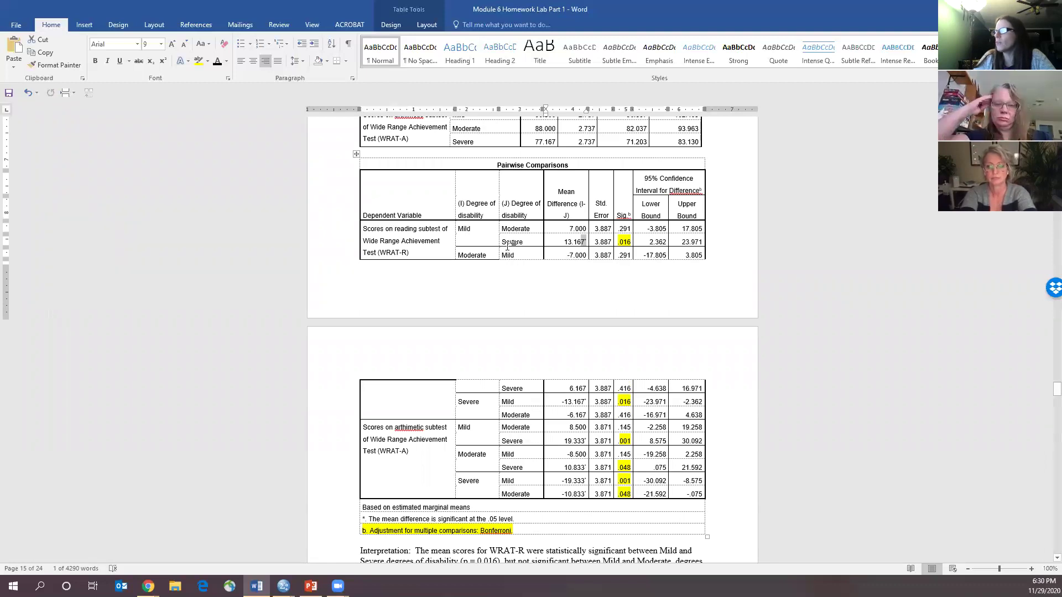
scroll(433, 422, down, 1)
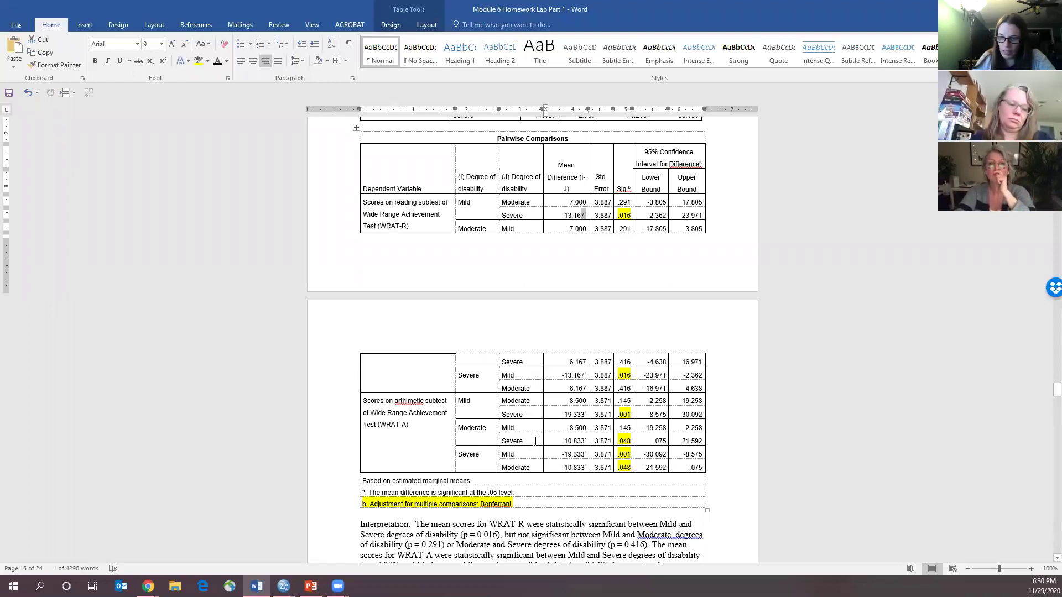
scroll(553, 391, down, 4)
drag(415, 391, 464, 453)
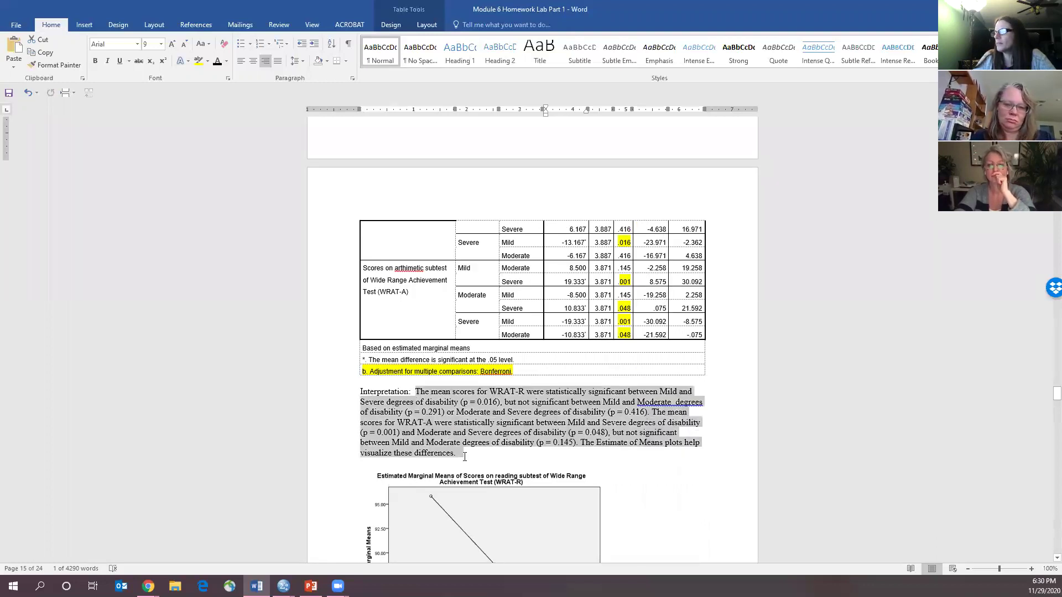
click(691, 465)
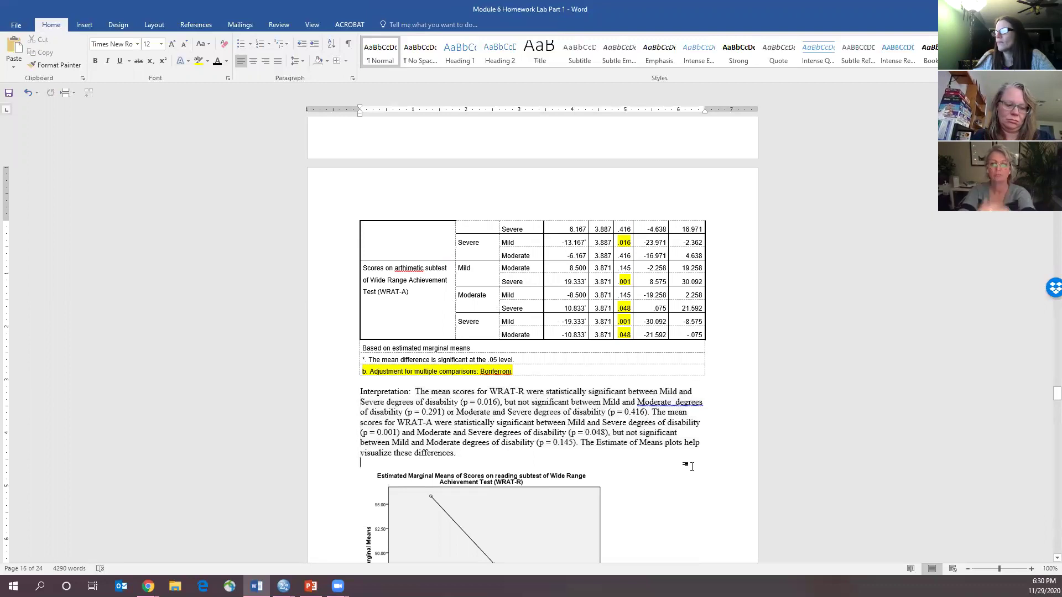
scroll(582, 409, up, 4)
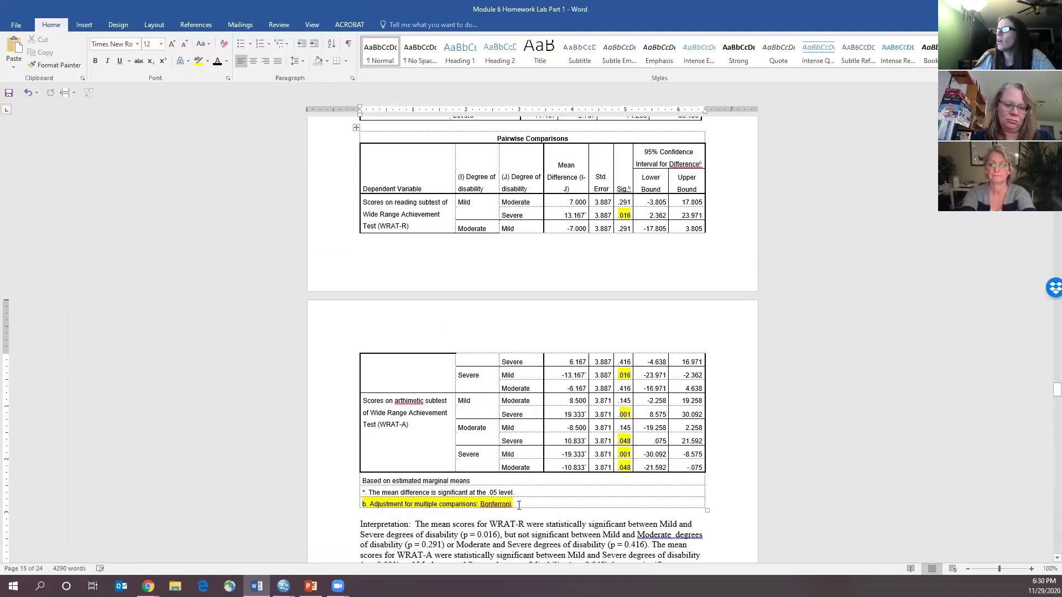
click(520, 505)
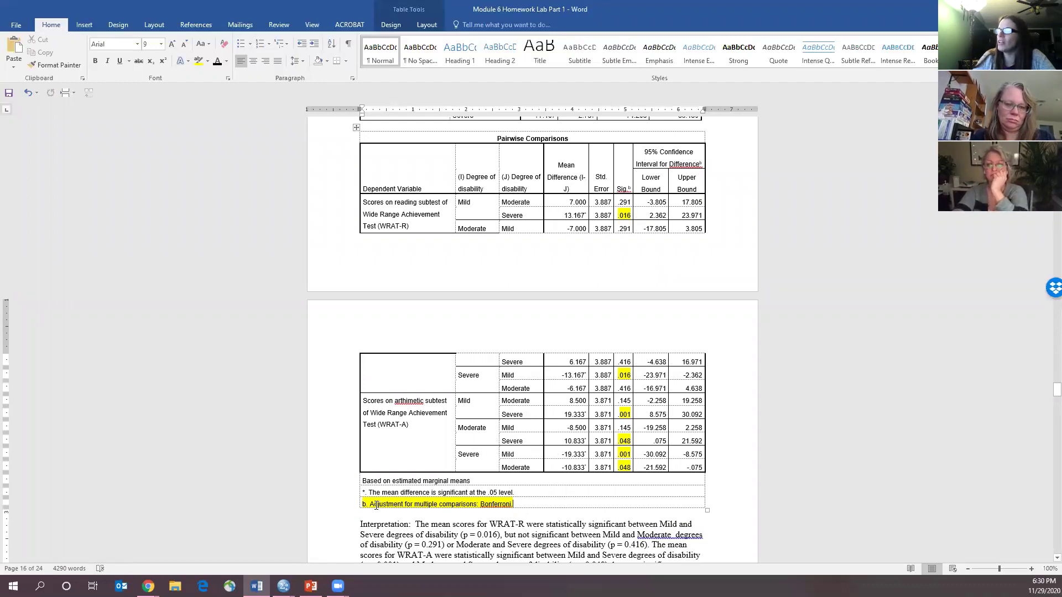
drag(375, 505, 509, 510)
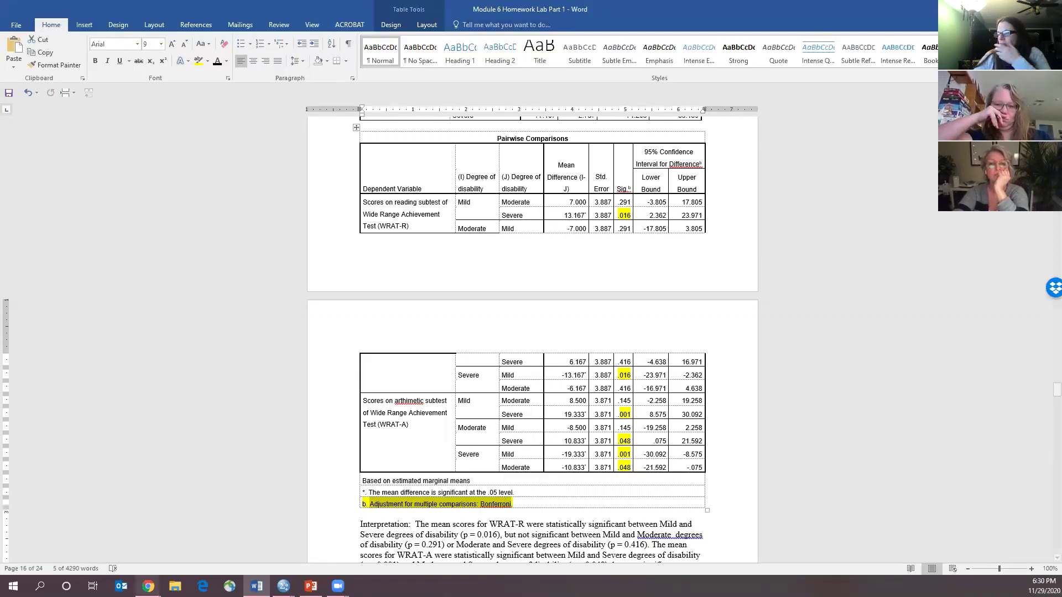
Switch to the MANOVA (1).sav dataset in SPSS and open its General Linear Model multivariate analysis
mouse_move(283, 586)
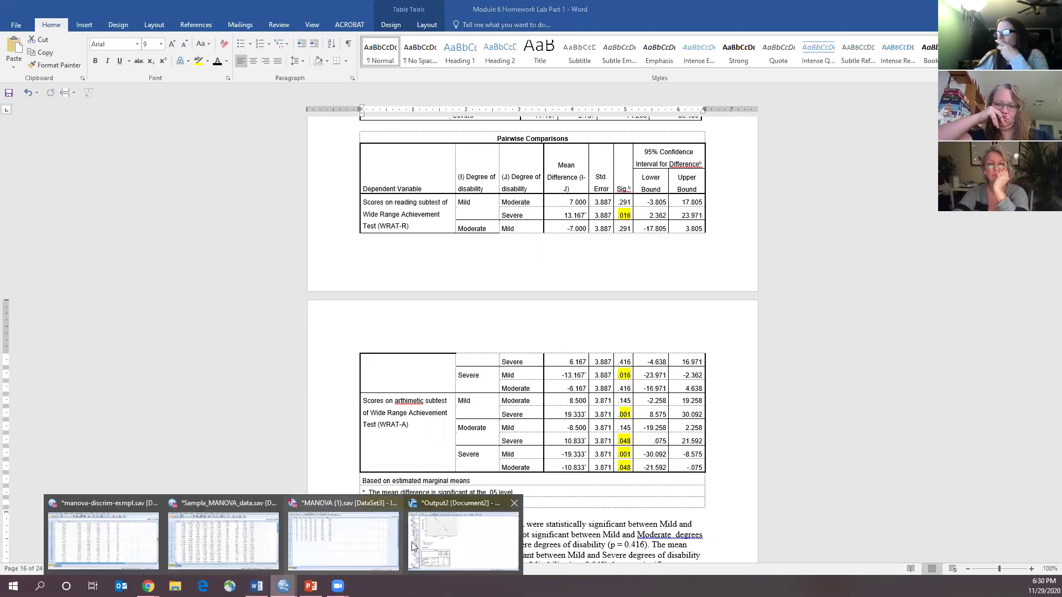
click(365, 532)
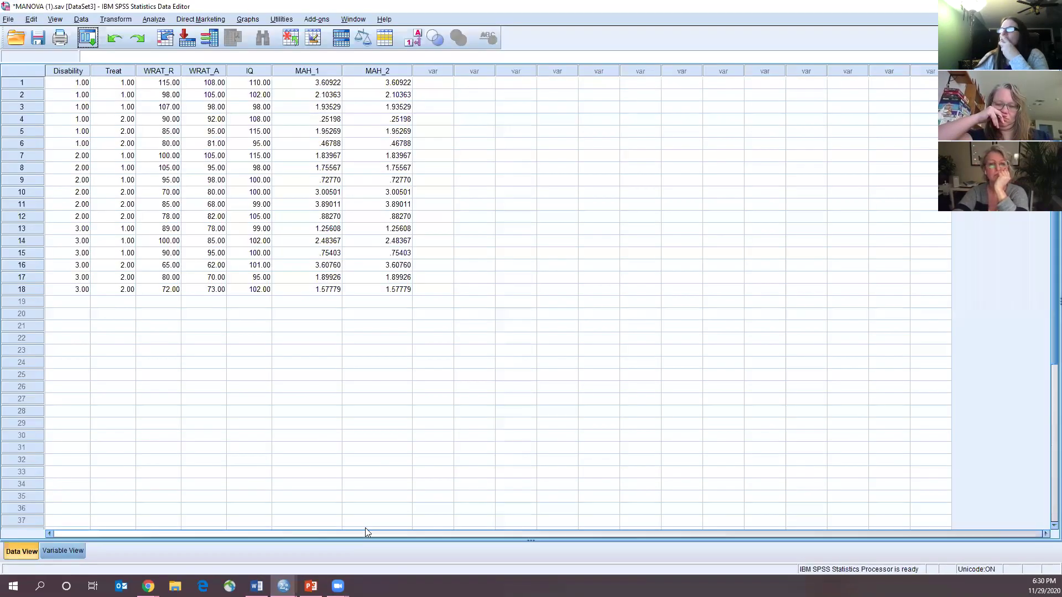
click(161, 21)
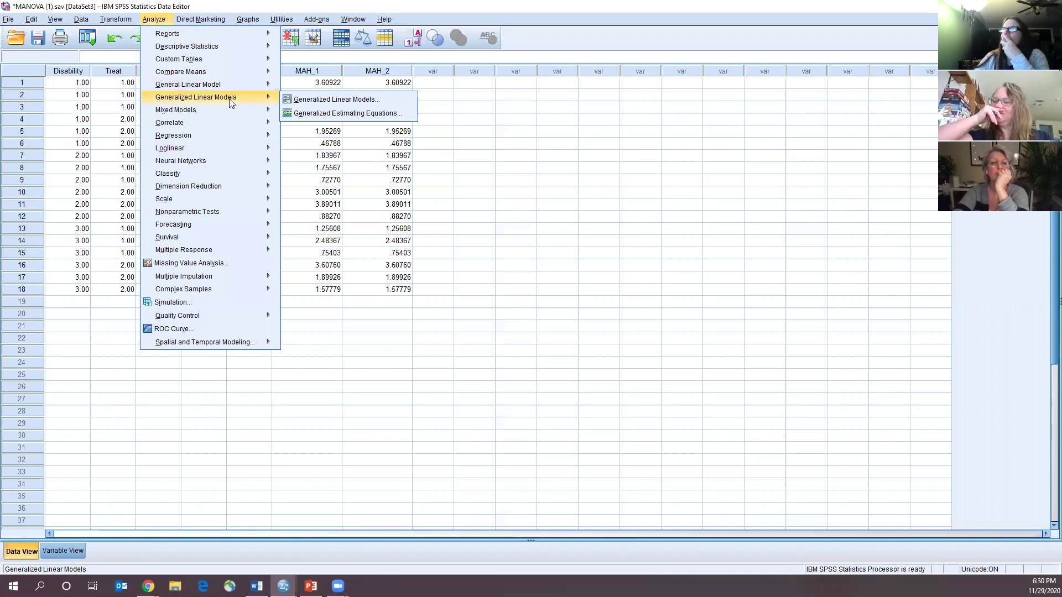
mouse_move(260, 84)
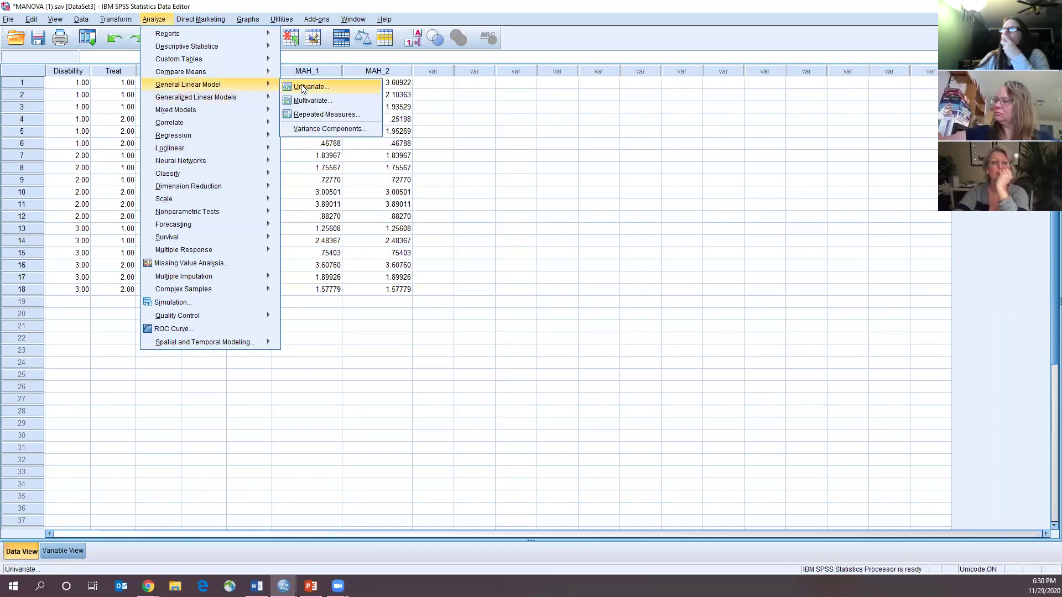
click(326, 101)
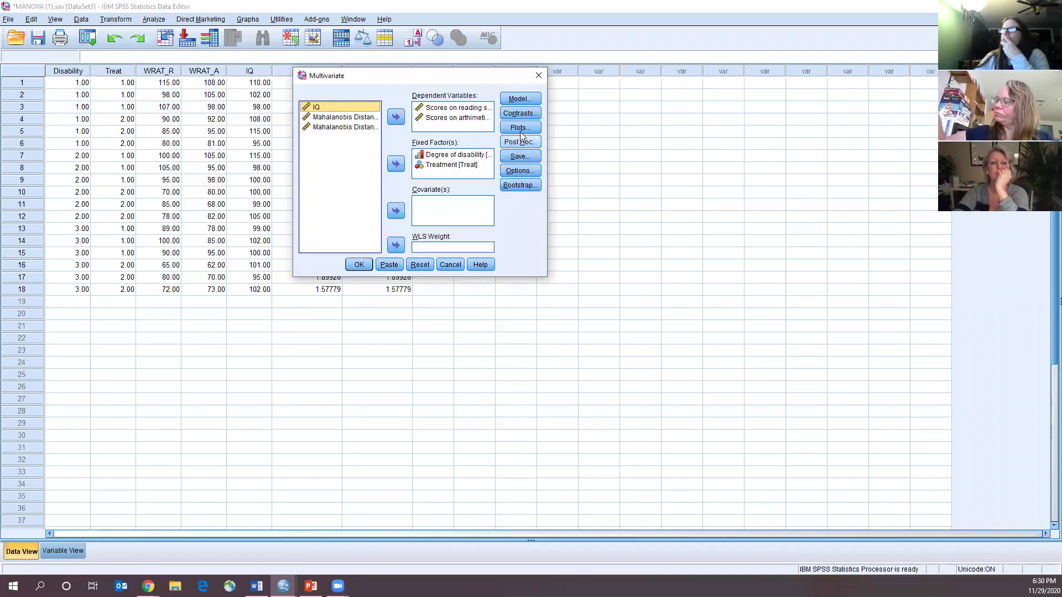
Check the post hoc test settings and the profile plot settings of the multivariate analysis
click(519, 144)
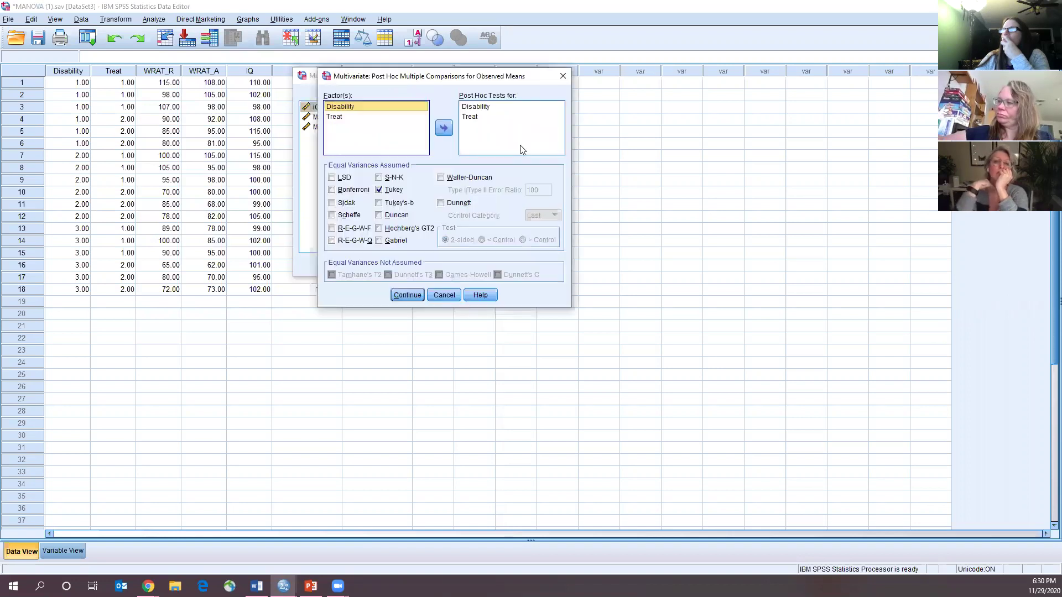
click(420, 298)
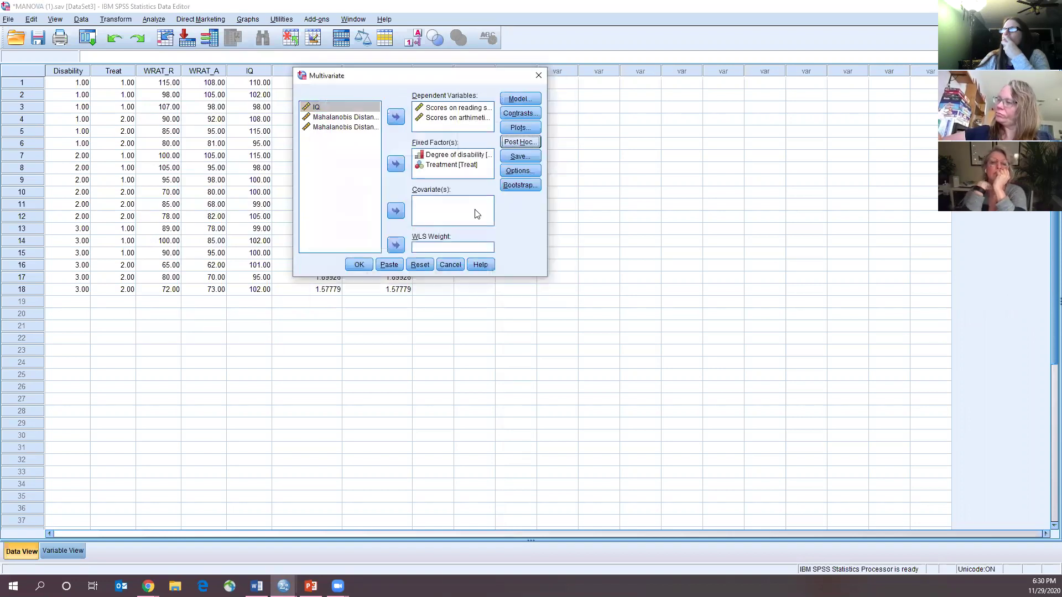
click(514, 128)
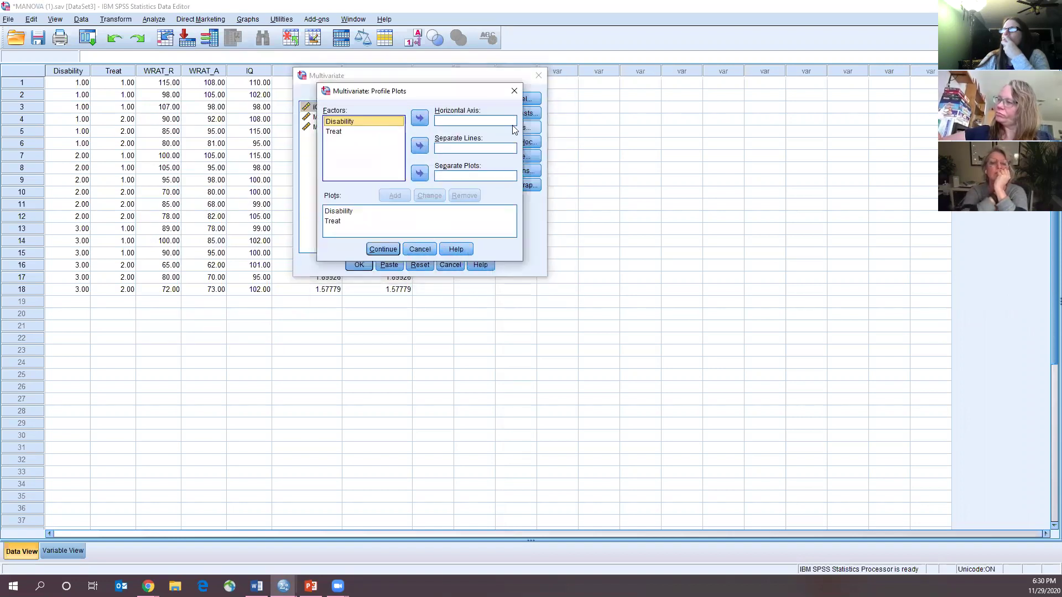
click(514, 90)
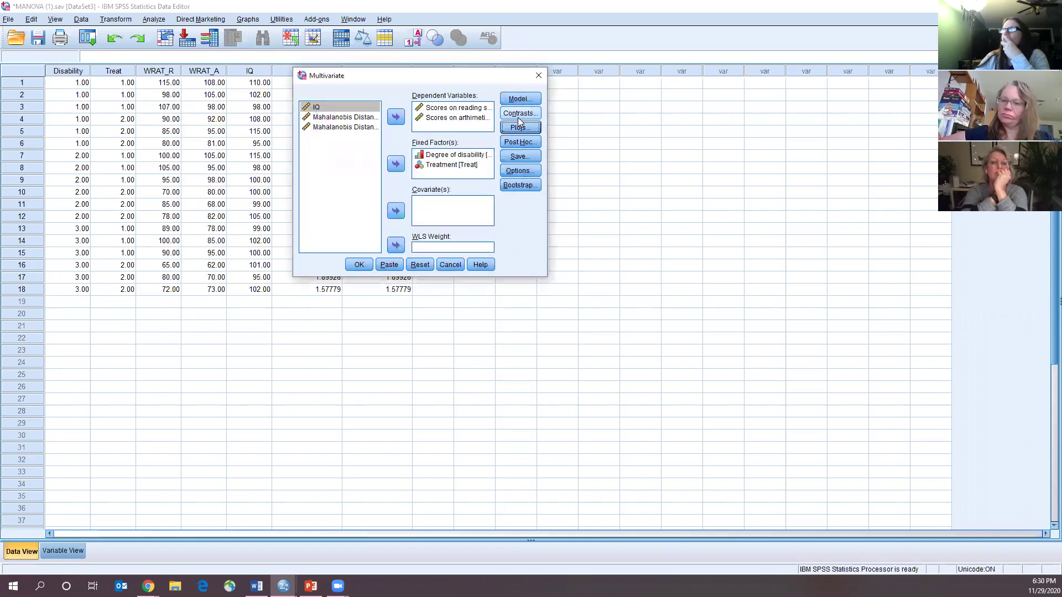
Enable comparison of main effects with a Bonferroni confidence interval adjustment and run the multivariate analysis
click(525, 170)
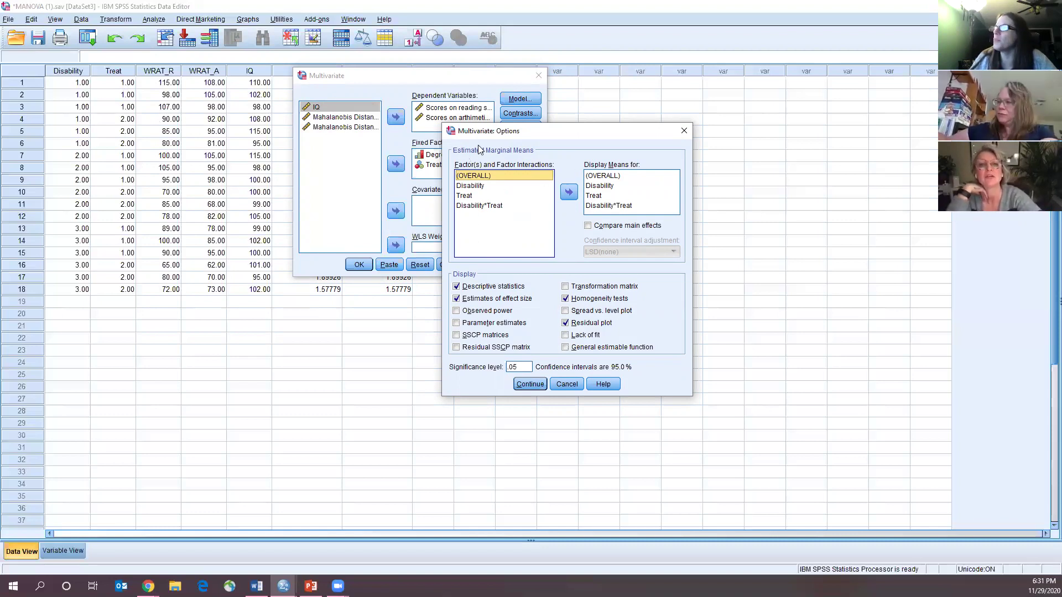
click(589, 226)
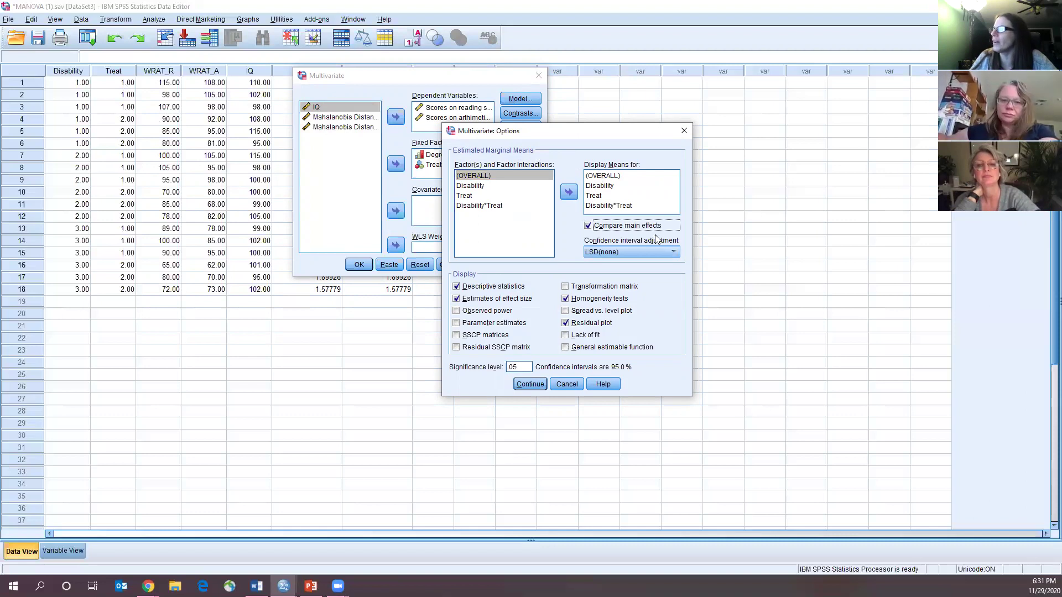
click(650, 251)
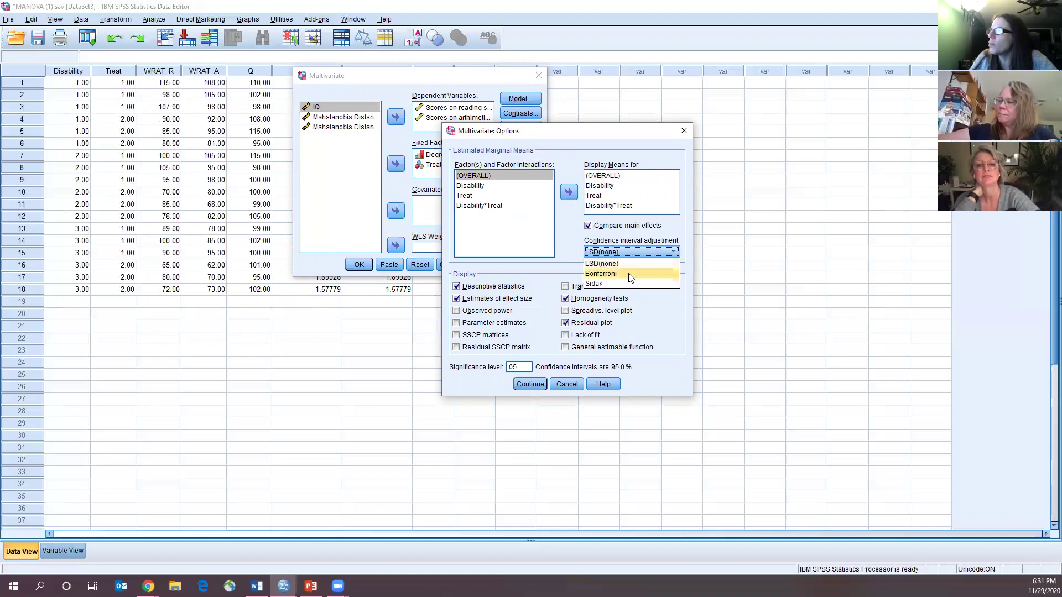
click(630, 275)
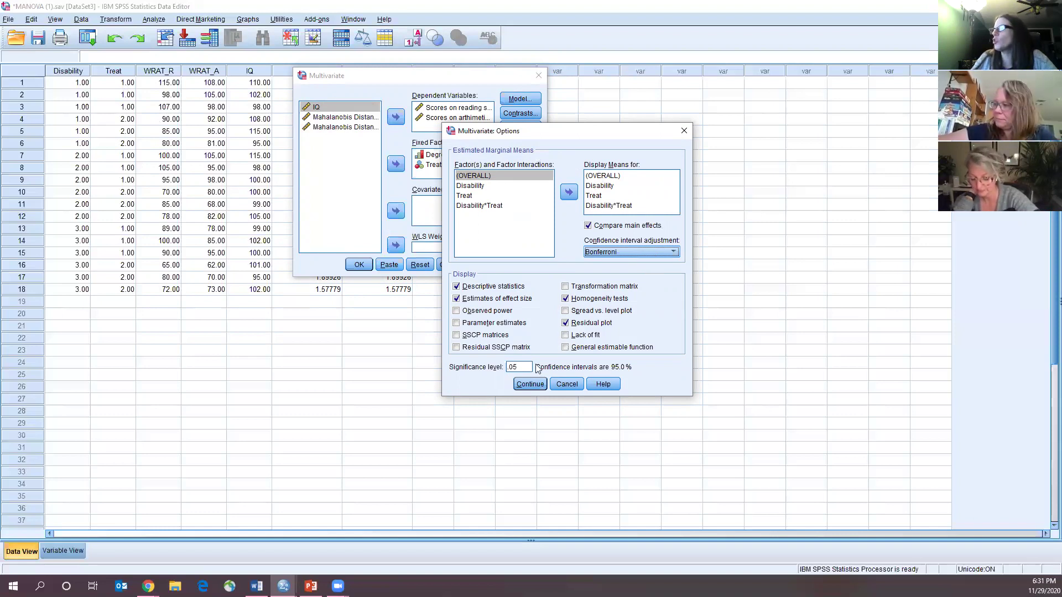
click(530, 384)
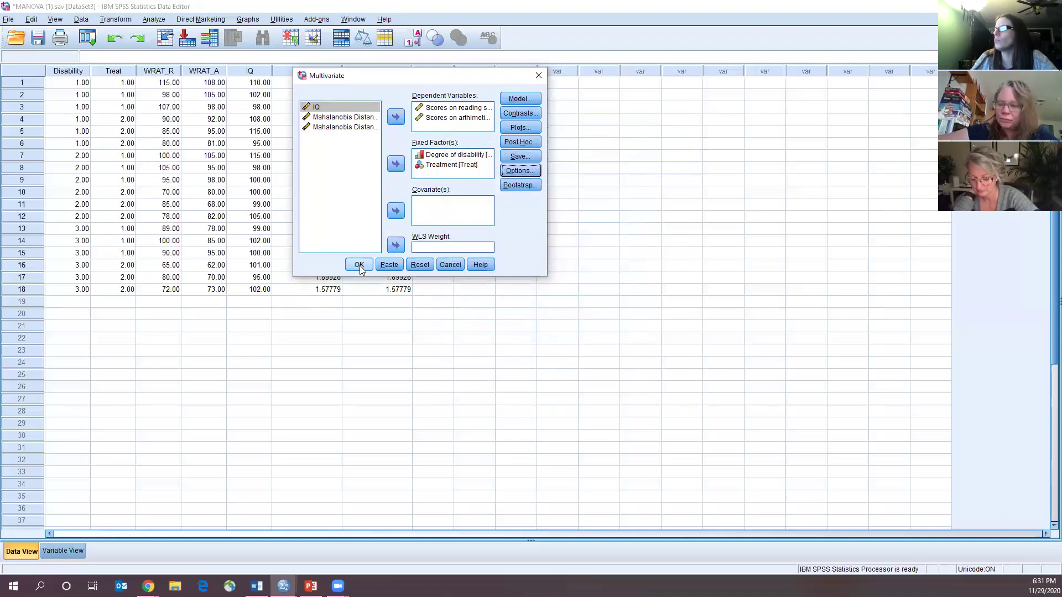
key(Return)
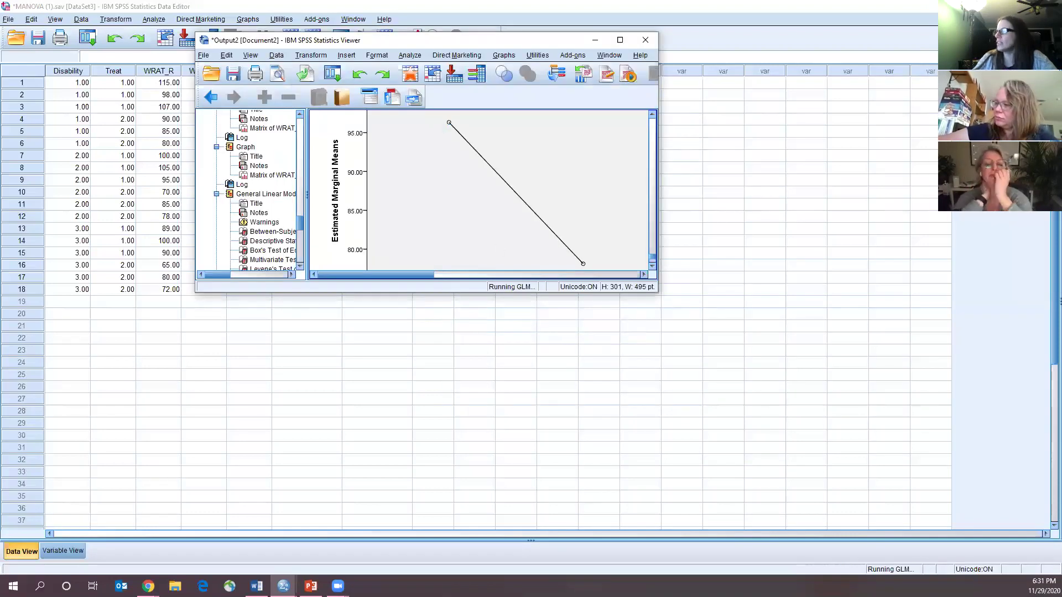
Reopen the multivariate analysis for MANOVA (1).sav and check the main-effects comparison and confidence interval adjustment in its options
key(alt+Tab)
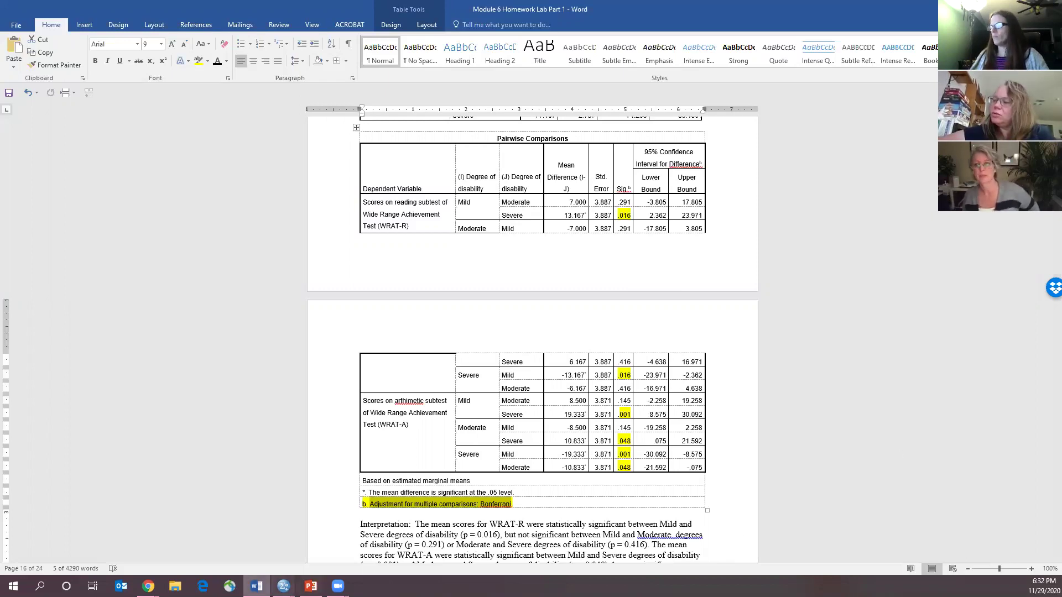
mouse_move(283, 585)
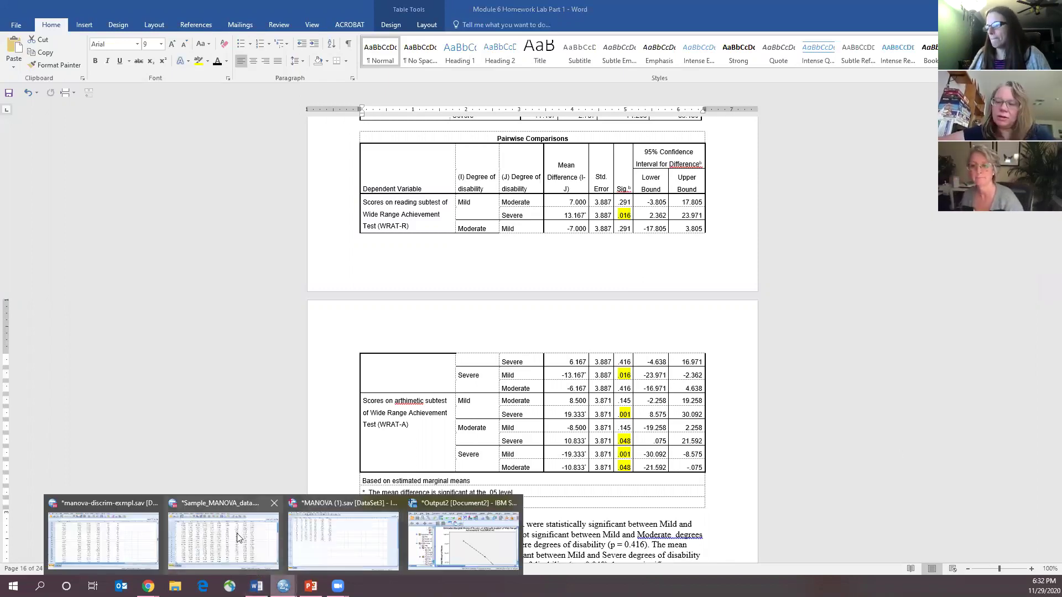
click(323, 534)
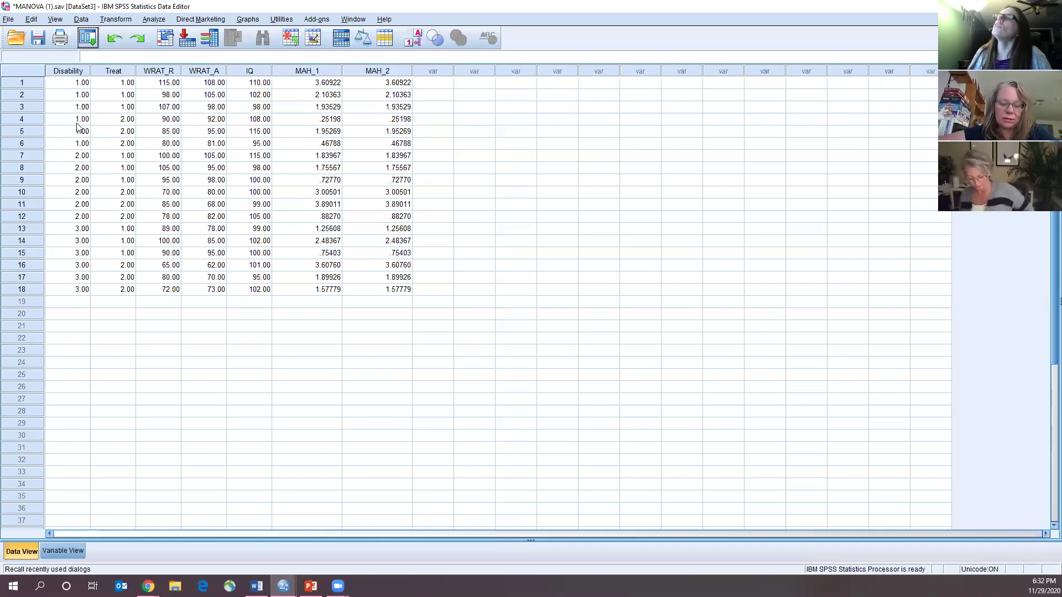
click(151, 22)
mouse_move(186, 89)
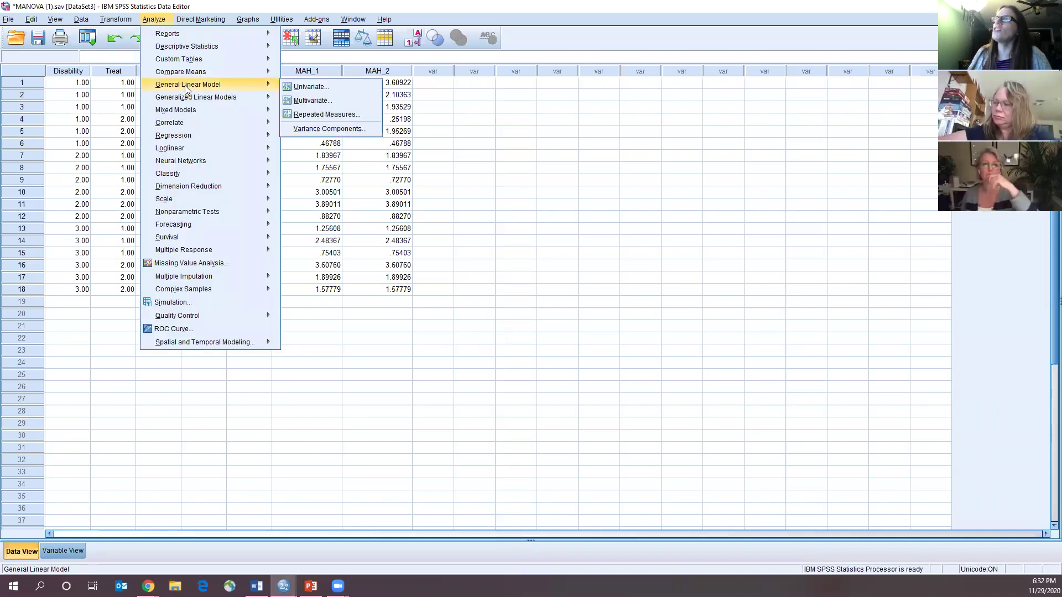
click(309, 101)
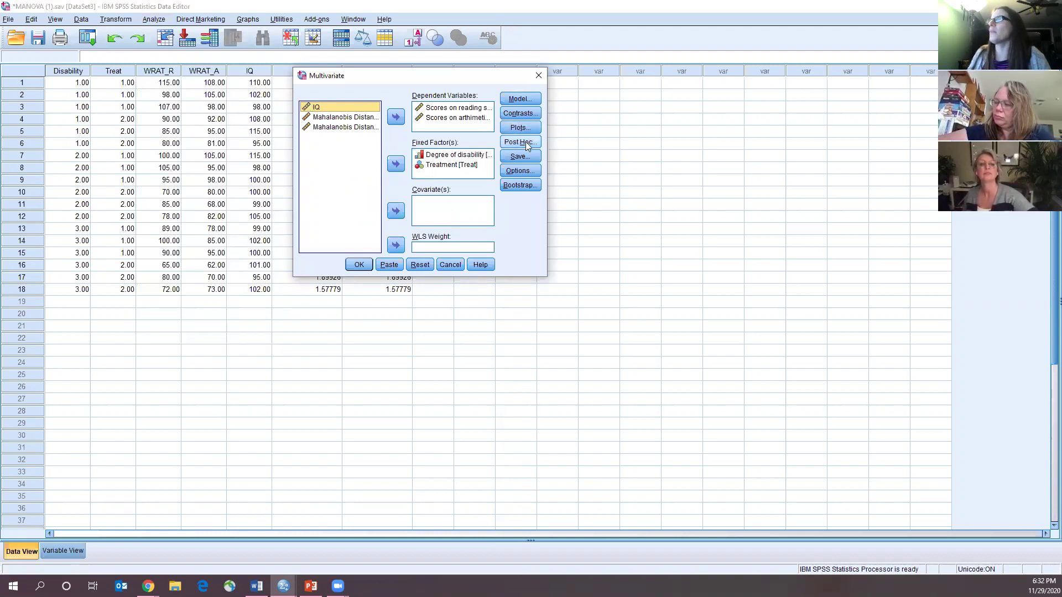
click(511, 171)
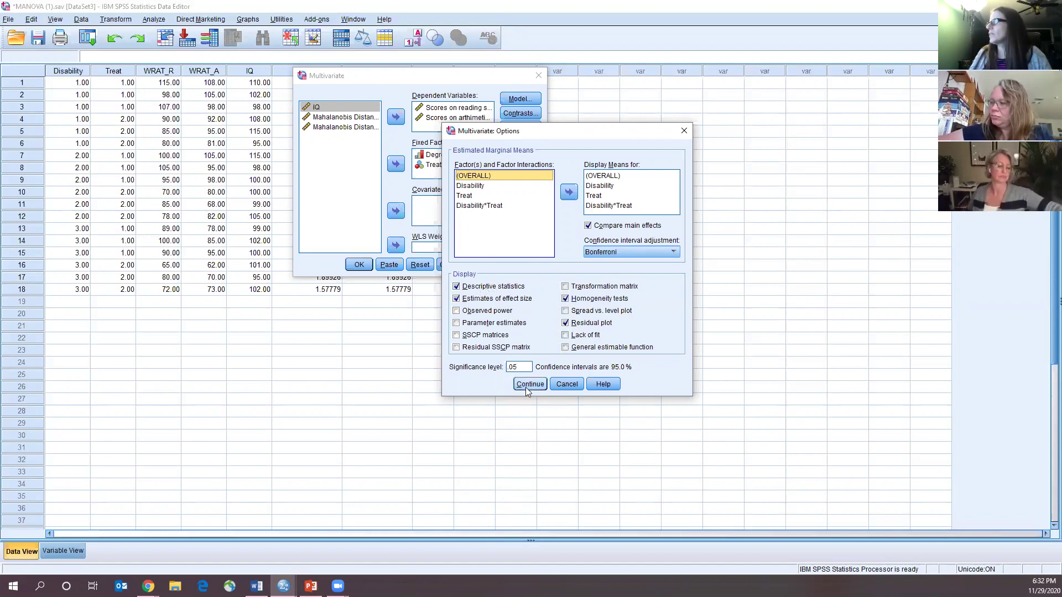
click(566, 385)
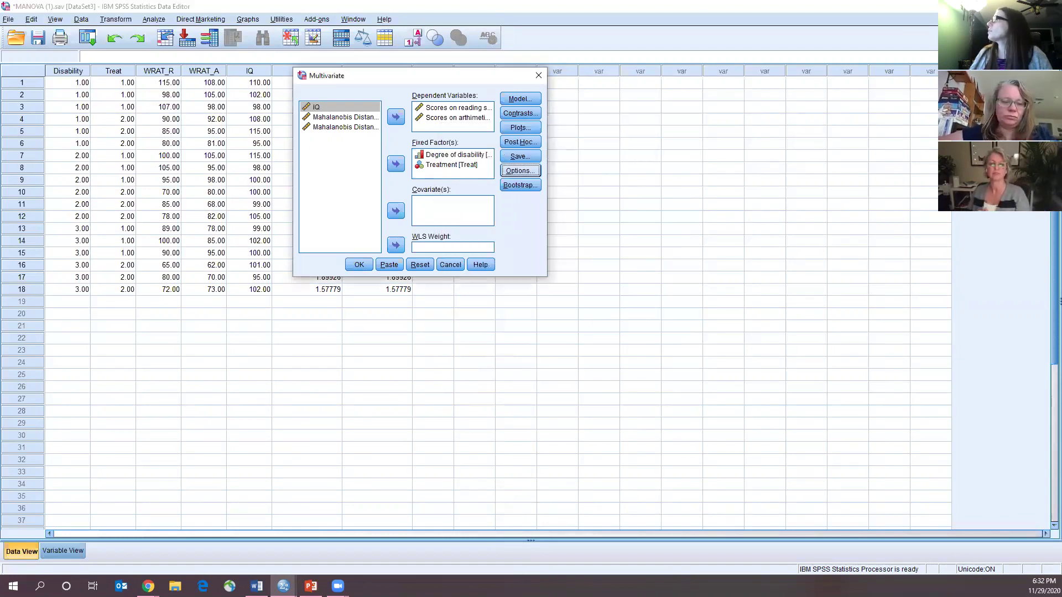
Return to the Word homework document and review the interpretation paragraph below the degree-of-disability Pairwise Comparisons table
key(alt+Tab)
scroll(405, 507, down, 3)
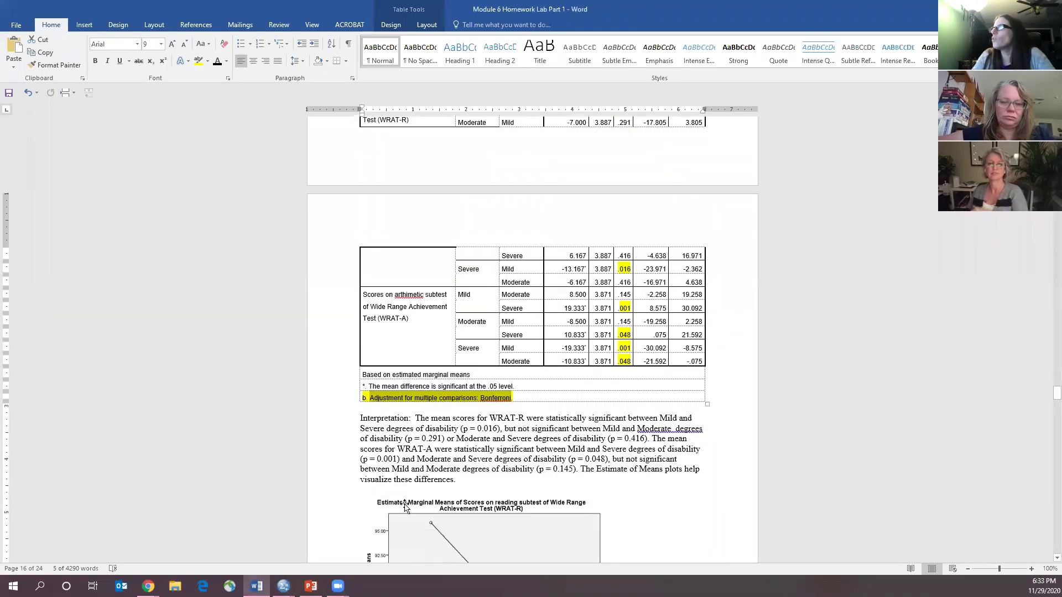
scroll(451, 354, down, 2)
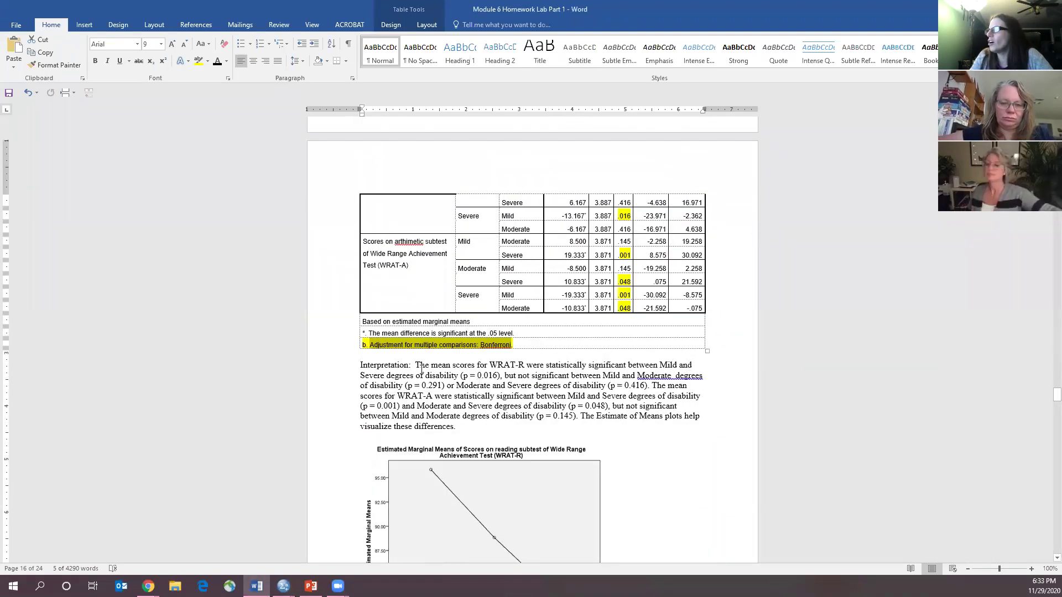
drag(416, 366, 457, 427)
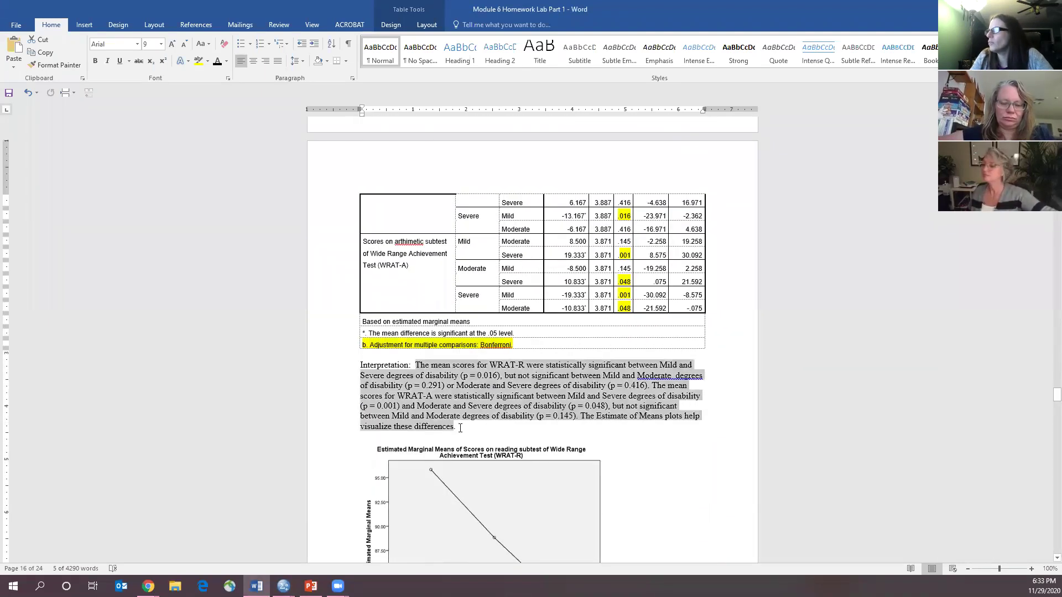
click(577, 432)
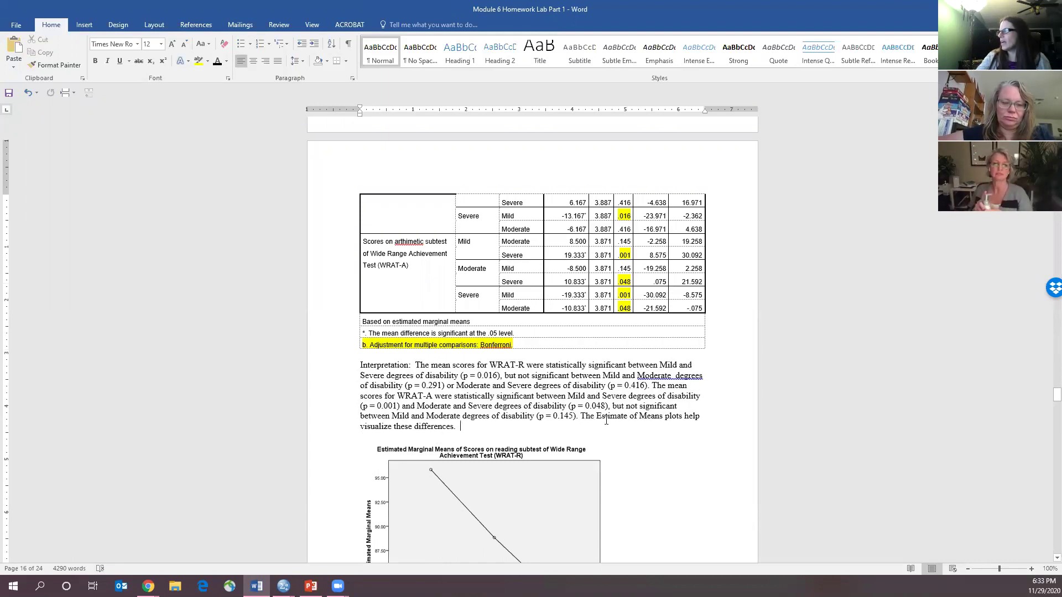
Before the sentence on the Estimate of Means plots, insert text stating that the significance level has been adjusted with a Bonferroni correction
click(581, 407)
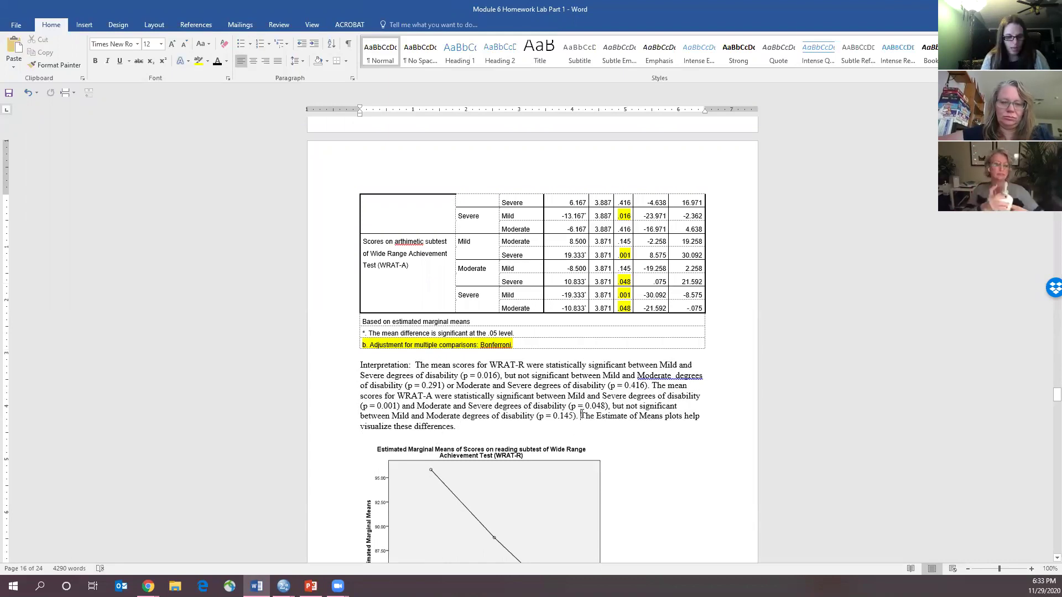
click(581, 416)
text(The sgin)
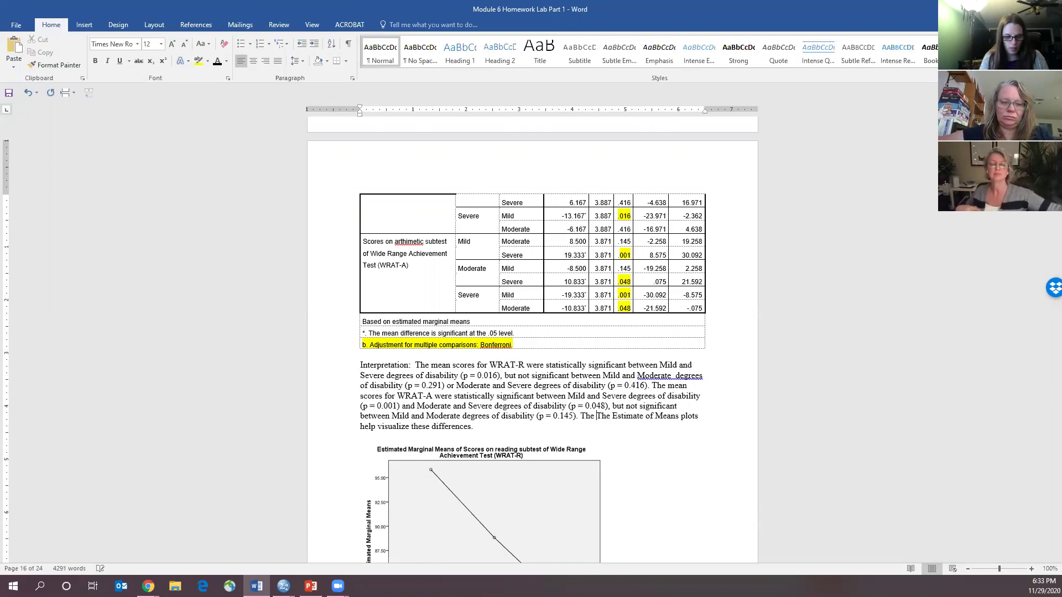
key(BackSpace)
key(BackSpace)
key(BackSpace)
text(ignificance l)
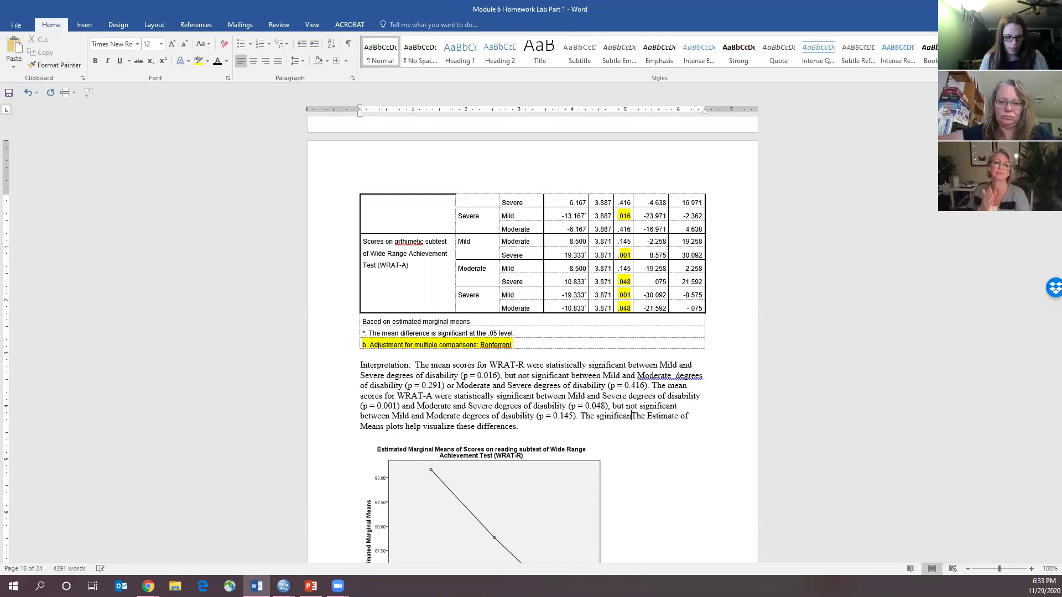
text(e)
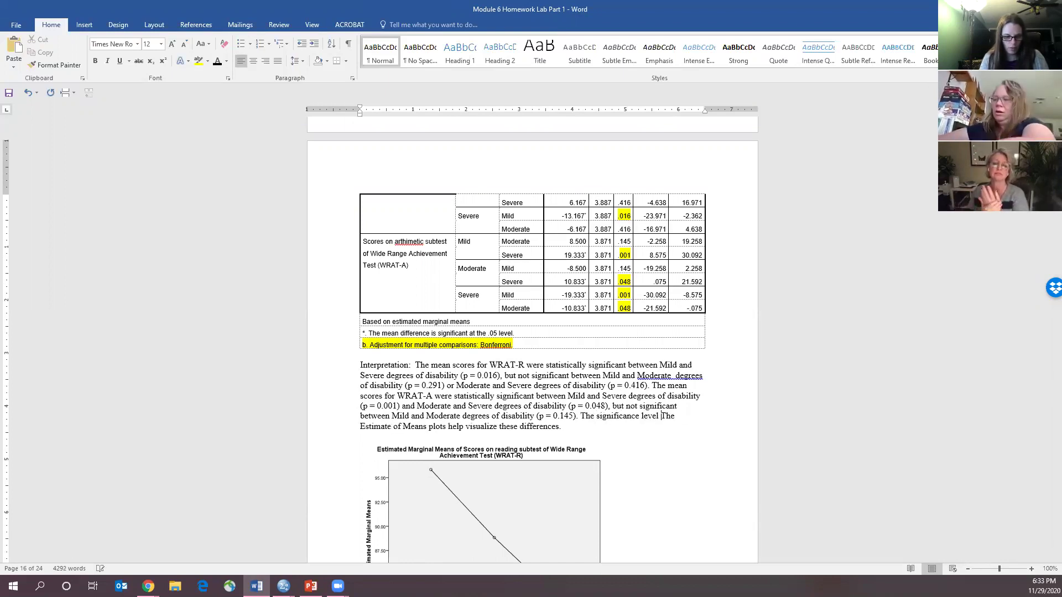
text(vel has been adj)
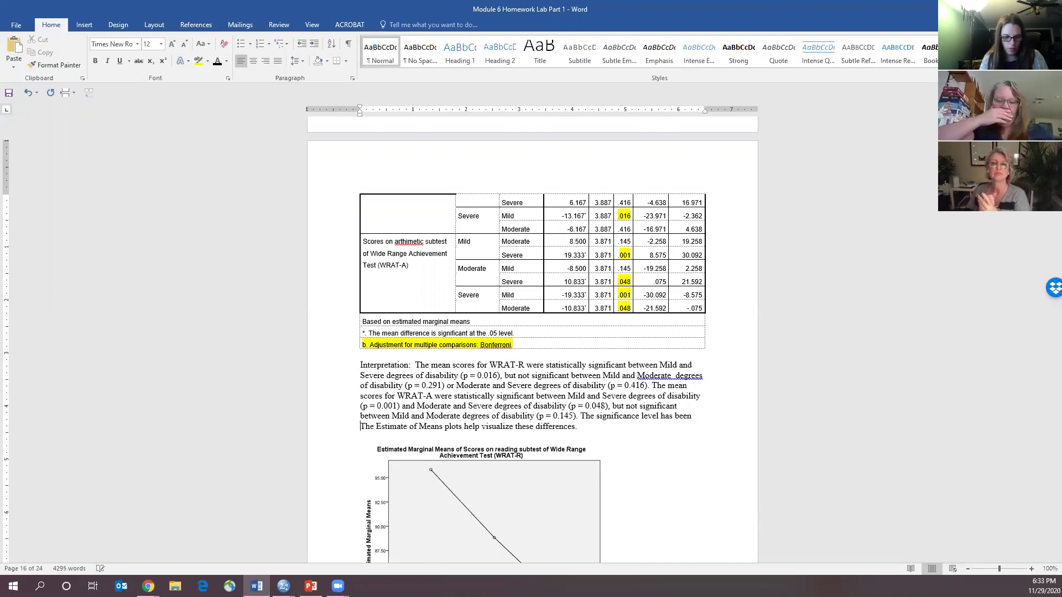
text(usted with)
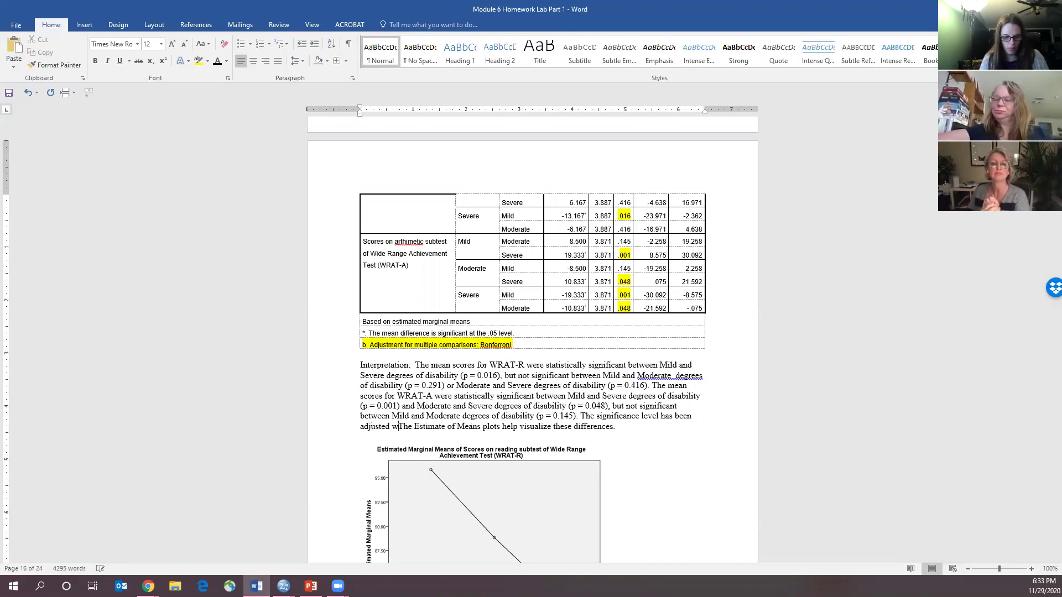
text( e Bon)
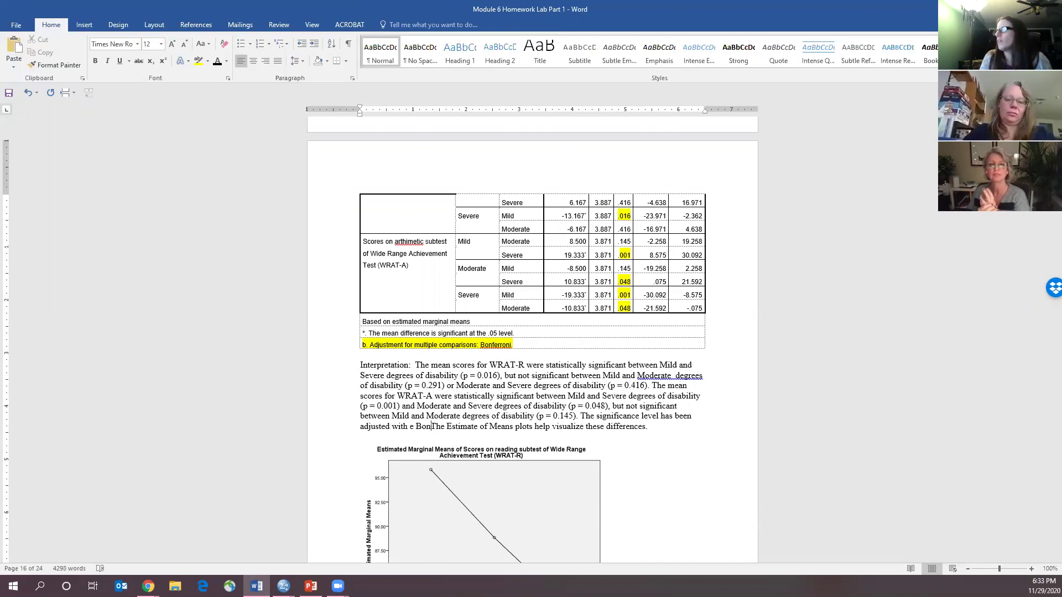
text(ferroni)
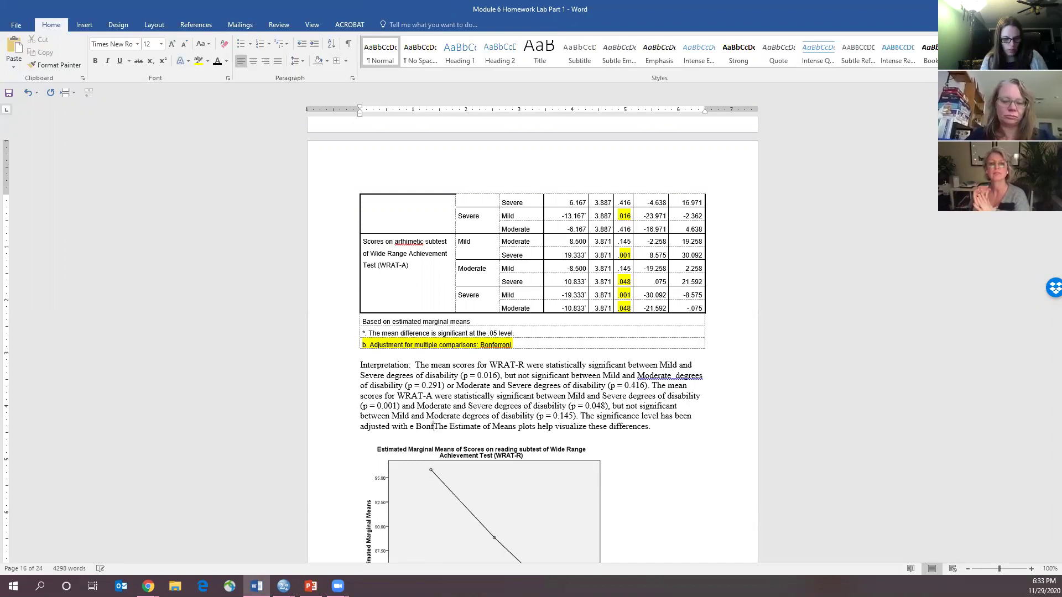
text( correction)
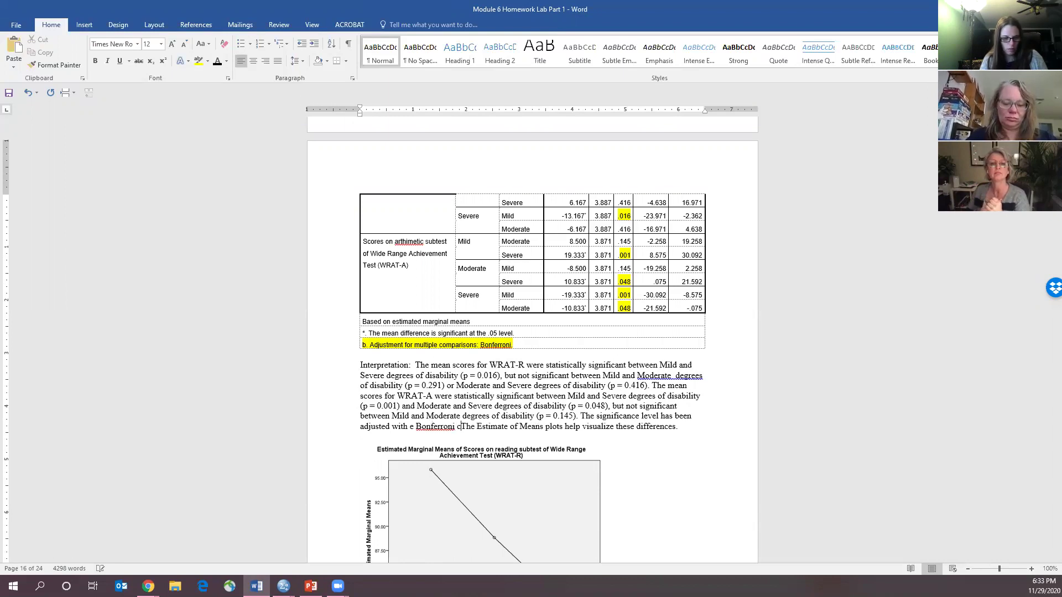
Finish the Bonferroni correction sentence with "(p = 0.05)."
text( ()
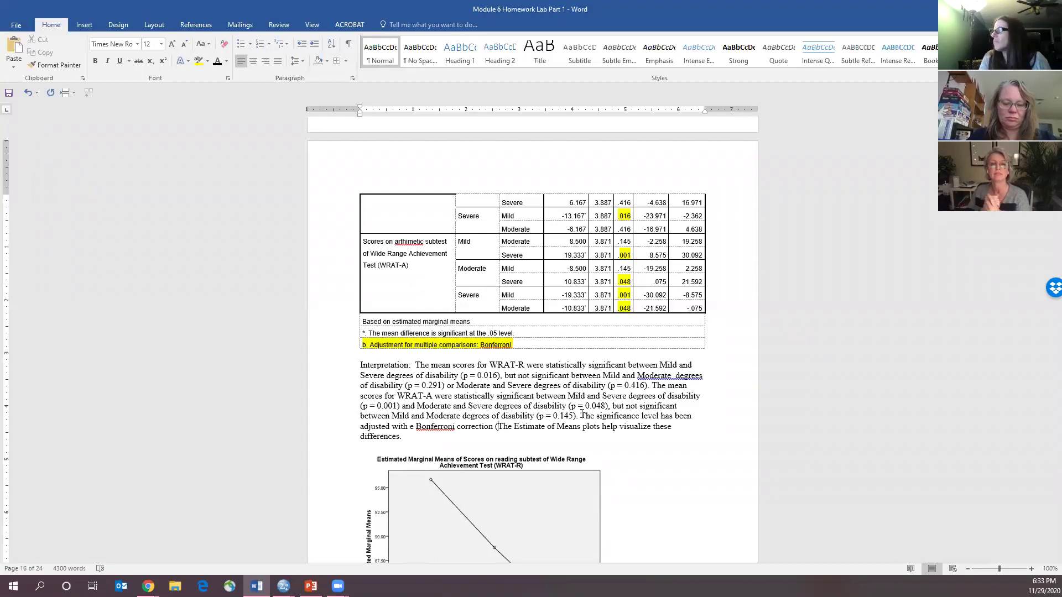
text(95)
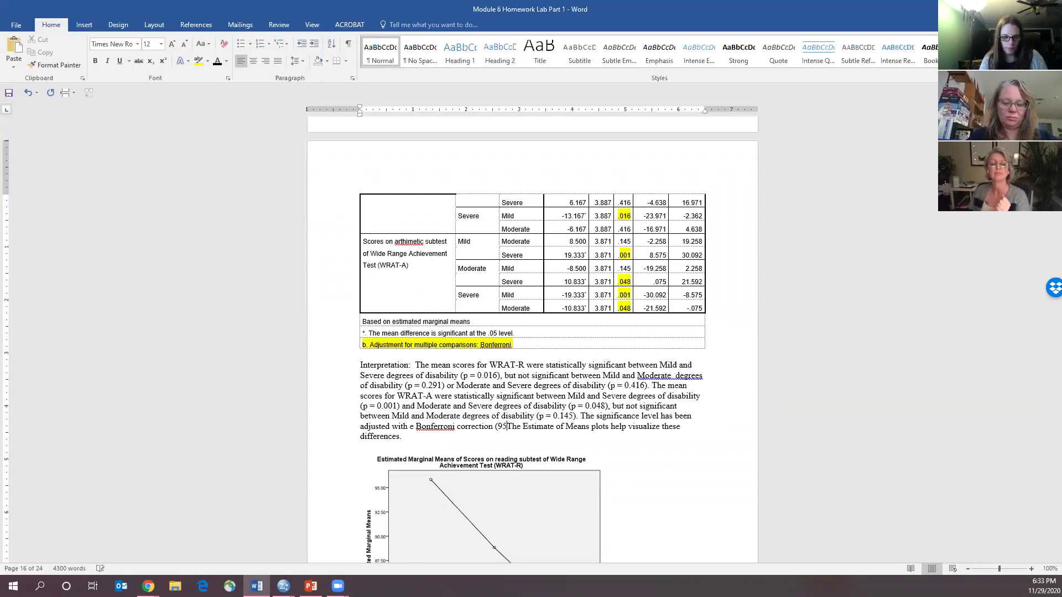
text(%))
key(BackSpace)
key(BackSpace)
key(BackSpace)
key(BackSpace)
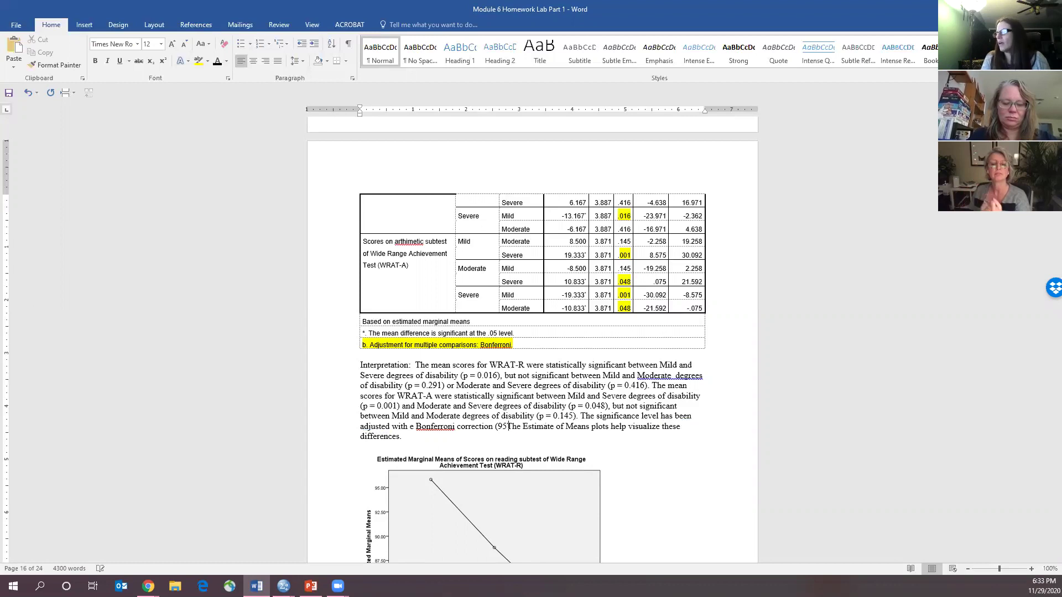
text(p)
text( = 0.05)
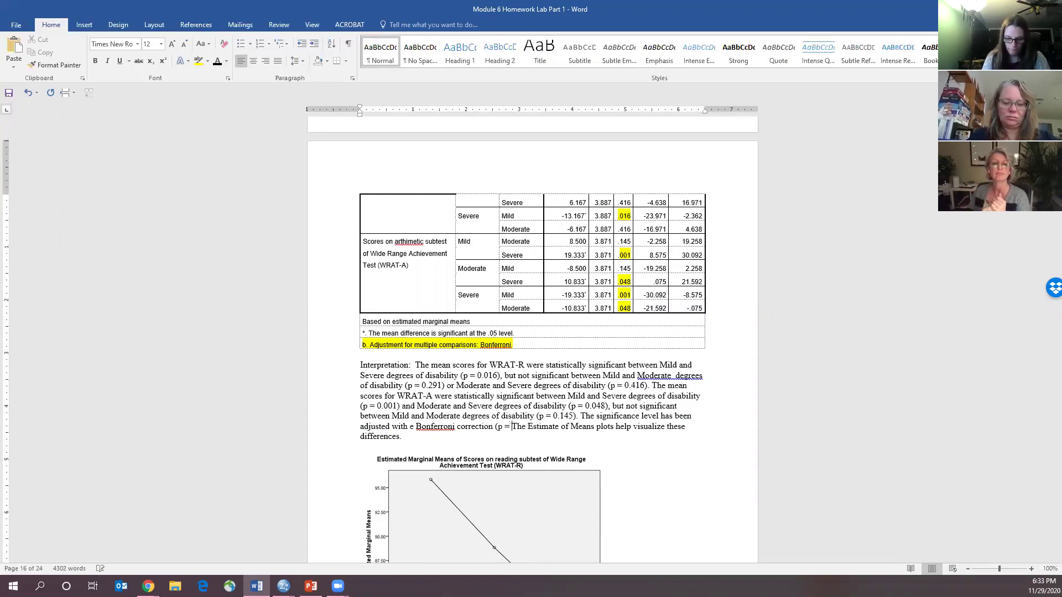
text())
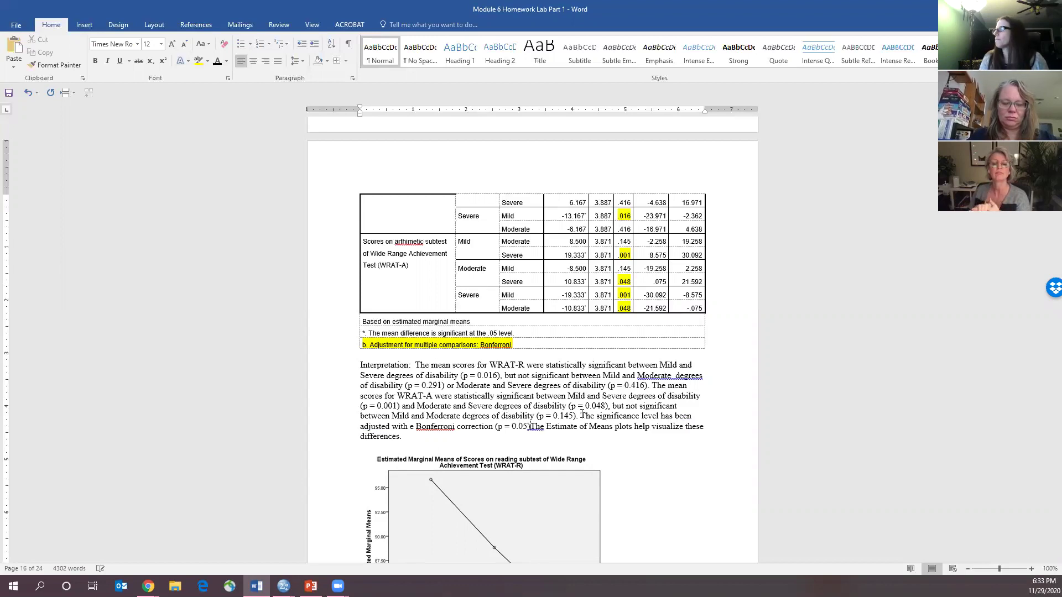
text(.)
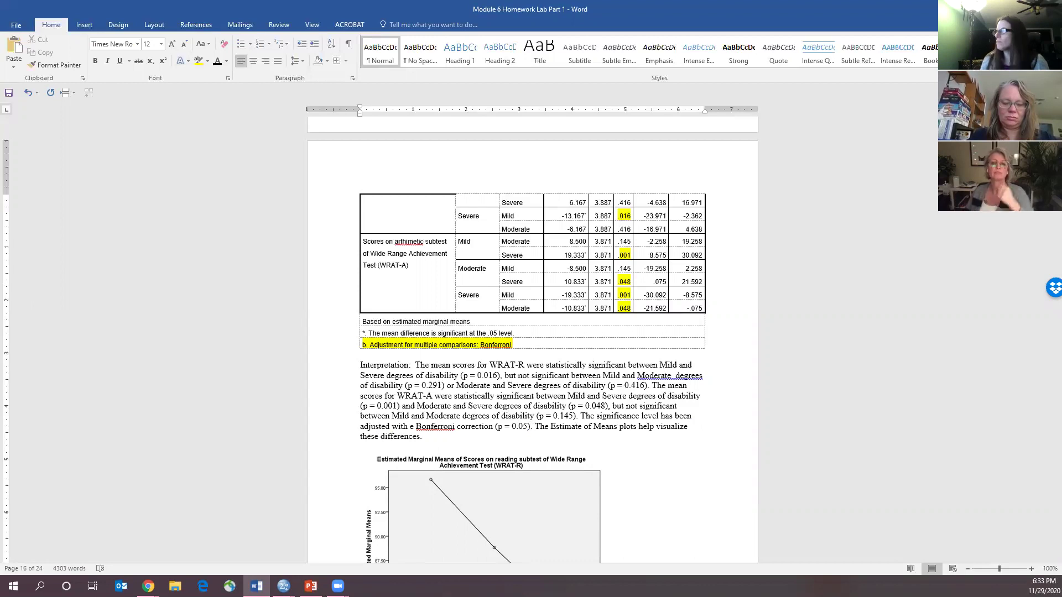
Correct the article before "Bonferroni" to "a" and extend the sentence with "that accounts for two DVs" after the p value
click(416, 425)
key(BackSpace)
key(BackSpace)
text(a )
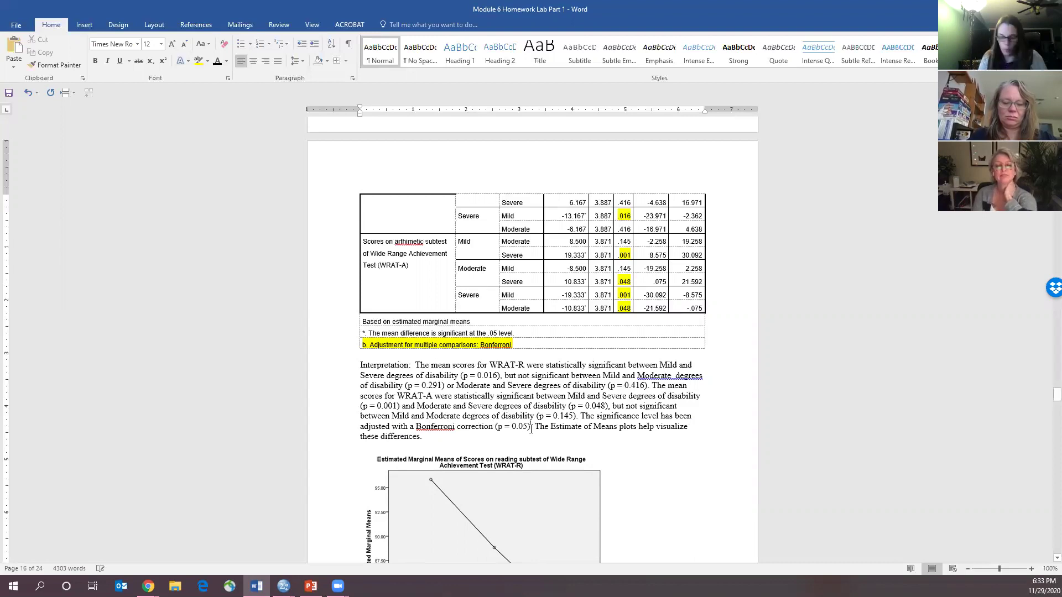
text( that acco)
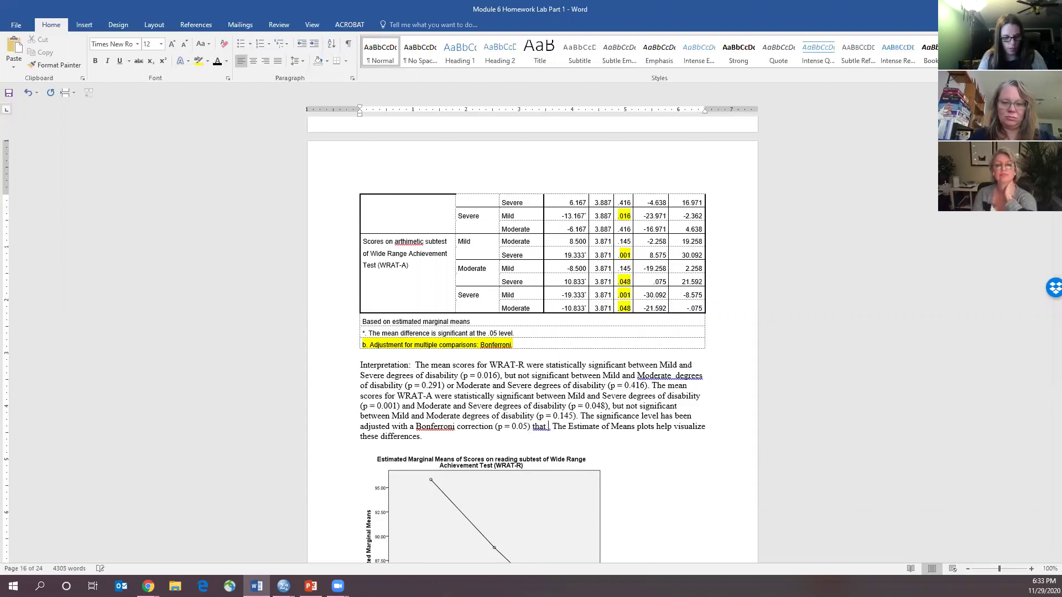
text(unts for t)
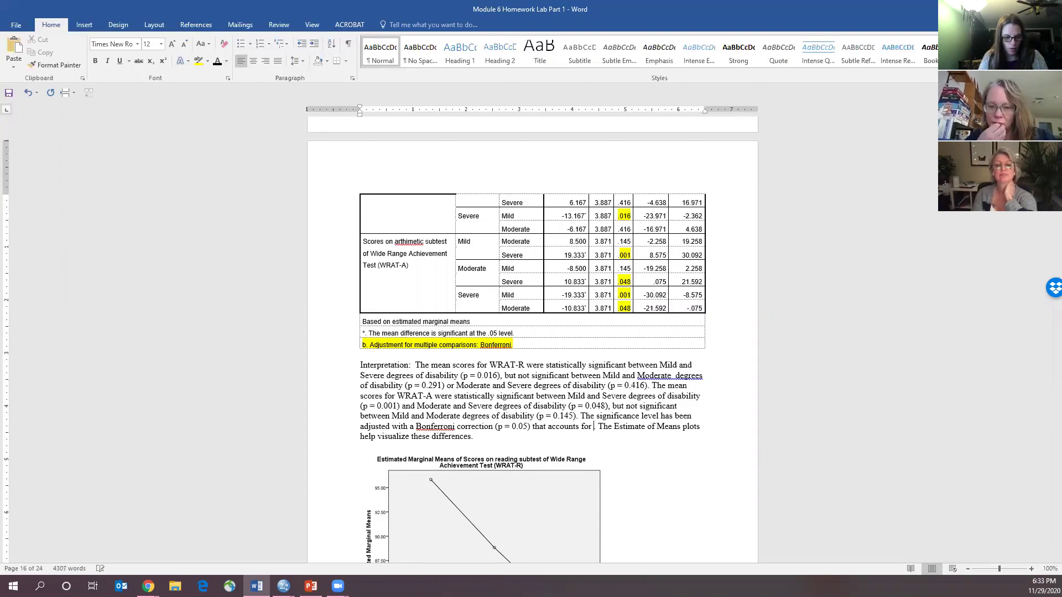
text(wo DVs)
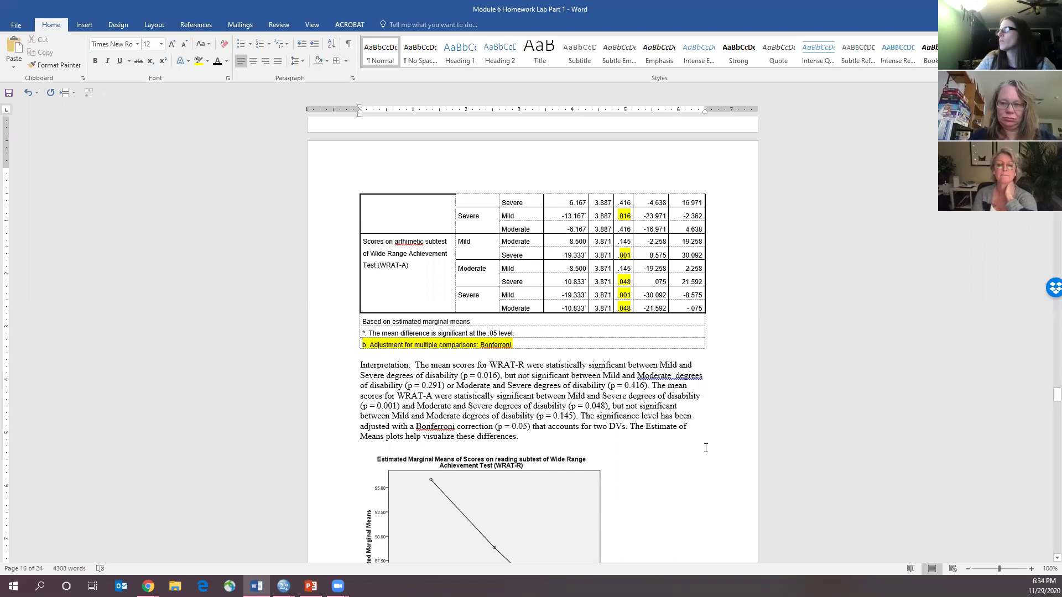
Review the degree-of-disability marginal means plots and the Multivariate and Univariate Tests, including F, significance and partial eta squared for both WRAT scores
scroll(705, 434, down, 6)
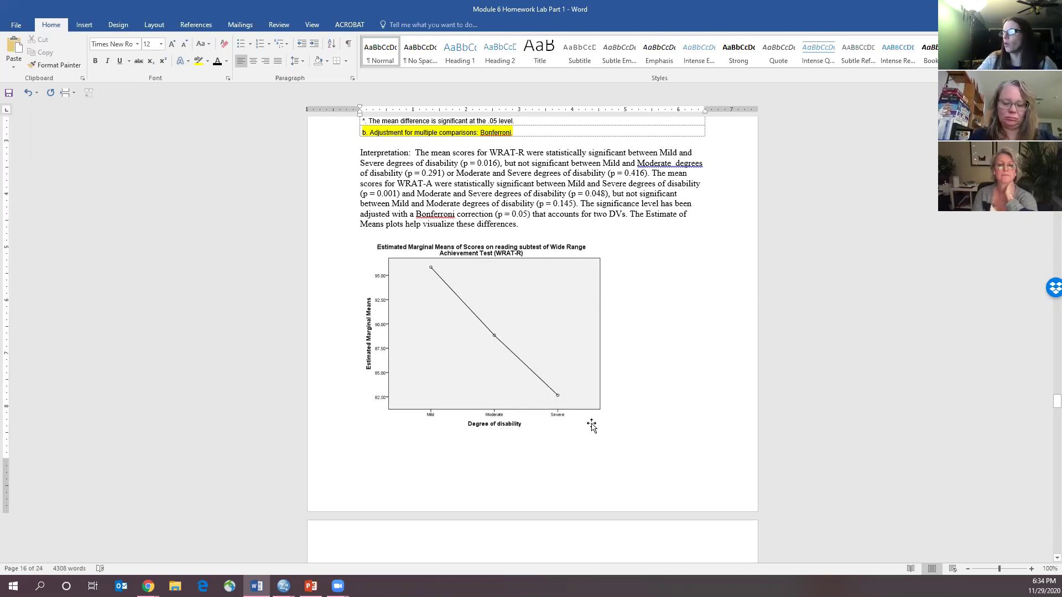
scroll(586, 440, down, 10)
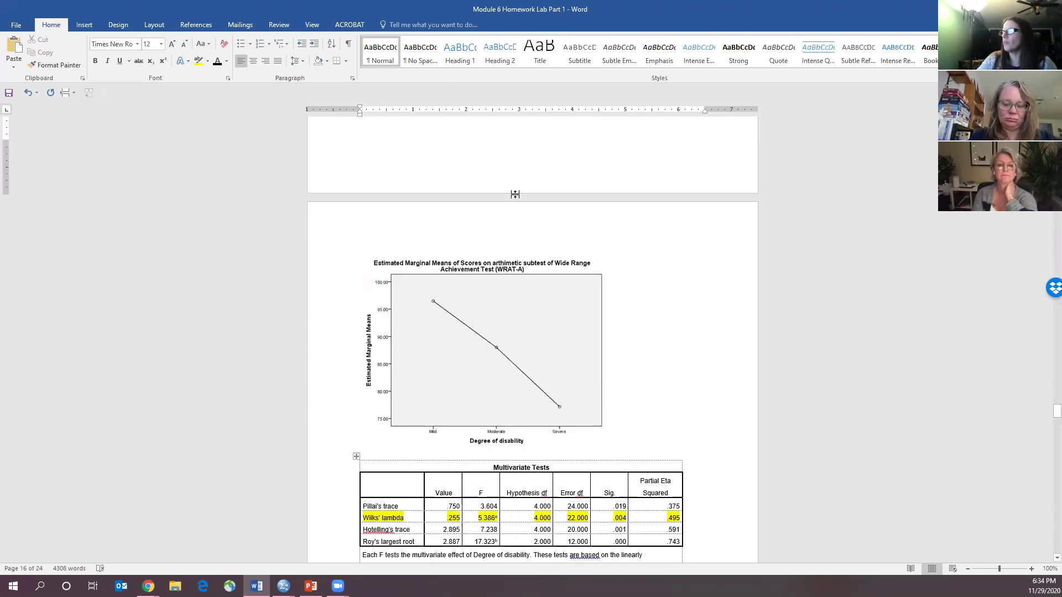
scroll(505, 519, up, 4)
scroll(465, 432, down, 5)
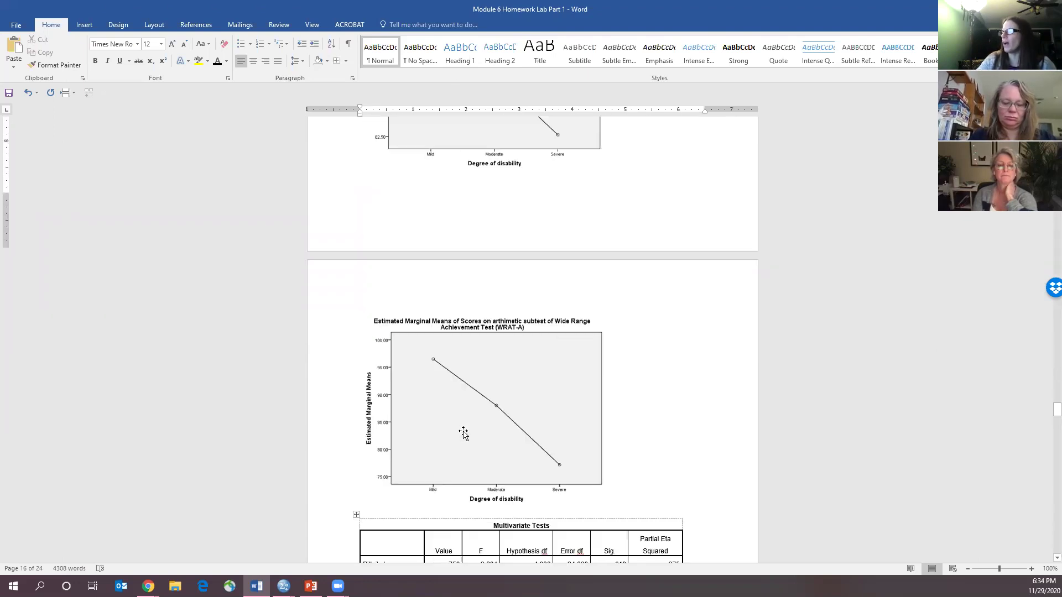
scroll(485, 428, down, 2)
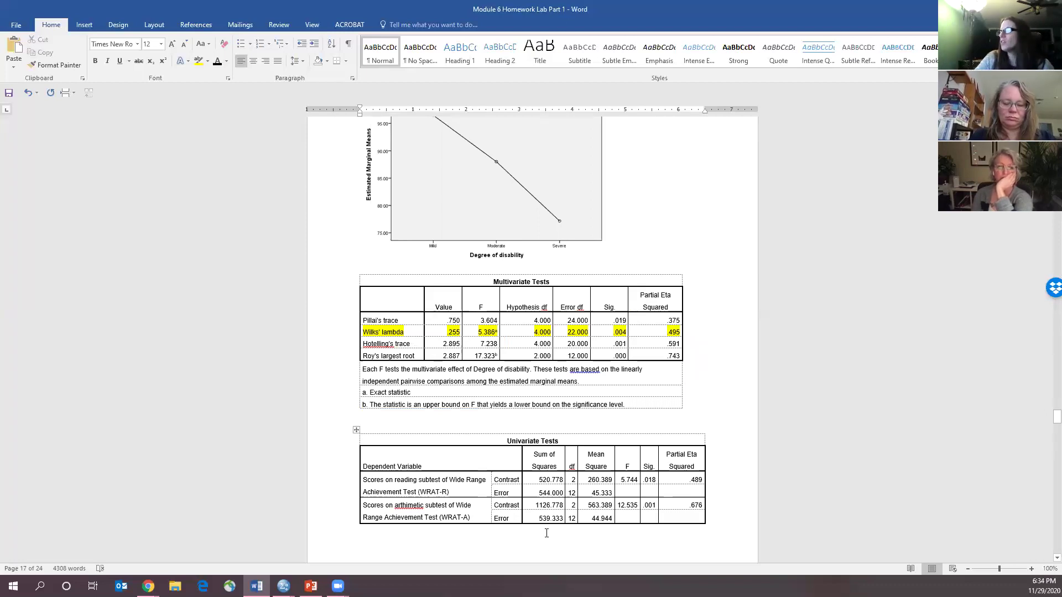
scroll(513, 426, down, 3)
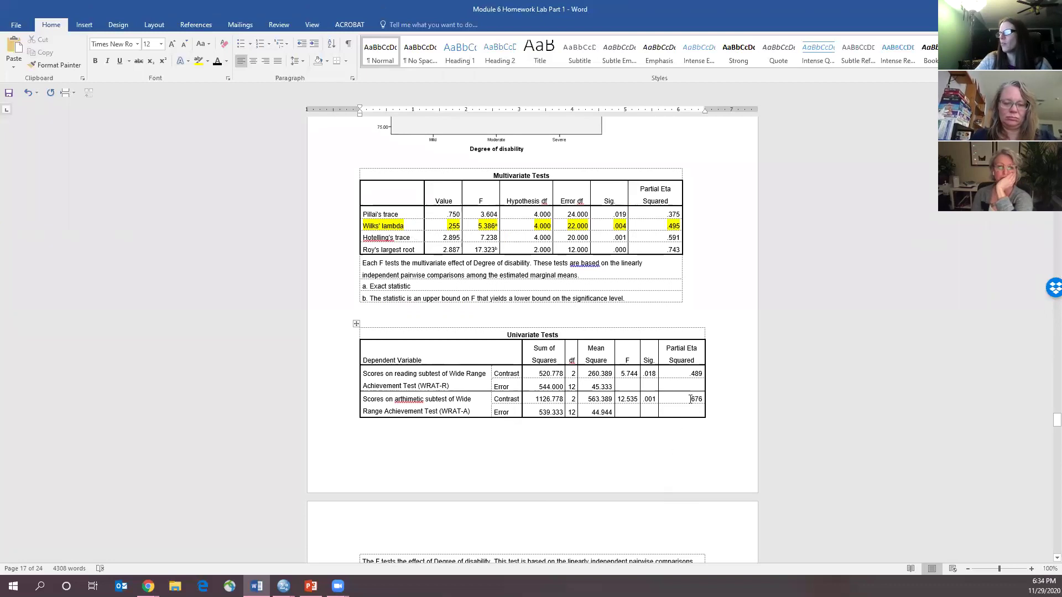
drag(619, 373, 698, 375)
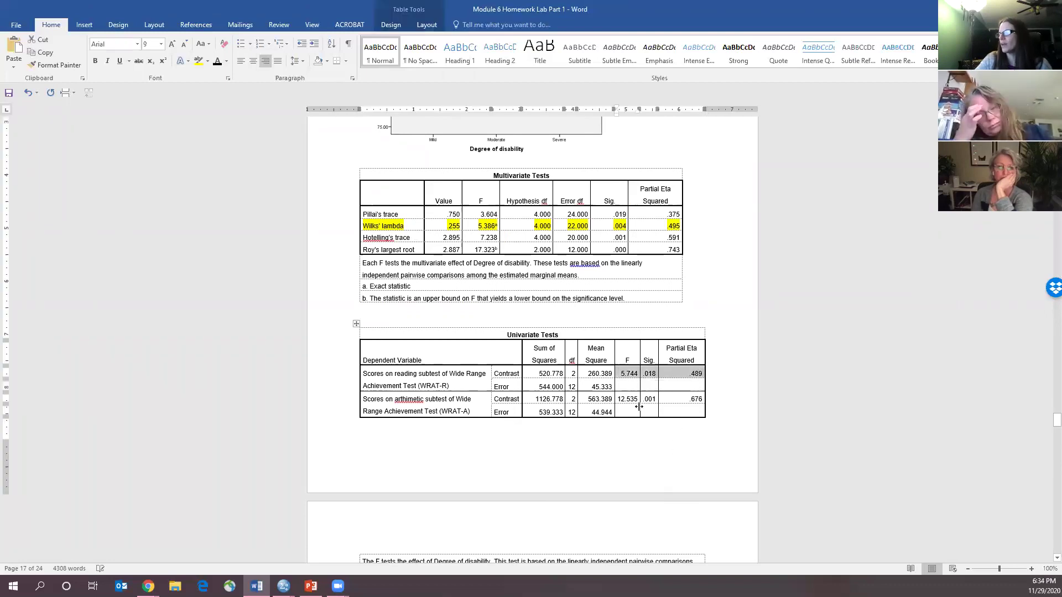
drag(626, 396, 698, 399)
Review the Treatment estimates and Pairwise Comparisons, checking the confidence interval bounds for the WRAT-R group differences
scroll(597, 395, down, 5)
scroll(582, 388, down, 4)
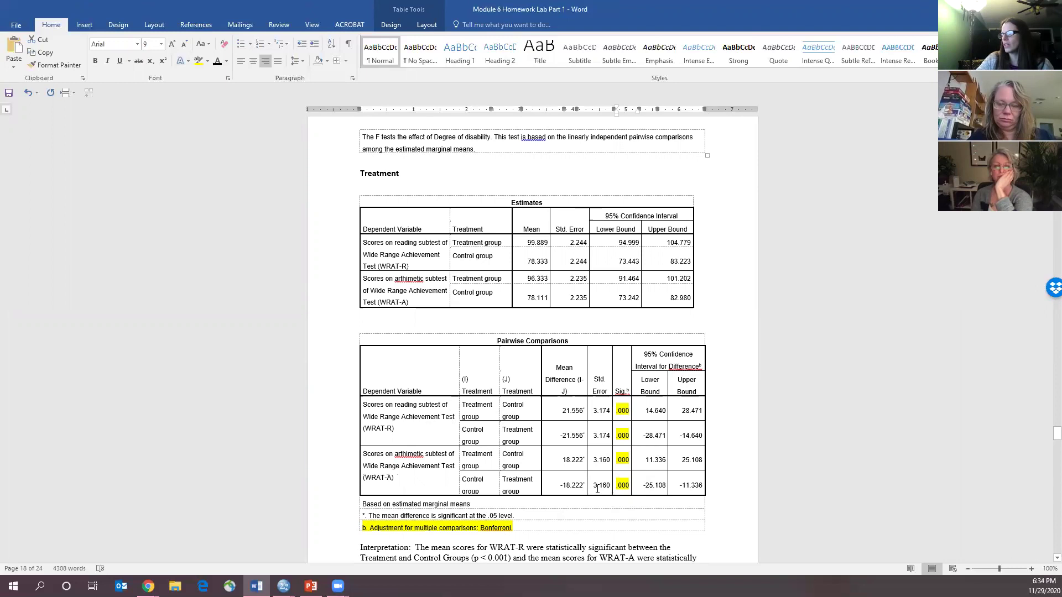
scroll(597, 489, down, 3)
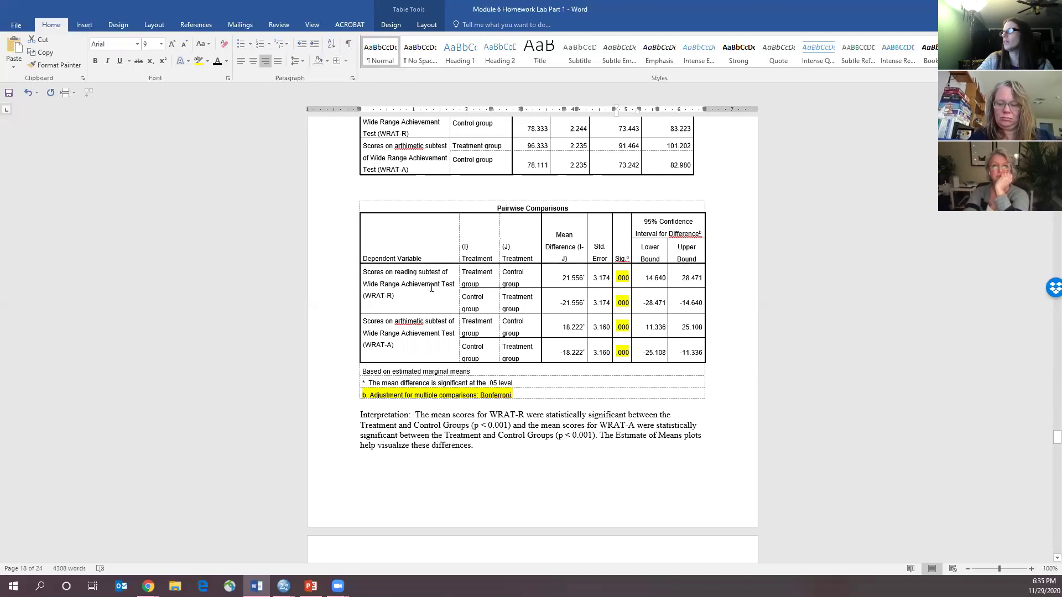
double_click(651, 276)
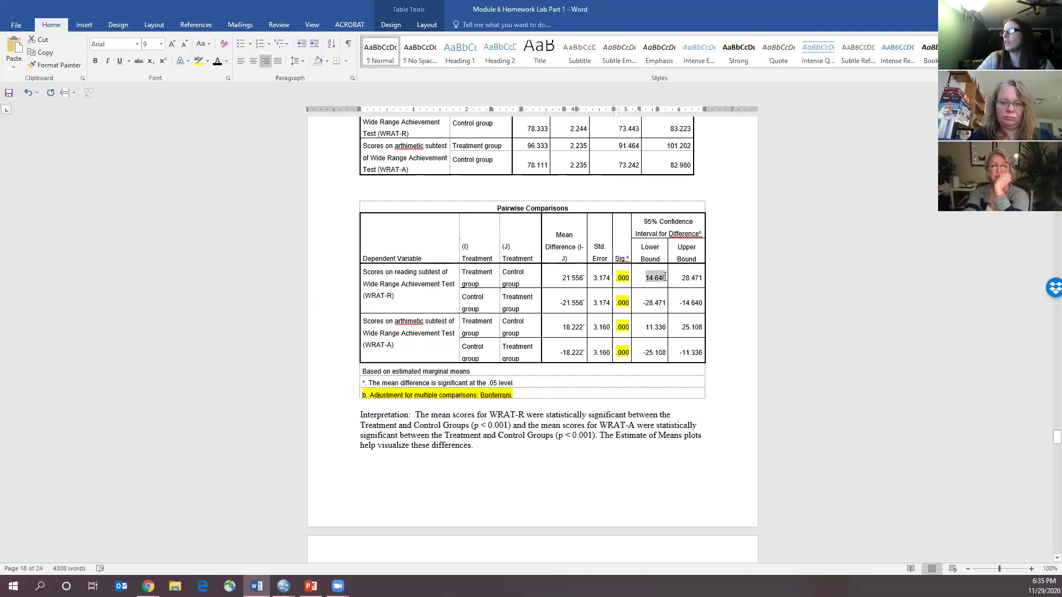
double_click(691, 277)
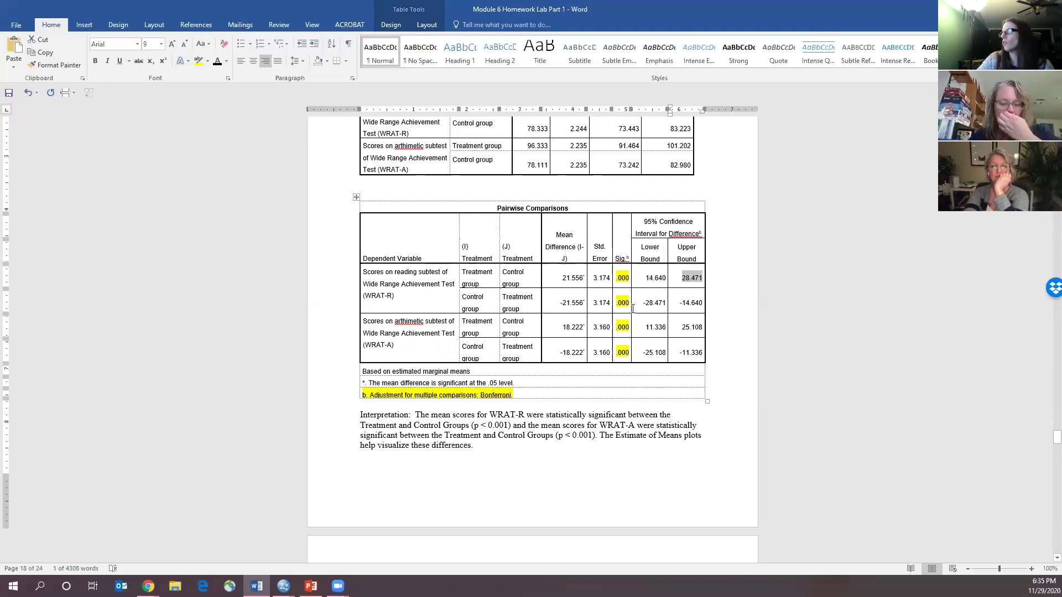
drag(642, 302, 701, 302)
Review the Treatment marginal means plots and the Multivariate and Univariate Tests, checking F, significance and partial eta squared for WRAT-R
scroll(649, 367, down, 8)
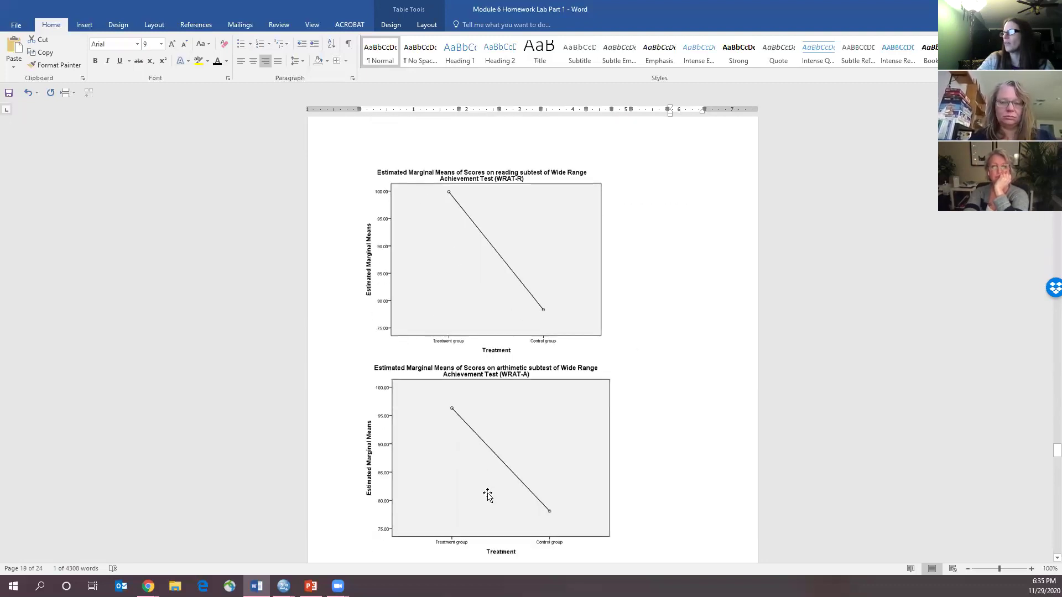
scroll(485, 422, down, 5)
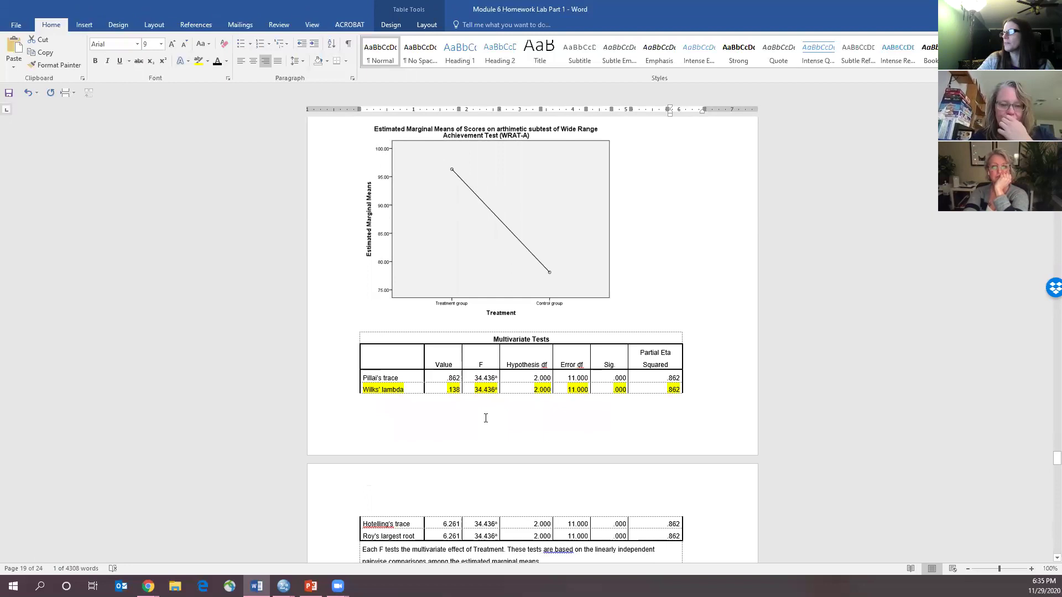
scroll(485, 418, down, 2)
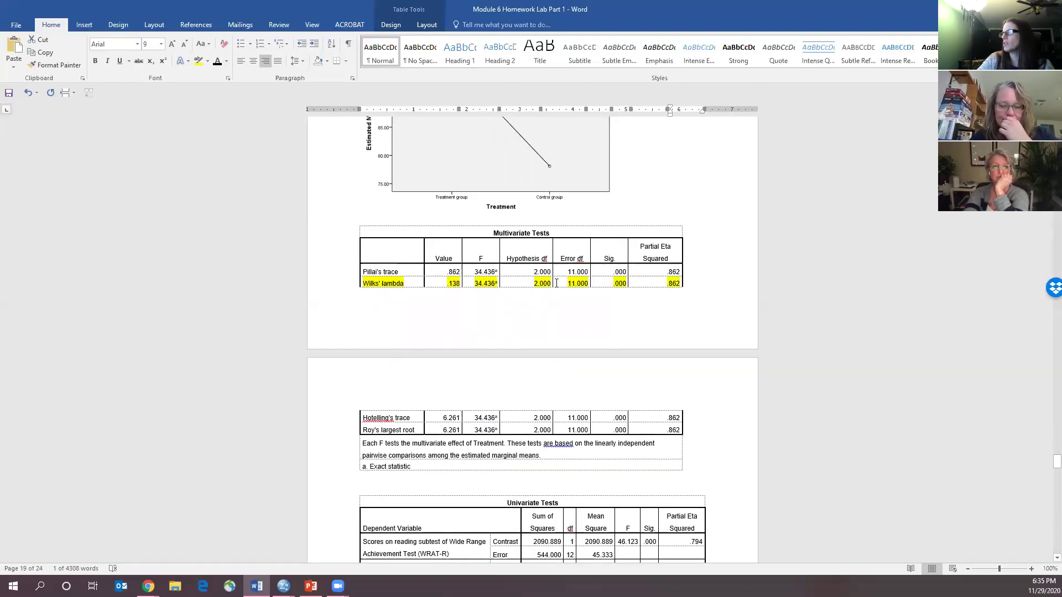
scroll(559, 426, down, 2)
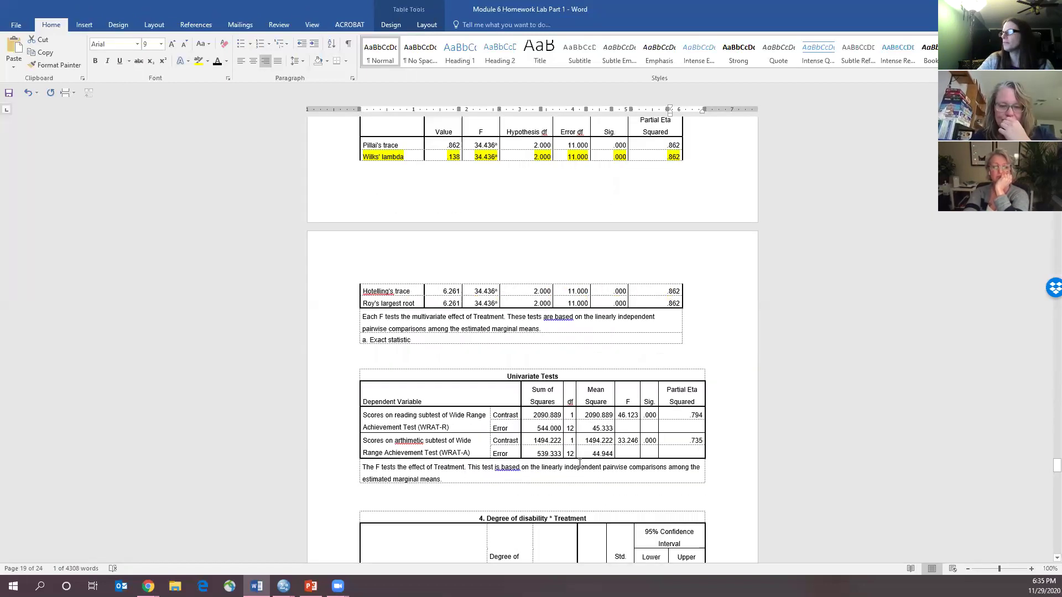
scroll(560, 426, down, 1)
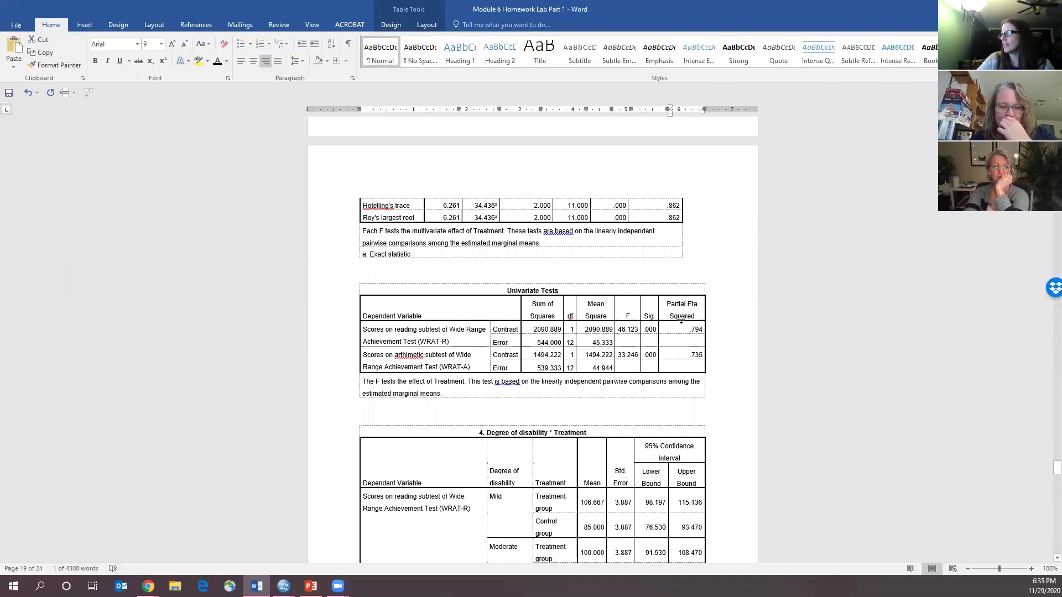
drag(627, 328, 697, 329)
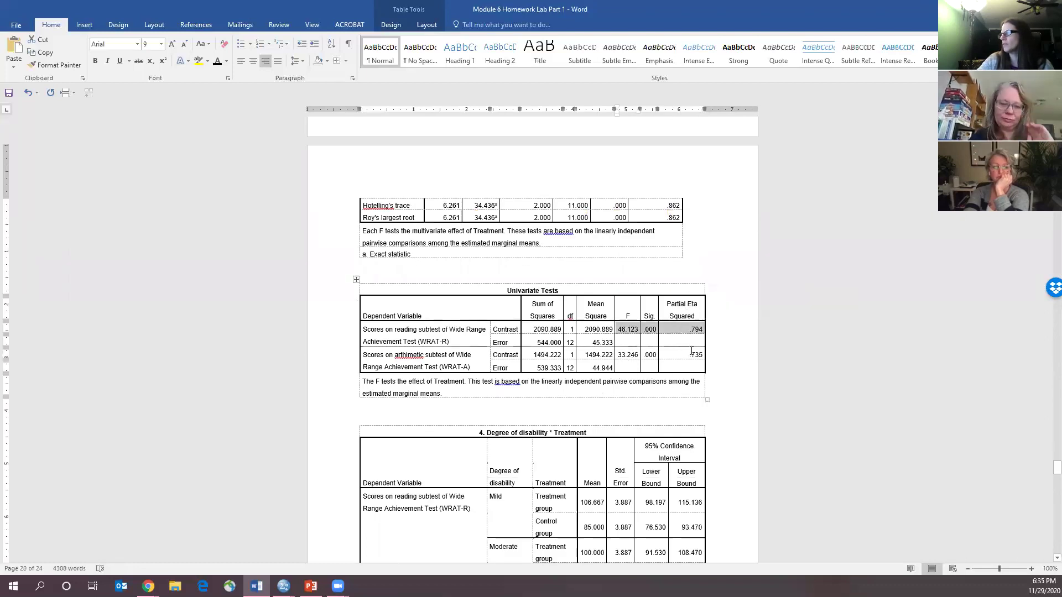
Check F, significance and partial eta squared for WRAT-A in the Treatment Univariate Tests, and review the Degree of disability * Treatment estimates
drag(631, 354, 691, 354)
scroll(608, 419, down, 2)
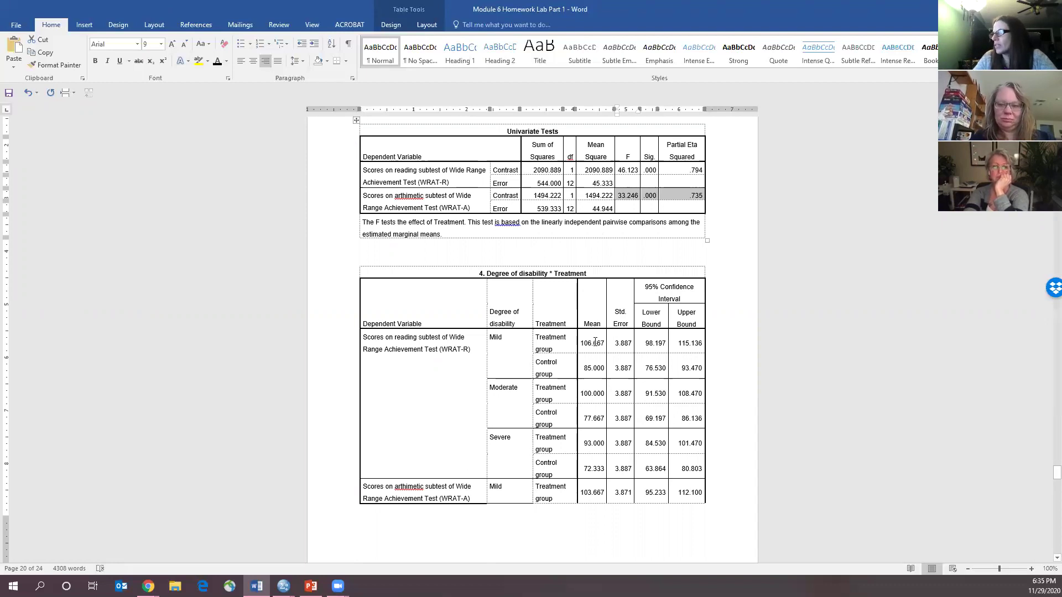
scroll(633, 374, down, 3)
scroll(633, 373, down, 10)
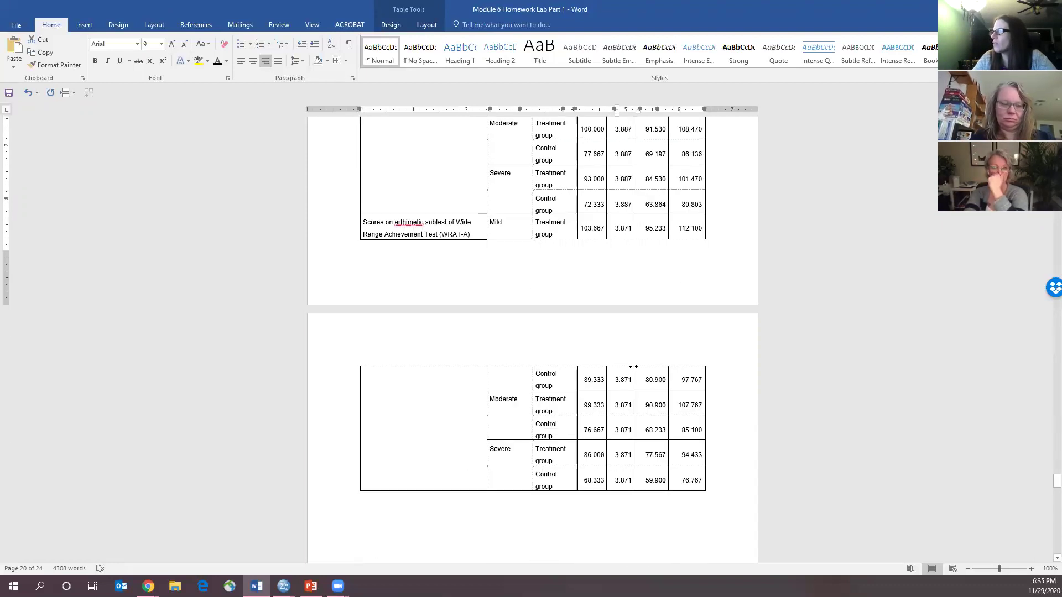
scroll(631, 359, down, 8)
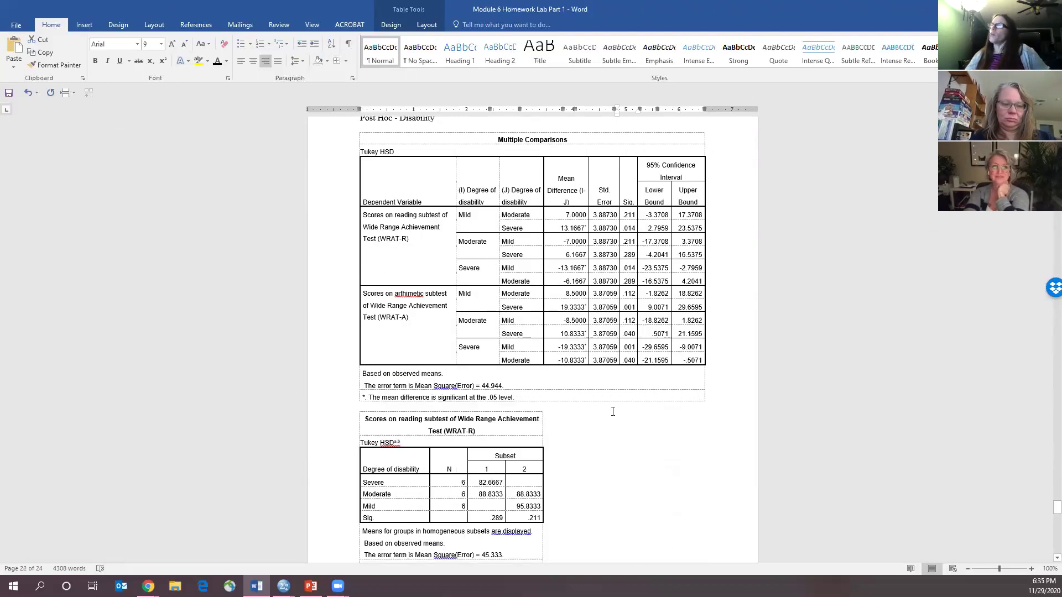
Examine the Tukey HSD post hoc comparisons for degree of disability and the homogeneous subsets for the WRAT-R and WRAT-A scores
scroll(611, 408, up, 2)
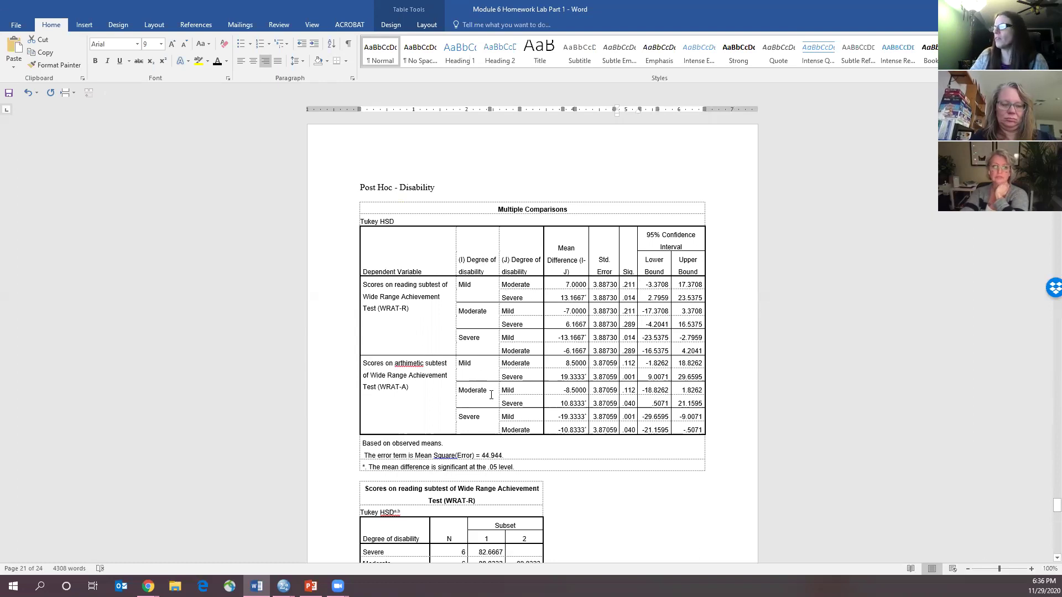
scroll(475, 241, down, 1)
drag(484, 253, 517, 244)
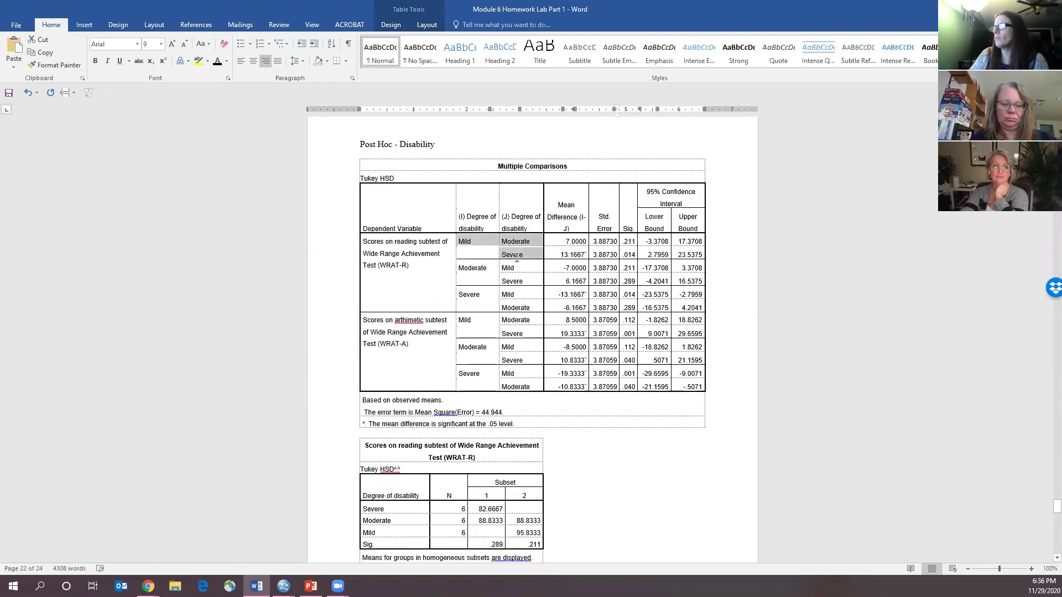
scroll(478, 404, down, 3)
scroll(478, 404, down, 5)
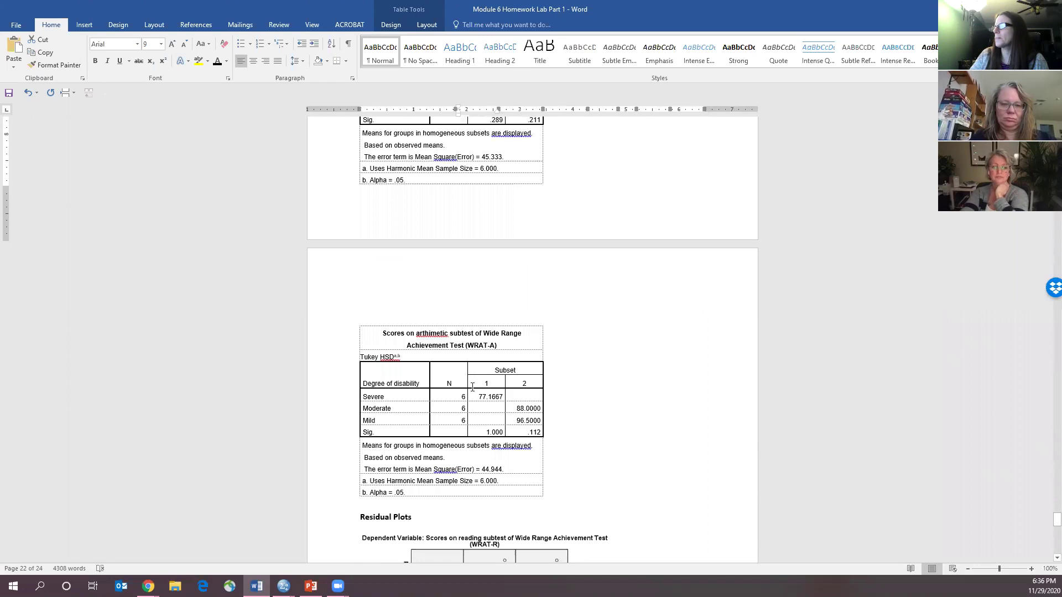
scroll(472, 387, up, 5)
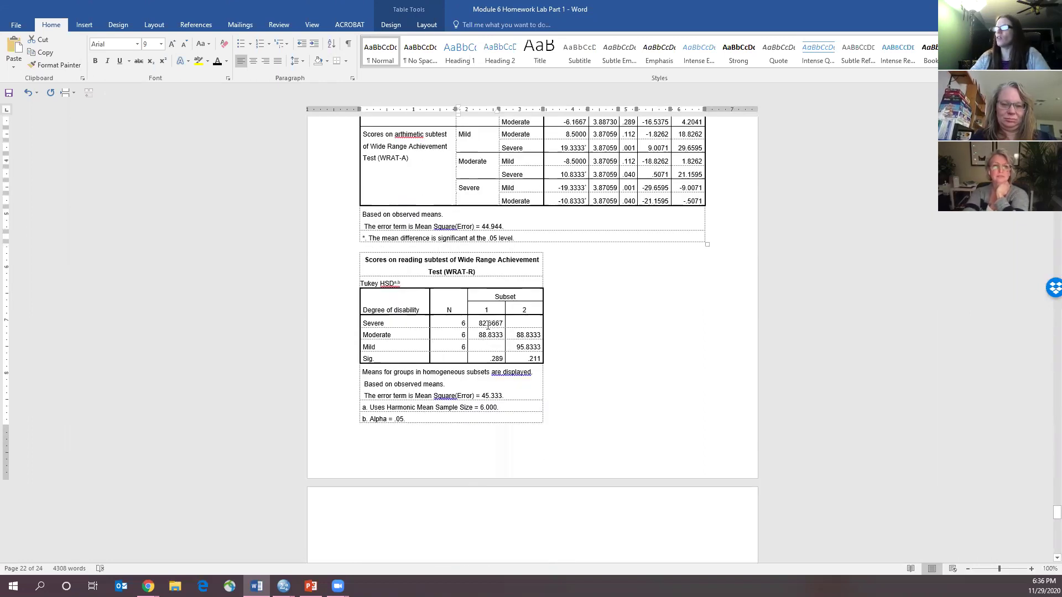
drag(487, 326, 523, 344)
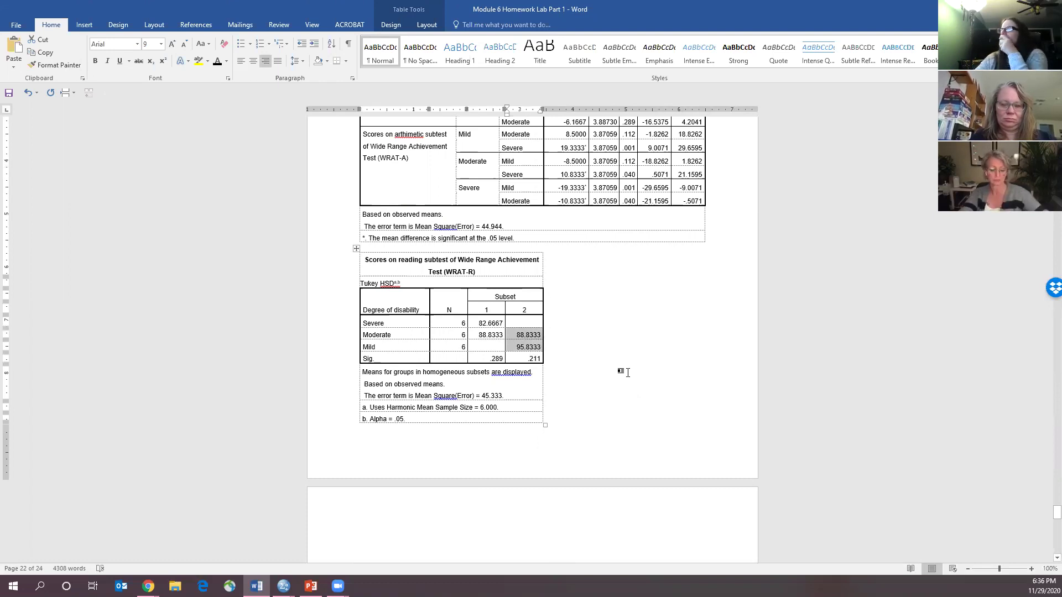
scroll(616, 311, up, 3)
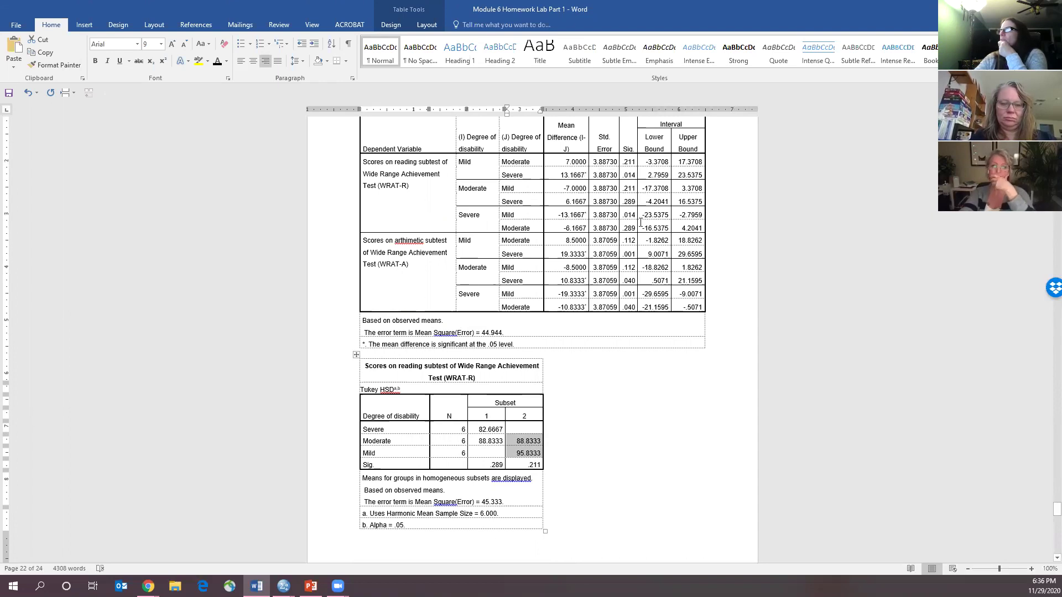
Review the residual plots for WRAT-R and WRAT-A, and the References and Bonus Media at the document's end
scroll(670, 353, down, 20)
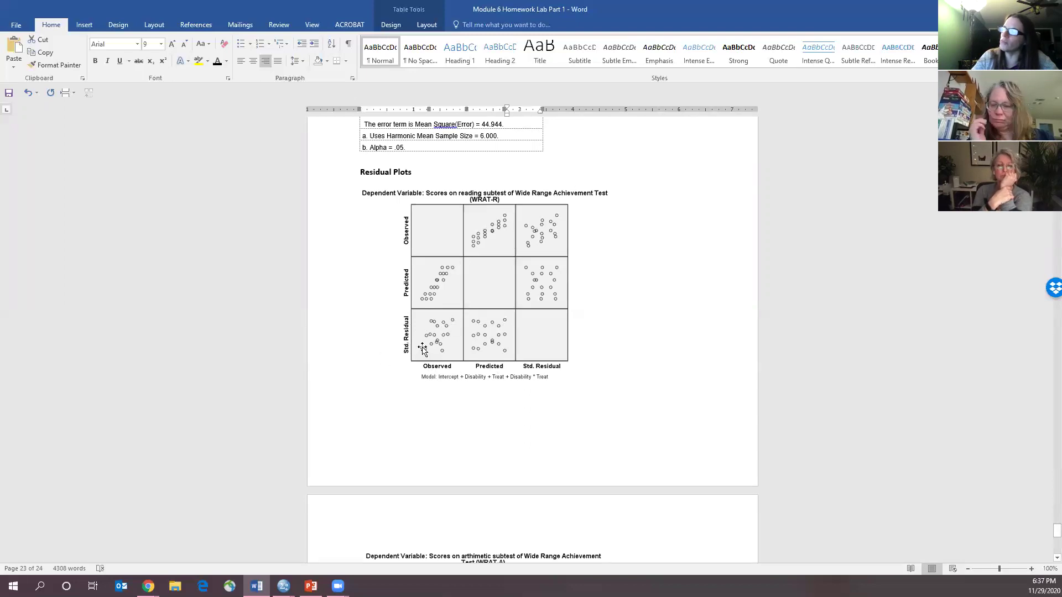
scroll(564, 393, down, 5)
scroll(564, 392, down, 4)
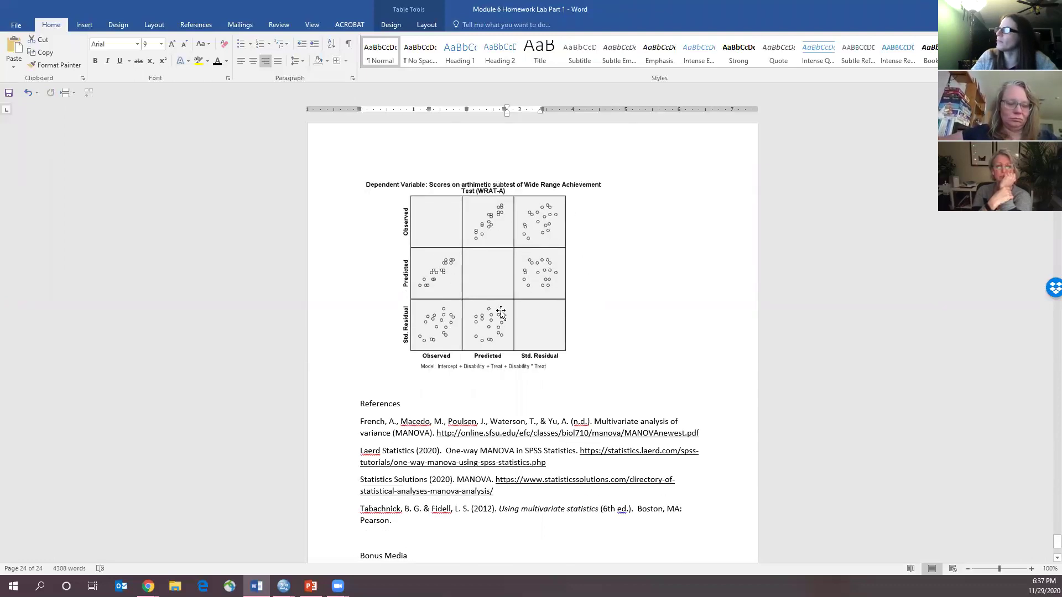
scroll(474, 359, down, 3)
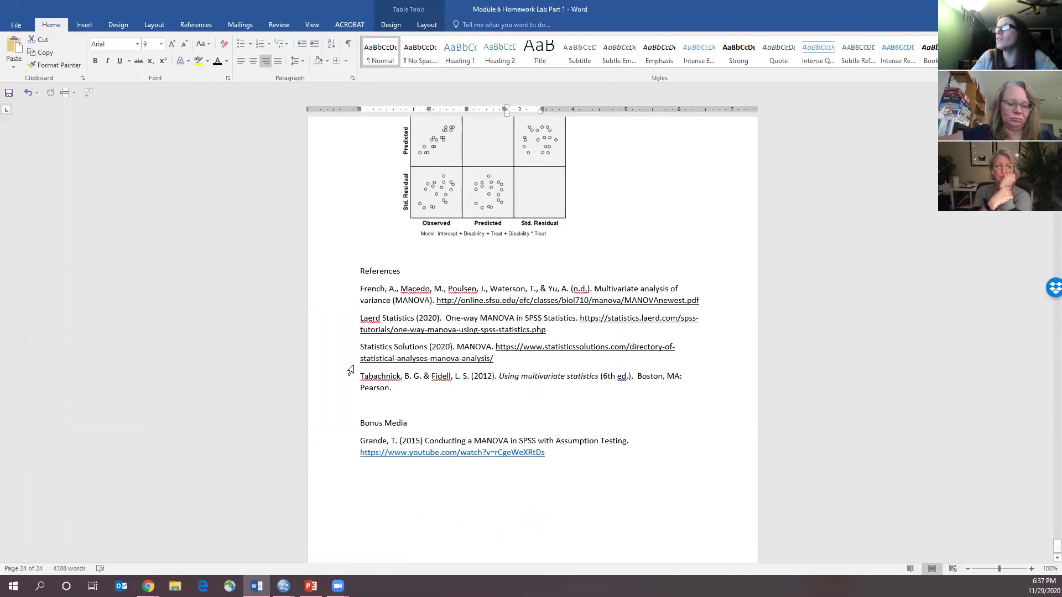